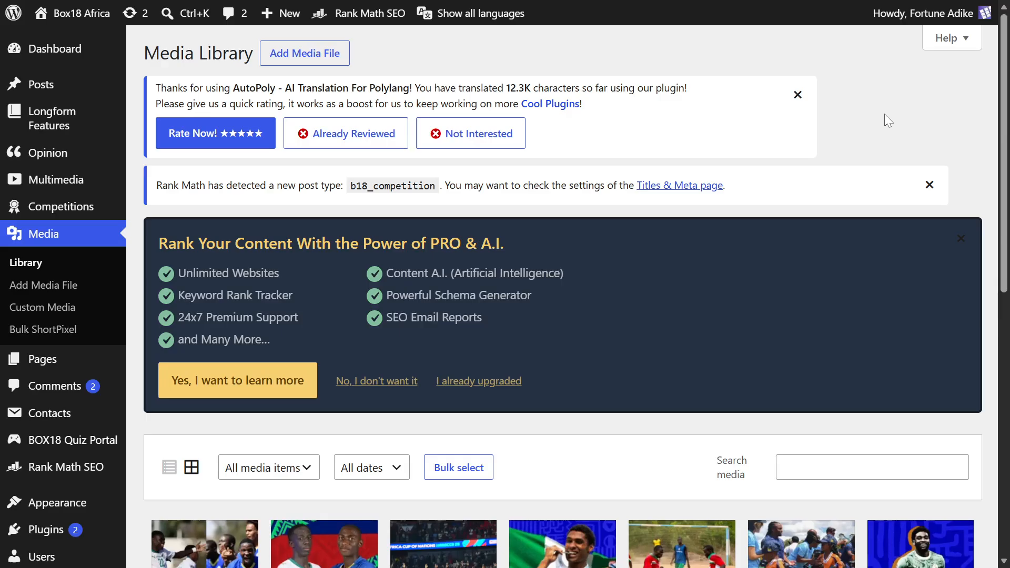
Look over the image thumbnails in the media library's grid view.
scroll(664, 331, "down", 5)
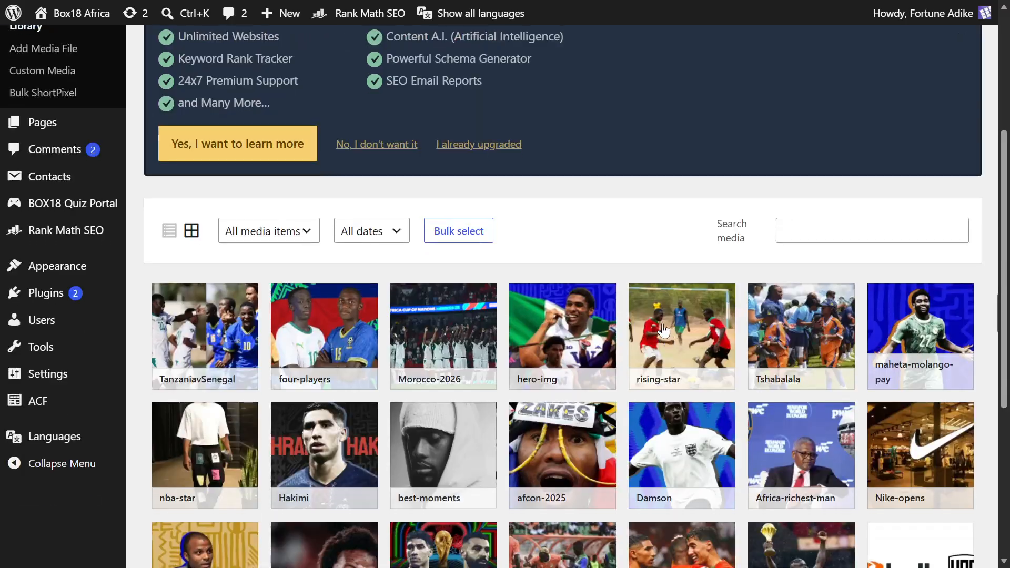
scroll(664, 331, "up", 5)
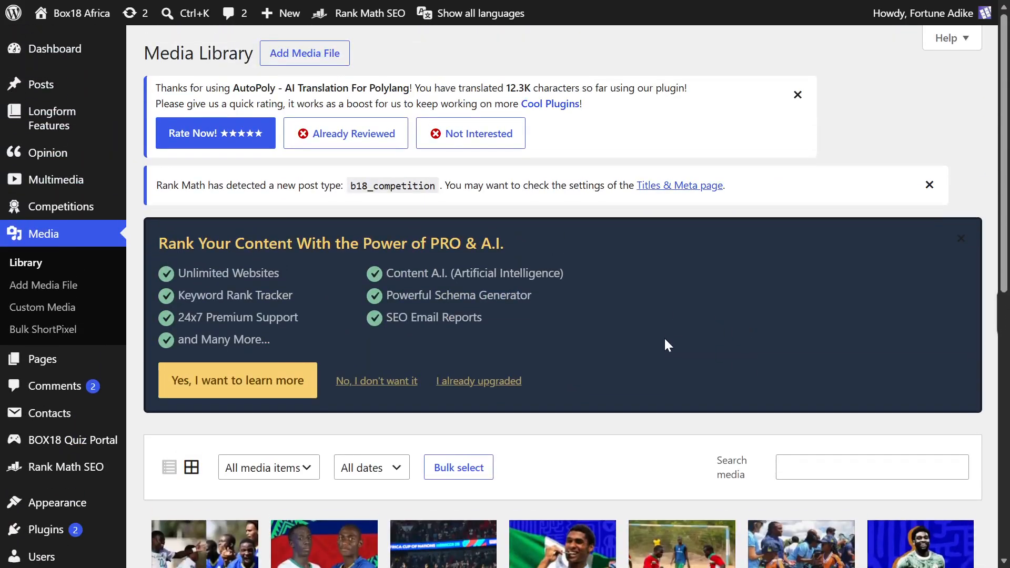
scroll(664, 337, "down", 3)
scroll(616, 343, "up", 3)
scroll(701, 323, "down", 4)
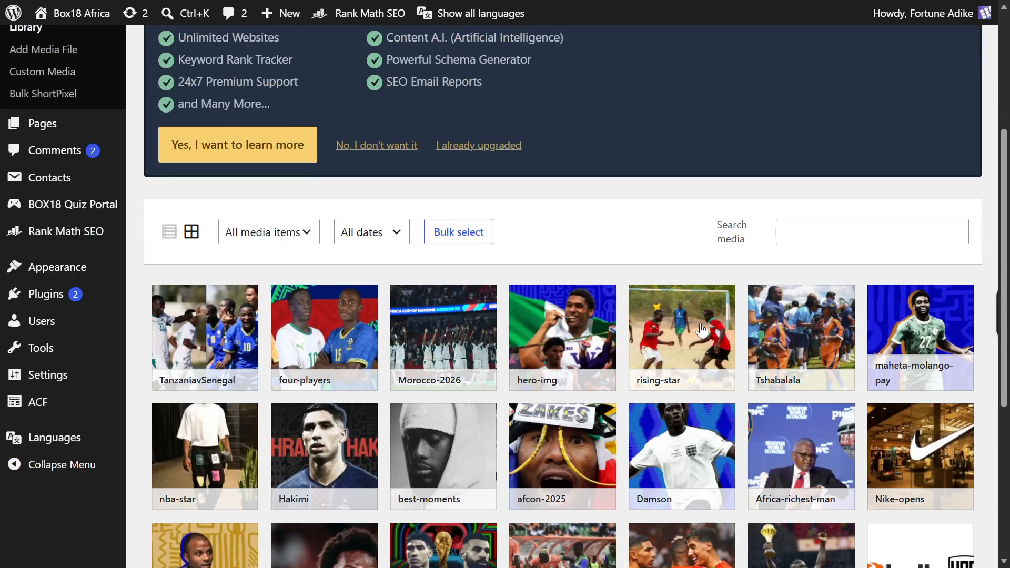
scroll(701, 330, "up", 3)
scroll(701, 330, "up", 2)
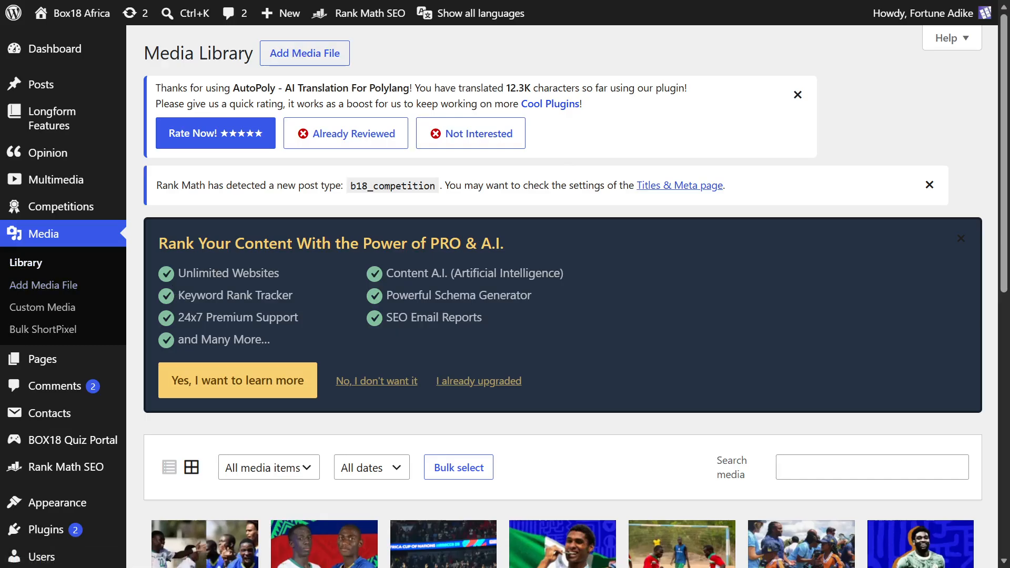
Show the media library's upload area, open its file picker, and cancel without choosing a file.
left_click(303, 53)
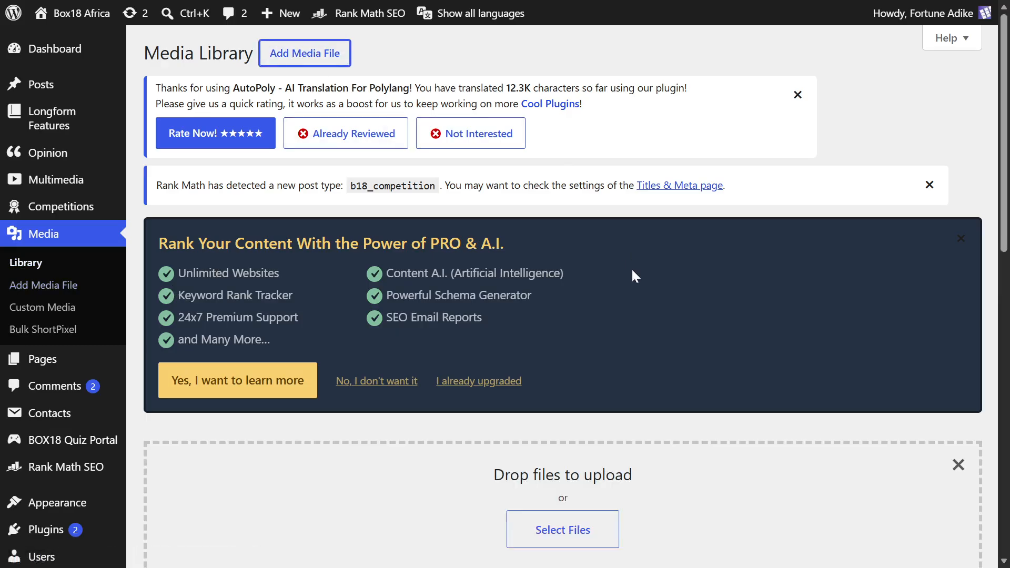
scroll(632, 268, "down", 5)
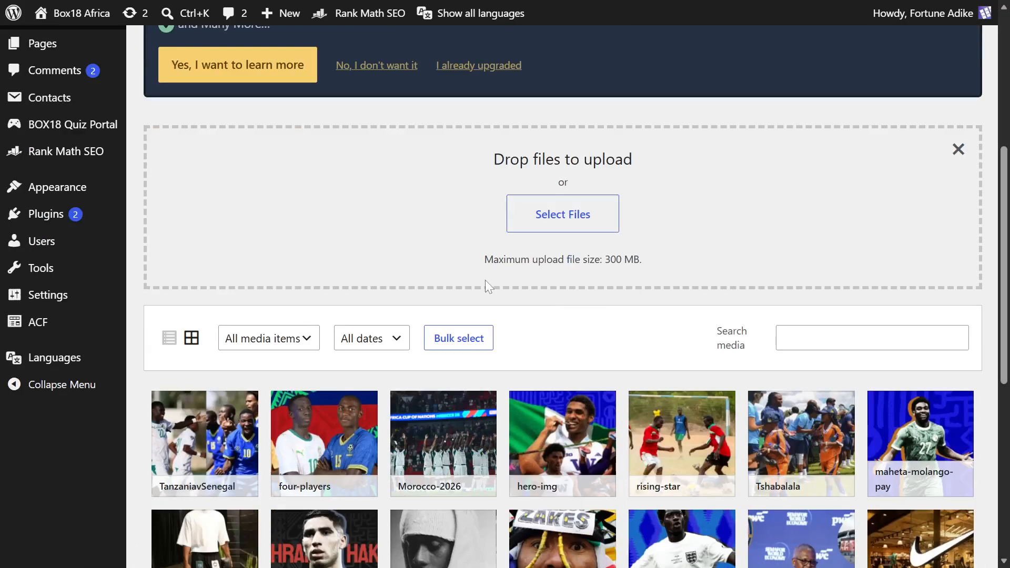
left_click(572, 216)
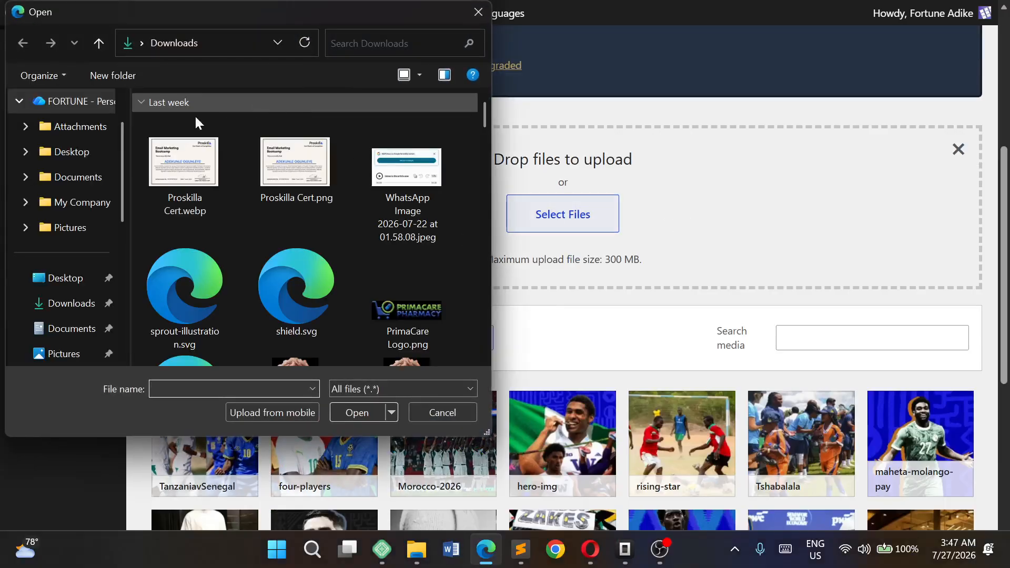
left_click(446, 415)
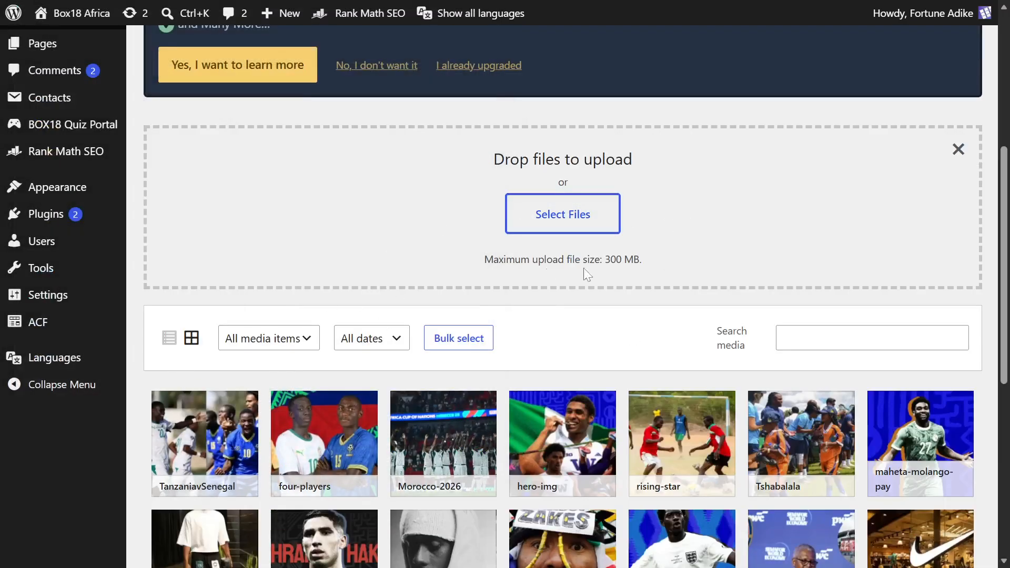
Examine the file upload area and the existing images in the media library grid below it.
scroll(609, 269, "up", 3)
scroll(589, 309, "down", 3)
scroll(566, 289, "up", 3)
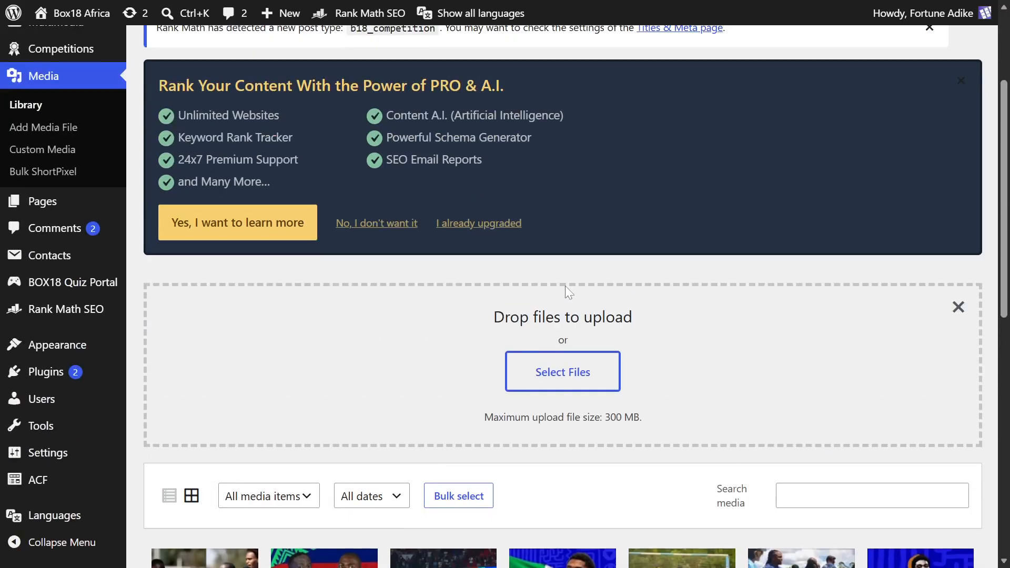
scroll(514, 286, "down", 6)
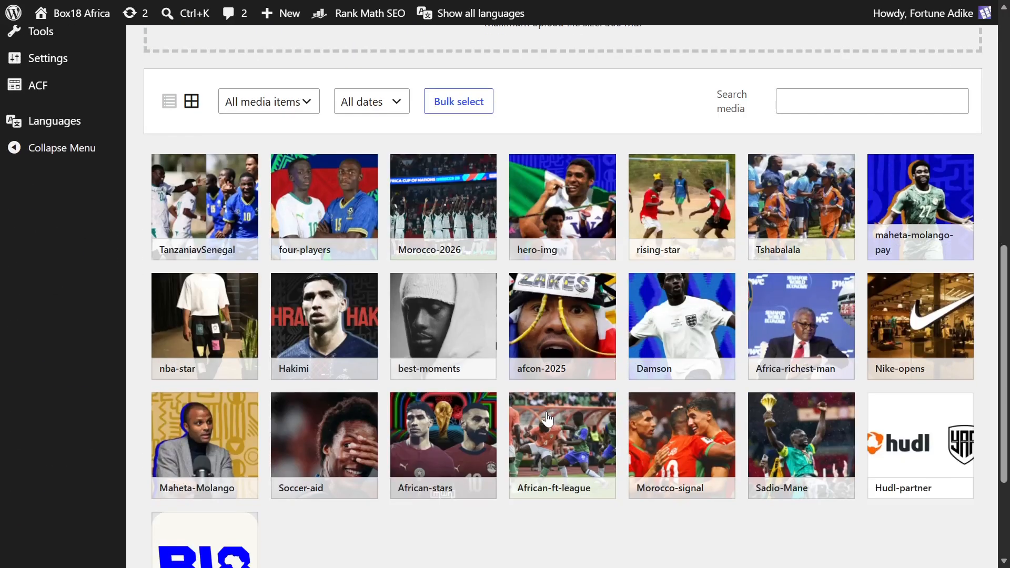
scroll(533, 394, "up", 3)
scroll(526, 378, "up", 5)
scroll(612, 305, "down", 4)
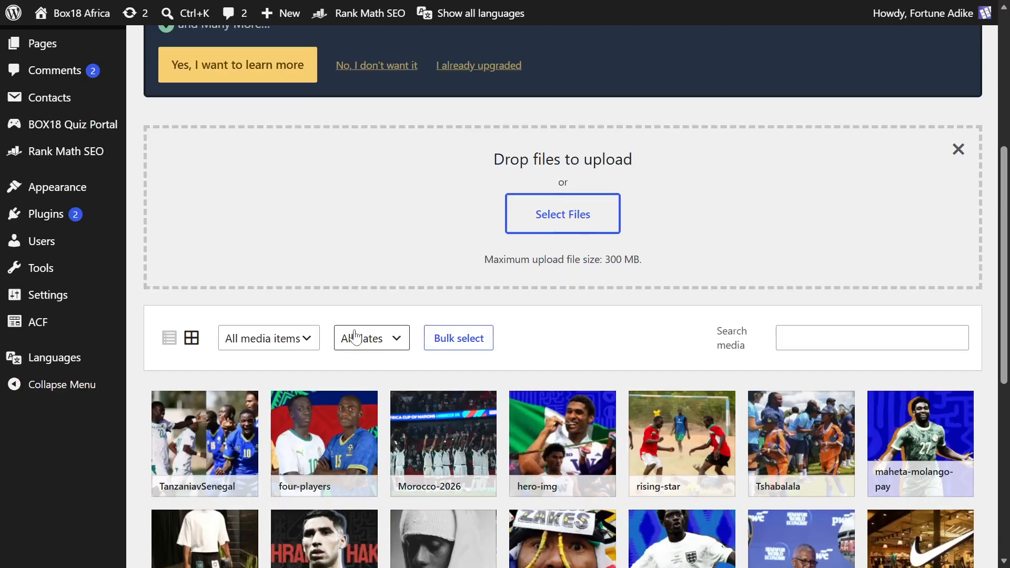
scroll(542, 322, "up", 5)
scroll(579, 326, "down", 10)
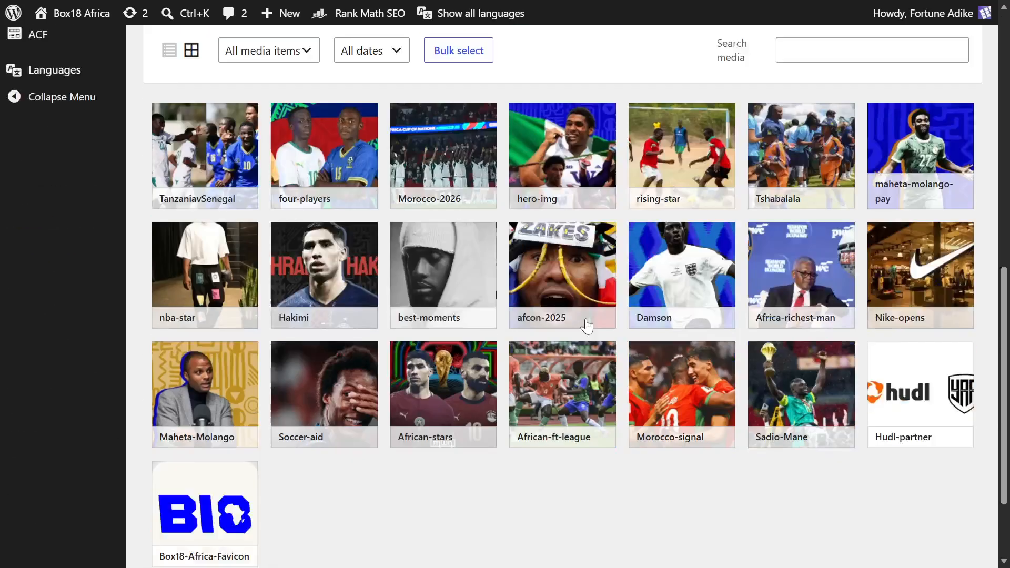
scroll(642, 339, "up", 4)
scroll(658, 326, "down", 1)
scroll(684, 305, "up", 8)
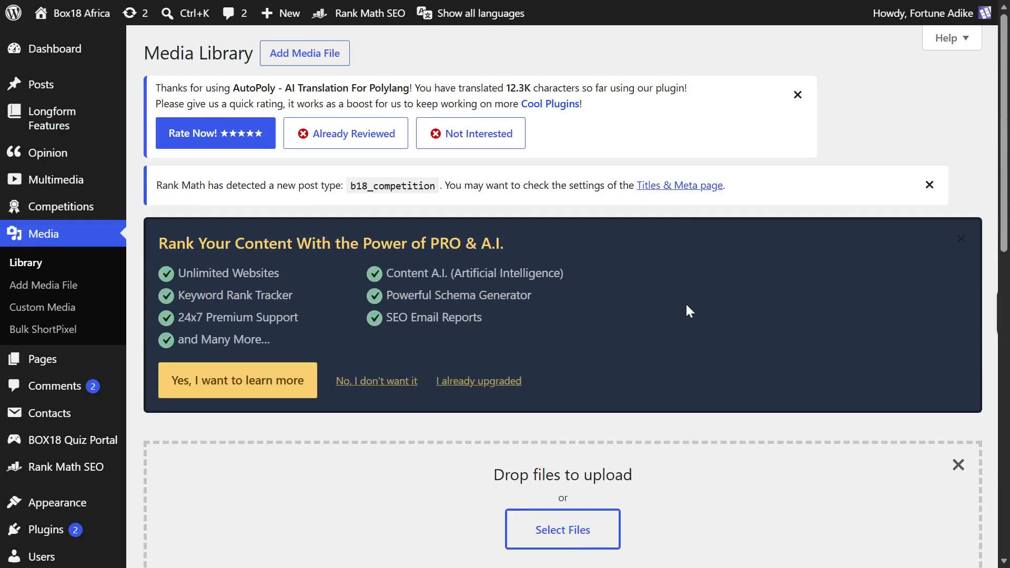
Switch the media library to list view and review the media files down to the end of the first page.
left_click(25, 263)
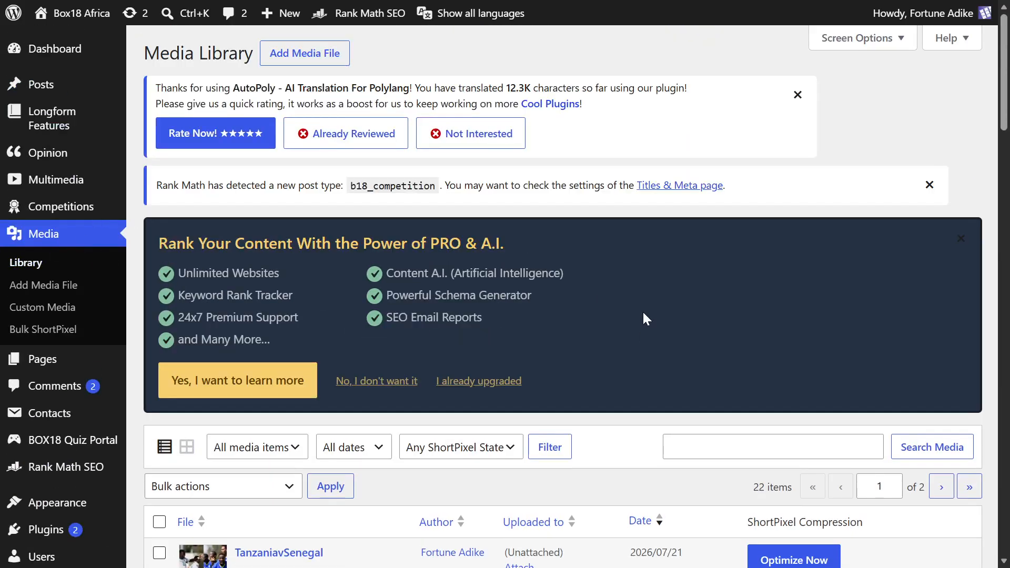
scroll(614, 368, "down", 5)
scroll(579, 380, "up", 5)
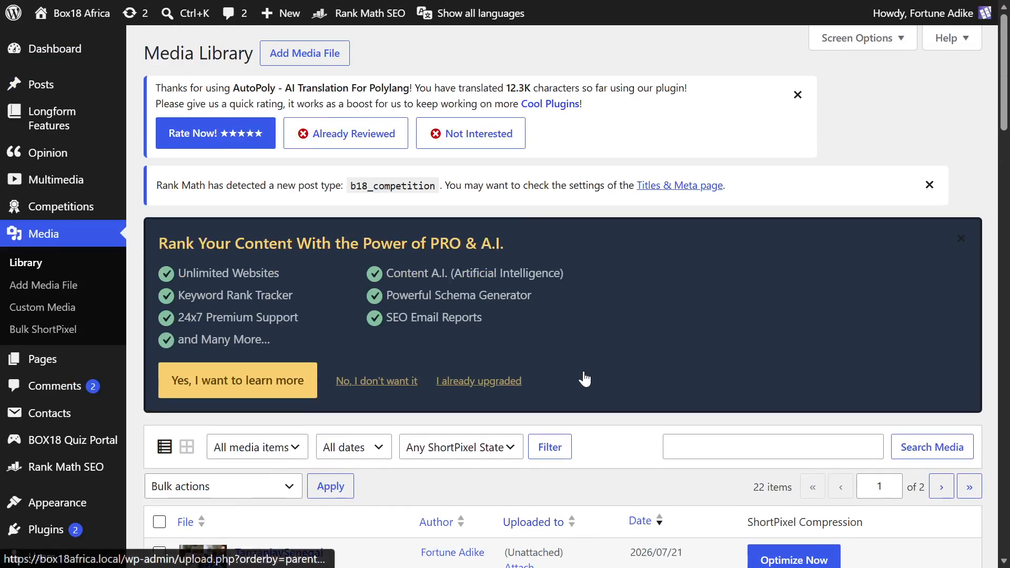
scroll(585, 379, "down", 5)
scroll(586, 379, "up", 3)
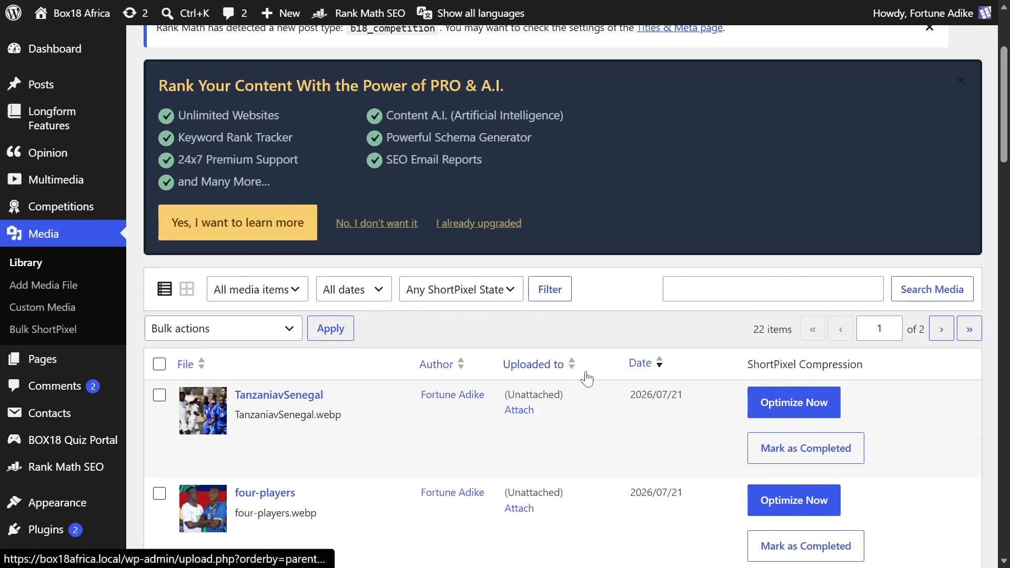
scroll(587, 379, "down", 3)
scroll(633, 339, "up", 2)
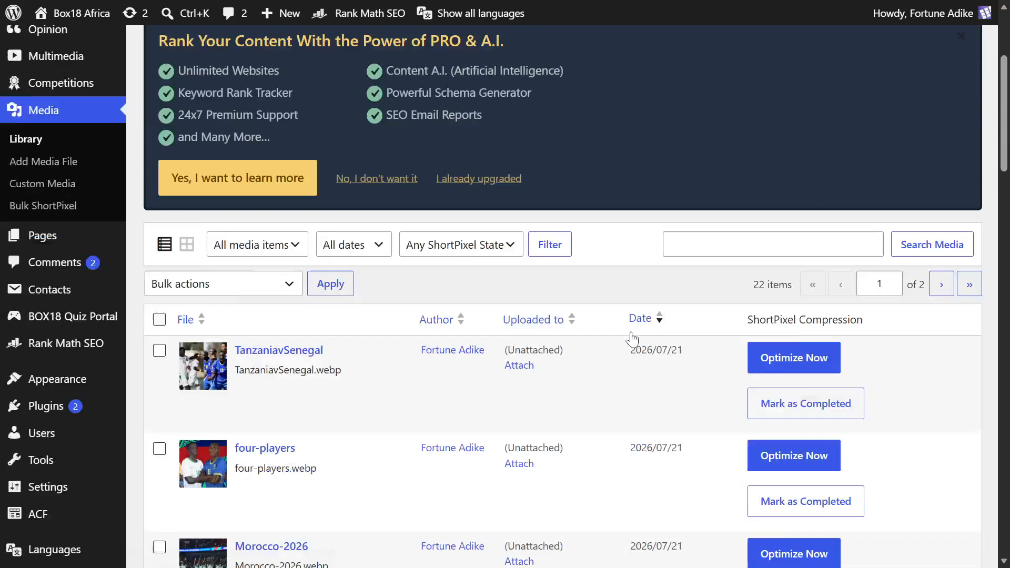
scroll(633, 339, "down", 3)
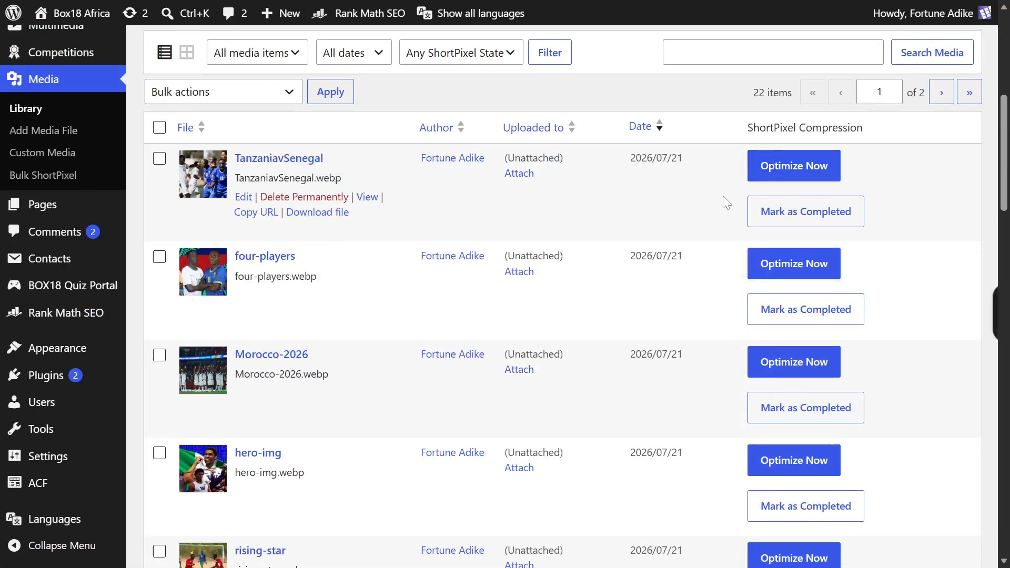
scroll(618, 198, "down", 6)
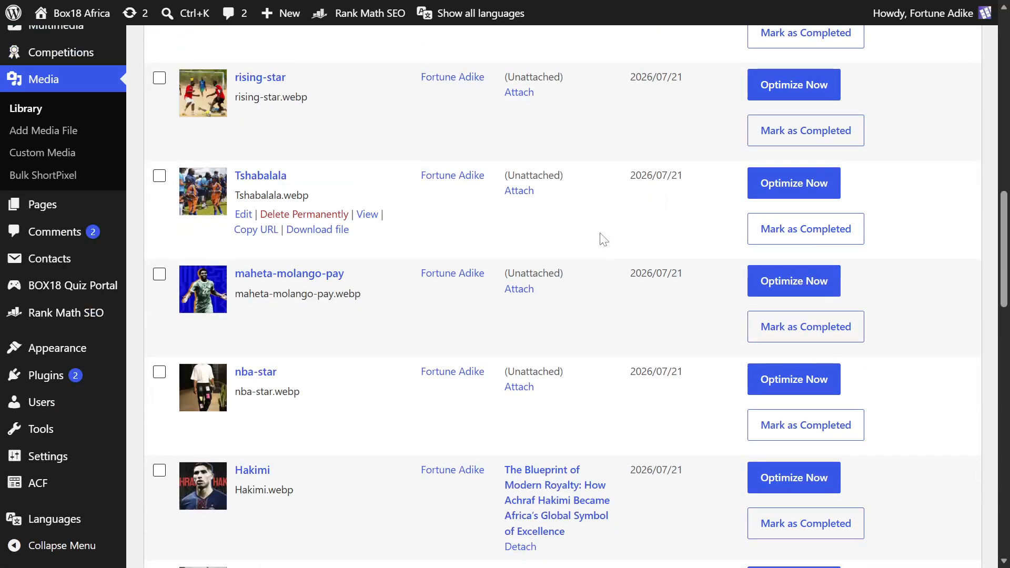
scroll(603, 240, "down", 10)
scroll(597, 269, "down", 5)
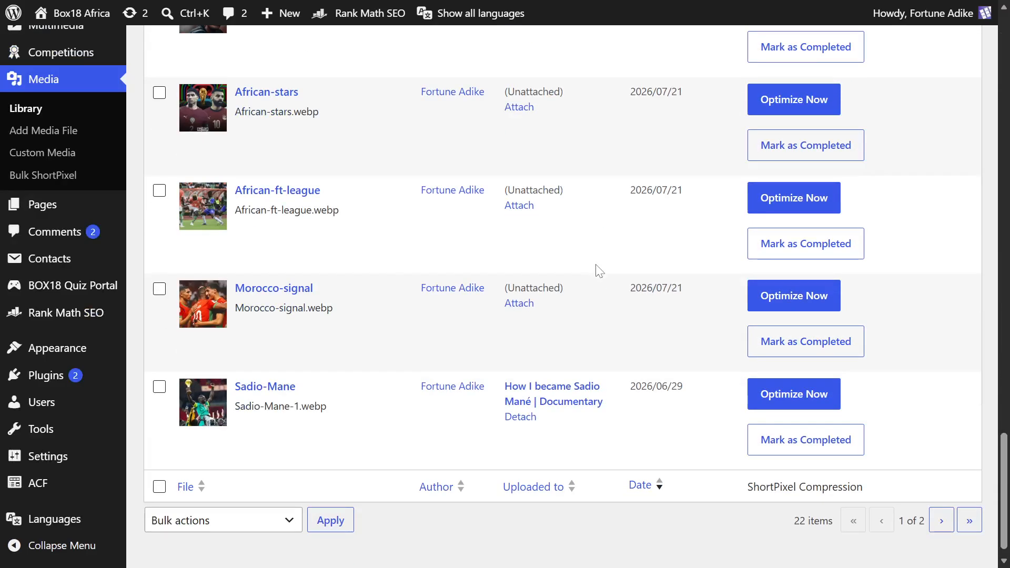
scroll(599, 271, "up", 20)
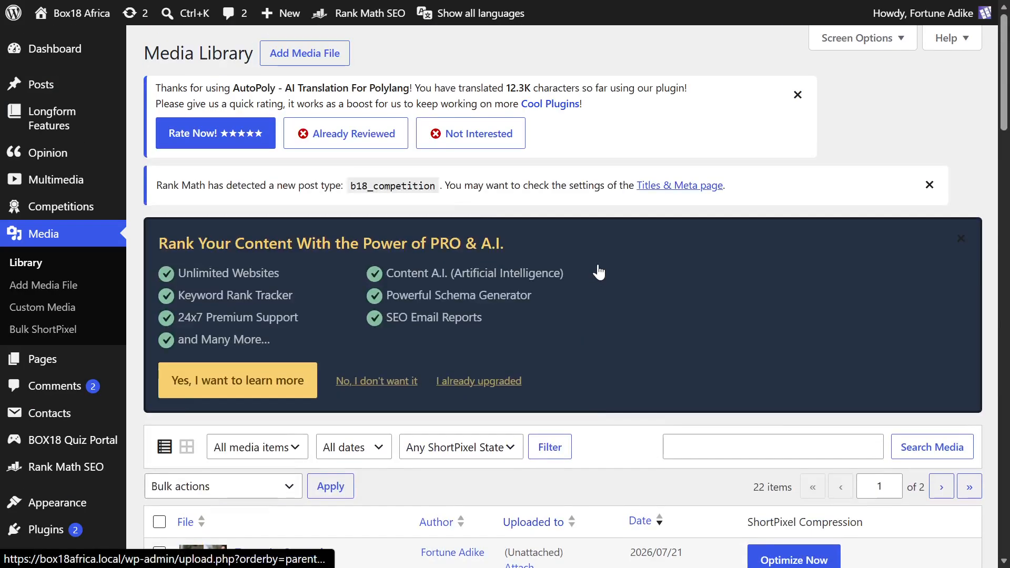
Examine the listed media files' author, attachment, date and ShortPixel Compression columns, including the optimization options.
scroll(599, 272, "down", 6)
scroll(604, 273, "up", 4)
scroll(605, 273, "down", 5)
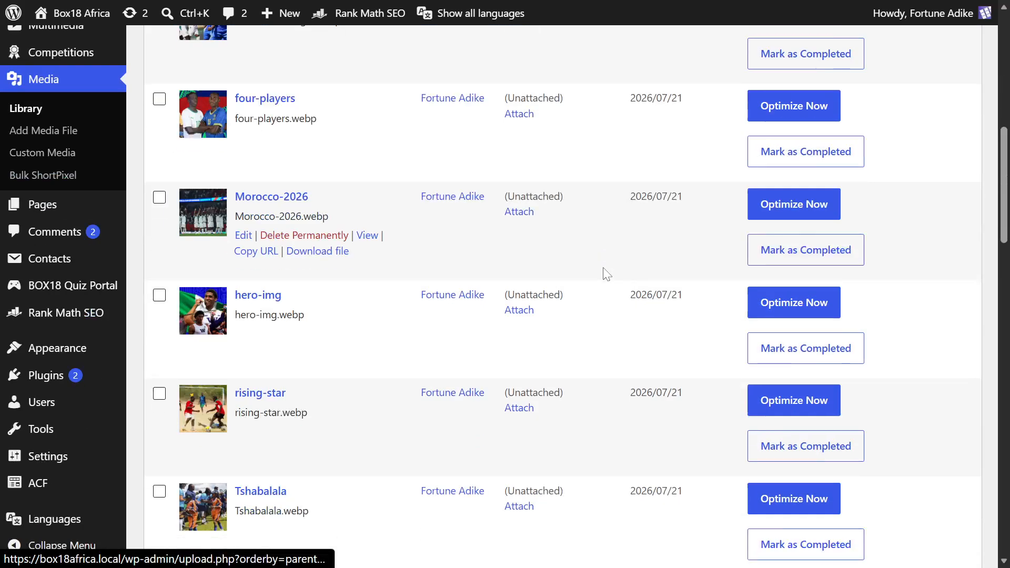
scroll(607, 273, "up", 6)
scroll(607, 274, "down", 3)
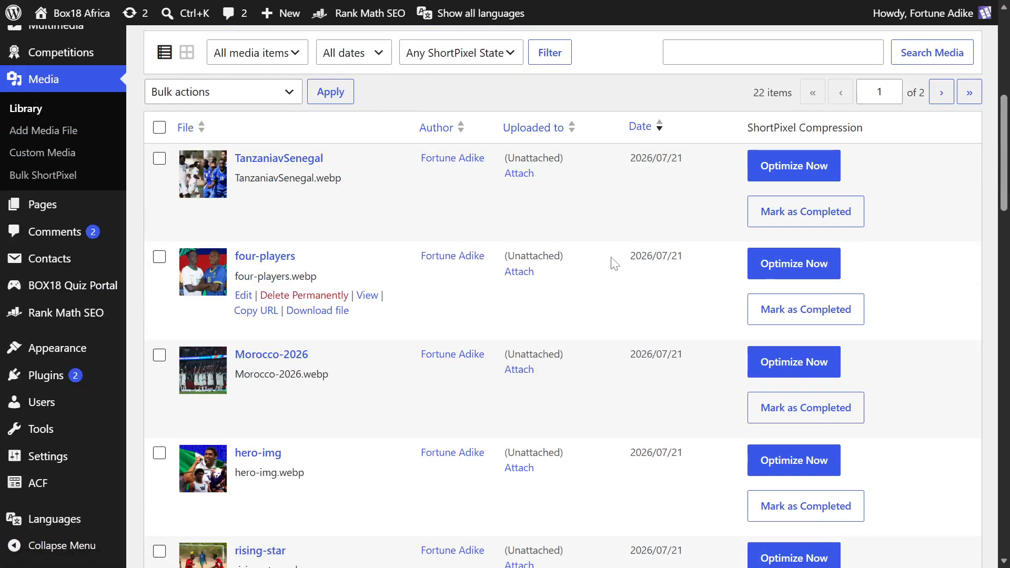
scroll(613, 264, "up", 2)
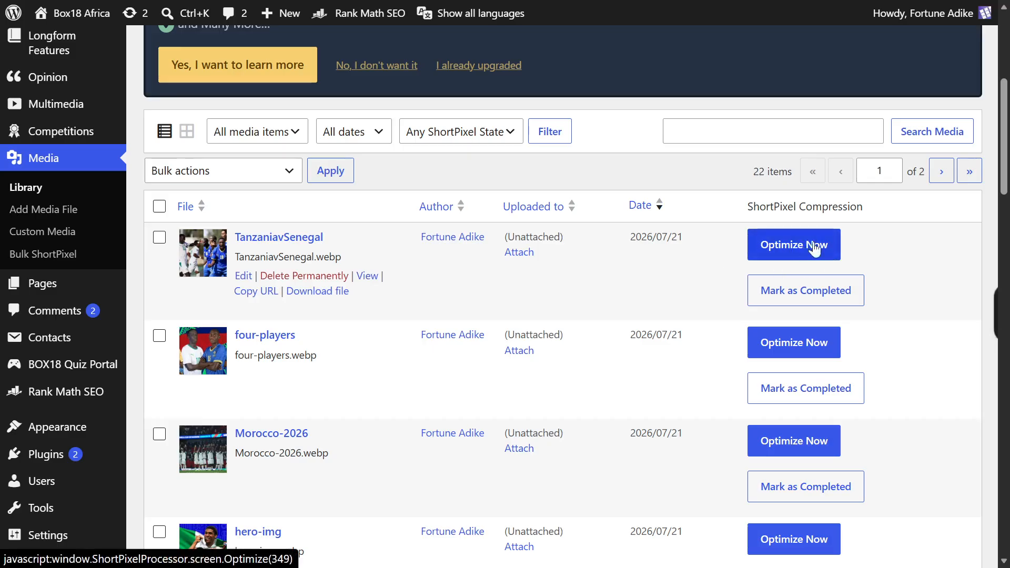
scroll(491, 354, "down", 3)
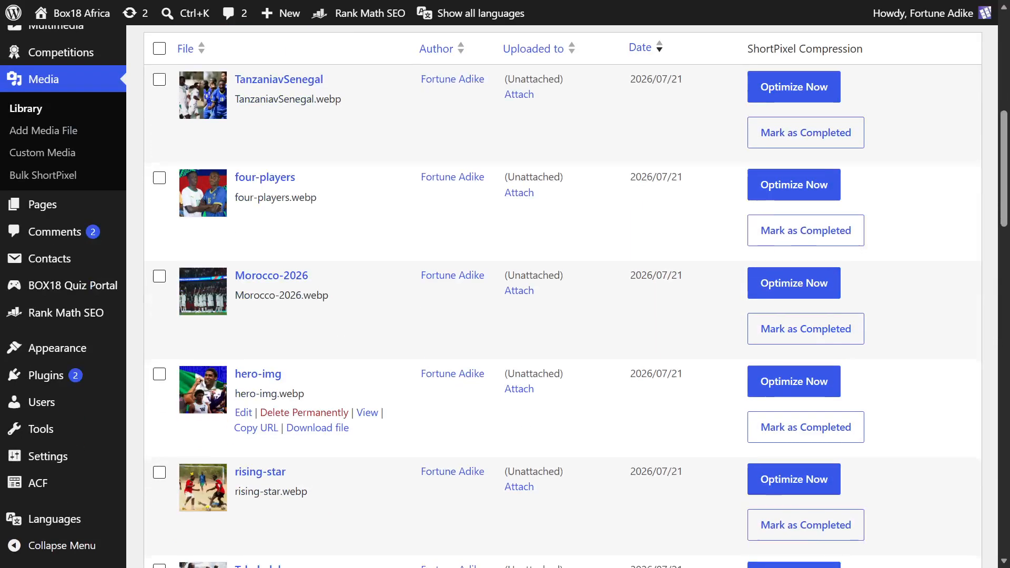
scroll(722, 284, "up", 8)
scroll(704, 302, "down", 3)
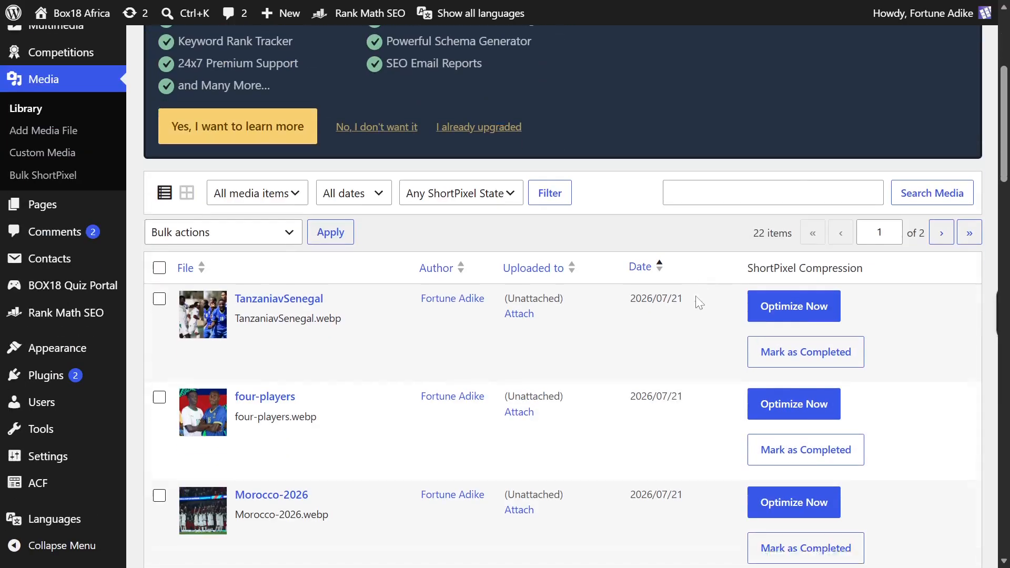
scroll(737, 316, "down", 8)
scroll(774, 342, "up", 11)
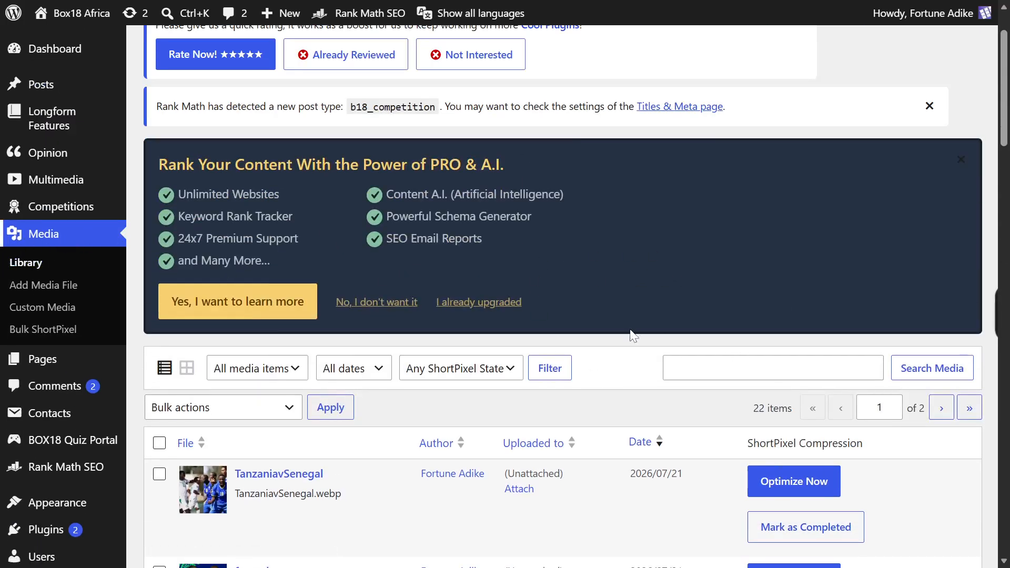
Reload the media library and look through its file list again.
left_click(26, 263)
scroll(526, 315, "down", 4)
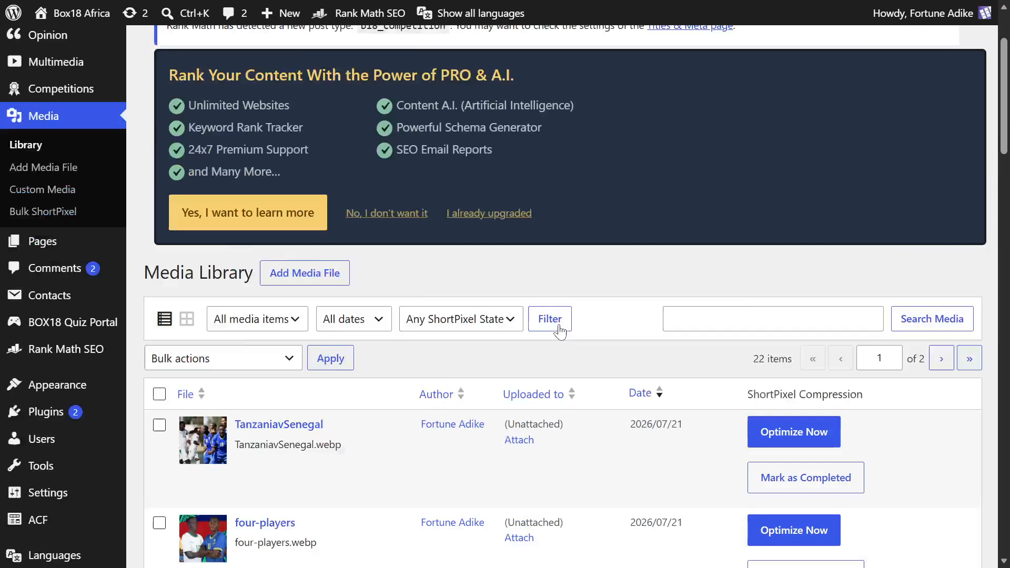
scroll(579, 266, "up", 6)
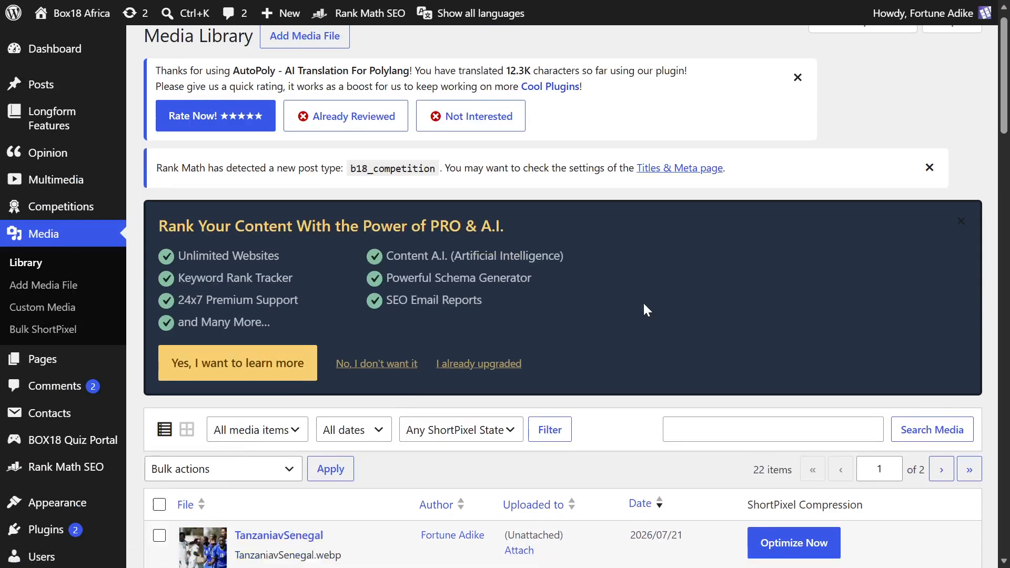
scroll(526, 295, "down", 8)
scroll(451, 286, "down", 7)
scroll(445, 280, "up", 14)
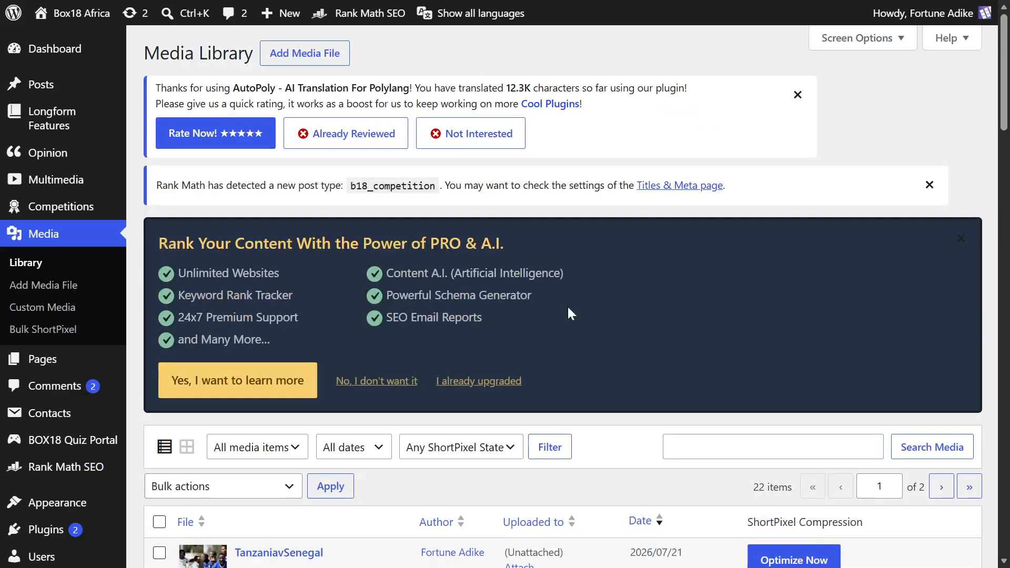
Open the Upload Media page and examine its drop area, file selection option and upload size limit.
left_click(316, 54)
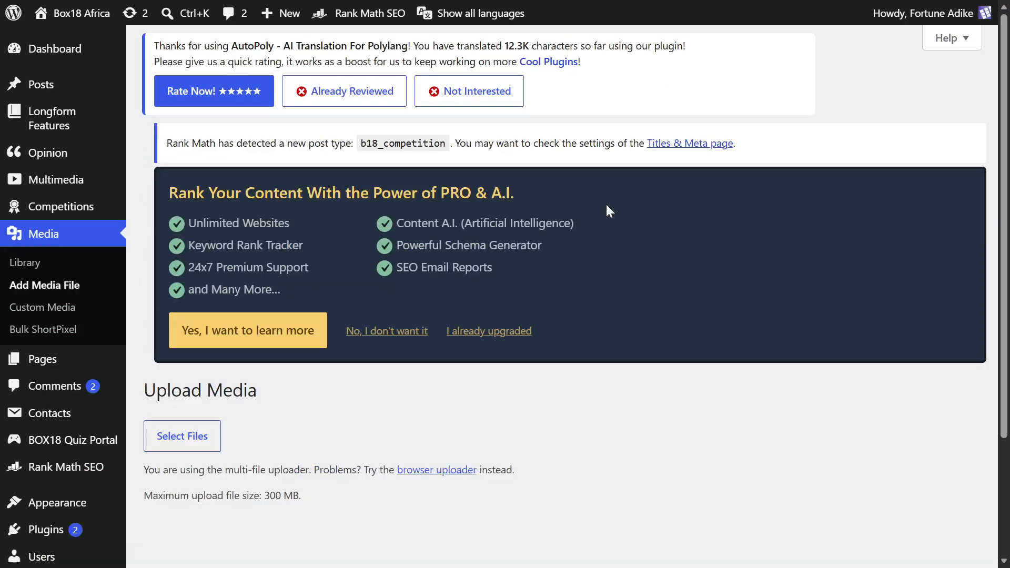
scroll(634, 266, "down", 3)
scroll(639, 272, "down", 1)
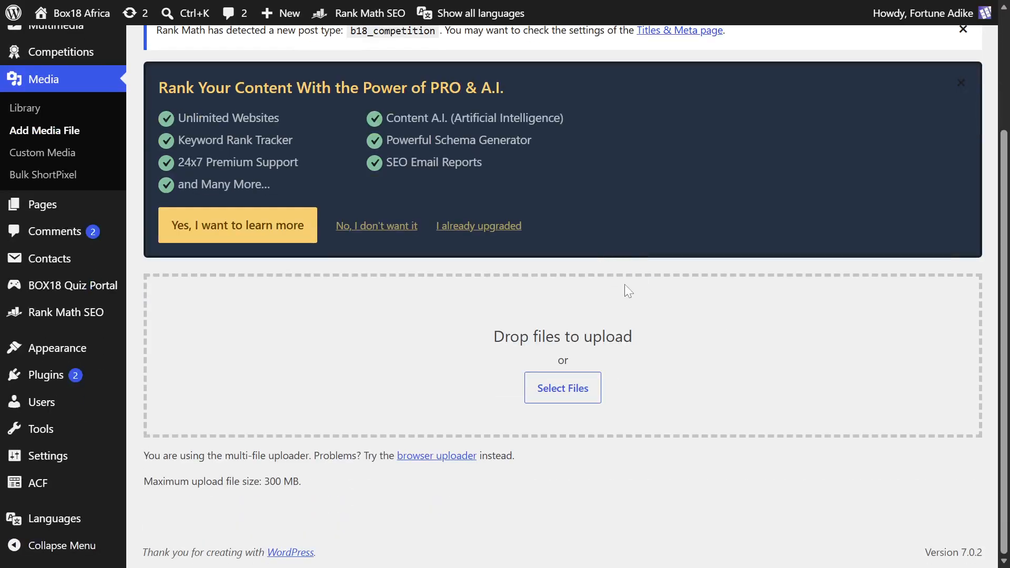
scroll(563, 311, "up", 3)
scroll(579, 337, "down", 3)
scroll(606, 356, "up", 3)
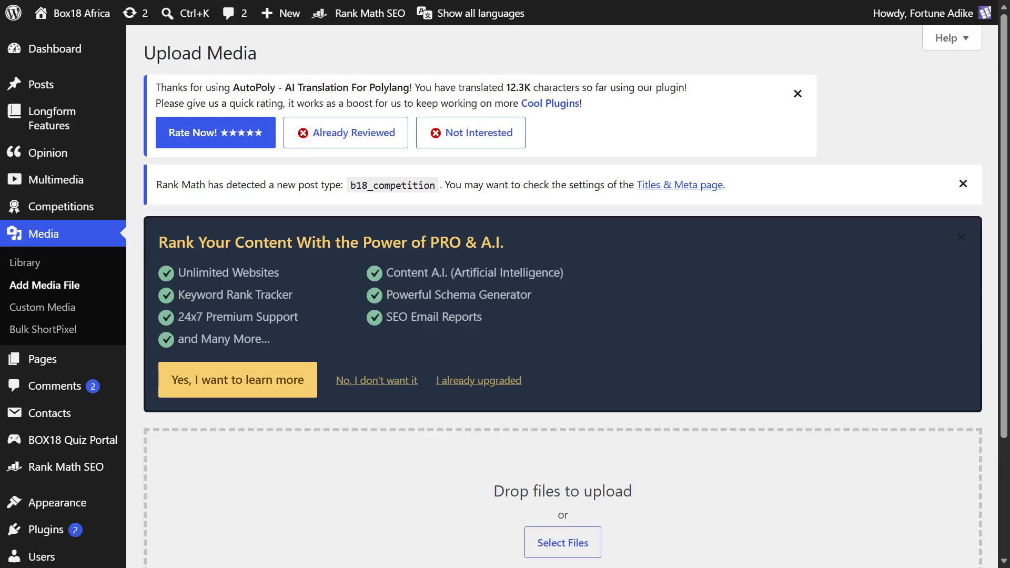
scroll(605, 356, "down", 3)
scroll(605, 357, "up", 3)
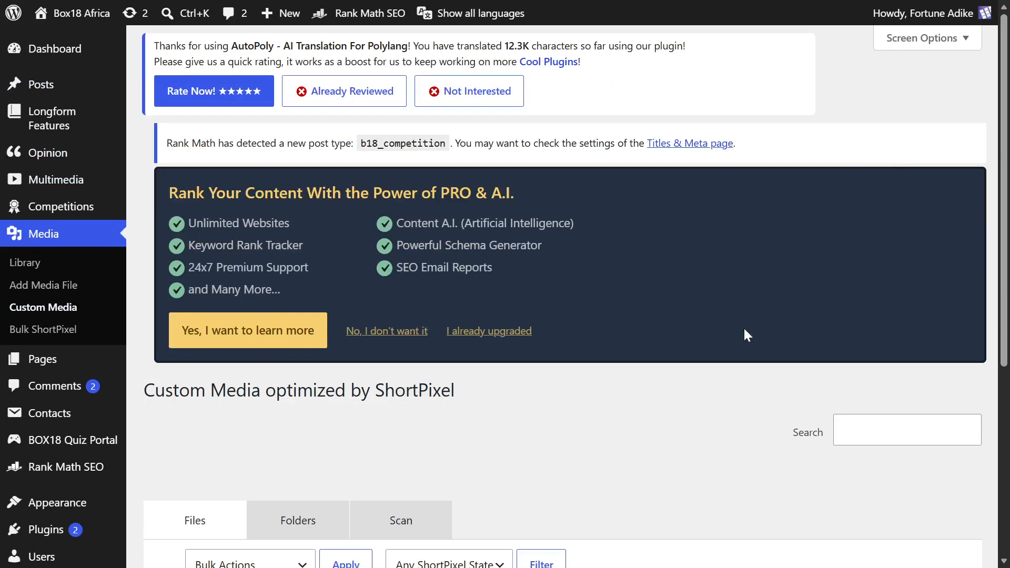
Open the Custom Media page and look over its ShortPixel file table and filters.
scroll(694, 352, "down", 6)
scroll(539, 227, "up", 4)
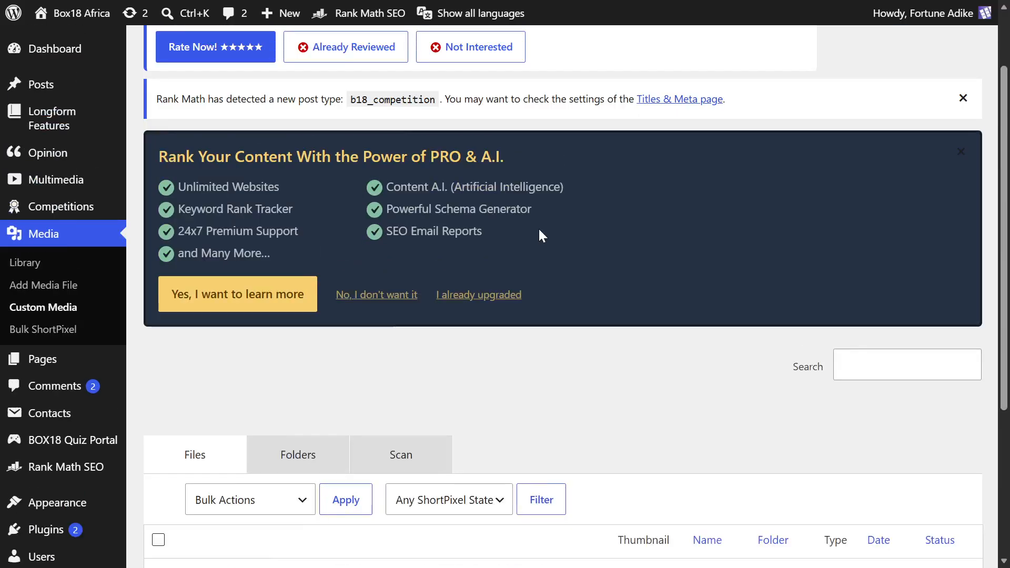
Look over the Custom Media page's notices, Files, Folders and Scan sections, bulk actions, ShortPixel state filter and file table columns.
scroll(616, 260, "down", 4)
scroll(619, 245, "up", 3)
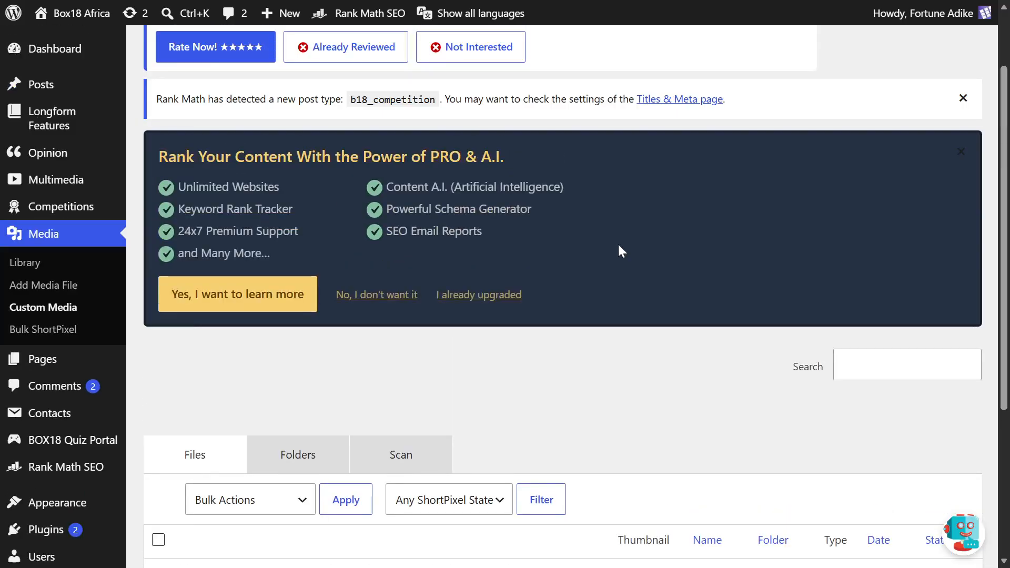
scroll(621, 247, "up", 3)
scroll(658, 250, "down", 4)
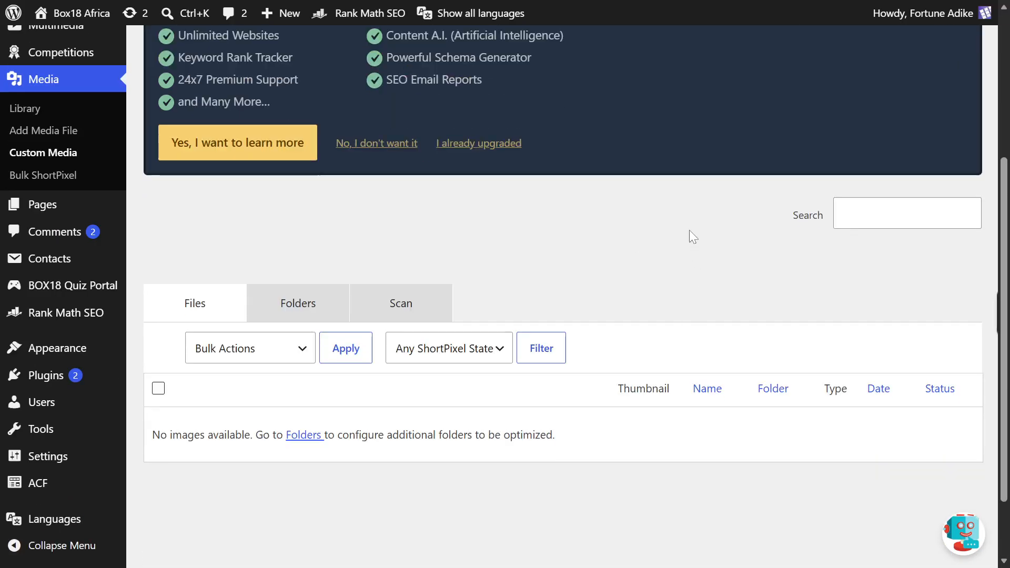
scroll(621, 273, "up", 4)
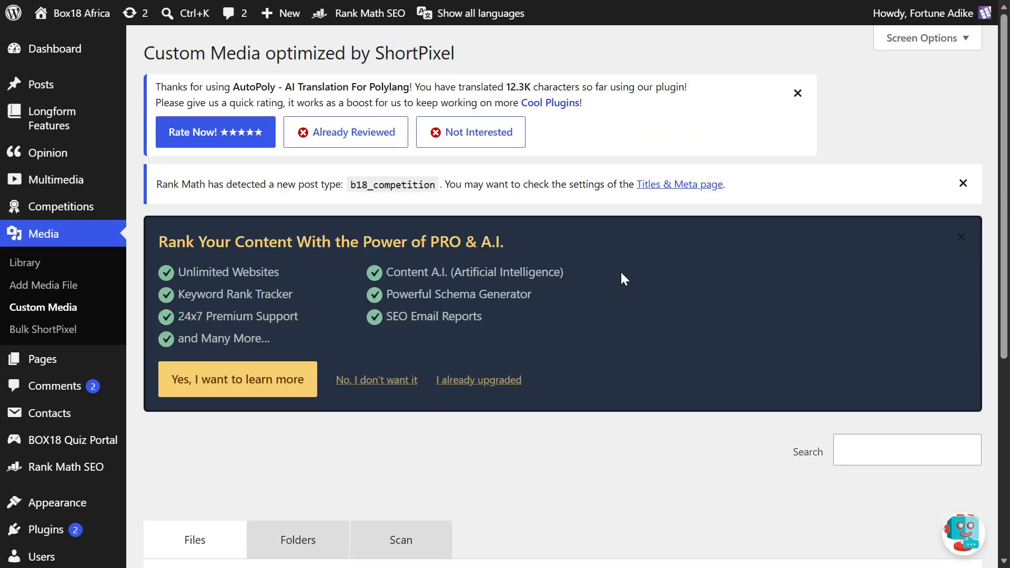
scroll(622, 274, "down", 5)
scroll(621, 274, "up", 5)
scroll(683, 350, "down", 5)
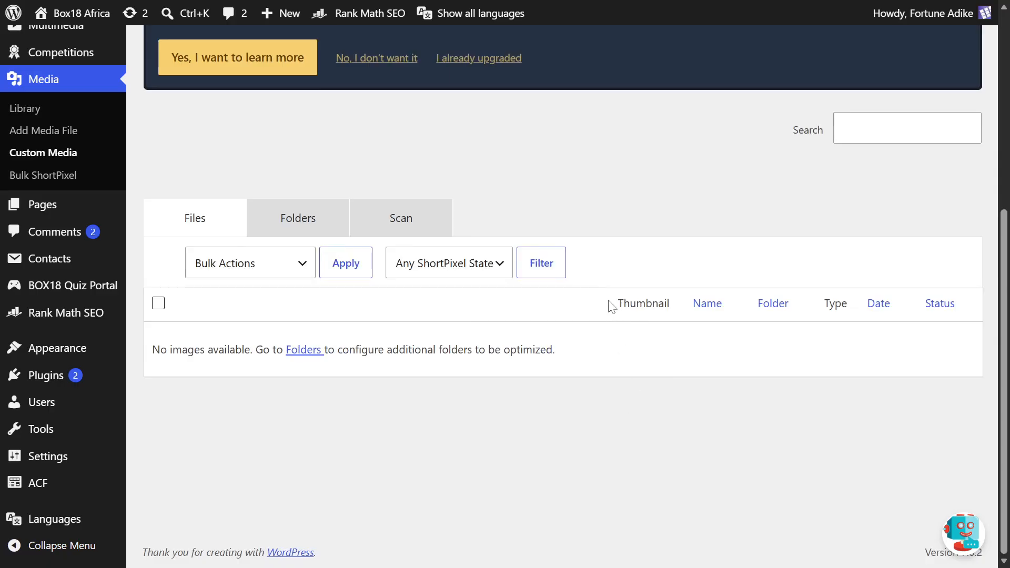
scroll(608, 299, "up", 5)
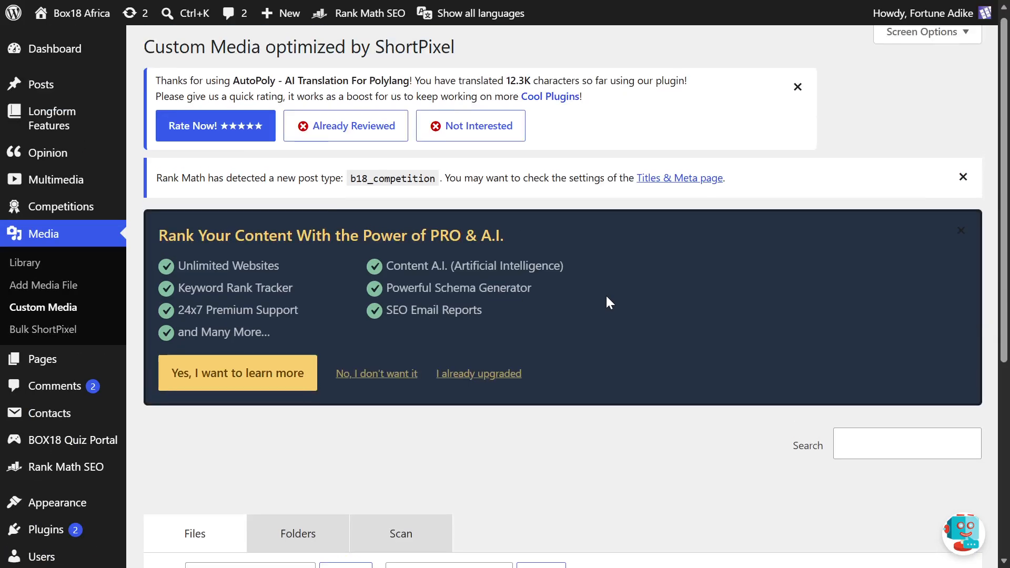
scroll(643, 417, "down", 5)
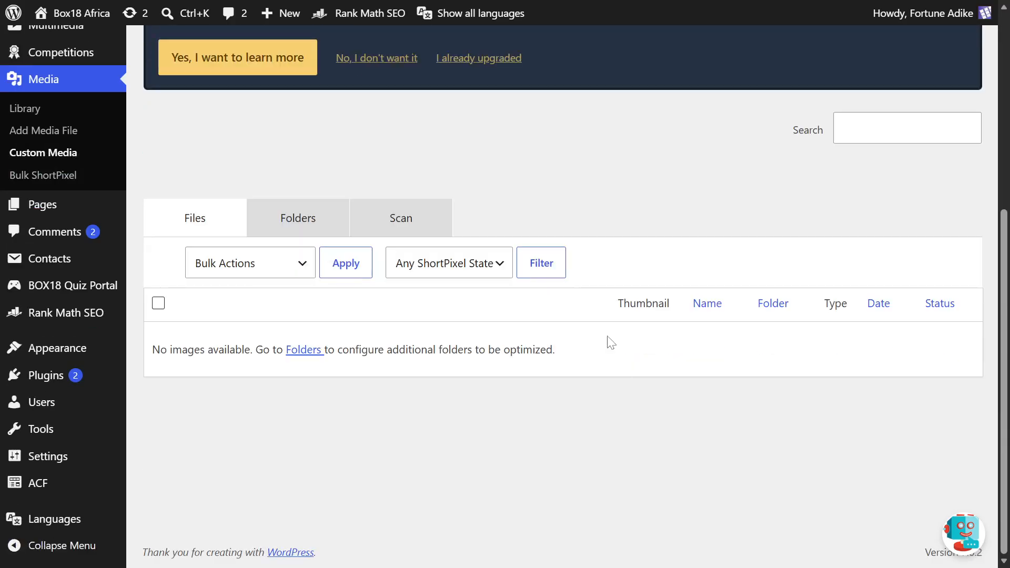
scroll(636, 383, "up", 5)
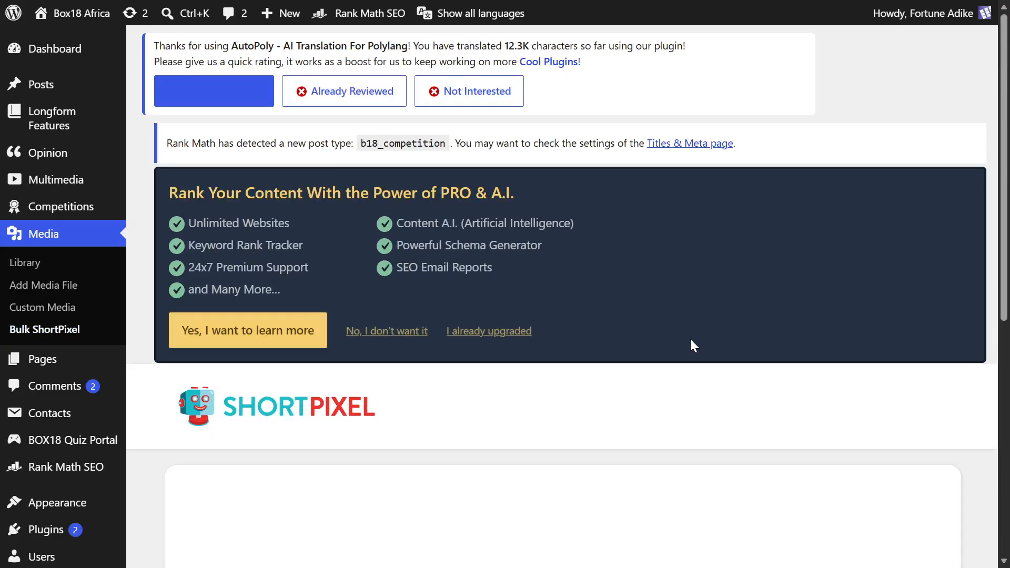
Open the Bulk ShortPixel page and examine its optimization start area along with the help and rating options.
scroll(691, 343, "down", 5)
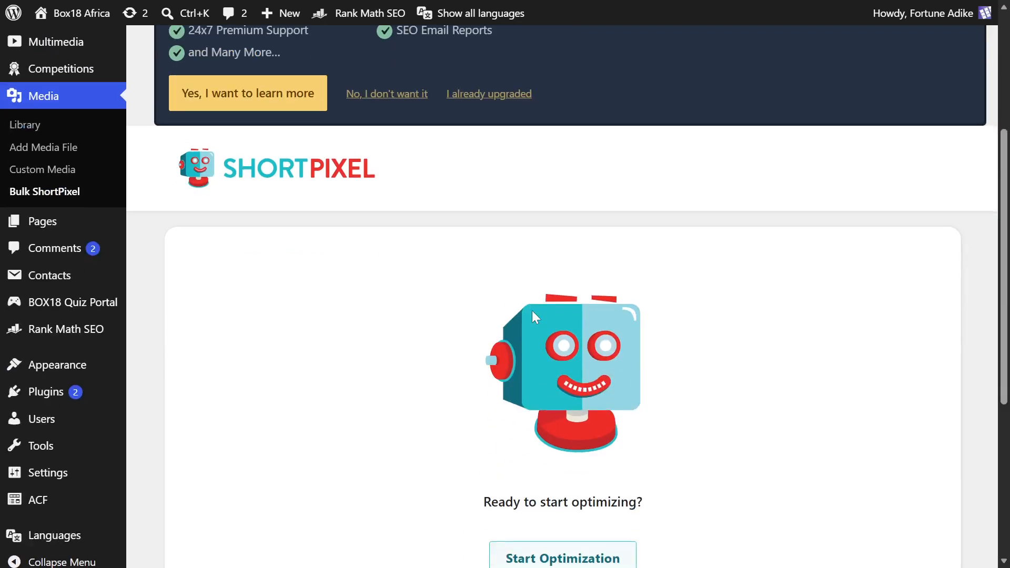
scroll(424, 322, "down", 5)
scroll(425, 321, "up", 6)
scroll(435, 329, "down", 6)
scroll(439, 329, "up", 6)
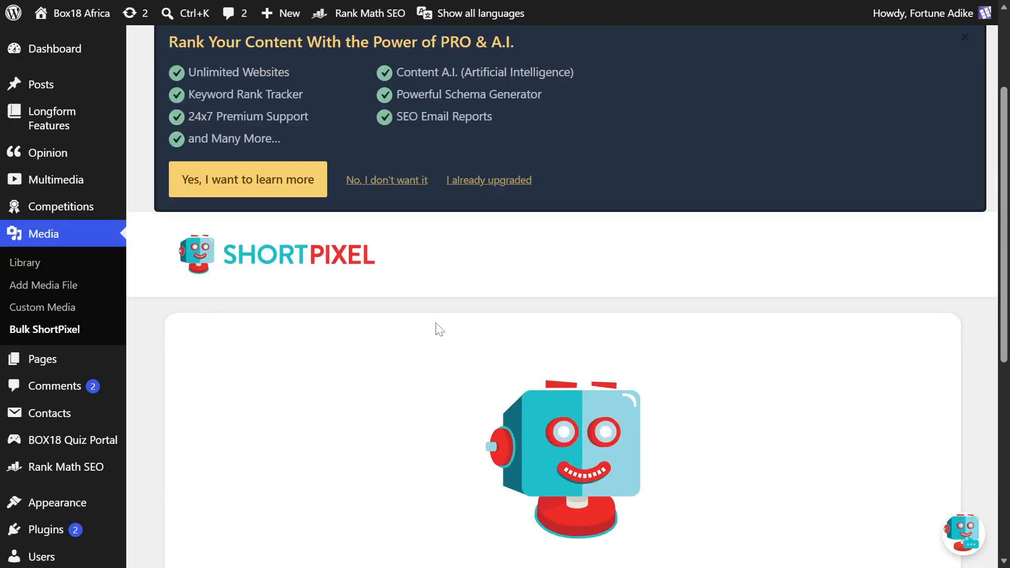
scroll(452, 328, "down", 7)
scroll(337, 253, "up", 5)
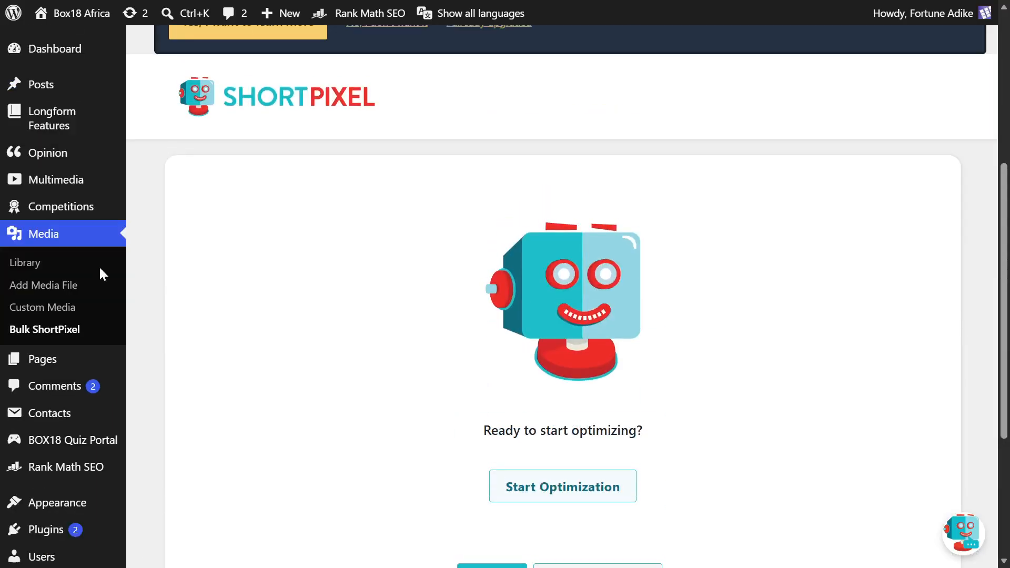
scroll(496, 313, "down", 3)
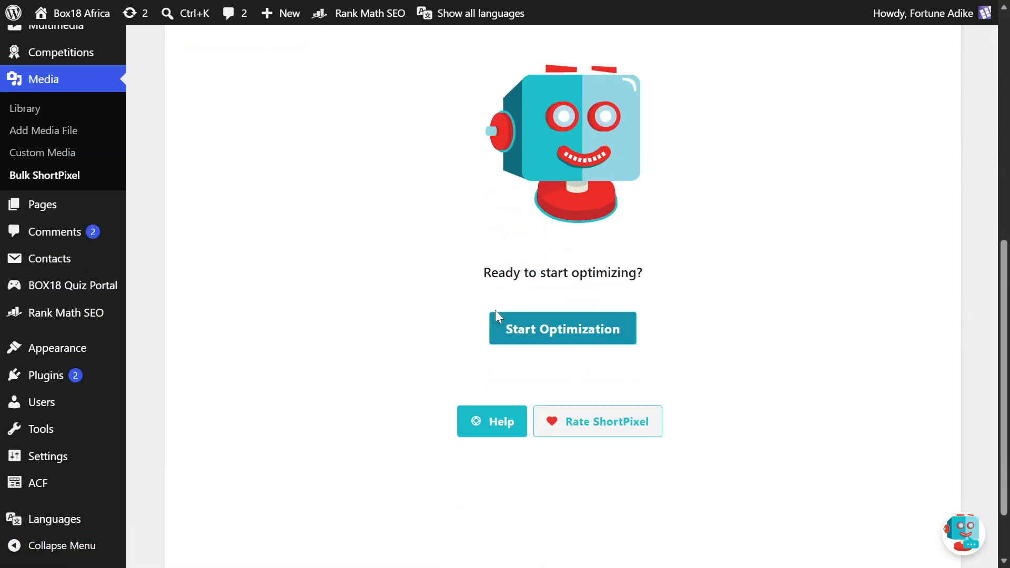
left_click(498, 316)
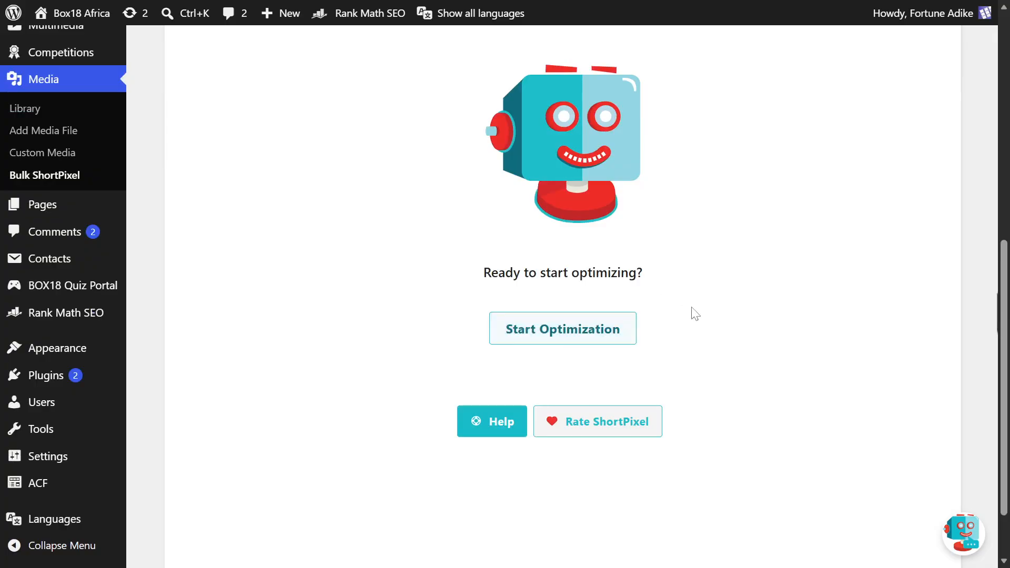
scroll(695, 314, "up", 5)
scroll(696, 314, "down", 2)
scroll(696, 315, "up", 5)
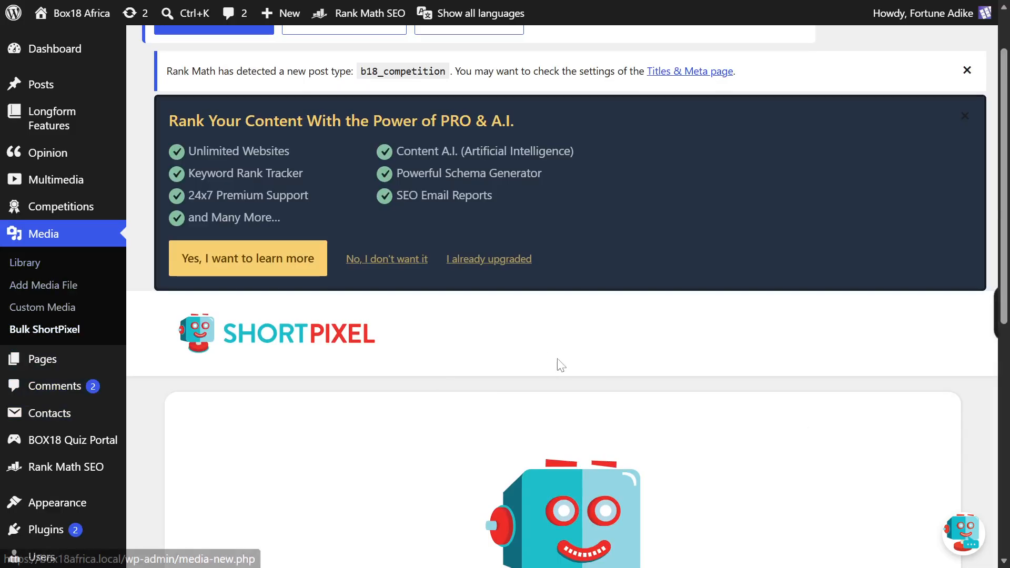
scroll(557, 361, "down", 5)
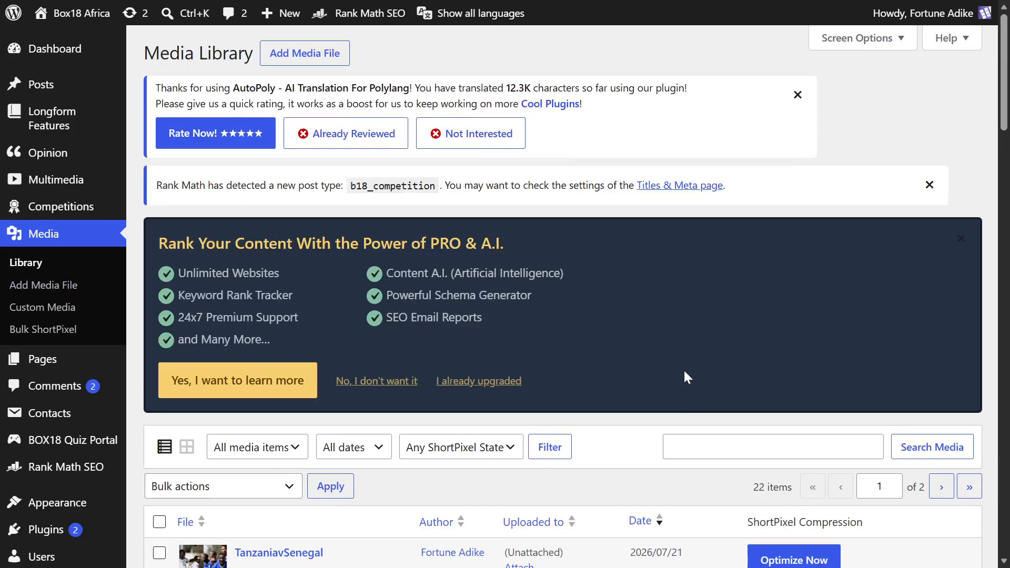
Return to the media library and switch its file list to grid view.
scroll(657, 376, "down", 12)
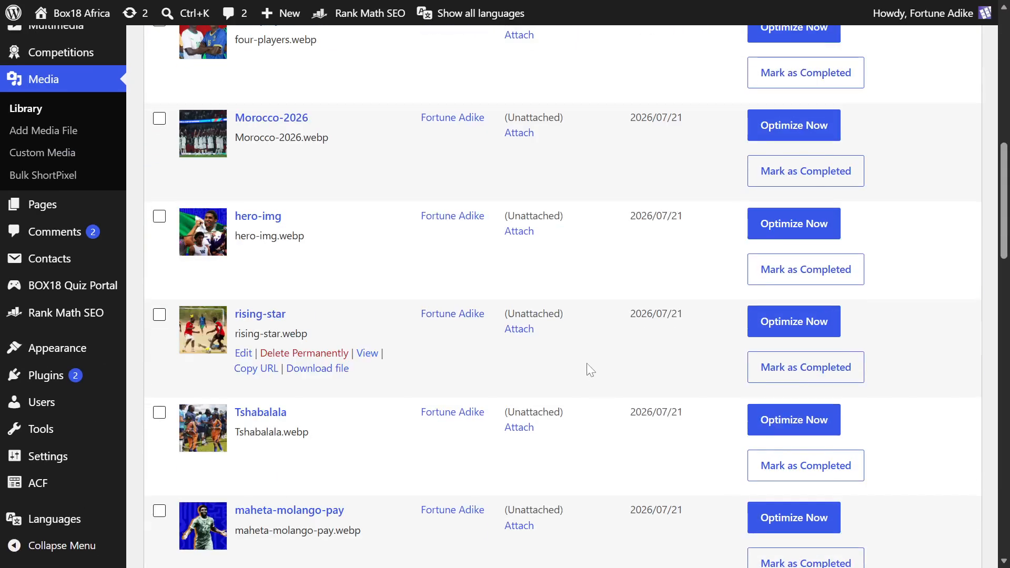
scroll(591, 370, "up", 9)
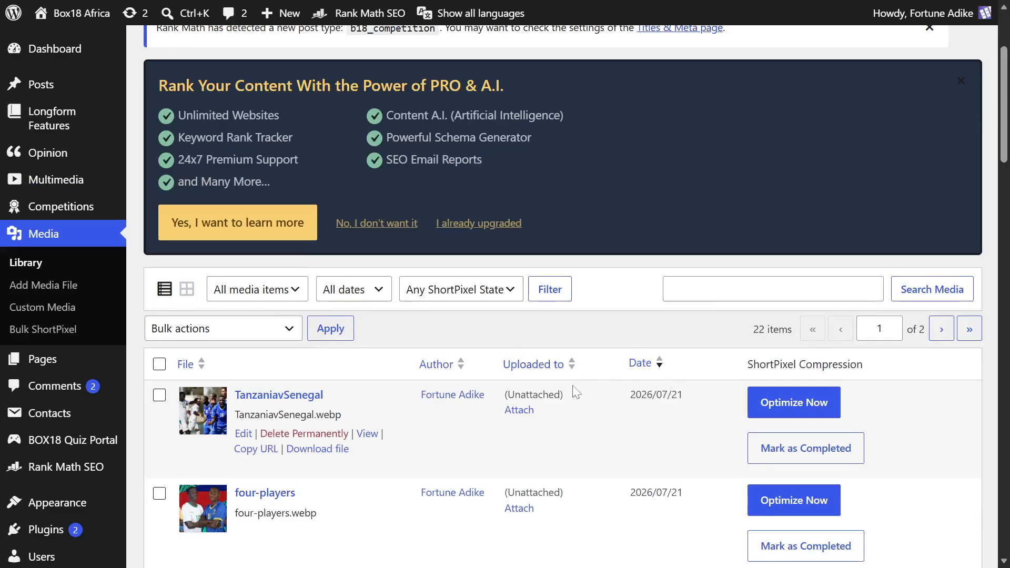
left_click(185, 297)
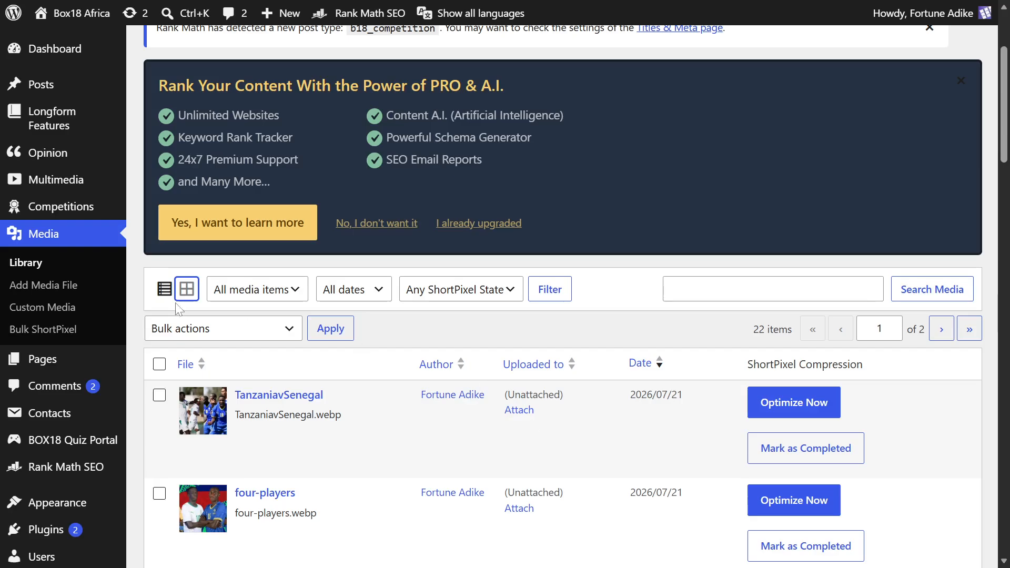
Browse the media library's image thumbnails in grid view, along with its media type and date filters, bulk selection and search.
scroll(596, 438, "down", 3)
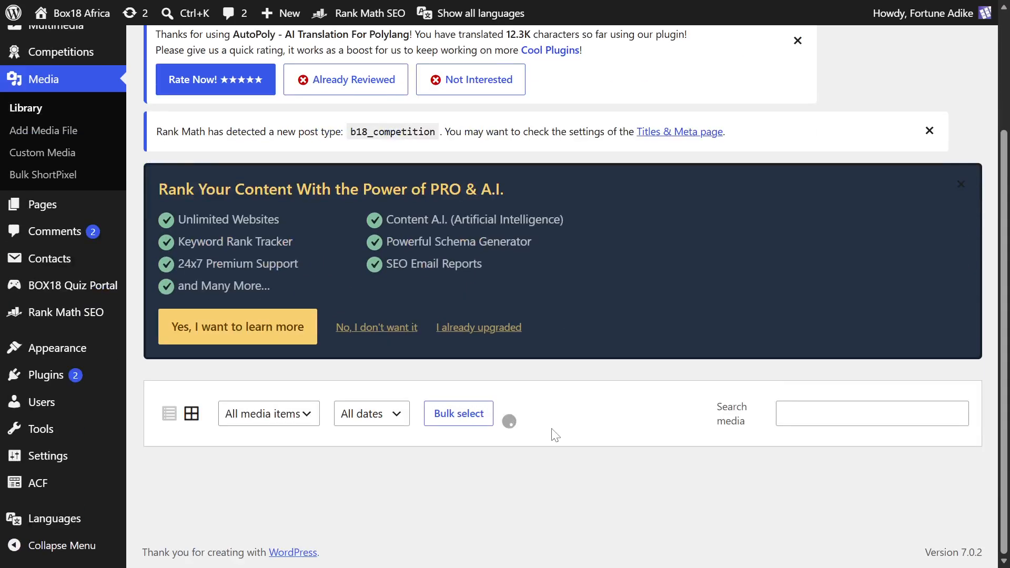
scroll(521, 445, "down", 9)
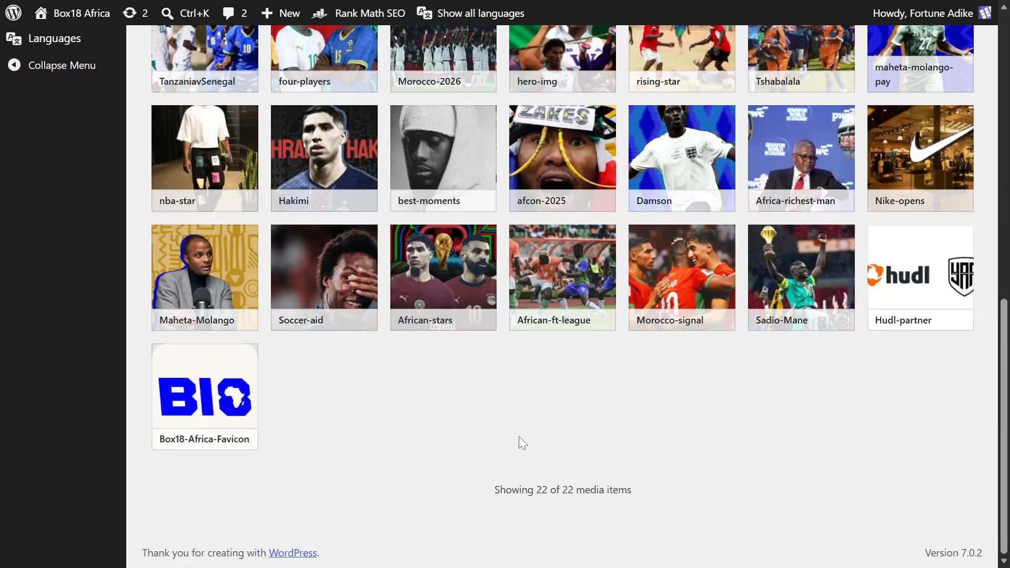
scroll(524, 431, "up", 6)
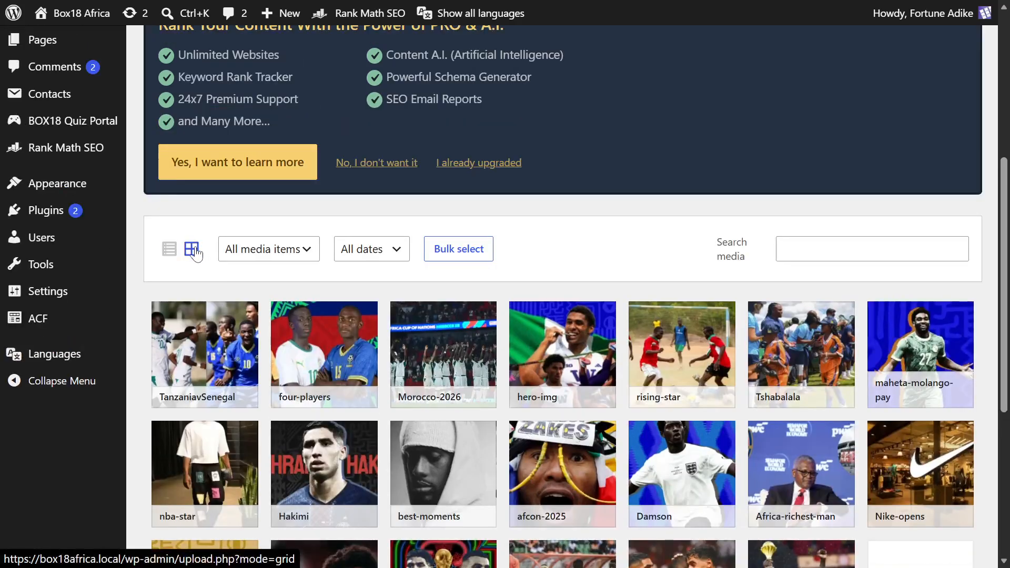
scroll(599, 412, "down", 6)
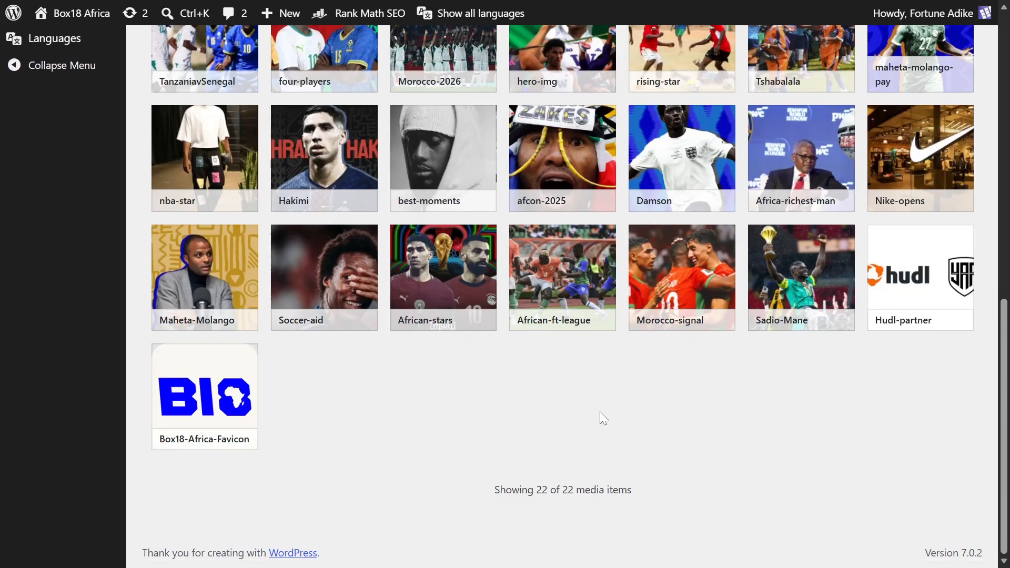
scroll(609, 408, "up", 10)
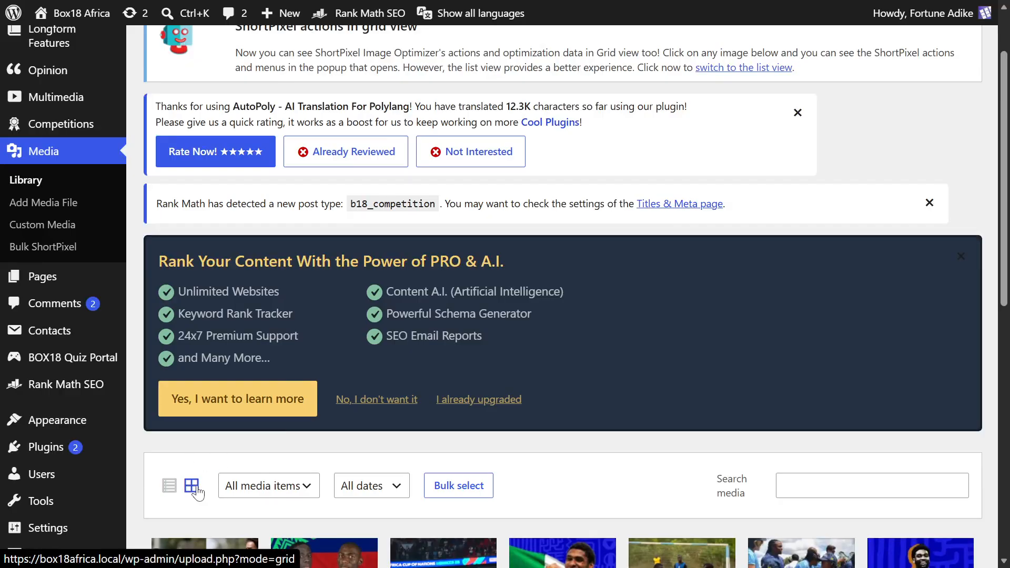
scroll(652, 380, "down", 9)
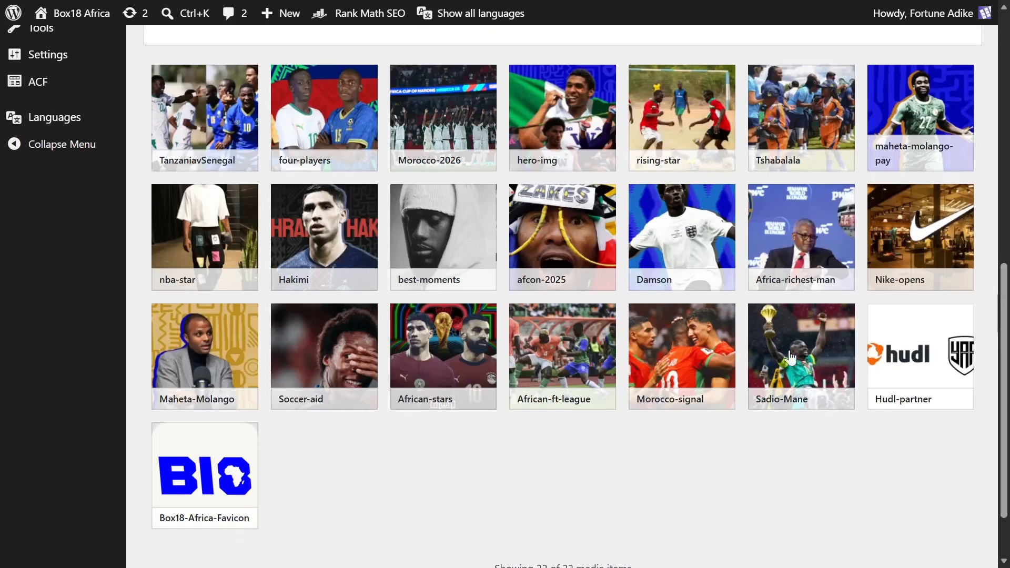
scroll(541, 377, "up", 5)
scroll(615, 382, "down", 3)
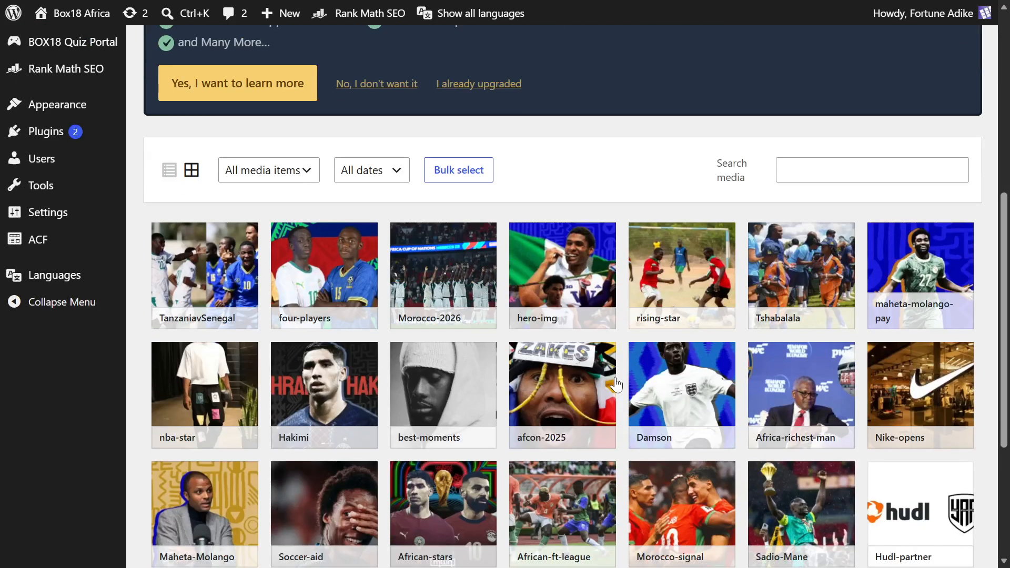
scroll(617, 384, "up", 6)
scroll(617, 384, "down", 6)
scroll(616, 361, "up", 3)
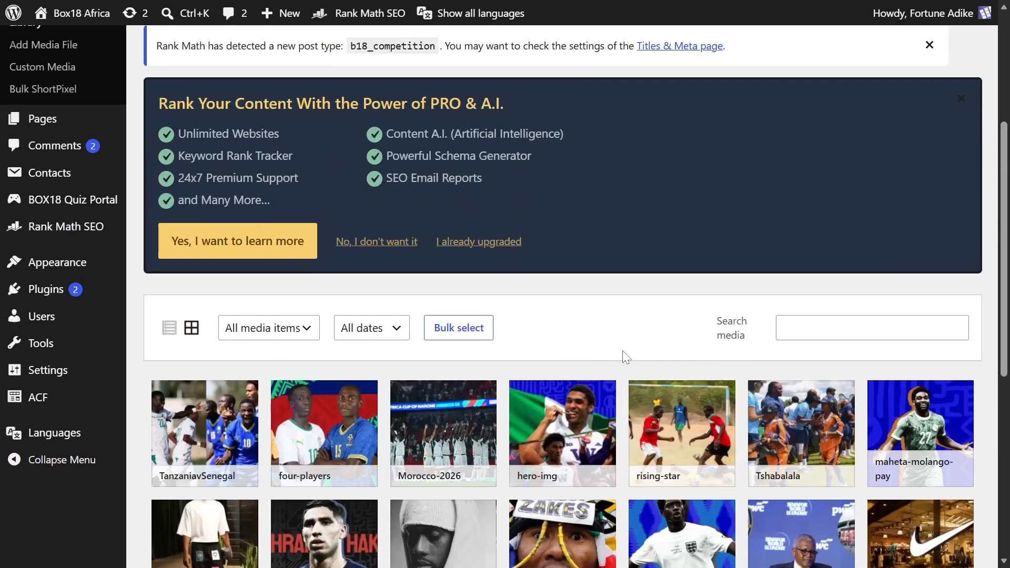
scroll(626, 358, "up", 2)
scroll(622, 350, "down", 5)
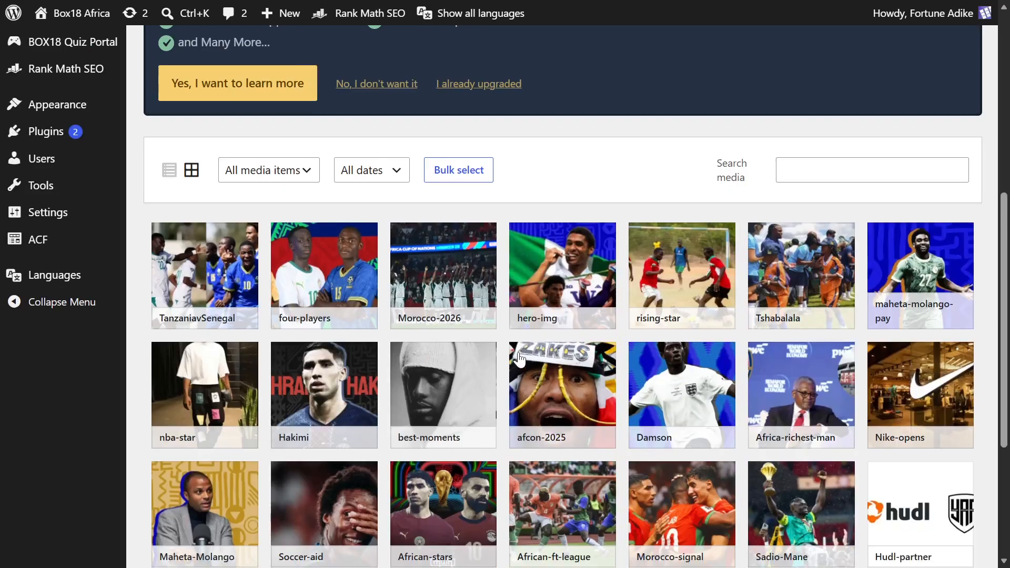
scroll(525, 408, "down", 5)
scroll(526, 405, "up", 5)
Open the Morocco-2026 attachment in the image editor and bring up its scaling dimensions.
left_click(461, 273)
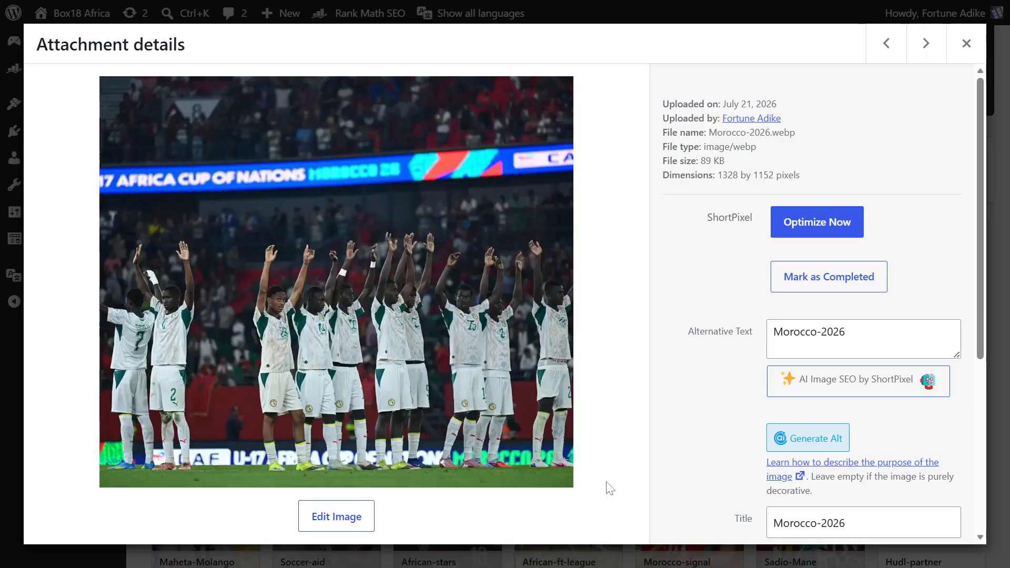
left_click(342, 524)
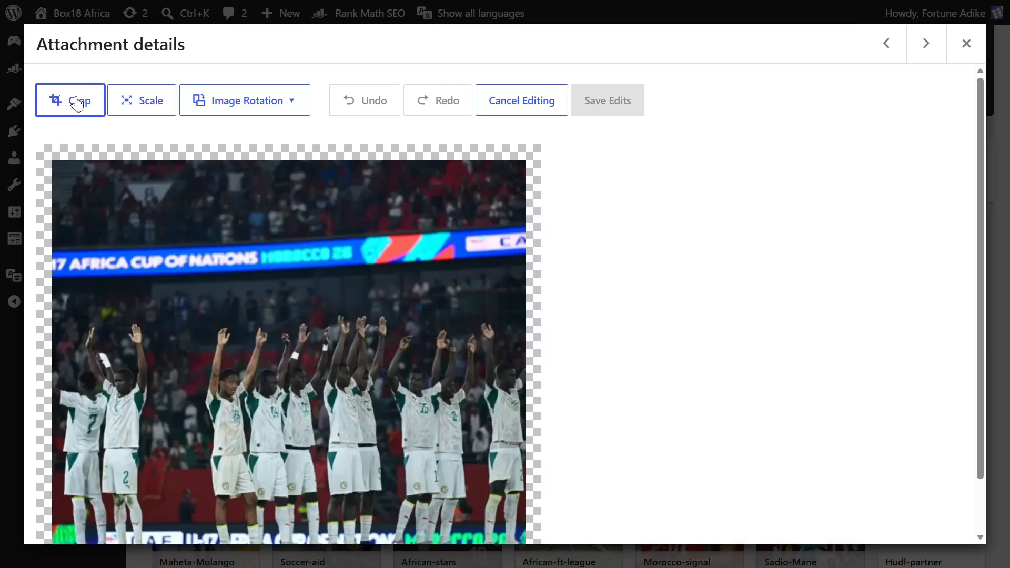
left_click(150, 100)
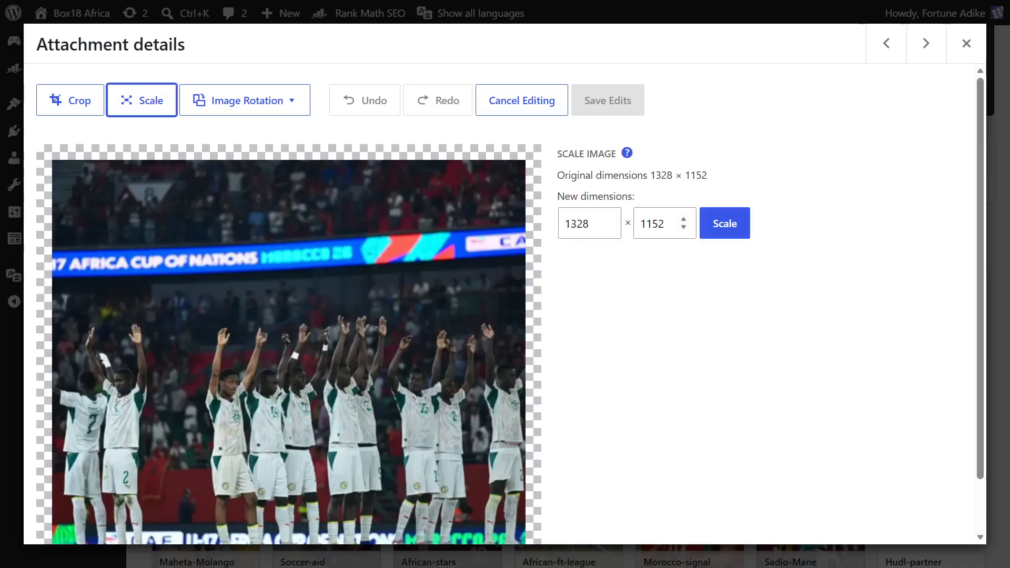
left_click(600, 231)
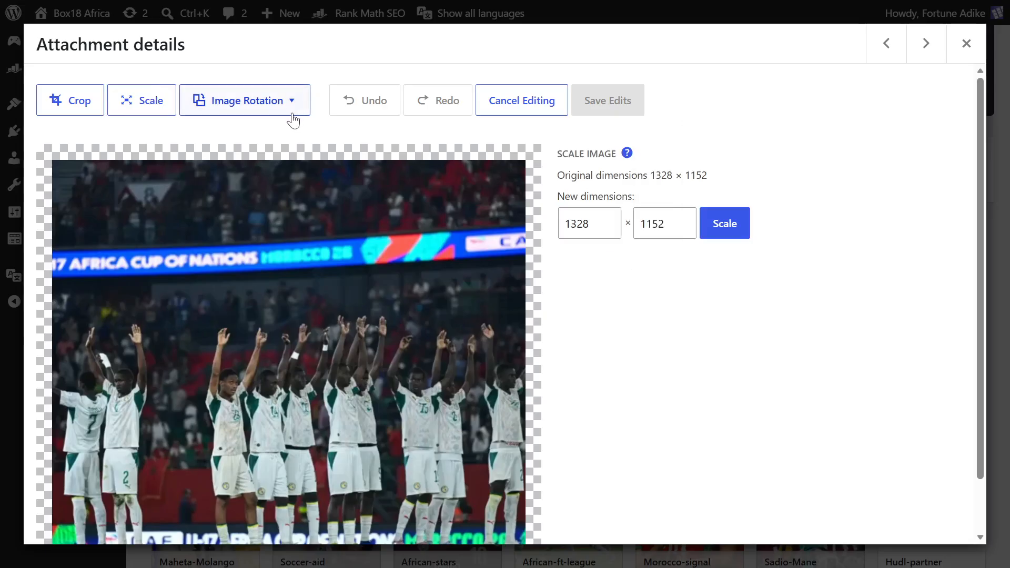
Try a vertical flip on the Morocco-2026 image and reverse it with a second vertical flip.
left_click(266, 112)
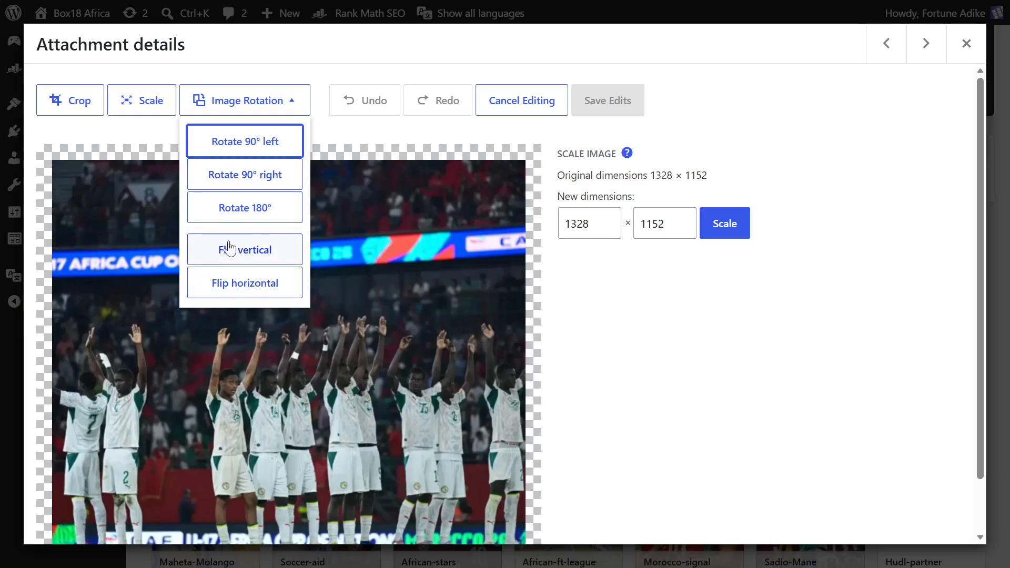
left_click(255, 252)
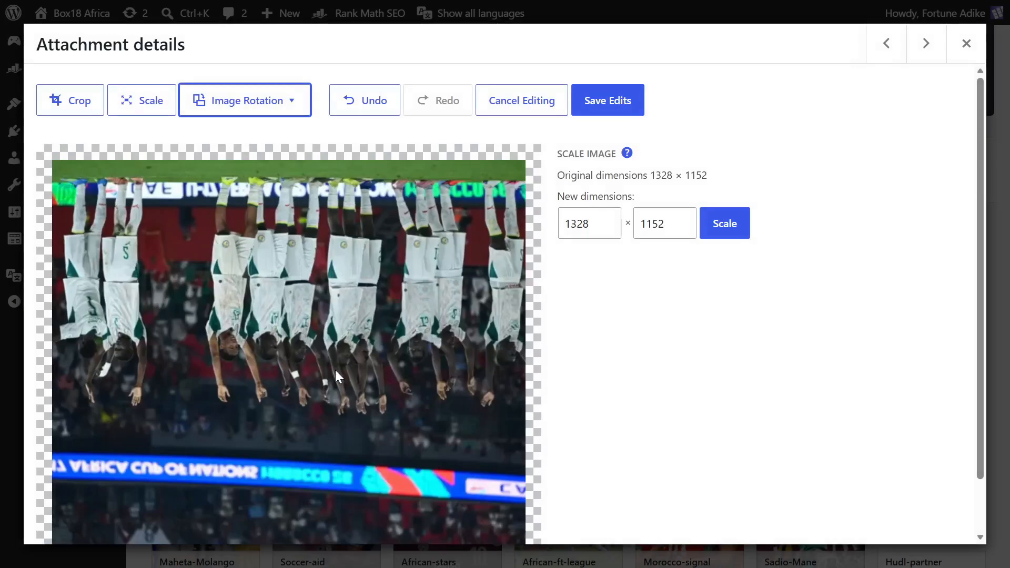
left_click(275, 104)
left_click(257, 251)
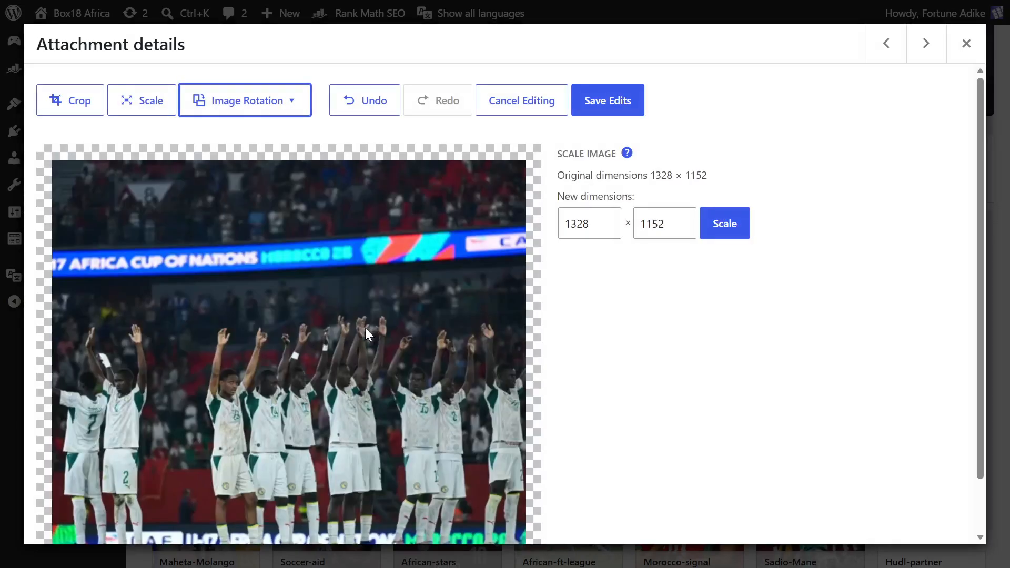
Flip the Morocco-2026 image horizontally in the image editor.
left_click(264, 110)
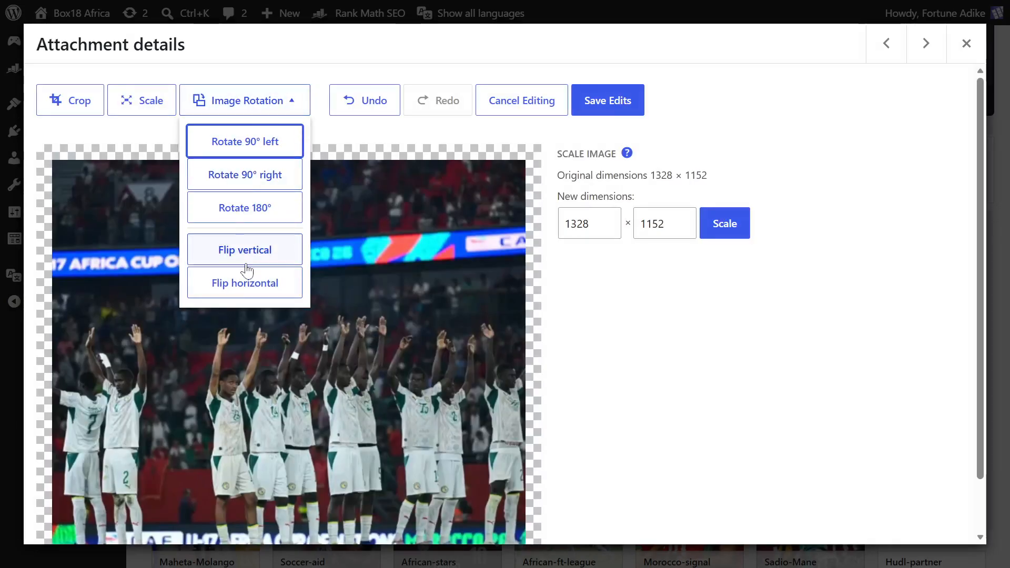
left_click(243, 283)
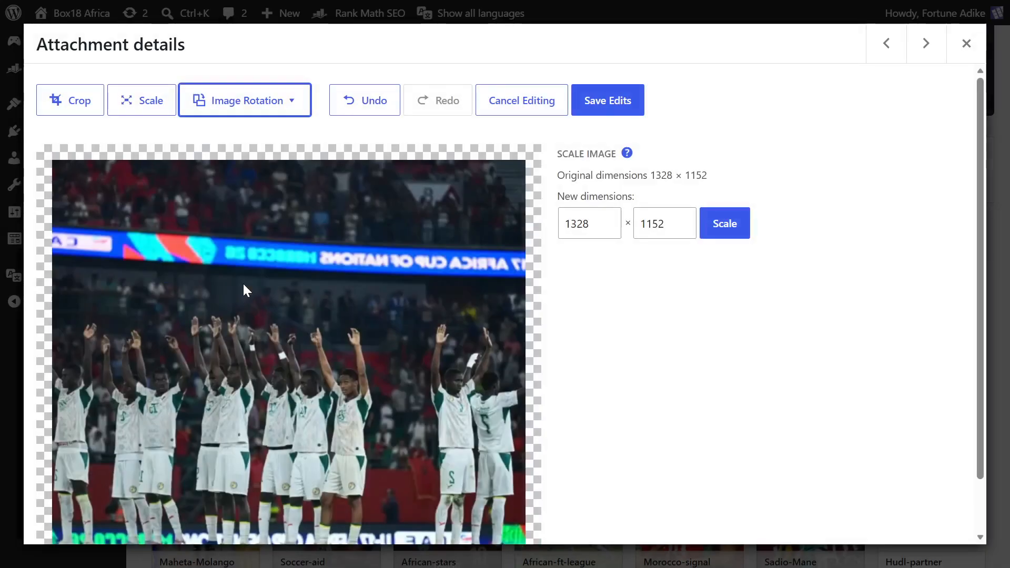
Flip the Morocco-2026 image horizontally again to reverse the earlier horizontal flip.
left_click(240, 103)
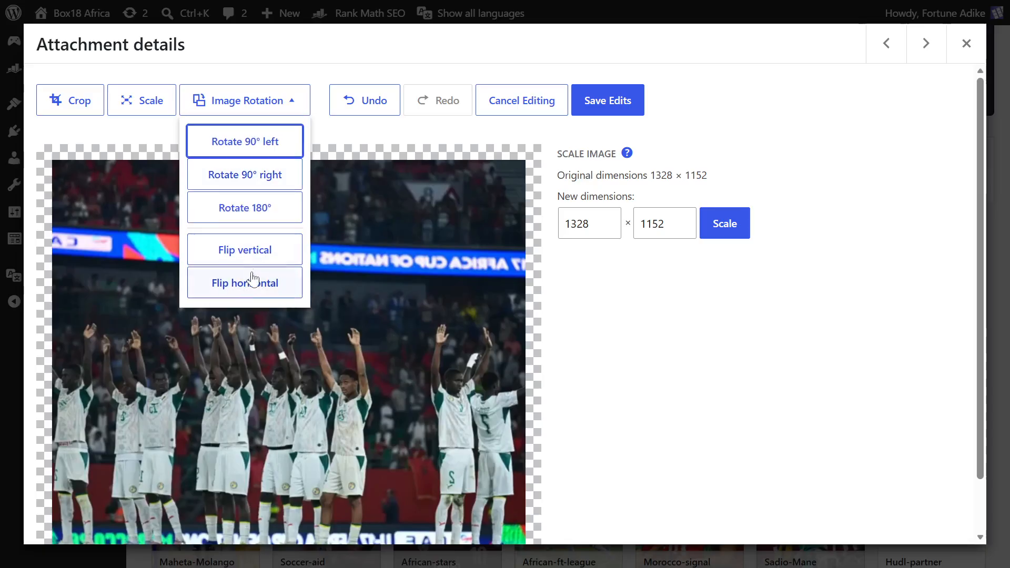
left_click(268, 282)
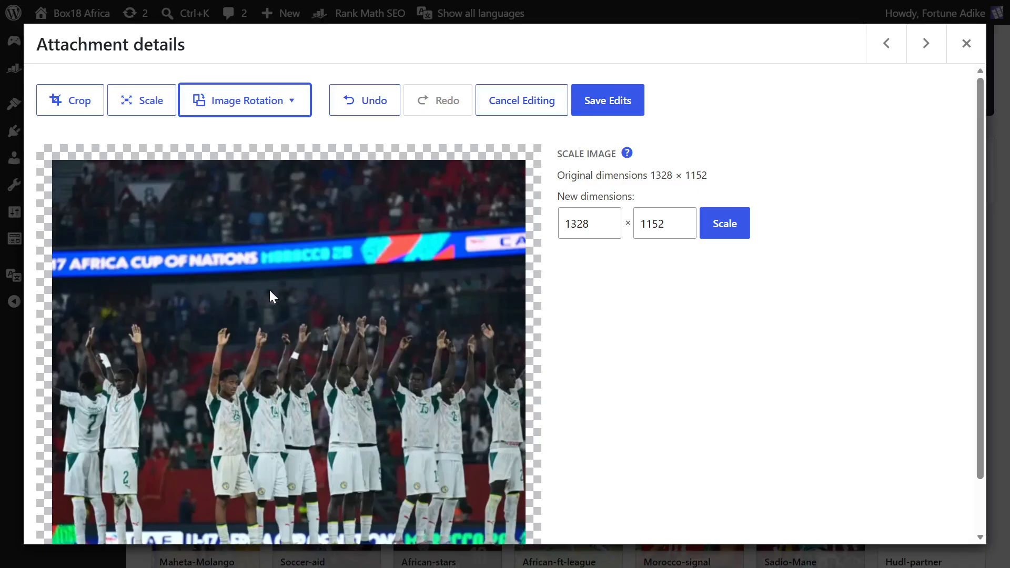
scroll(325, 316, "down", 2)
scroll(342, 335, "up", 2)
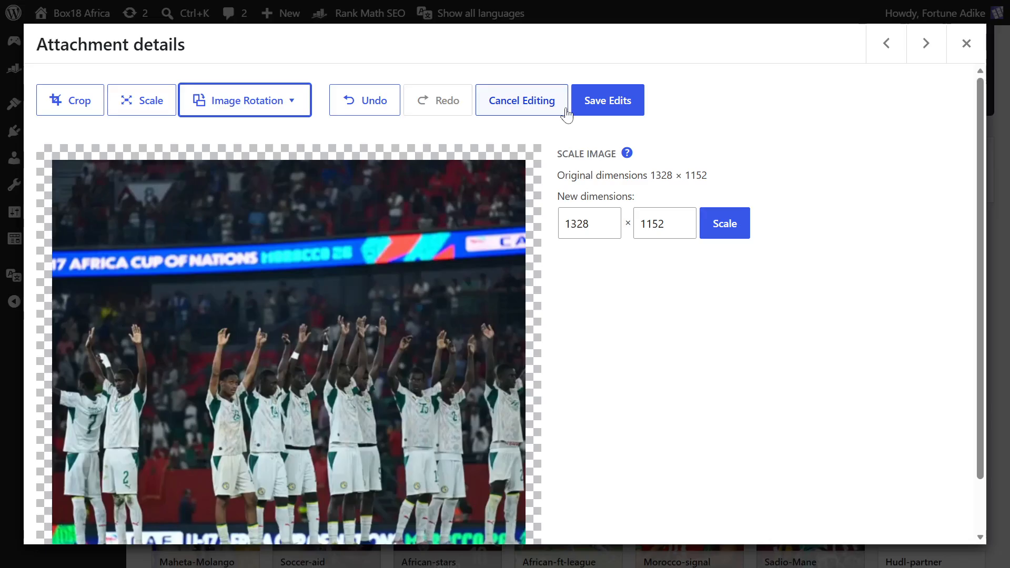
Page back and forth between the Morocco-2026 and hero-img attachments, then close the attachment details.
left_click(926, 44)
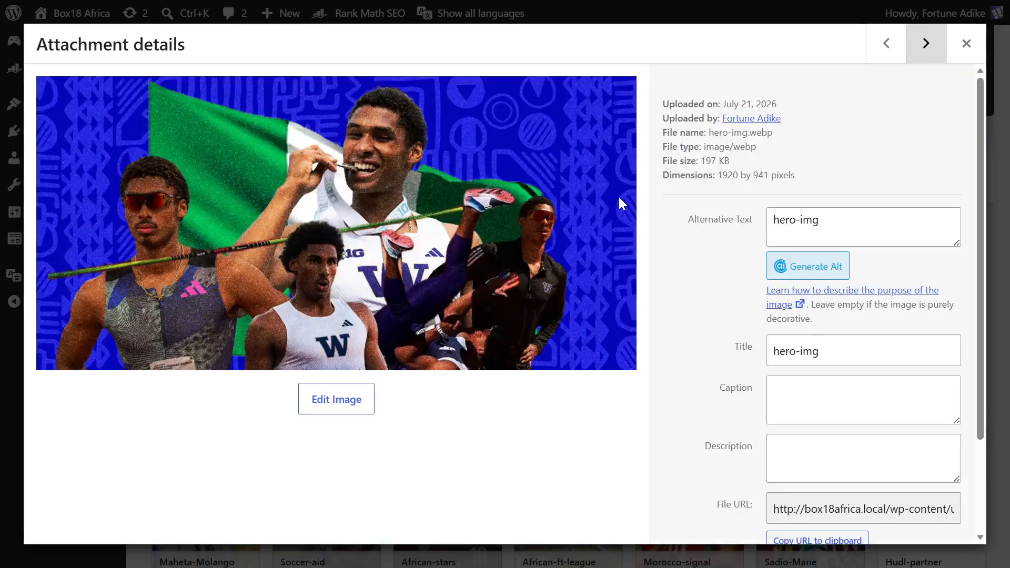
left_click(887, 46)
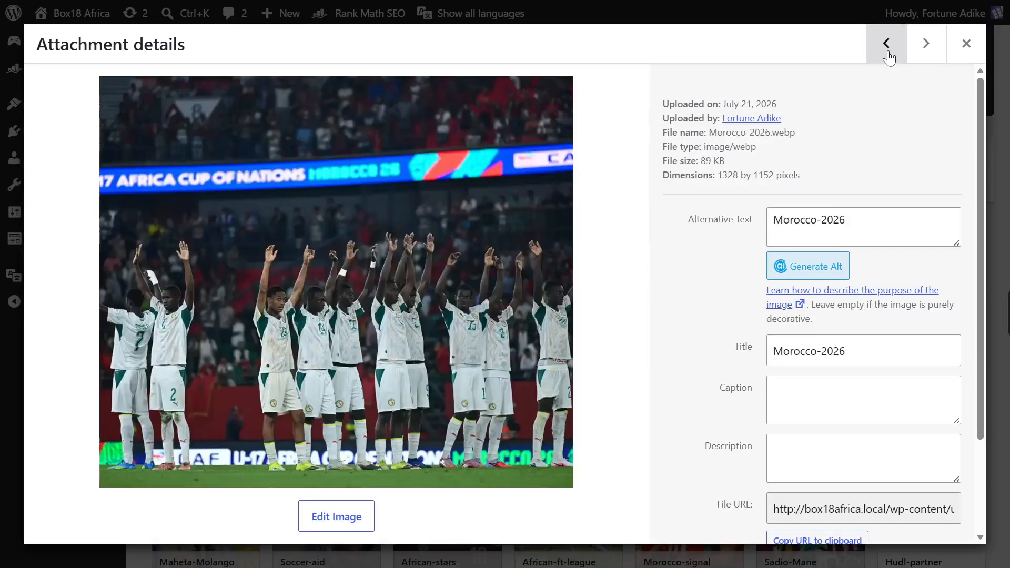
left_click(887, 46)
left_click(941, 56)
left_click(940, 58)
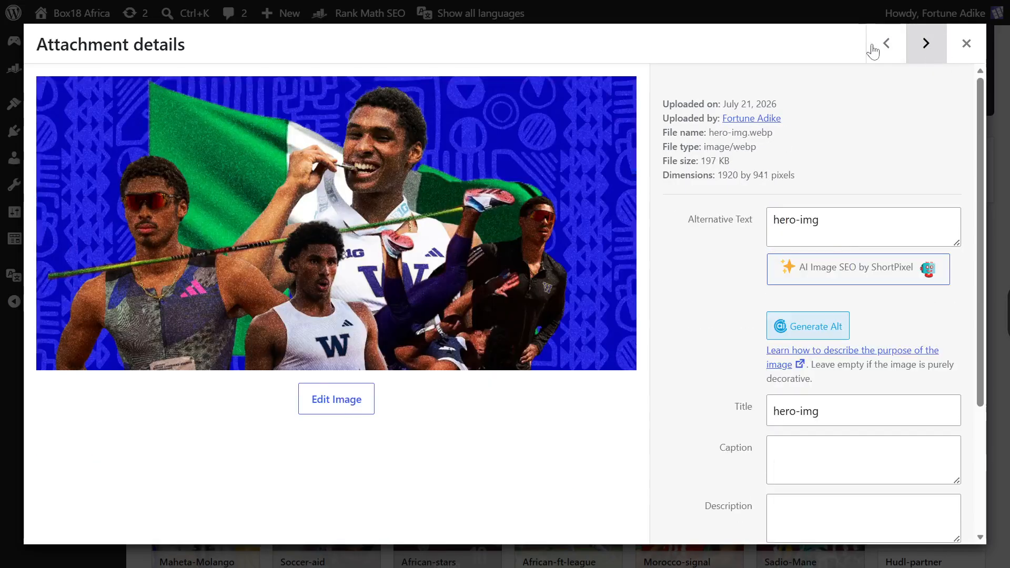
left_click(884, 47)
left_click(885, 45)
left_click(935, 52)
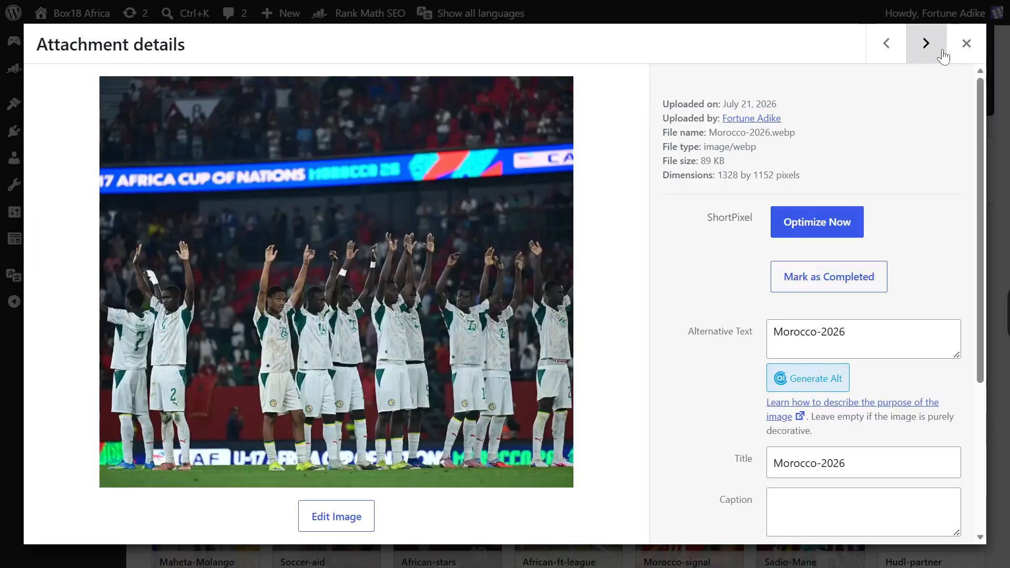
left_click(966, 44)
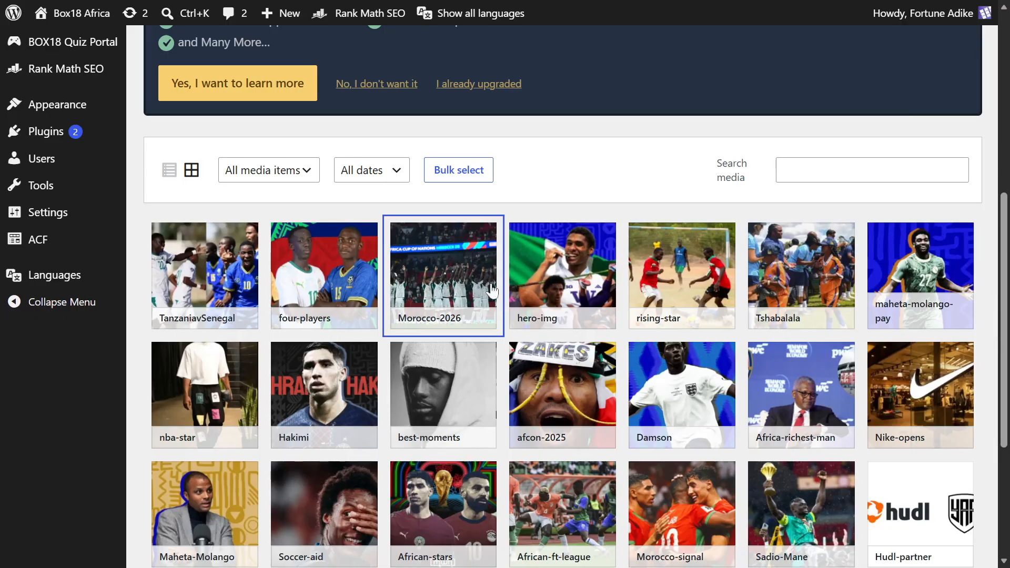
Open the hero-img attachment from the media library and look over its details.
left_click(535, 267)
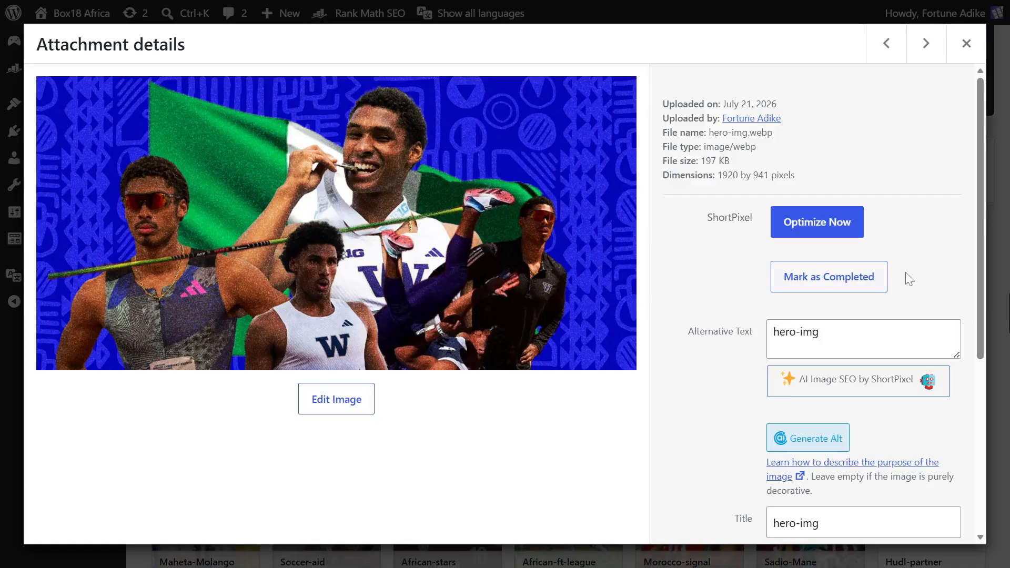
scroll(906, 282, "down", 4)
scroll(906, 337, "up", 4)
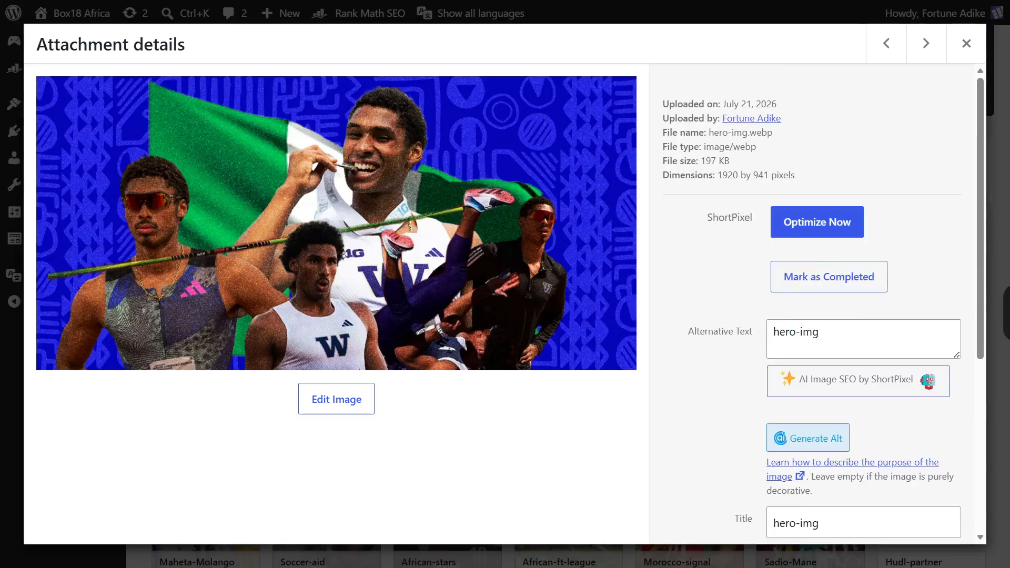
scroll(827, 342, "down", 2)
scroll(747, 329, "up", 2)
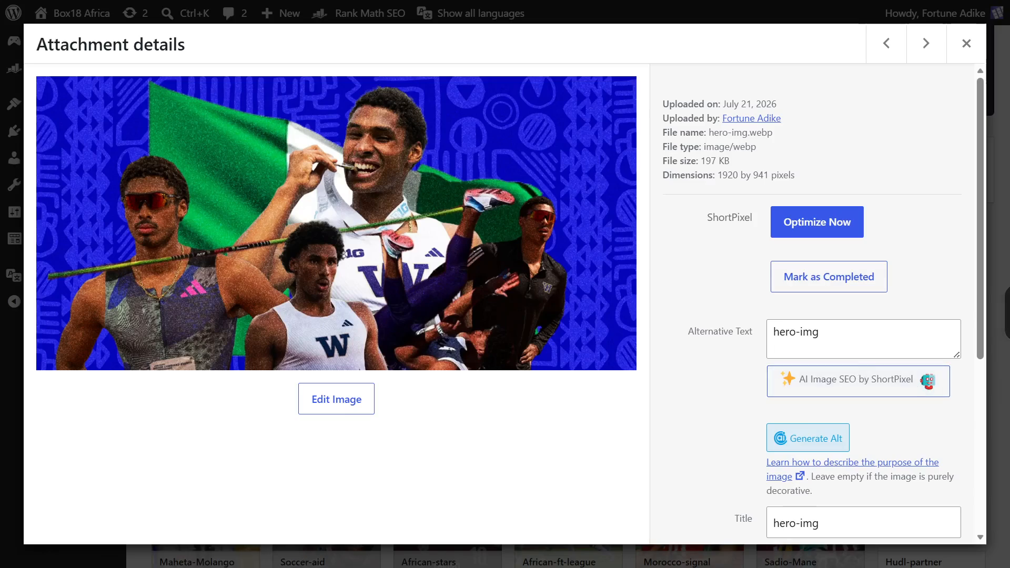
Highlight and inspect the hero-img attachment's alternative text without editing it.
left_click(800, 334)
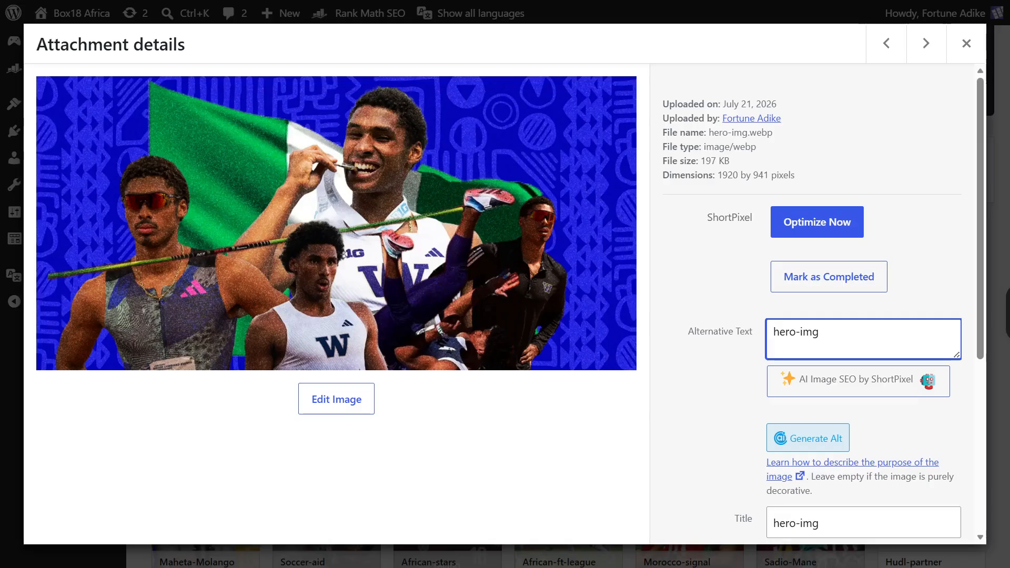
left_click_drag(821, 334, 753, 335)
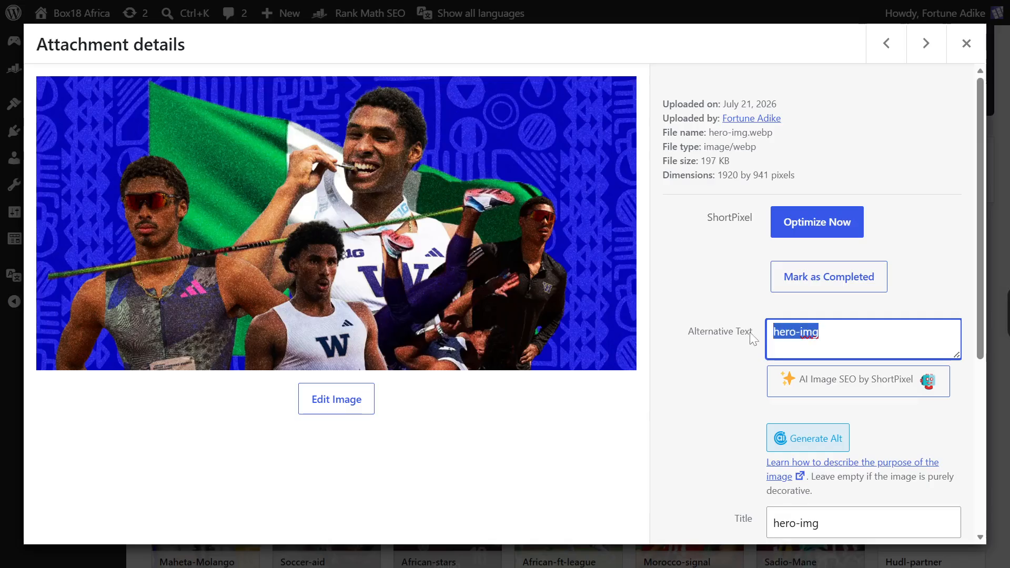
left_click(822, 334)
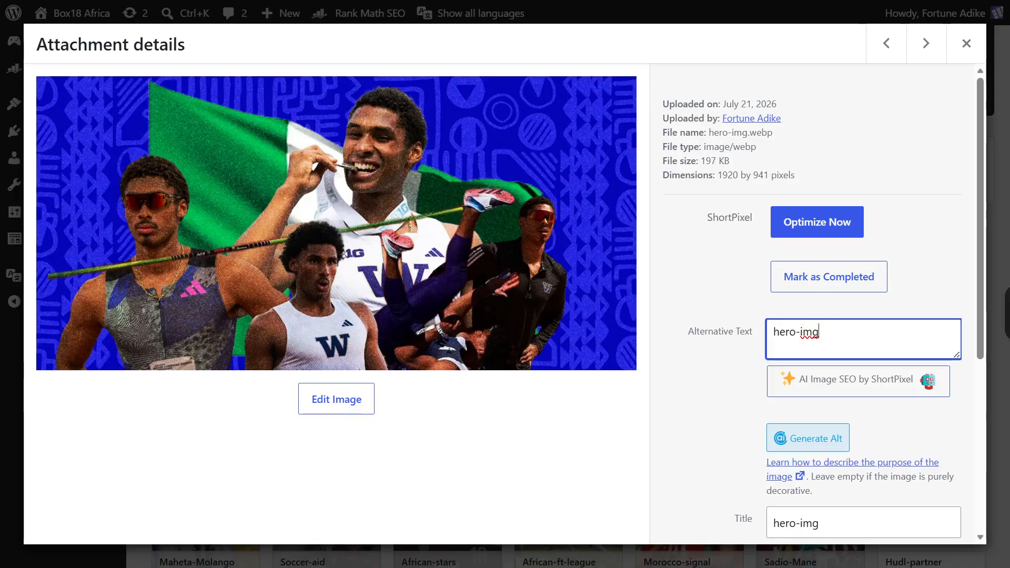
left_click(801, 332)
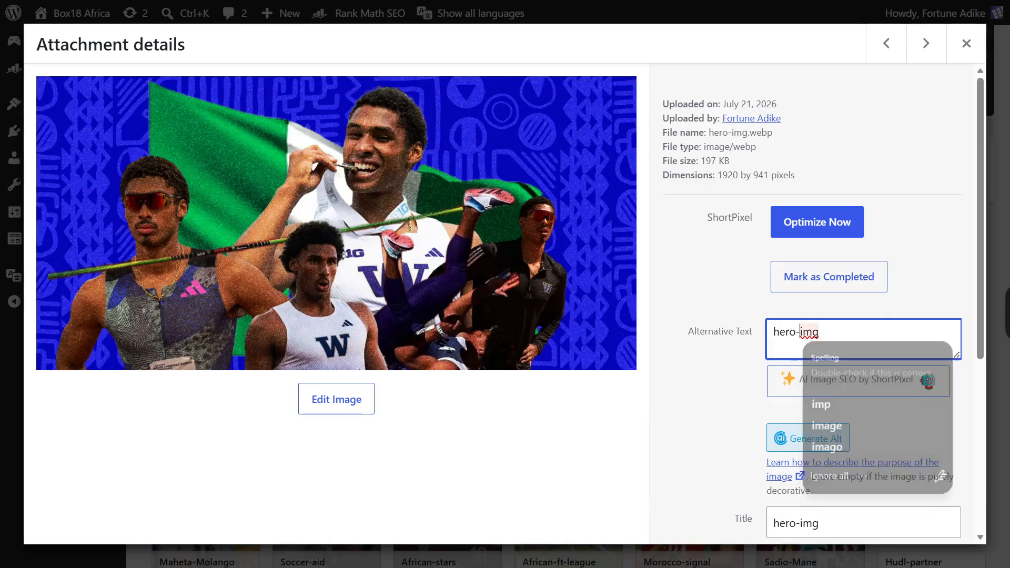
left_click(820, 333)
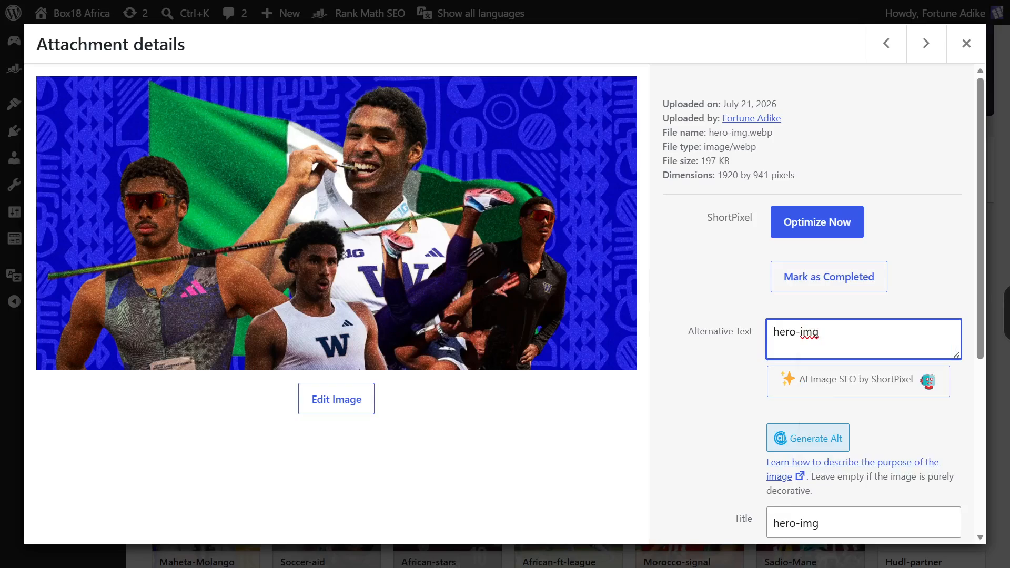
left_click_drag(821, 332, 765, 330)
left_click(820, 332)
left_click(811, 332)
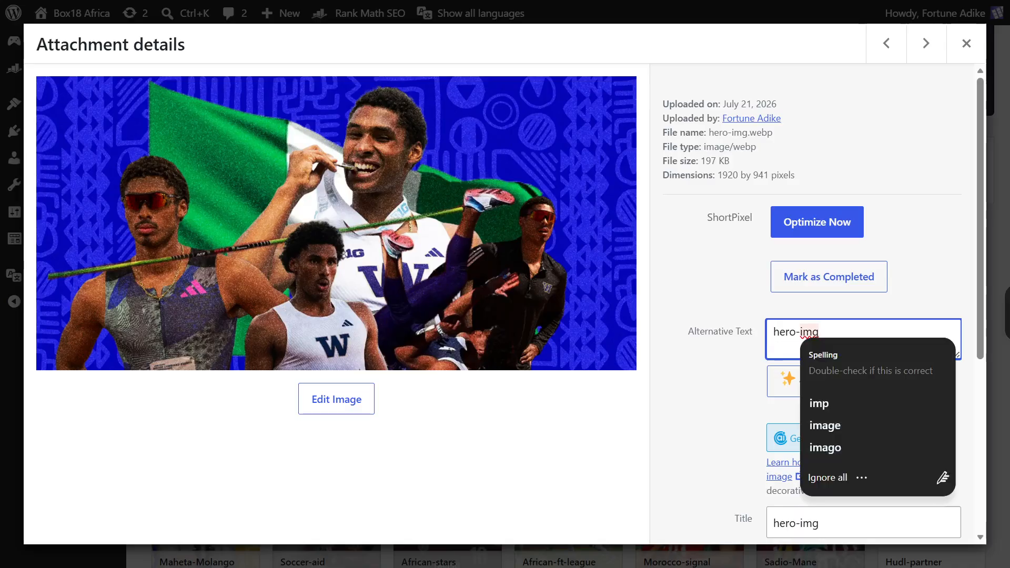
left_click(780, 332)
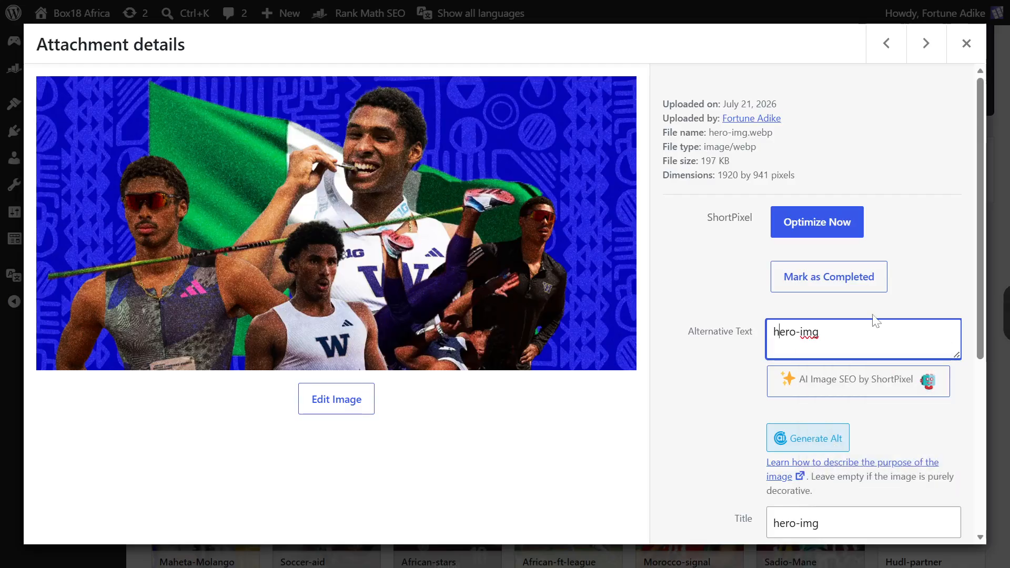
Examine the hero-img attachment's ShortPixel options, alternative text, title, caption, description, file URL and the file links below them.
scroll(894, 294, "down", 3)
scroll(836, 258, "up", 3)
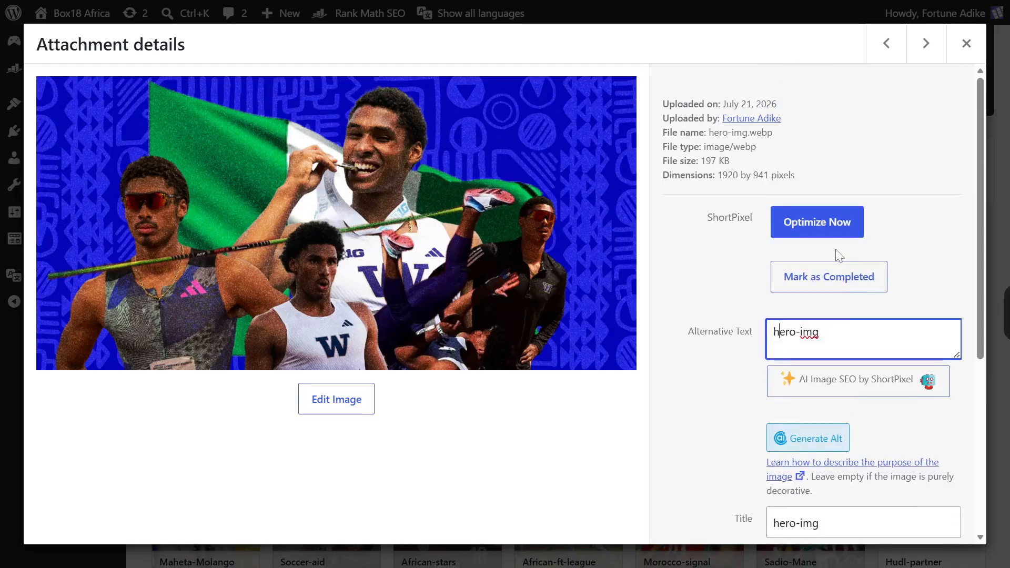
scroll(868, 316, "down", 2)
scroll(897, 360, "down", 3)
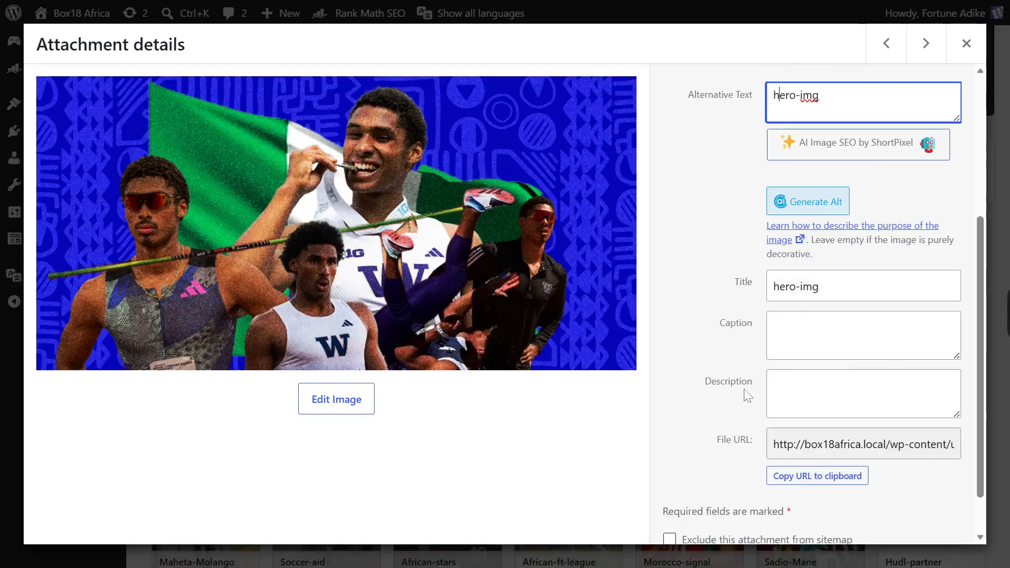
scroll(746, 392, "up", 5)
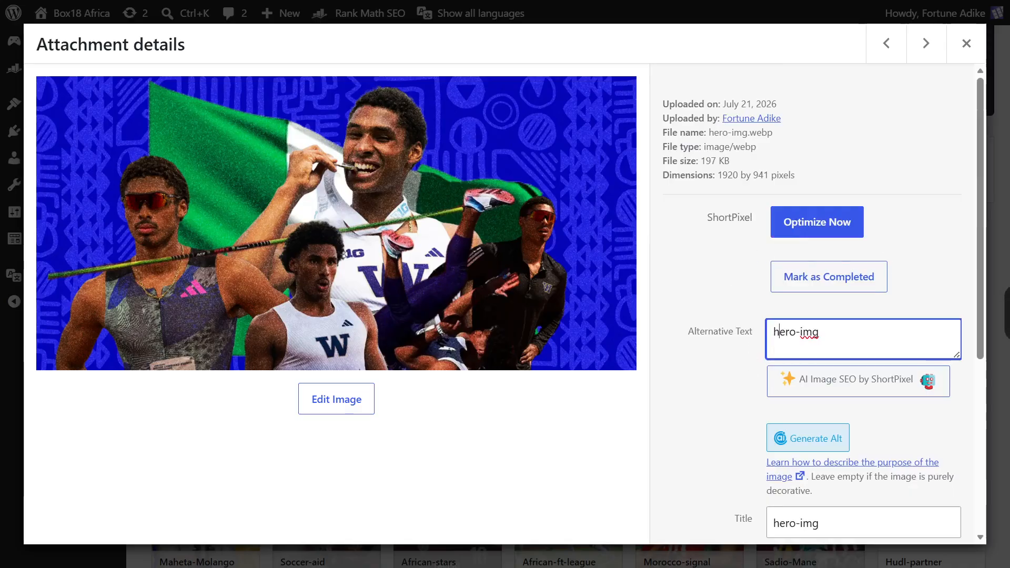
left_click(796, 333)
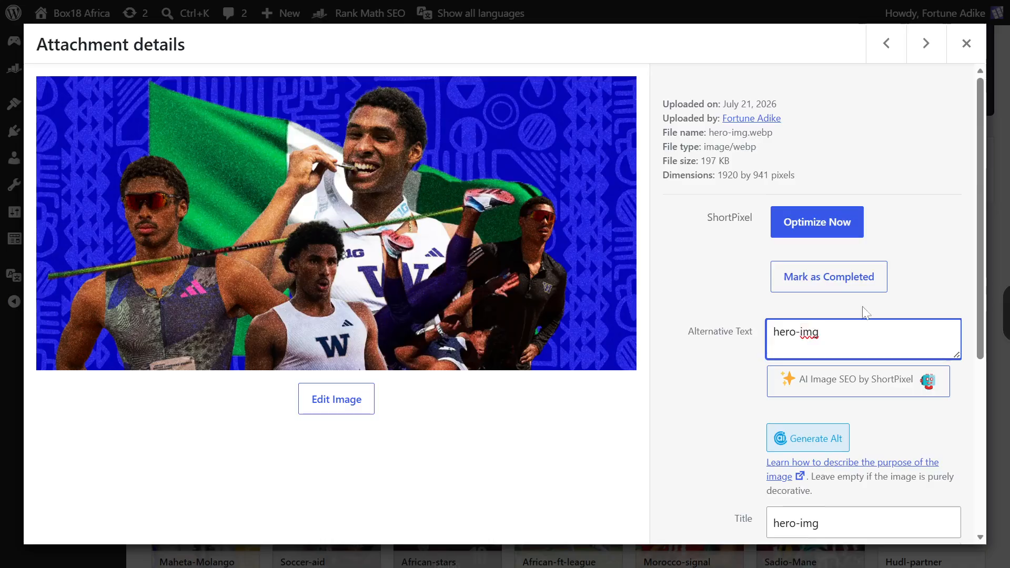
scroll(798, 247, "down", 4)
scroll(846, 433, "down", 1)
scroll(854, 387, "up", 5)
scroll(886, 450, "down", 5)
scroll(886, 444, "up", 5)
scroll(792, 437, "down", 3)
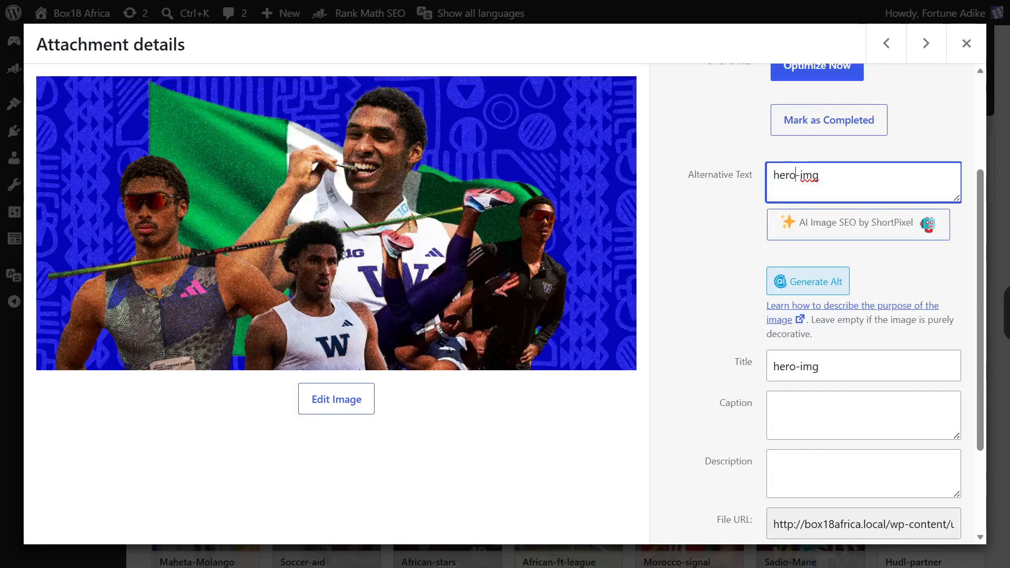
scroll(880, 311, "up", 3)
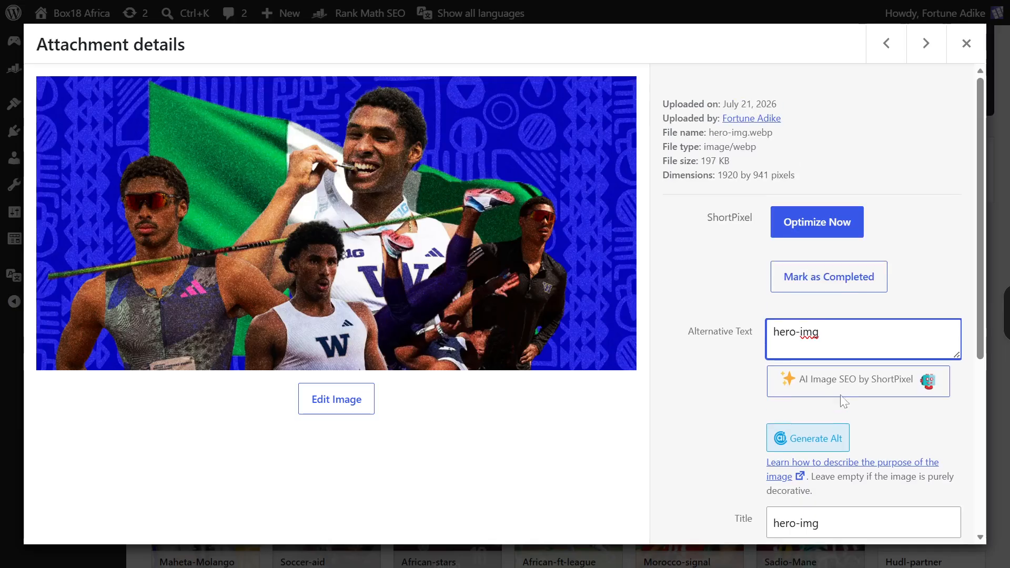
left_click(711, 314)
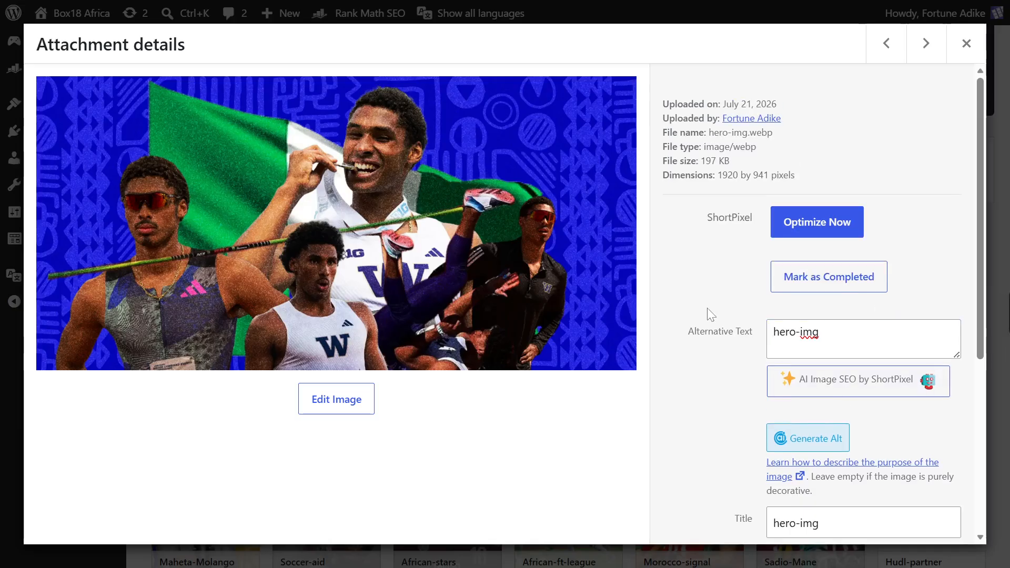
left_click(863, 323)
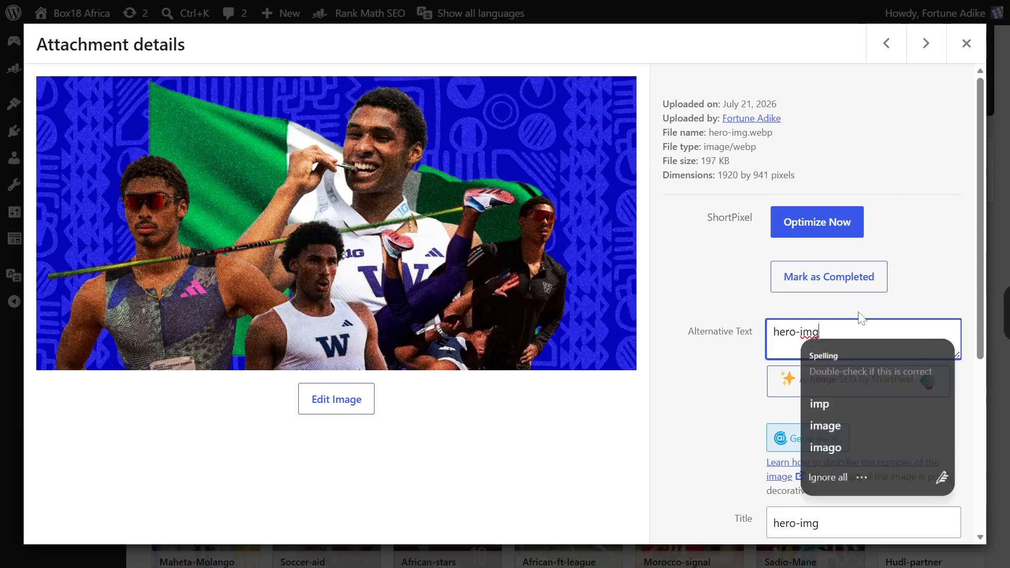
left_click(921, 272)
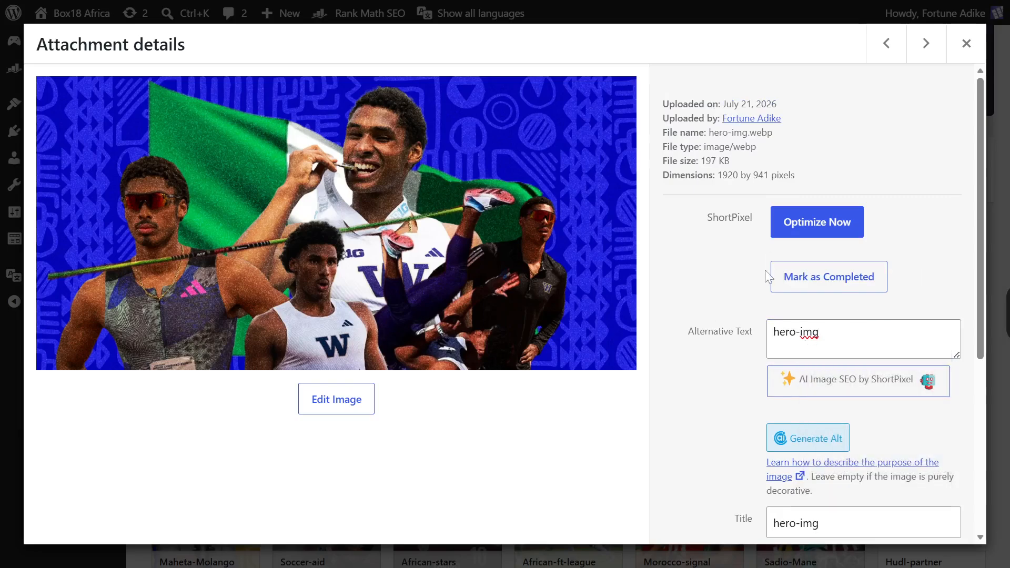
scroll(757, 300, "down", 2)
scroll(747, 340, "up", 2)
scroll(743, 363, "down", 2)
scroll(738, 406, "up", 2)
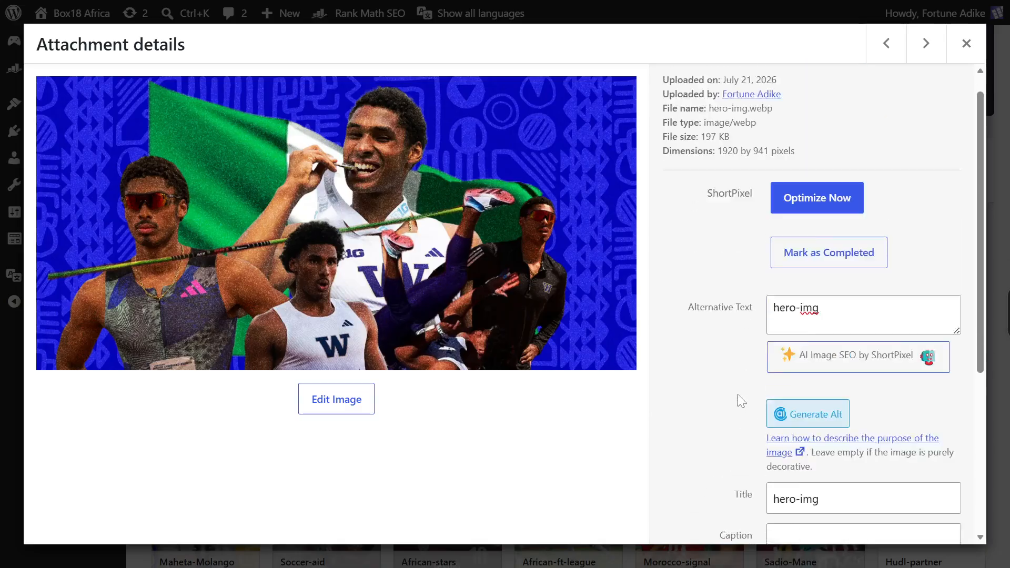
scroll(743, 392, "up", 1)
scroll(744, 380, "down", 4)
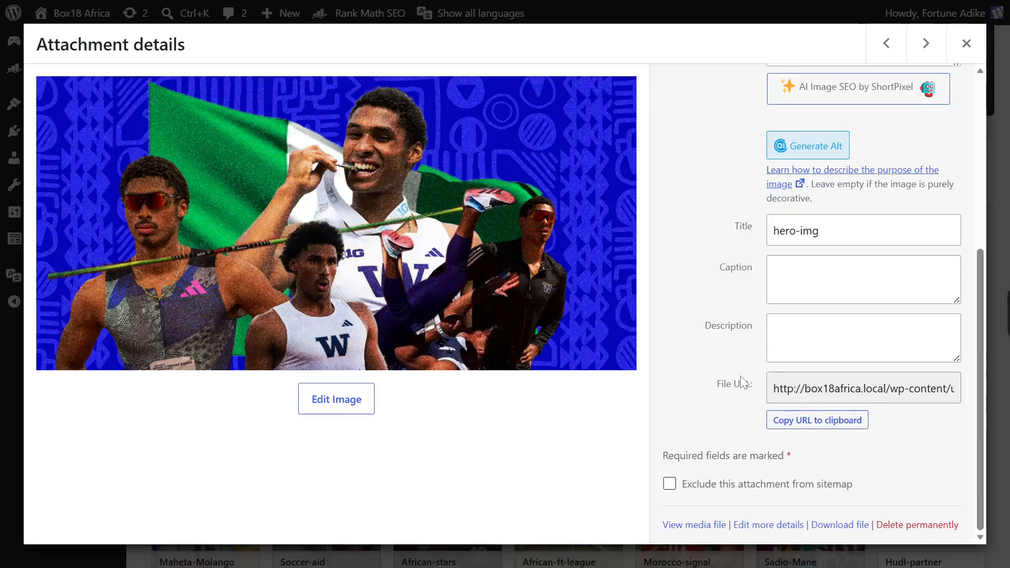
scroll(744, 380, "up", 4)
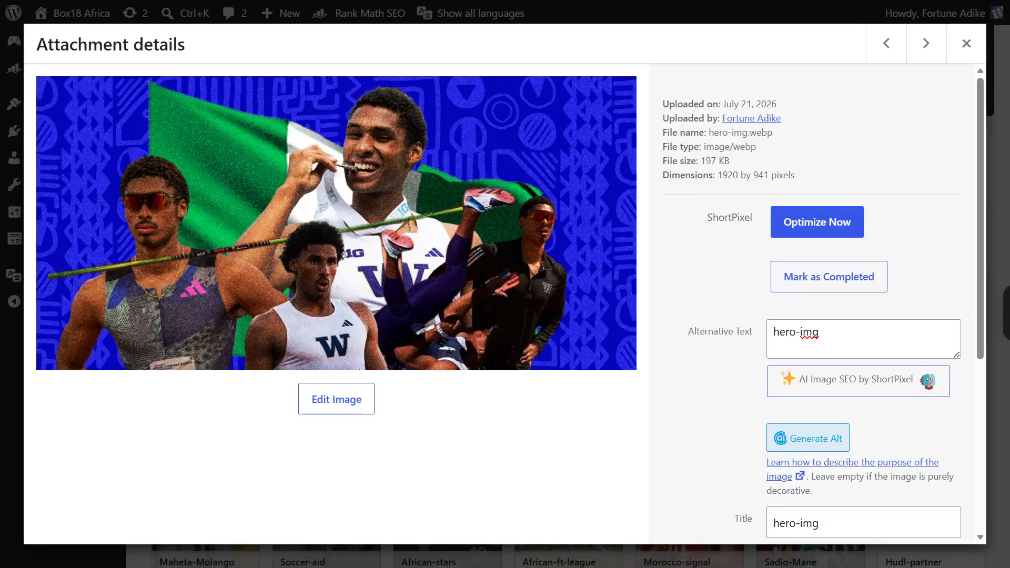
Replace the hyphen in the hero-img attachment's alternative text with a space so it reads "hero img".
left_click(810, 332)
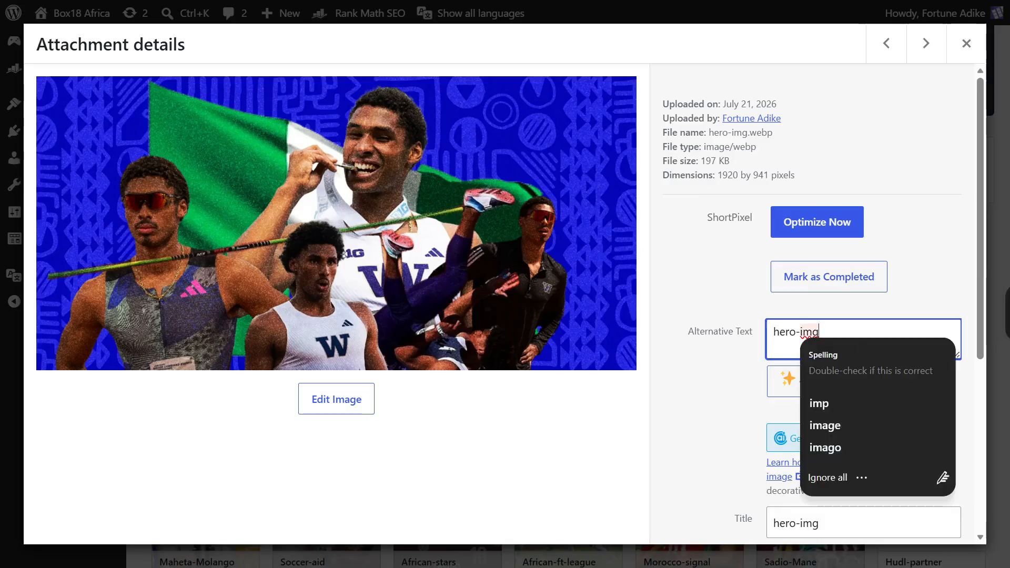
left_click(795, 332)
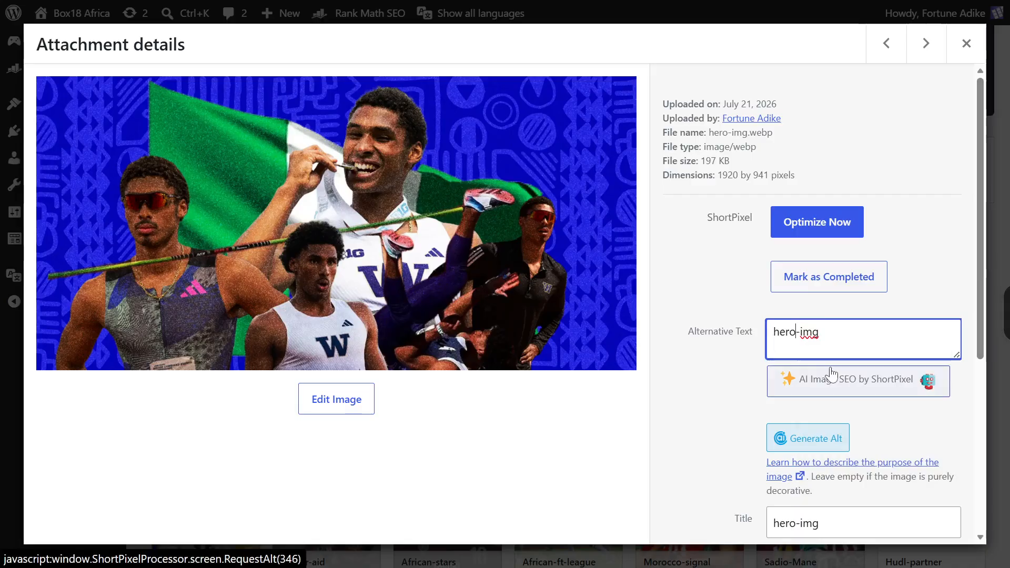
key("Delete")
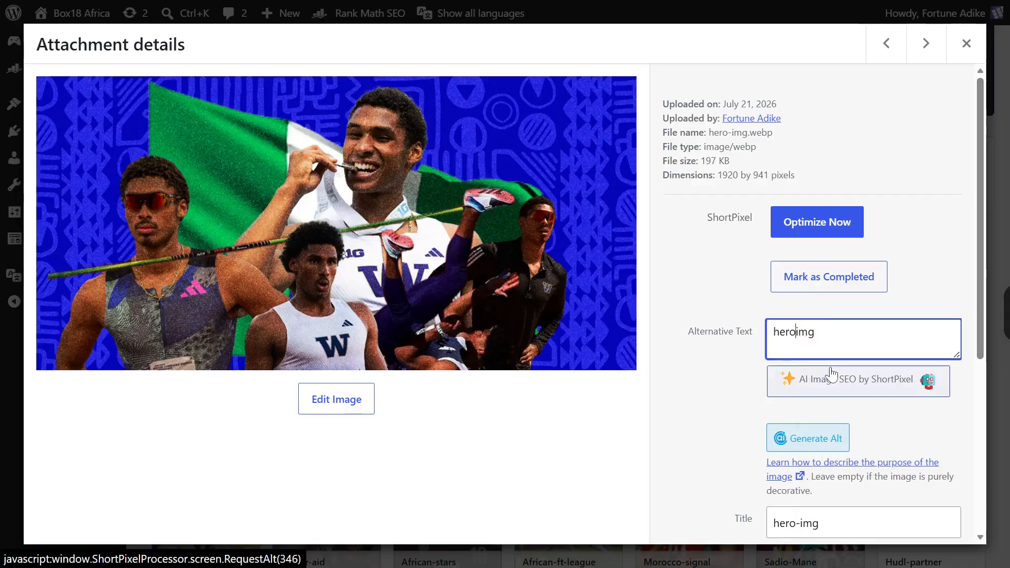
left_click(932, 301)
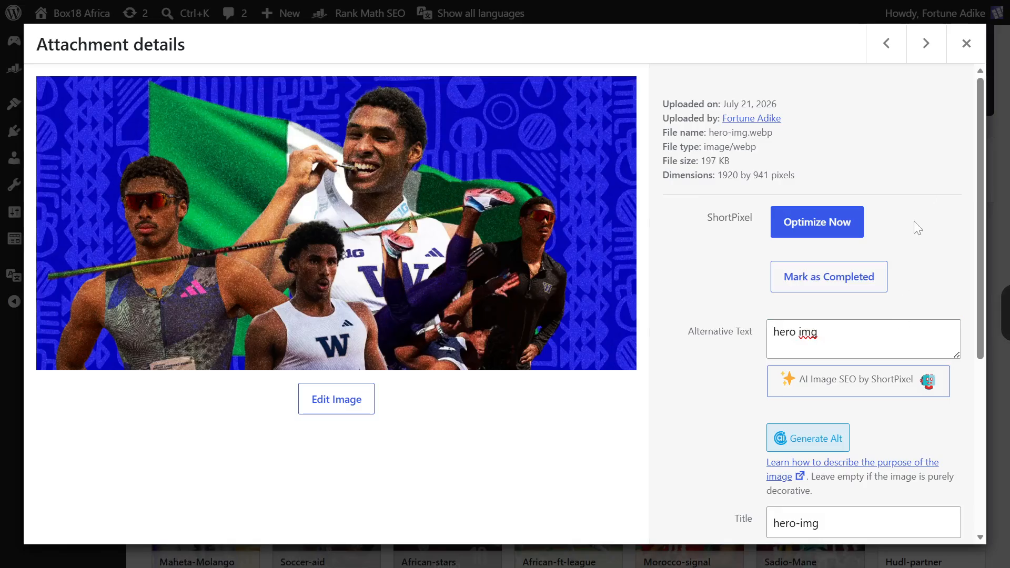
Review the hero-img attachment's file information, ShortPixel options, title, caption, description and file URL, and close its details.
scroll(913, 281, "down", 5)
scroll(918, 294, "up", 5)
scroll(913, 288, "down", 5)
scroll(915, 263, "up", 3)
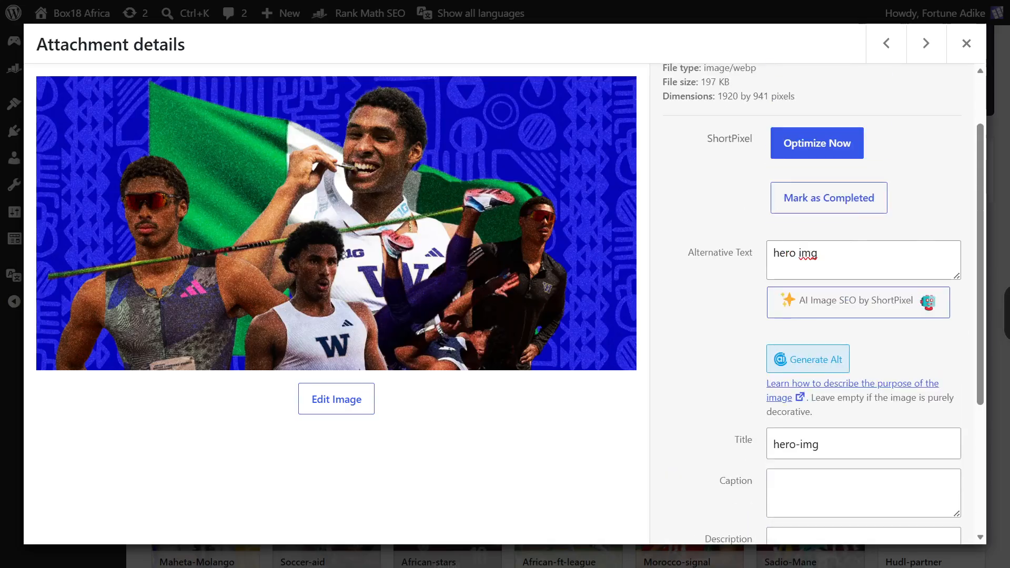
scroll(917, 239, "up", 2)
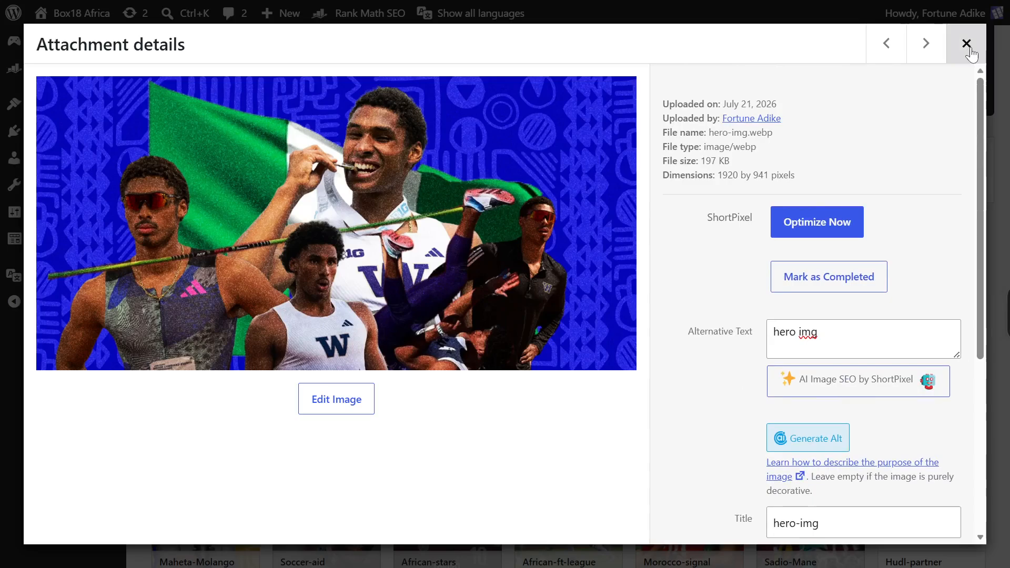
scroll(911, 241, "down", 5)
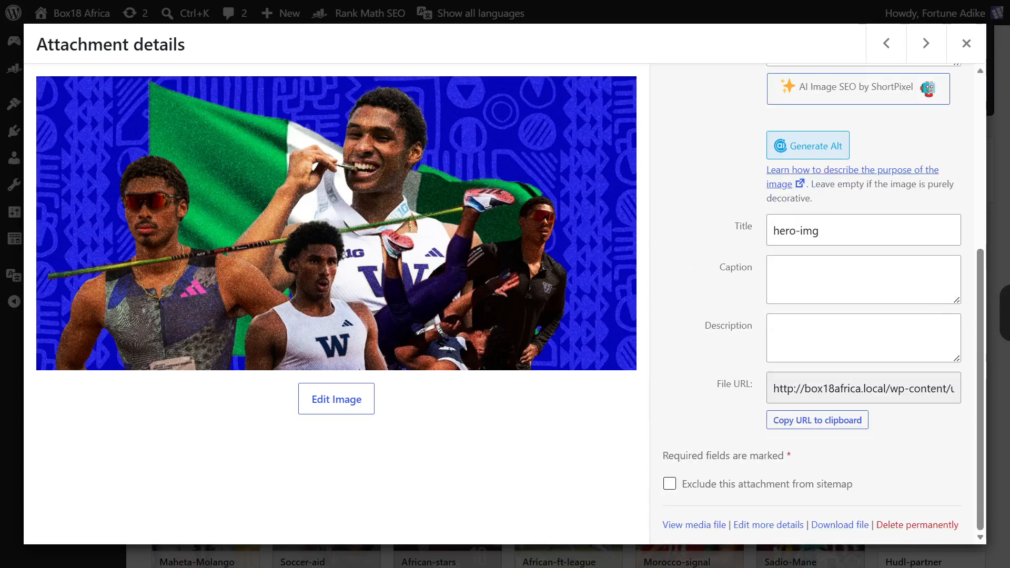
scroll(938, 312, "up", 4)
scroll(937, 312, "up", 1)
left_click(966, 43)
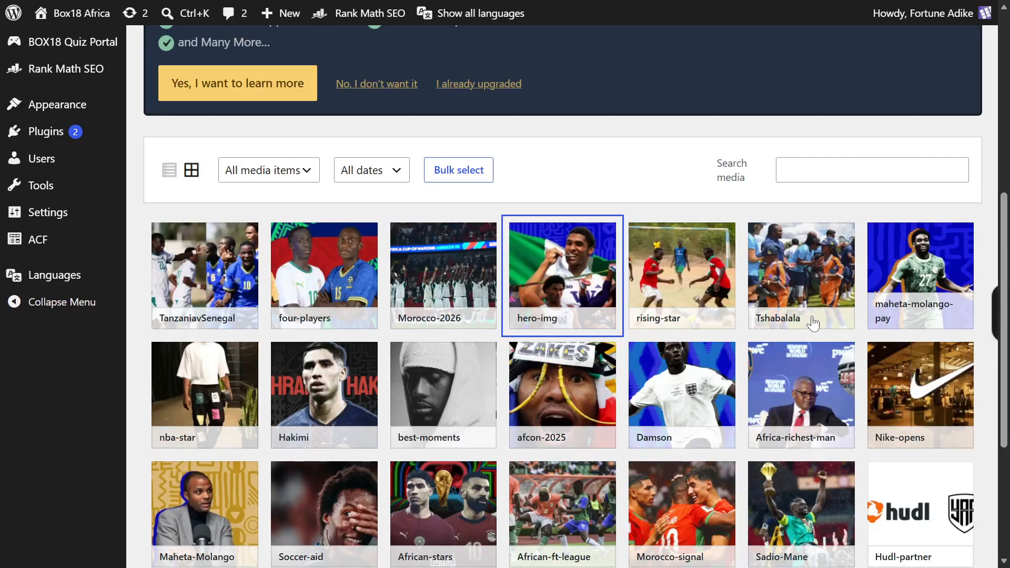
Browse the media library grid, view the TanzaniavSenegal attachment's details and close them.
scroll(813, 323, "down", 2)
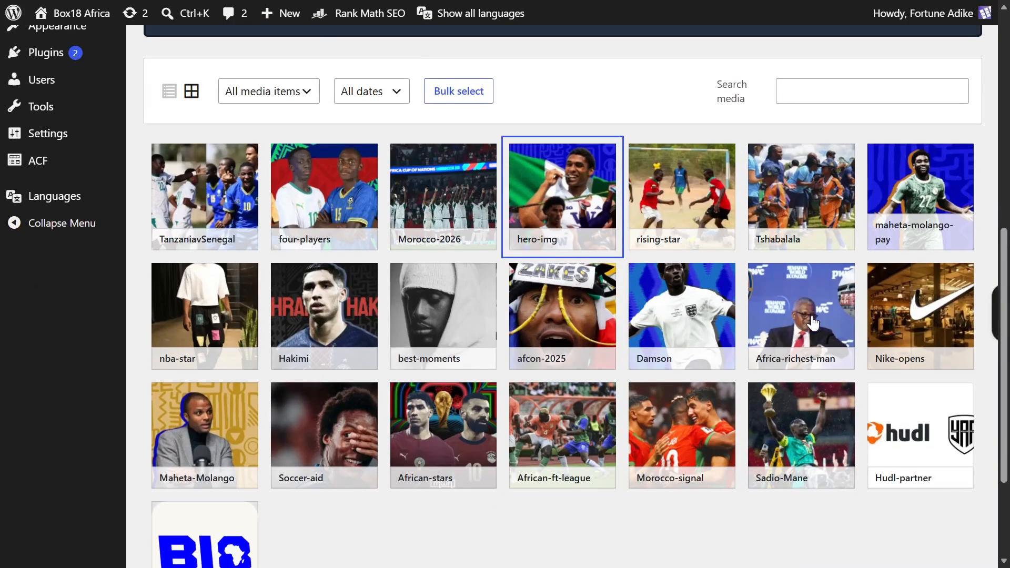
scroll(746, 366, "up", 5)
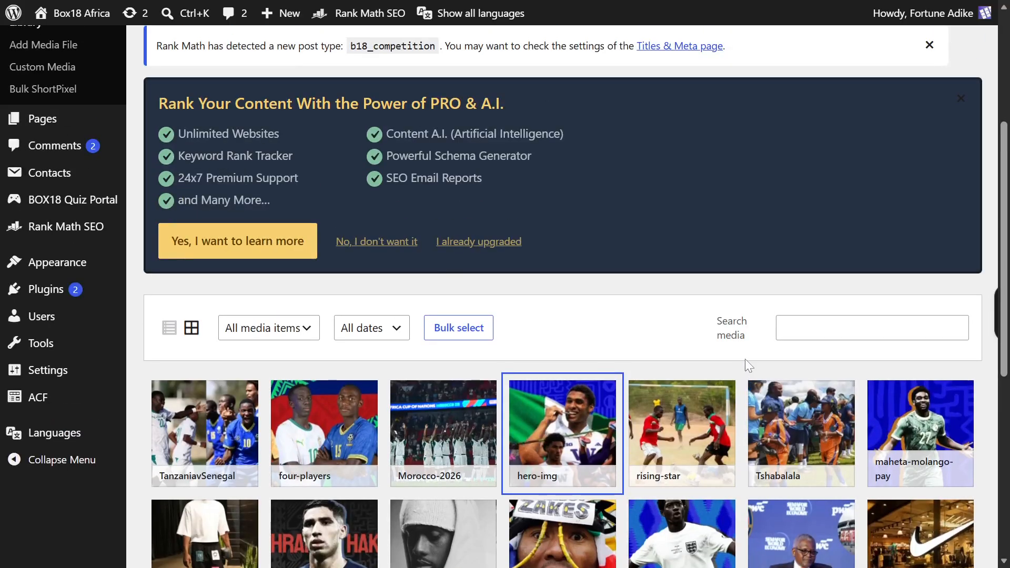
scroll(746, 362, "up", 3)
scroll(746, 362, "down", 3)
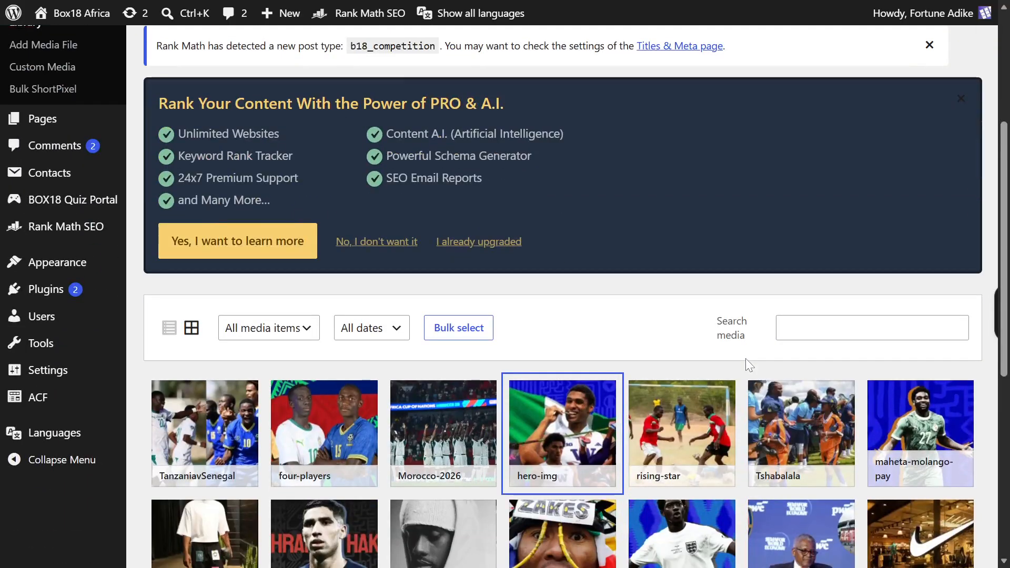
scroll(747, 362, "down", 3)
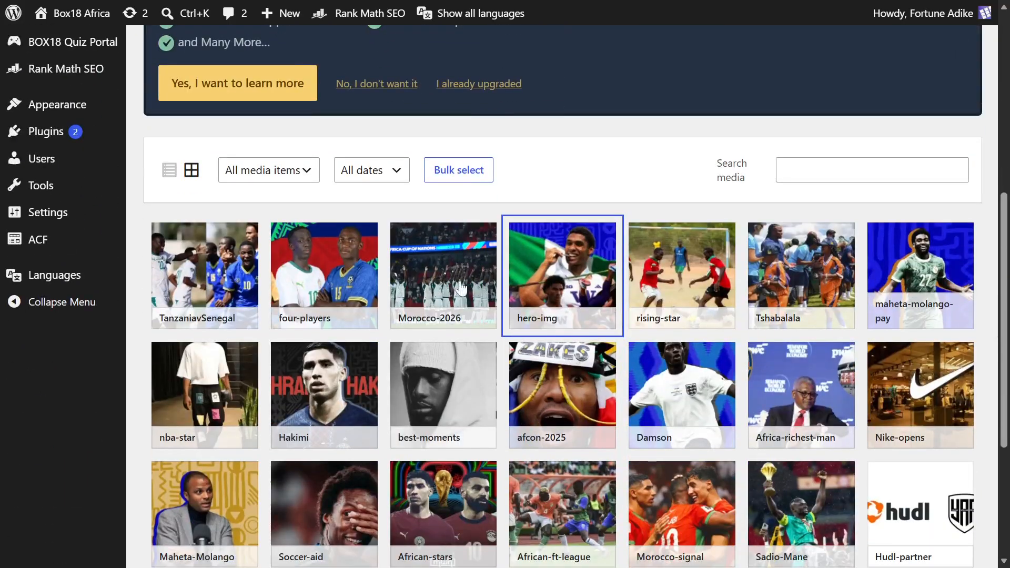
left_click(210, 276)
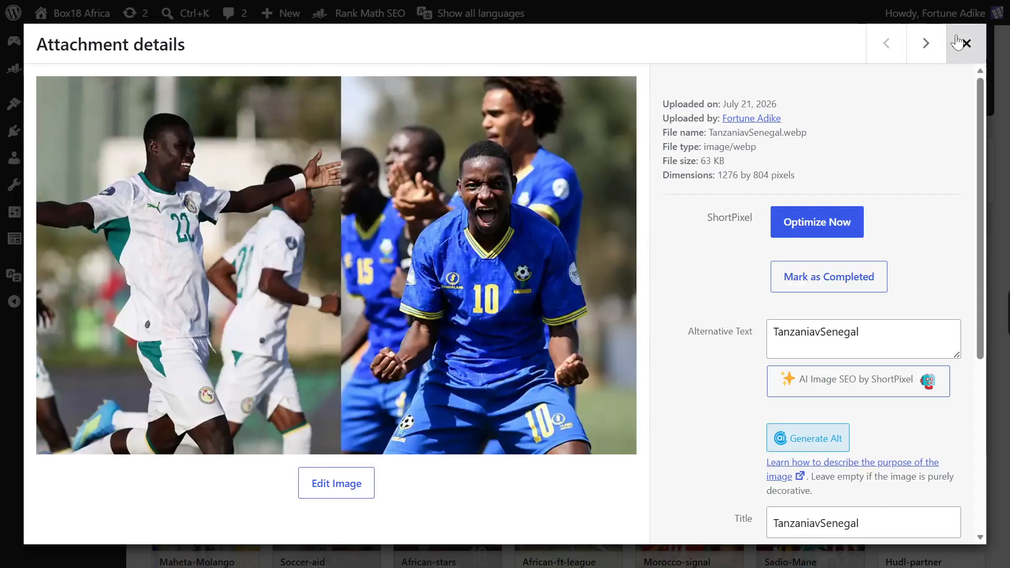
left_click(966, 44)
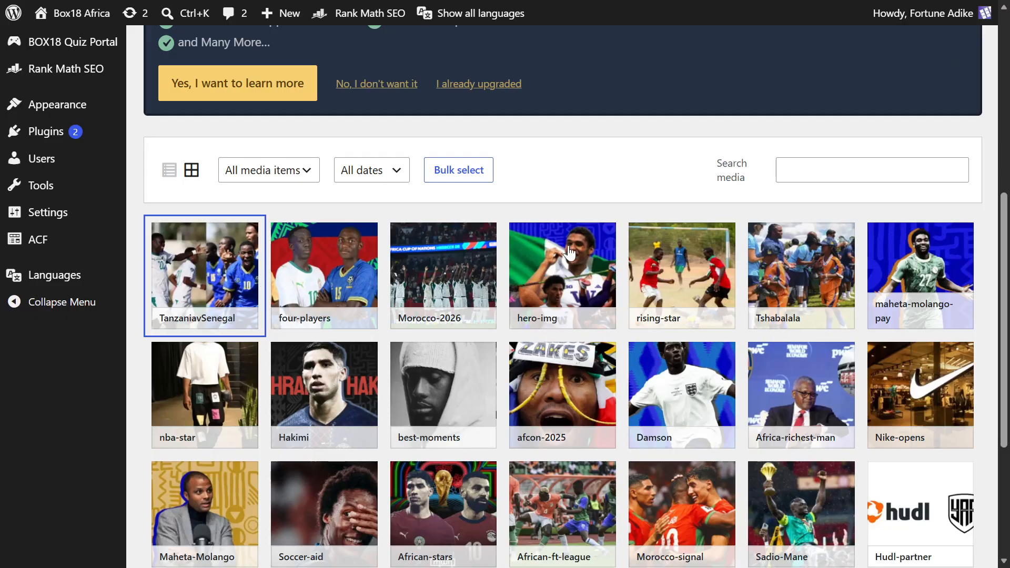
Bulk-select the TanzaniavSenegal, four-players, Morocco-2026 and hero-img images to reveal the bulk actions, and cancel the selection.
left_click(448, 177)
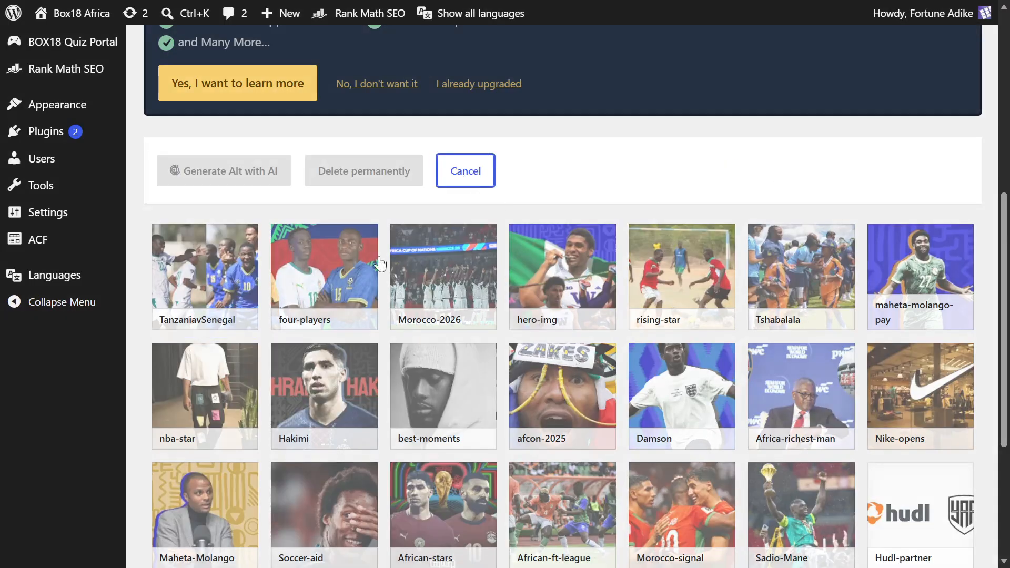
left_click(221, 258)
left_click(337, 258)
left_click(452, 258)
left_click(569, 259)
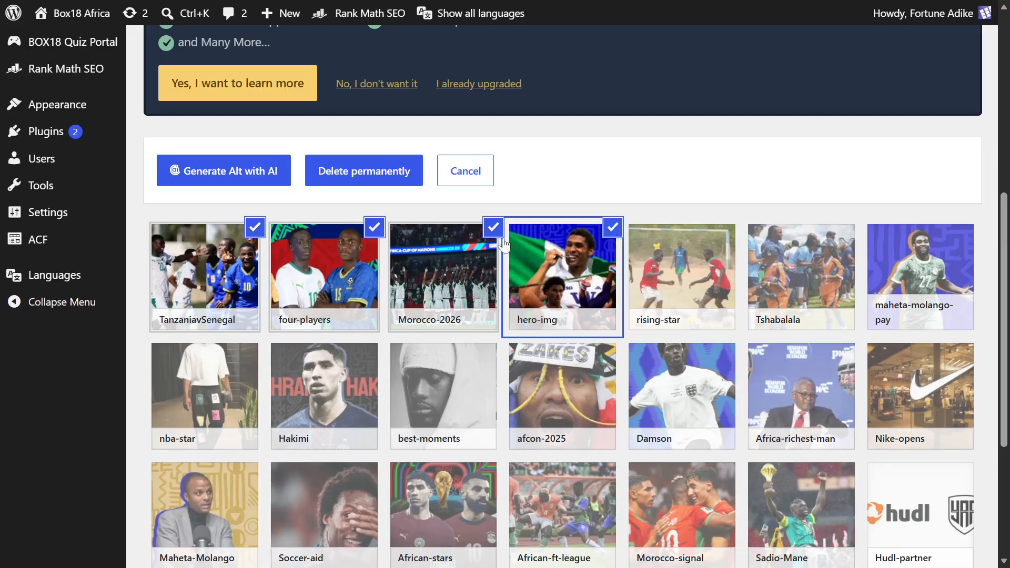
left_click(473, 185)
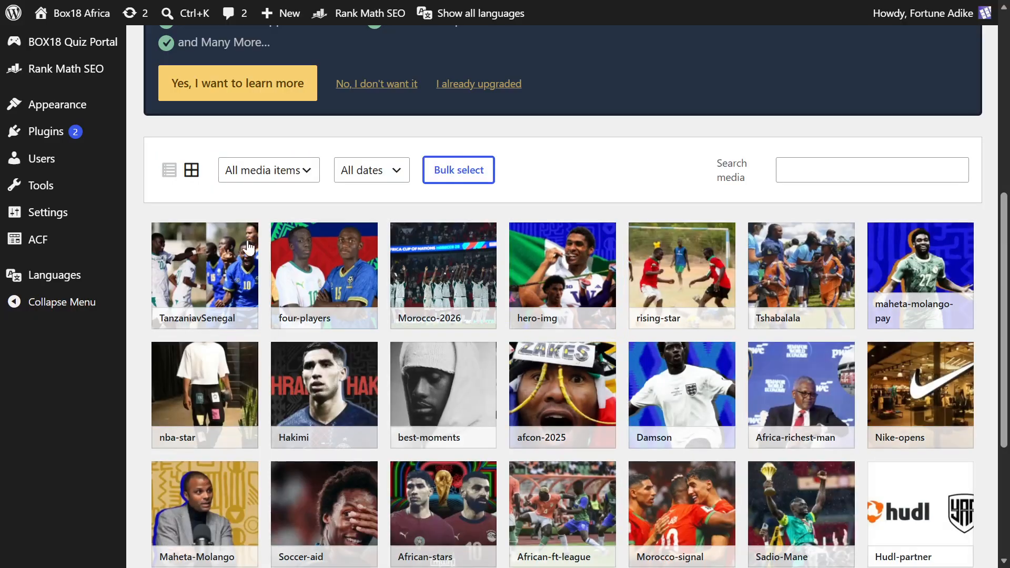
View and close the TanzaniavSenegal details outside bulk mode, and repeat the bulk selection of the first four library images before cancelling it.
left_click(221, 261)
left_click(967, 43)
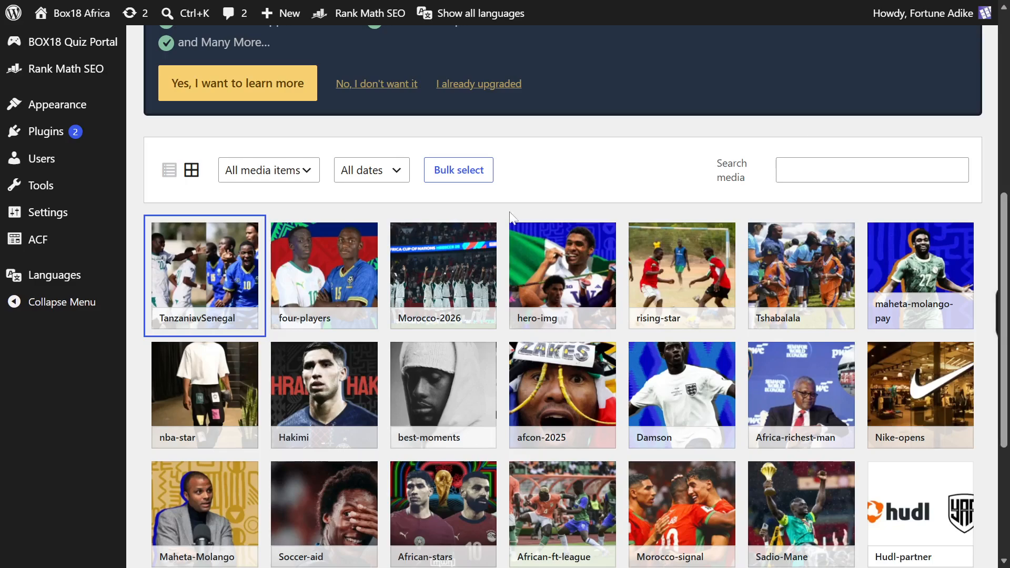
left_click(446, 174)
left_click(187, 272)
left_click(323, 268)
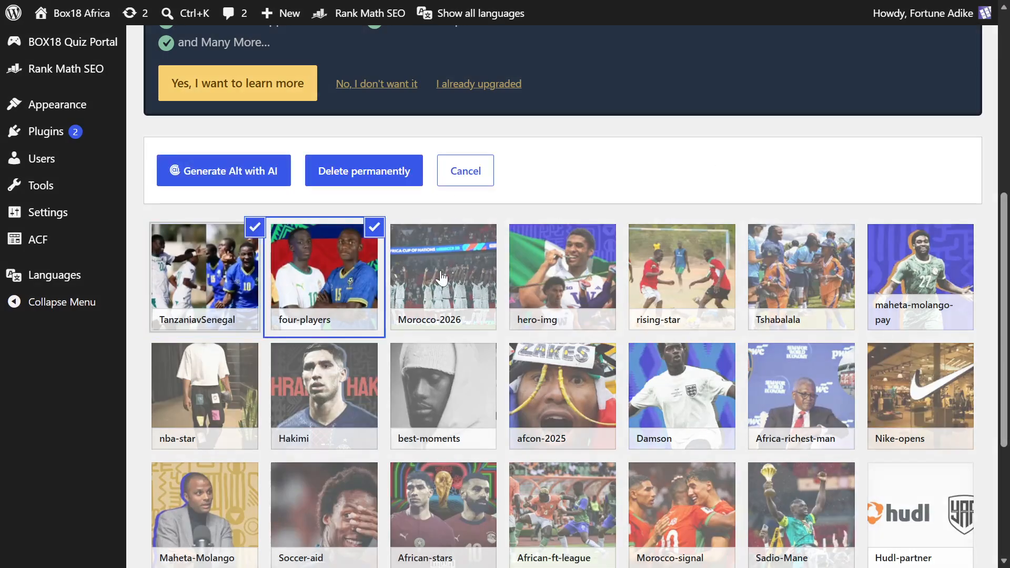
left_click(444, 268)
left_click(562, 269)
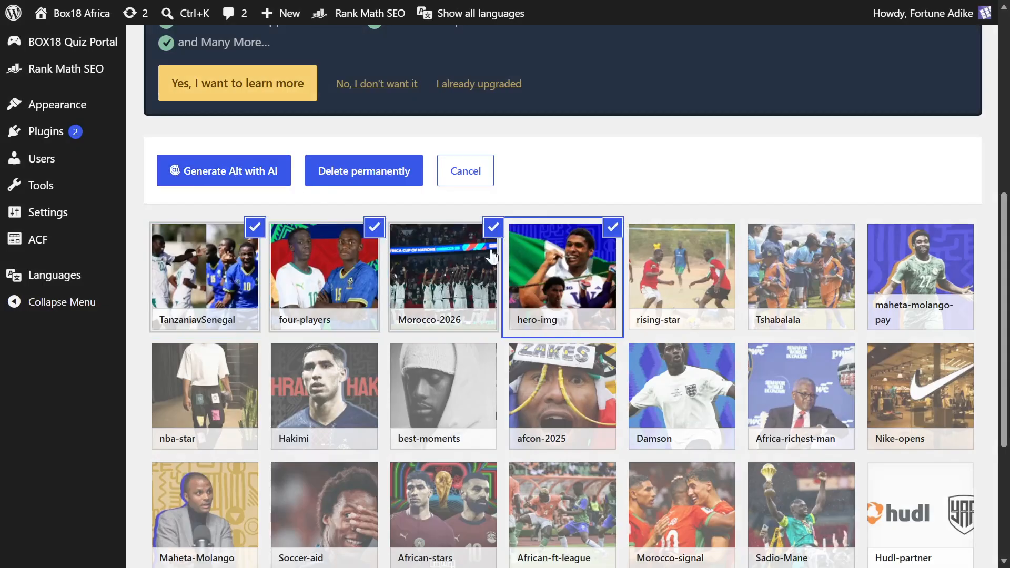
left_click(466, 171)
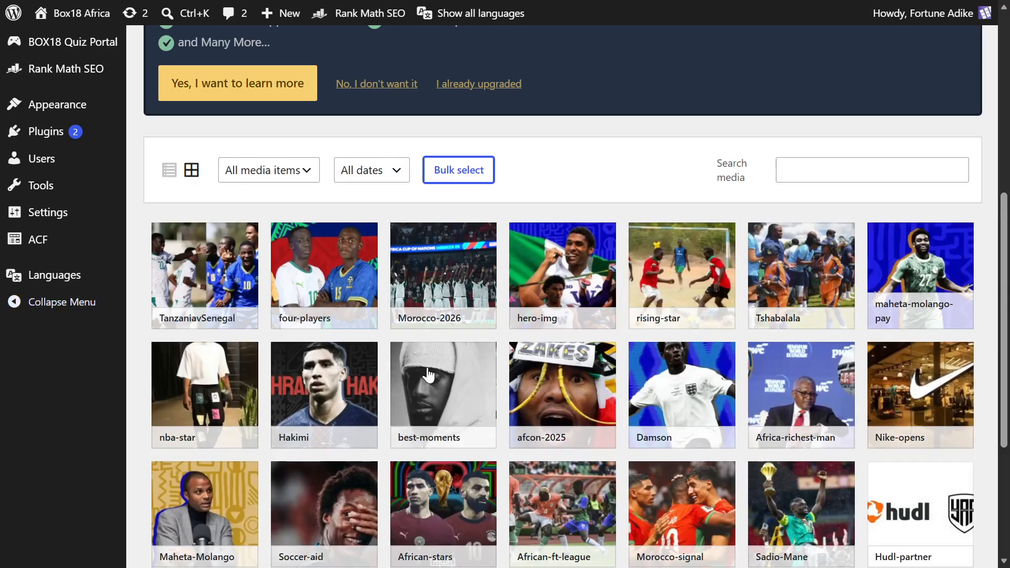
Open the list of all users and look over each account's username, name, email, role and post count.
scroll(467, 343, "up", 7)
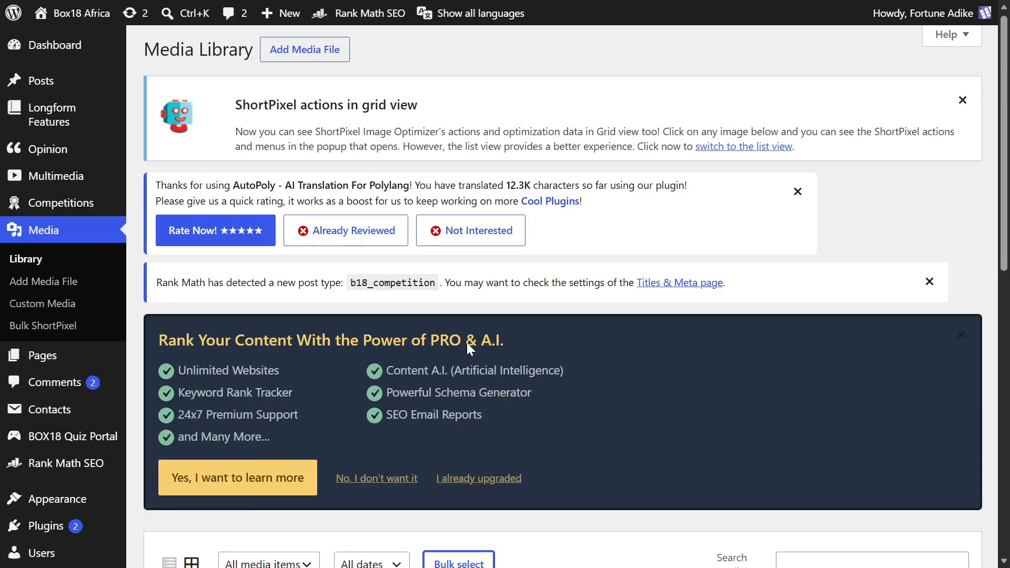
scroll(388, 342, "down", 4)
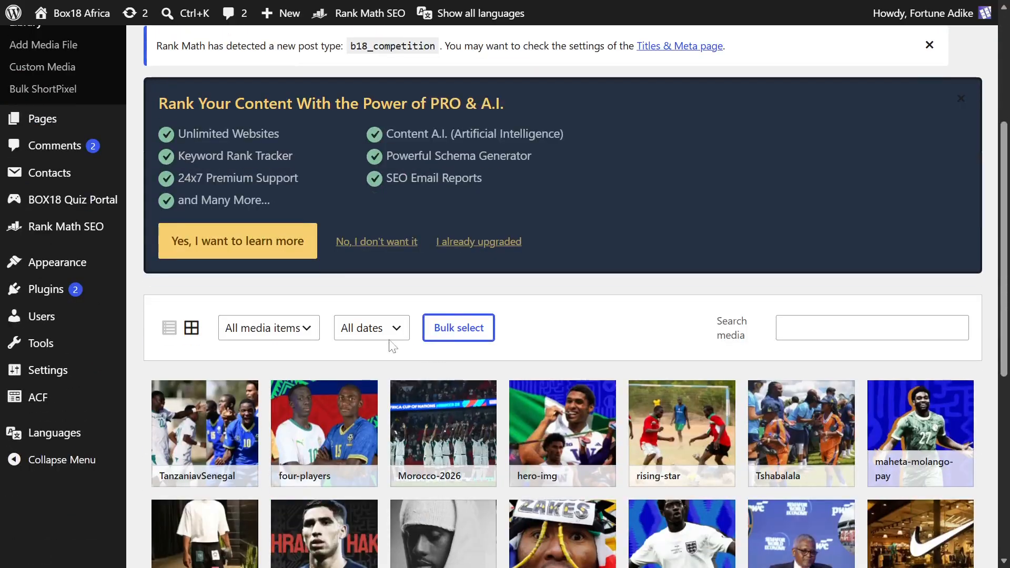
left_click(42, 316)
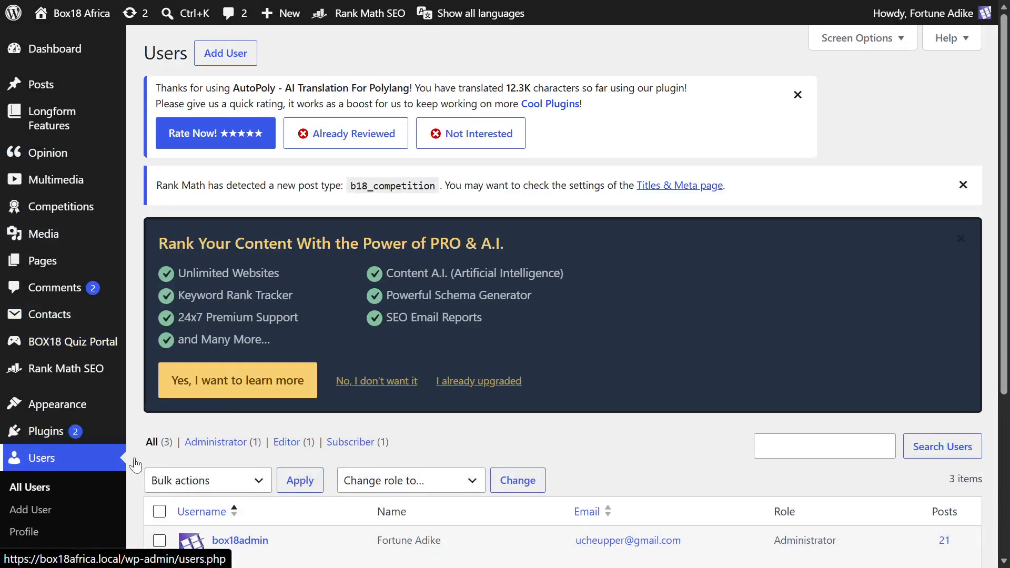
scroll(530, 430, "down", 4)
scroll(542, 402, "up", 4)
scroll(609, 418, "down", 3)
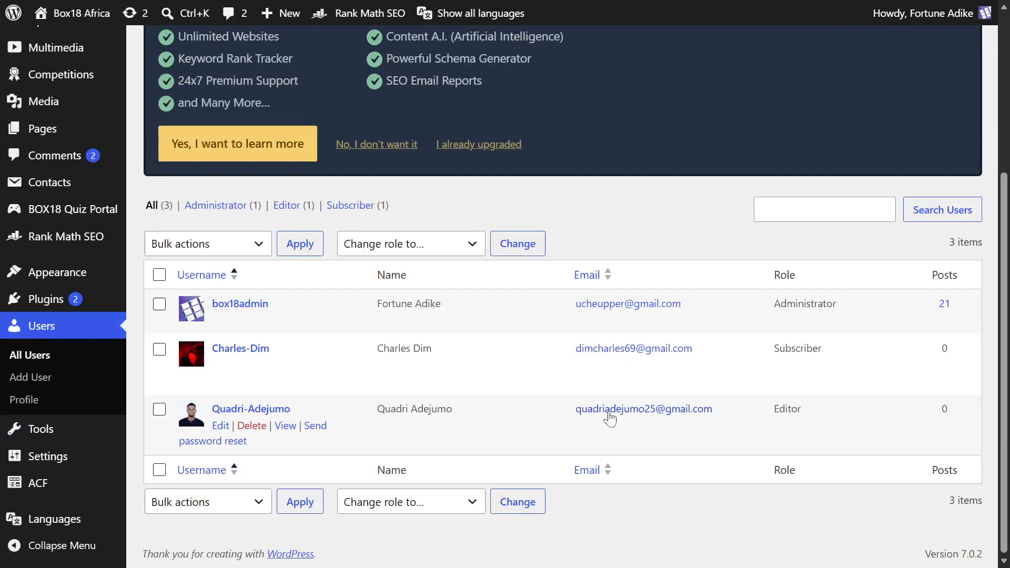
scroll(571, 435, "up", 2)
scroll(572, 435, "down", 3)
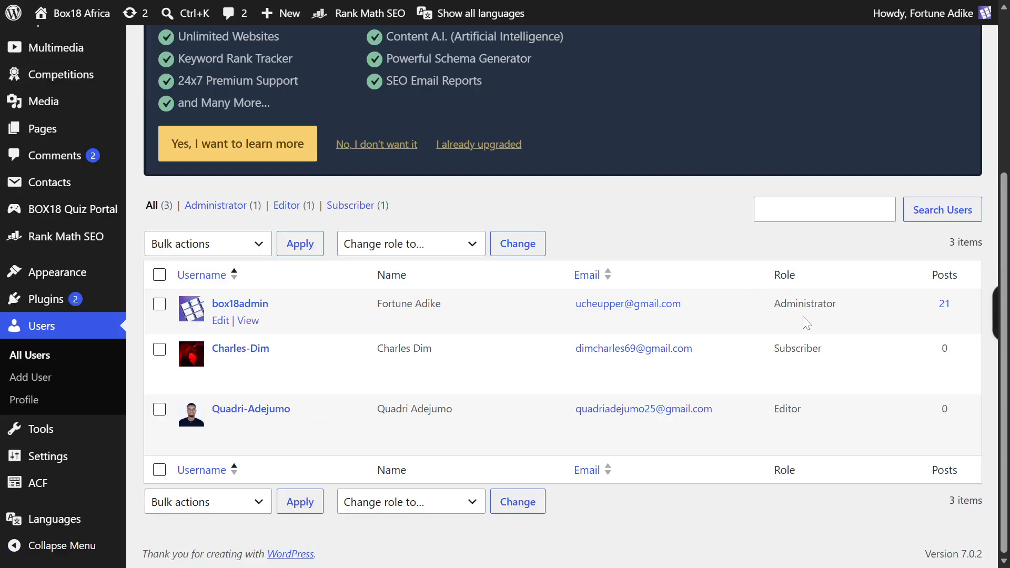
Highlight the Administrator, Subscriber and Editor roles one after another in the users list to inspect them without changing any.
left_click_drag(837, 305, 775, 306)
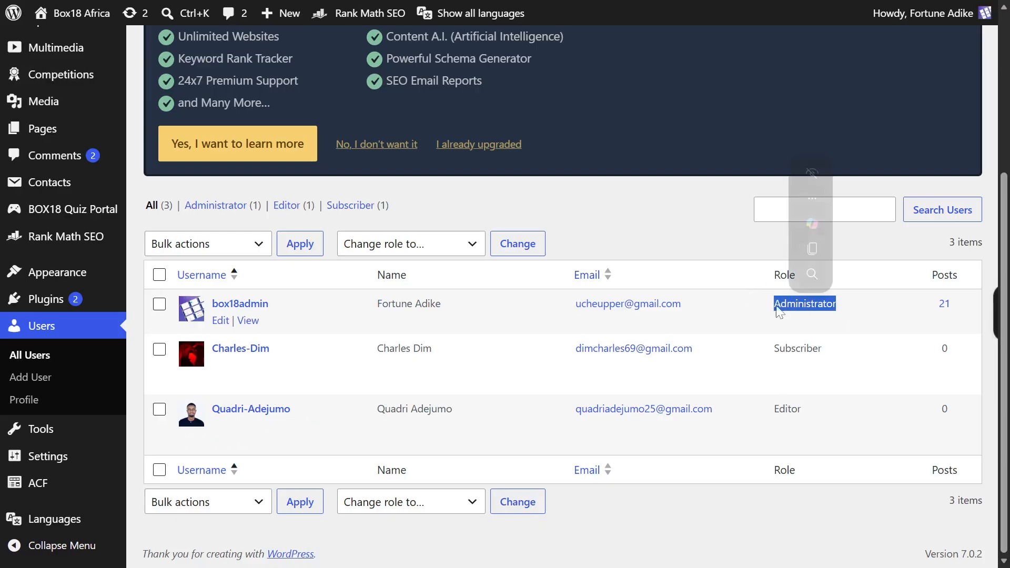
left_click(784, 324)
left_click_drag(846, 358, 771, 352)
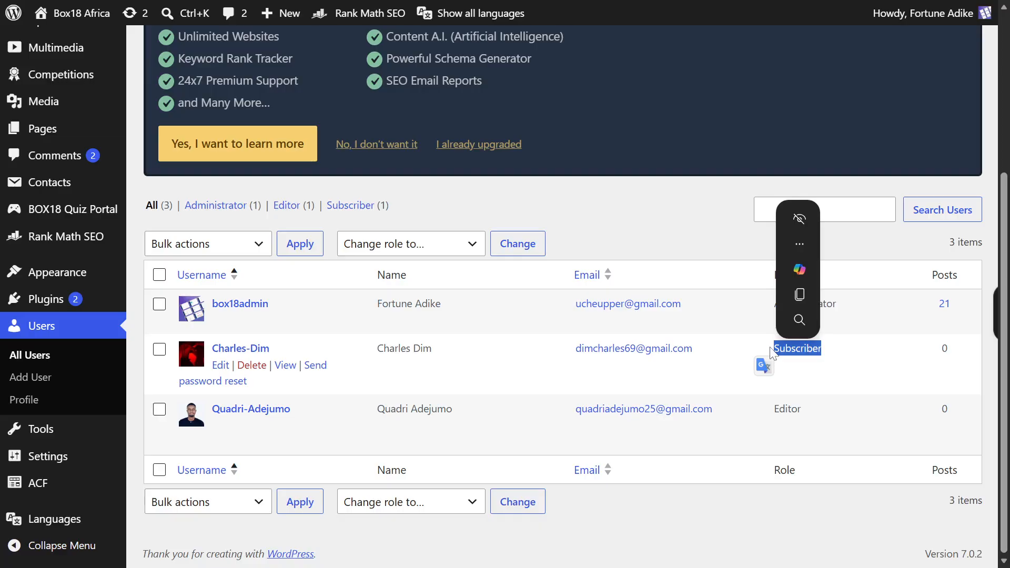
left_click_drag(773, 350, 833, 359)
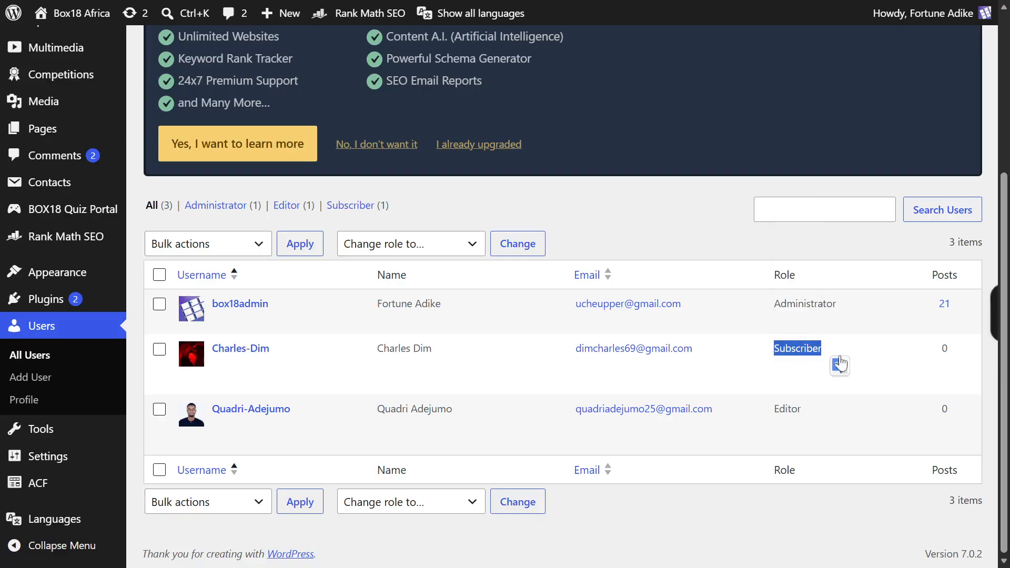
left_click(743, 369)
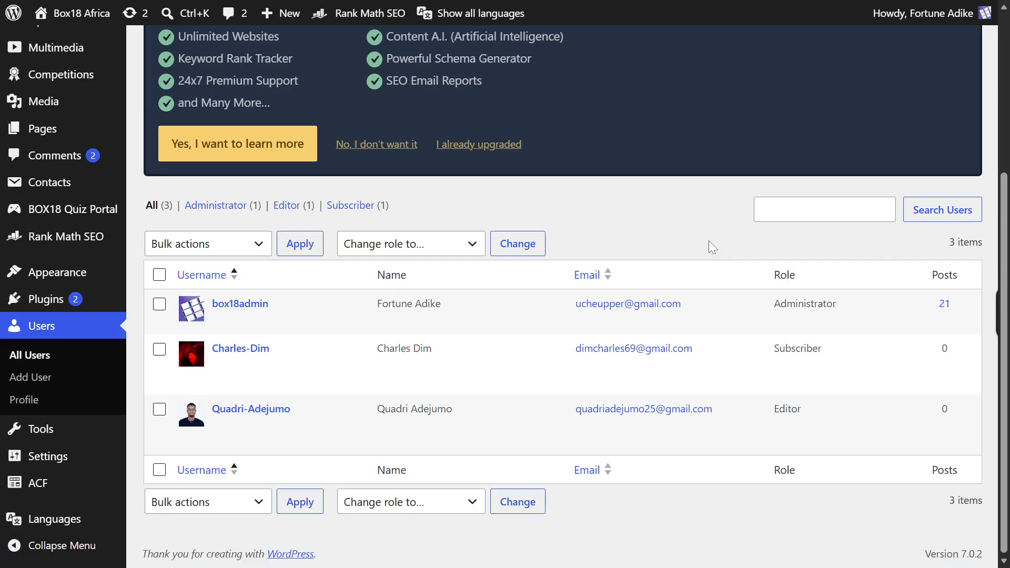
left_click_drag(832, 351, 776, 348)
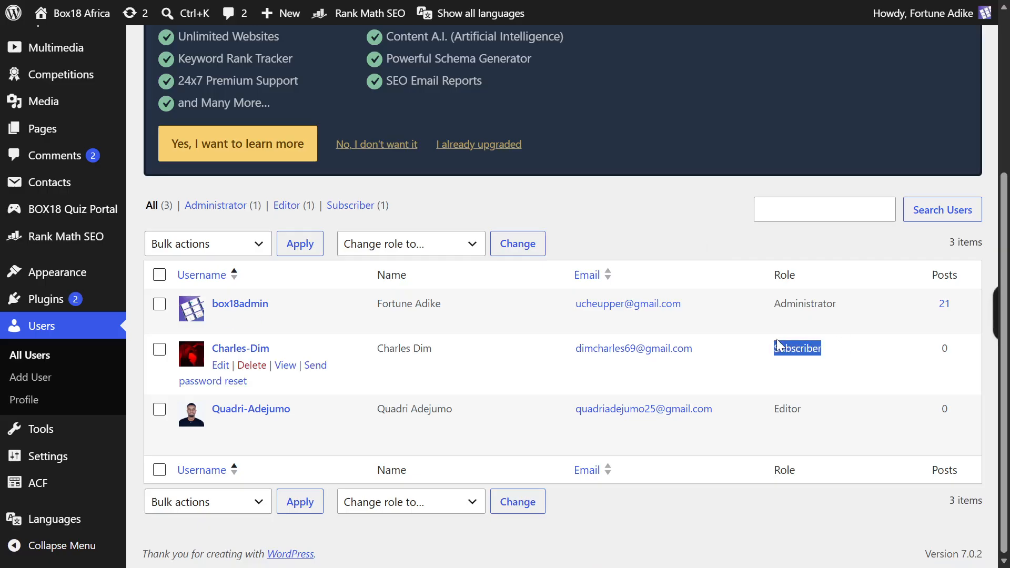
left_click(696, 251)
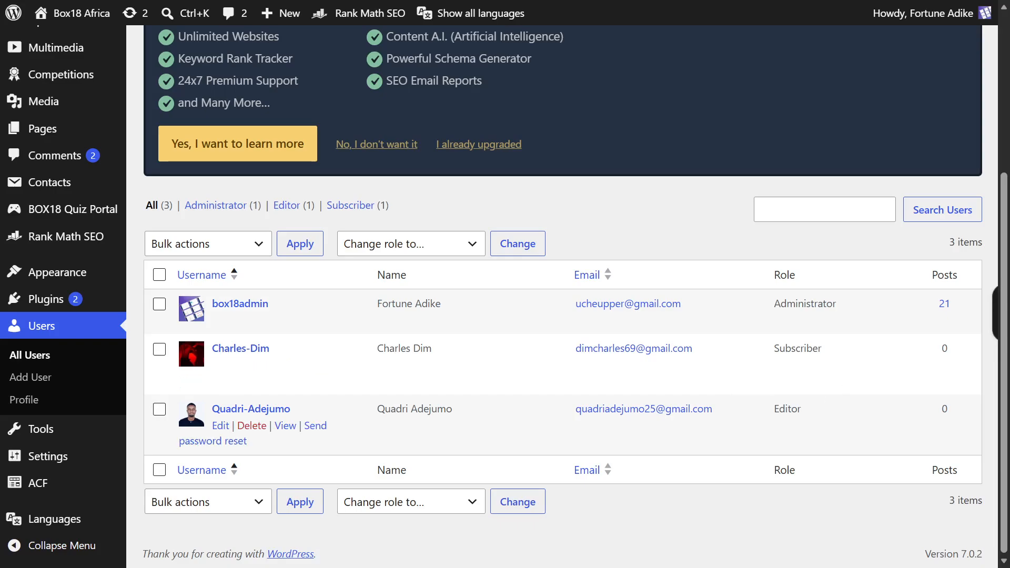
left_click_drag(804, 411, 776, 413)
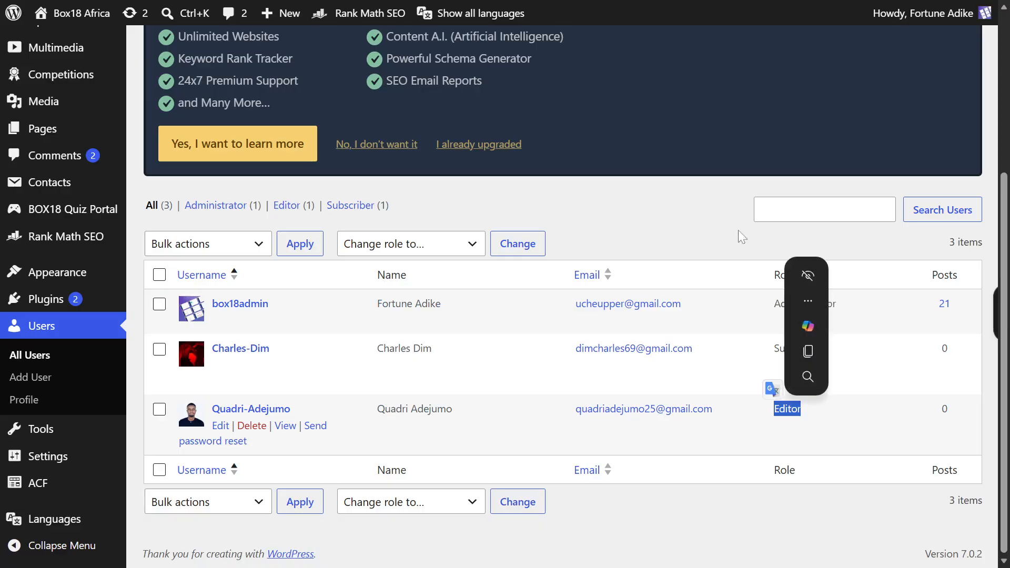
left_click(732, 209)
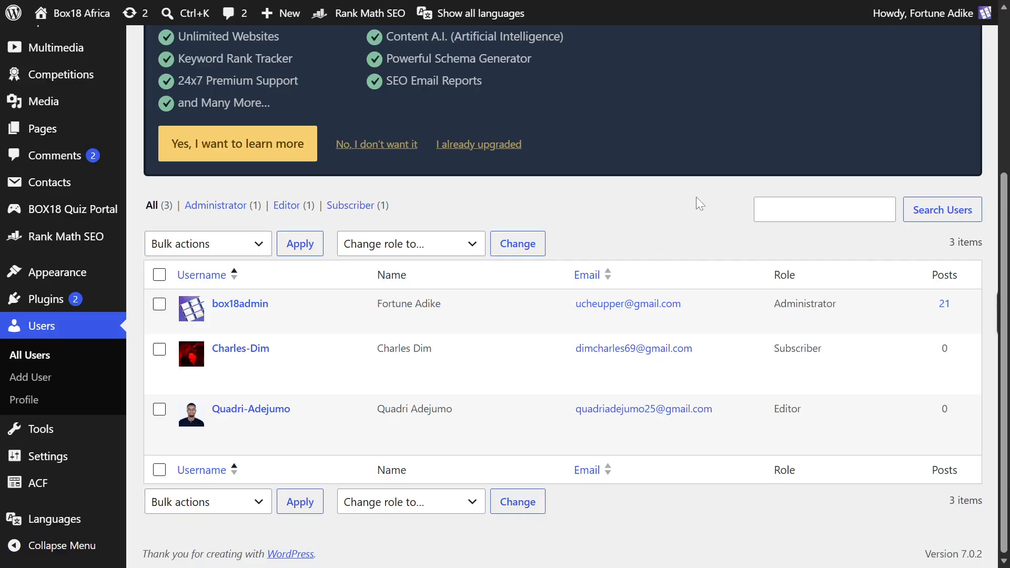
View the administrator account's public author page and look over its profile, article list, newsletter sign-up and page links.
scroll(658, 231, "up", 5)
scroll(658, 247, "down", 5)
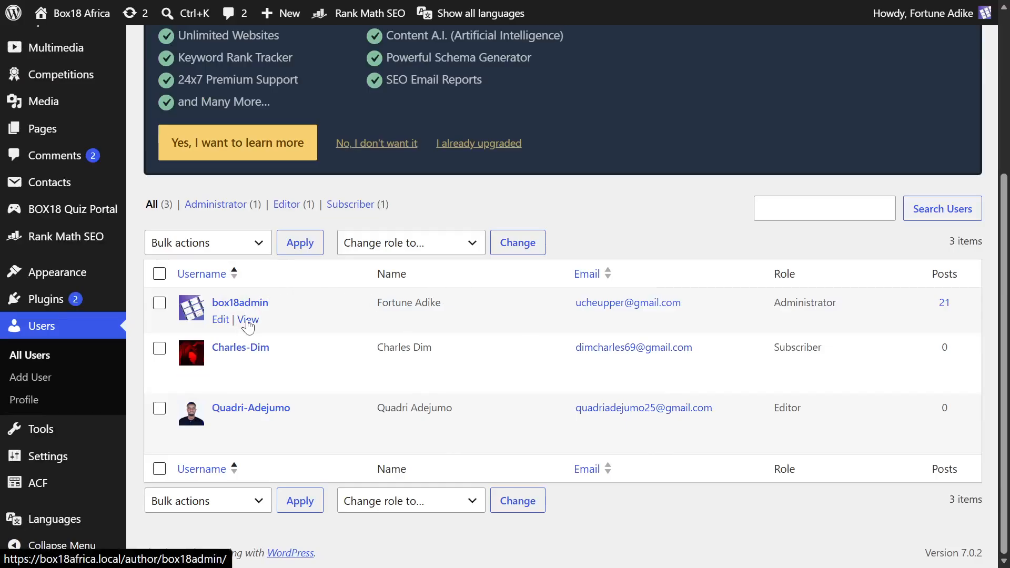
left_click(246, 322)
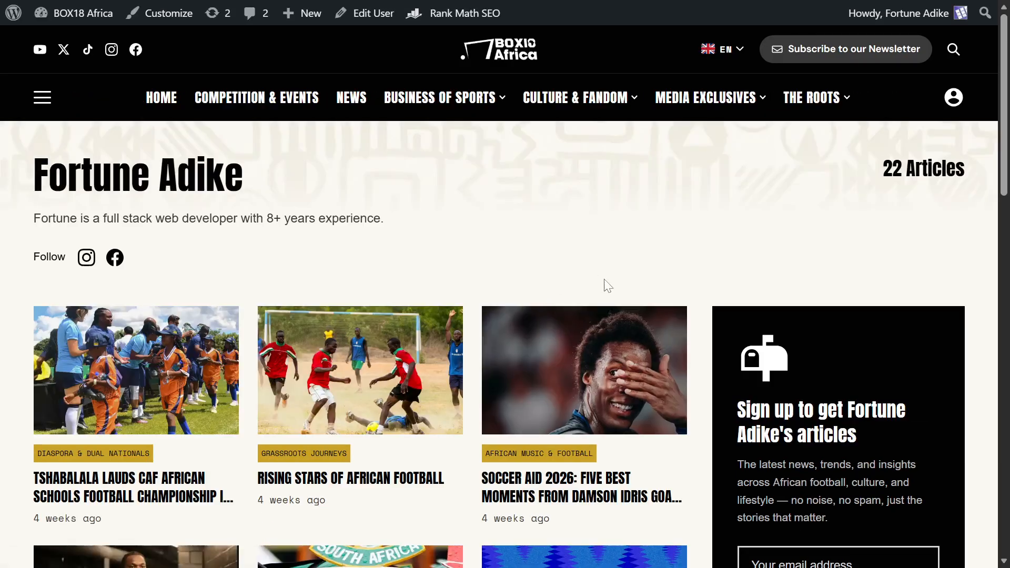
scroll(595, 253, "down", 2)
scroll(624, 330, "up", 2)
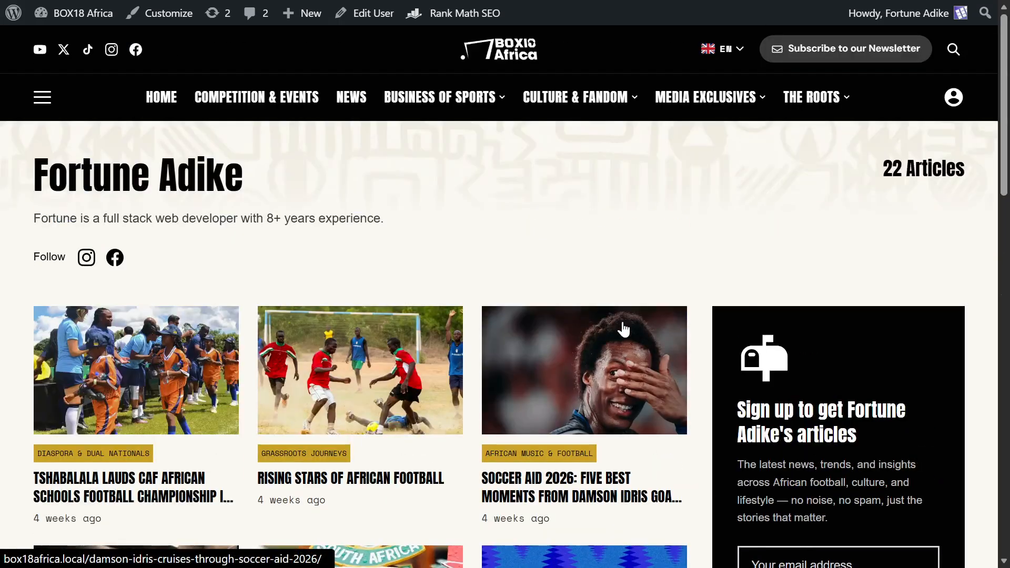
scroll(624, 329, "down", 10)
scroll(657, 330, "up", 10)
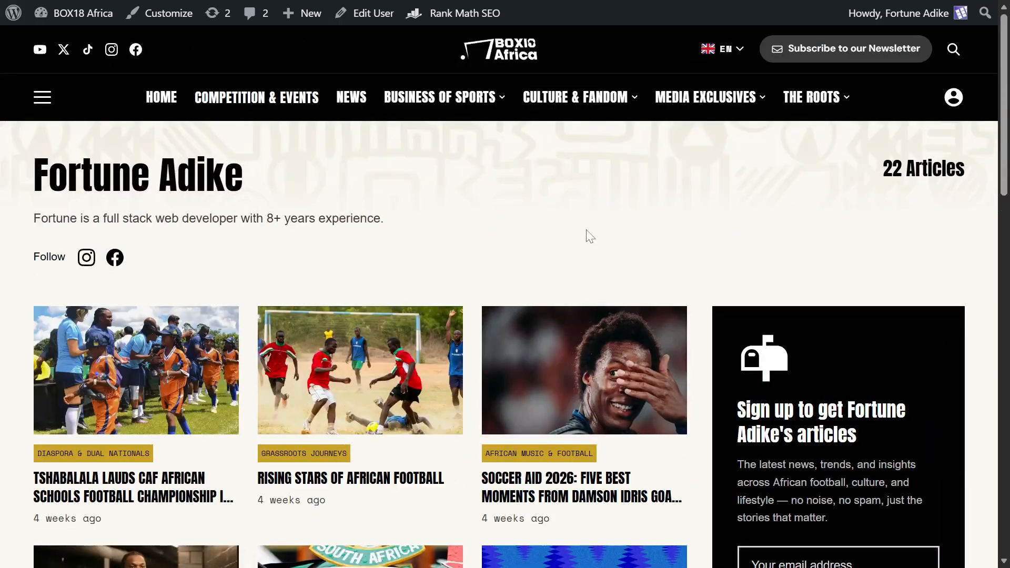
scroll(588, 236, "down", 10)
scroll(611, 326, "up", 5)
scroll(634, 412, "down", 5)
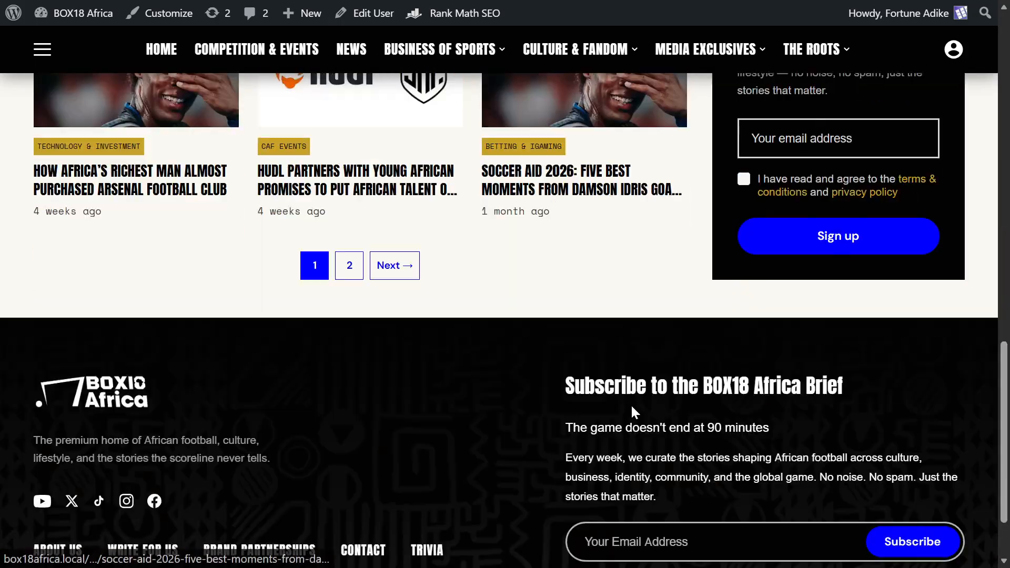
Return from the author page to the users list and open the administrator account's profile for editing, shown full screen.
scroll(631, 405, "up", 10)
mouse_move(353, 5)
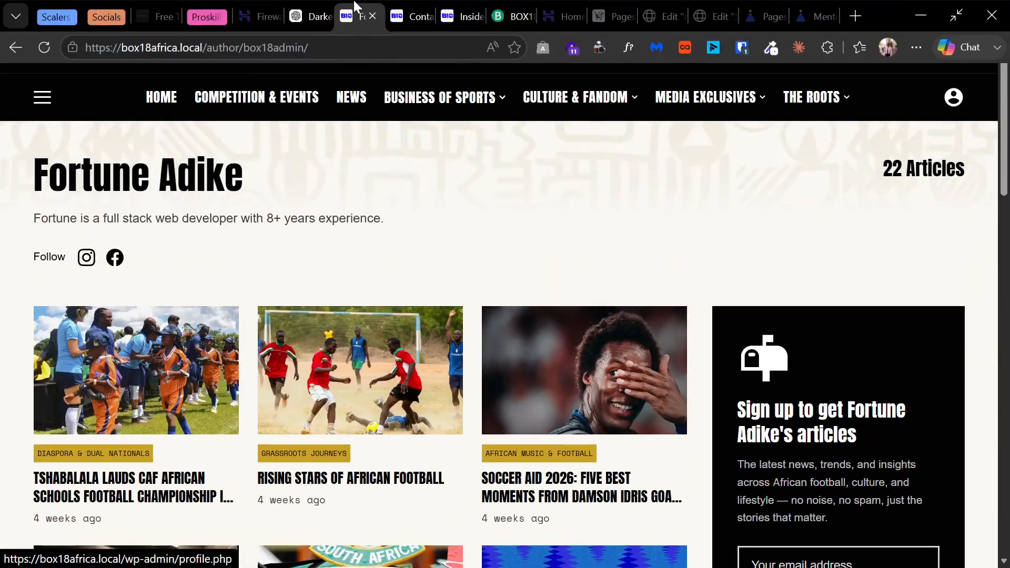
left_click(16, 48)
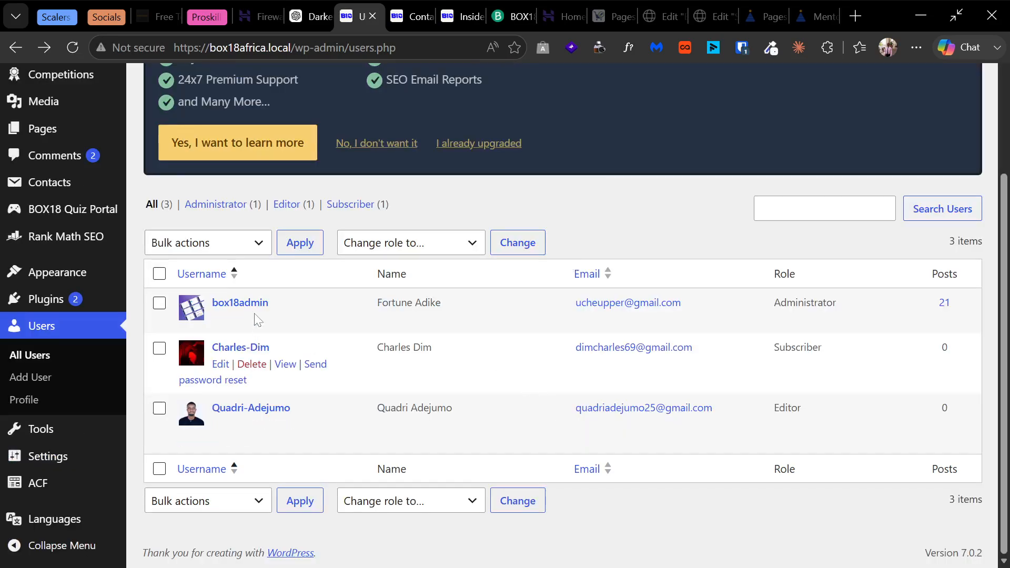
mouse_move(230, 314)
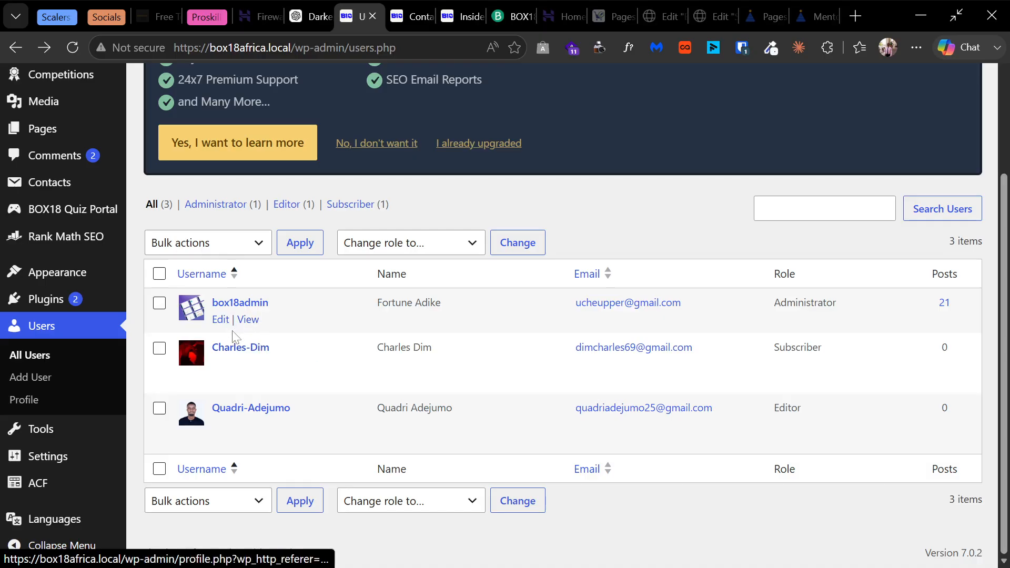
mouse_move(252, 363)
left_click(220, 319)
key("F11")
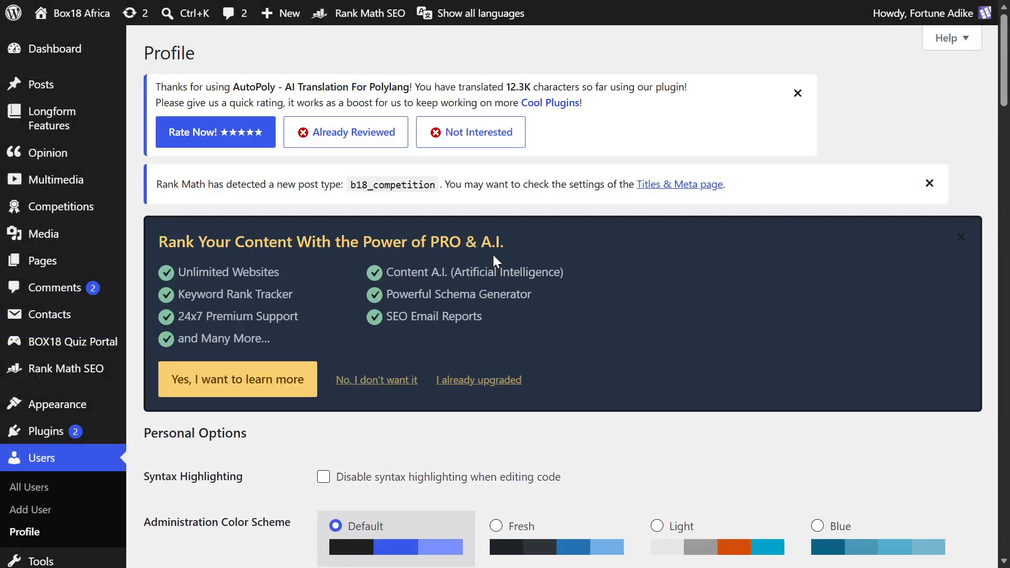
Look over the profile's Personal Options, including syntax highlighting, admin color scheme, keyboard shortcuts, toolbar and language.
scroll(682, 340, "down", 5)
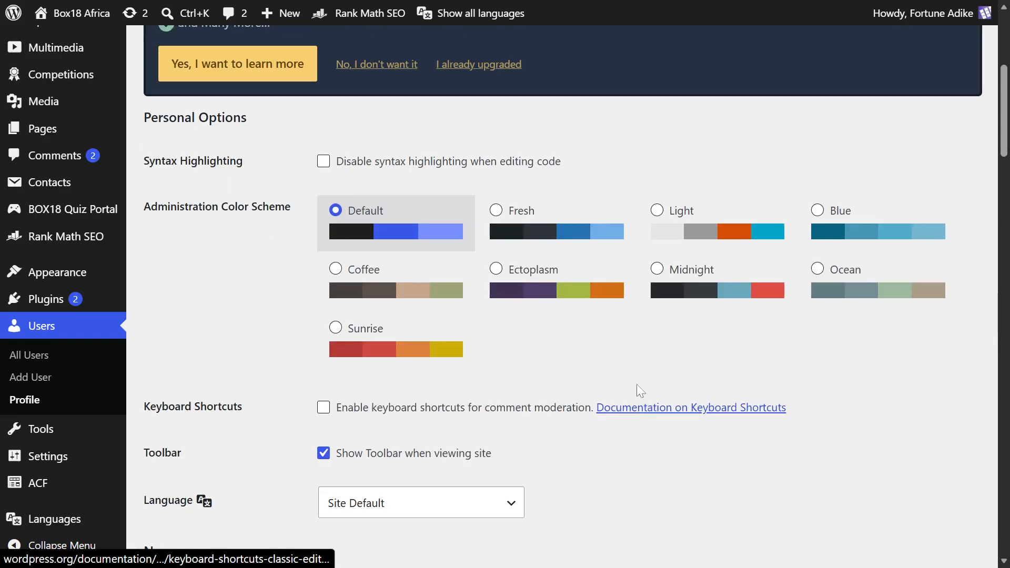
scroll(637, 385, "up", 4)
scroll(663, 416, "down", 5)
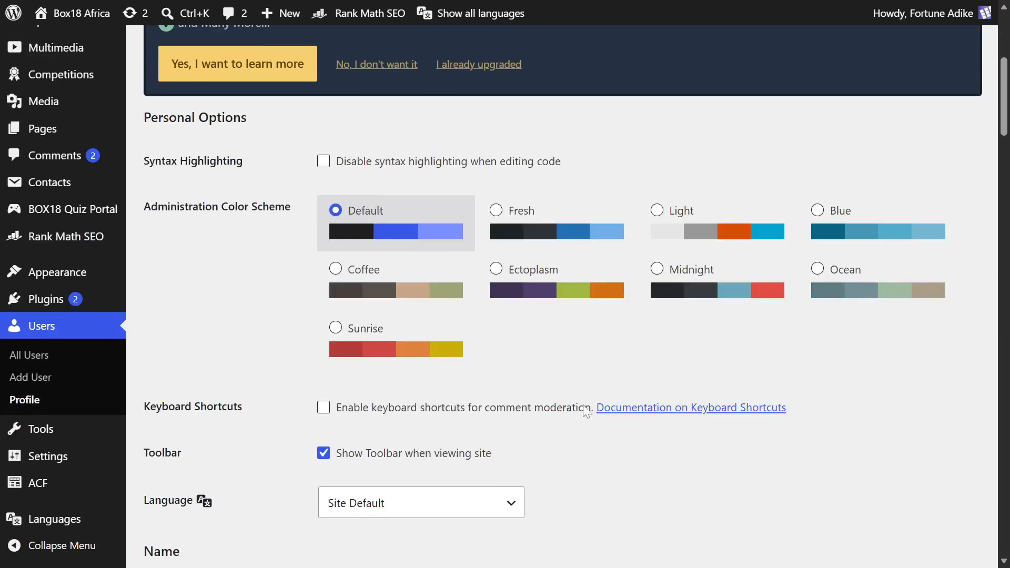
scroll(589, 400, "up", 6)
scroll(589, 384, "down", 7)
scroll(582, 400, "up", 4)
scroll(584, 393, "down", 10)
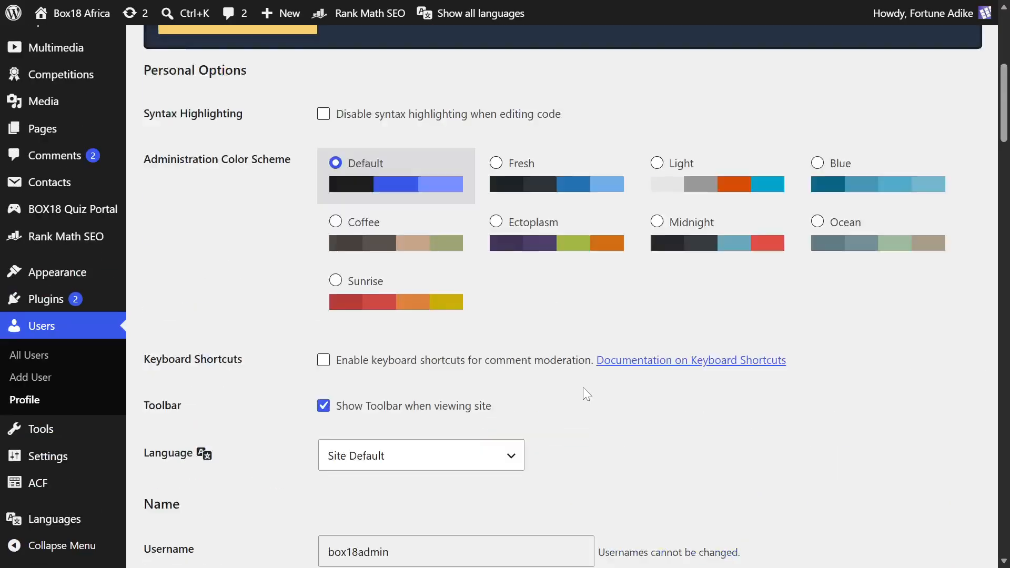
scroll(584, 395, "up", 4)
scroll(586, 388, "up", 8)
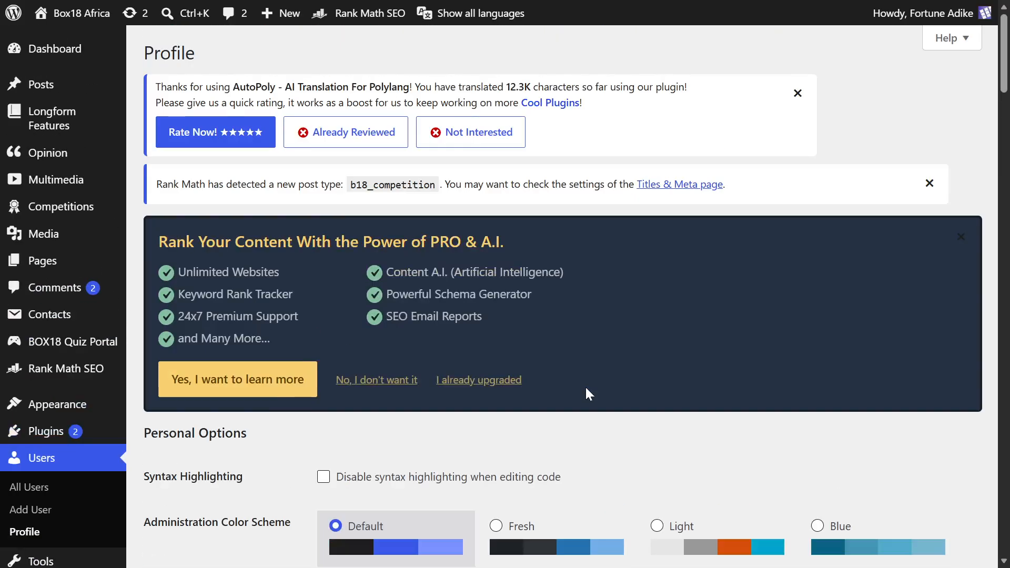
scroll(587, 387, "down", 7)
scroll(589, 386, "down", 2)
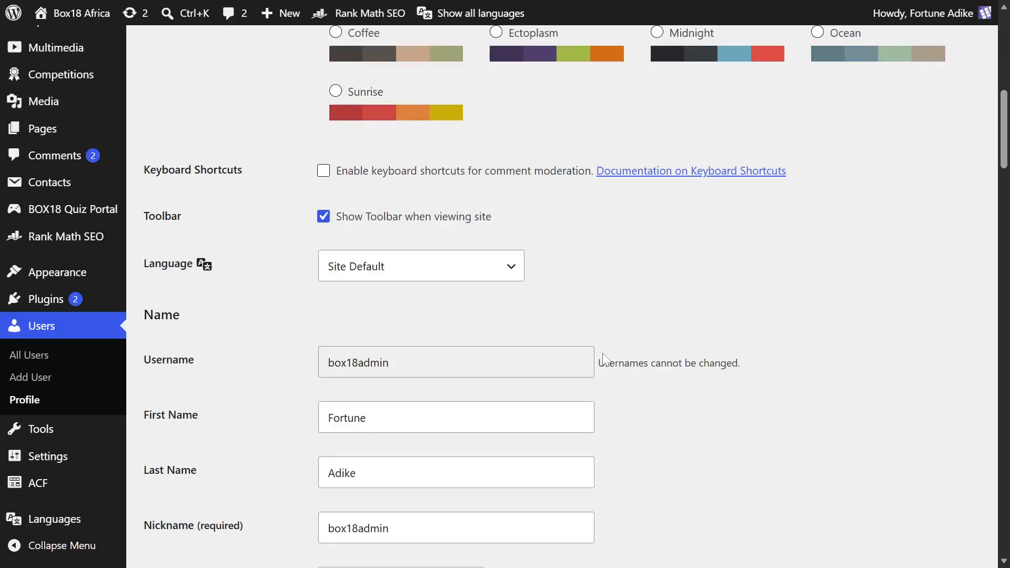
scroll(368, 294, "up", 3)
scroll(410, 300, "up", 3)
Examine the profile's Name, Contact Info and Rank Math SEO fields, briefly focusing First Name without editing it.
scroll(428, 311, "down", 10)
left_click(458, 185)
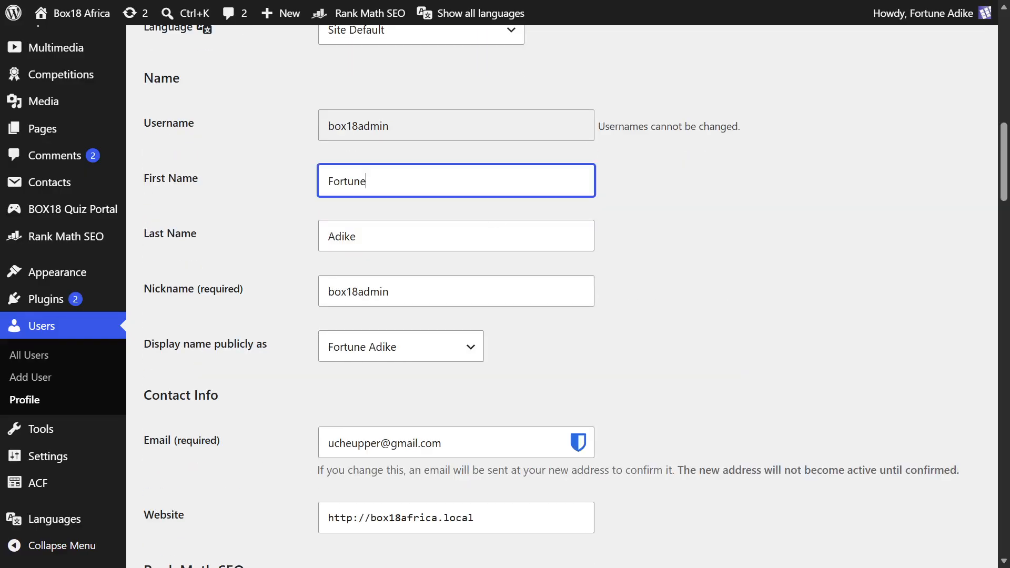
left_click(781, 191)
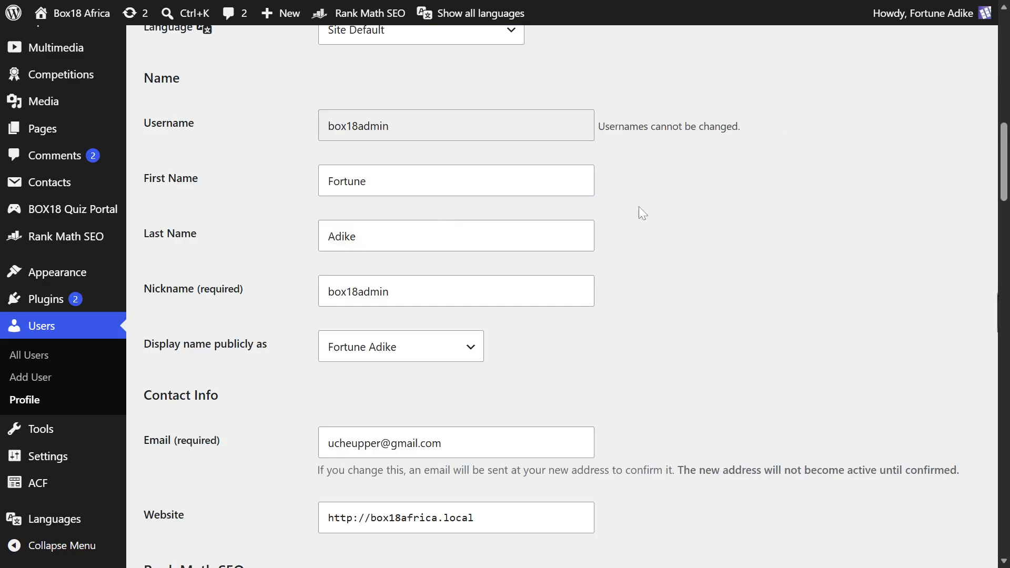
scroll(644, 226, "down", 5)
scroll(648, 241, "up", 5)
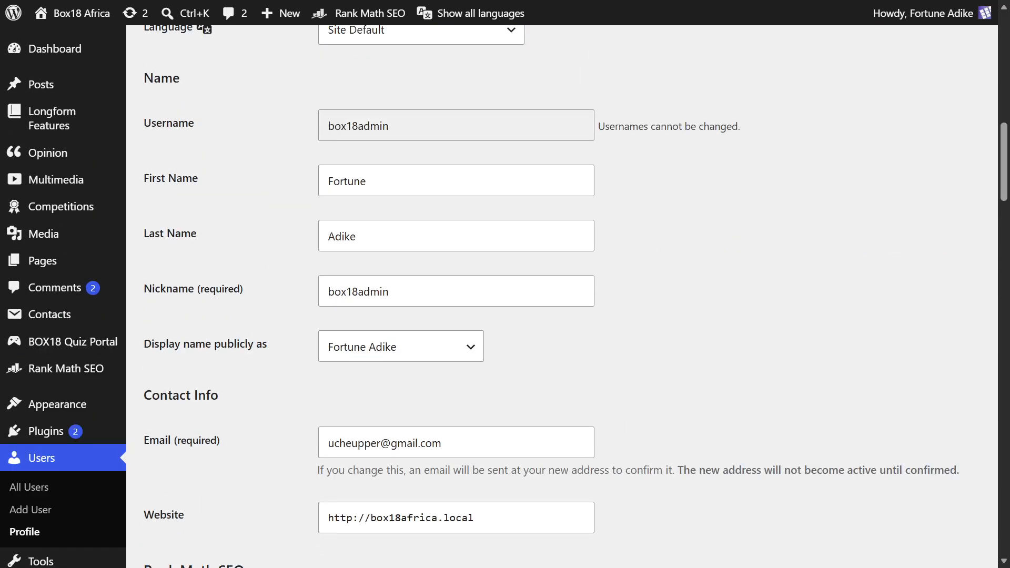
scroll(596, 296, "down", 5)
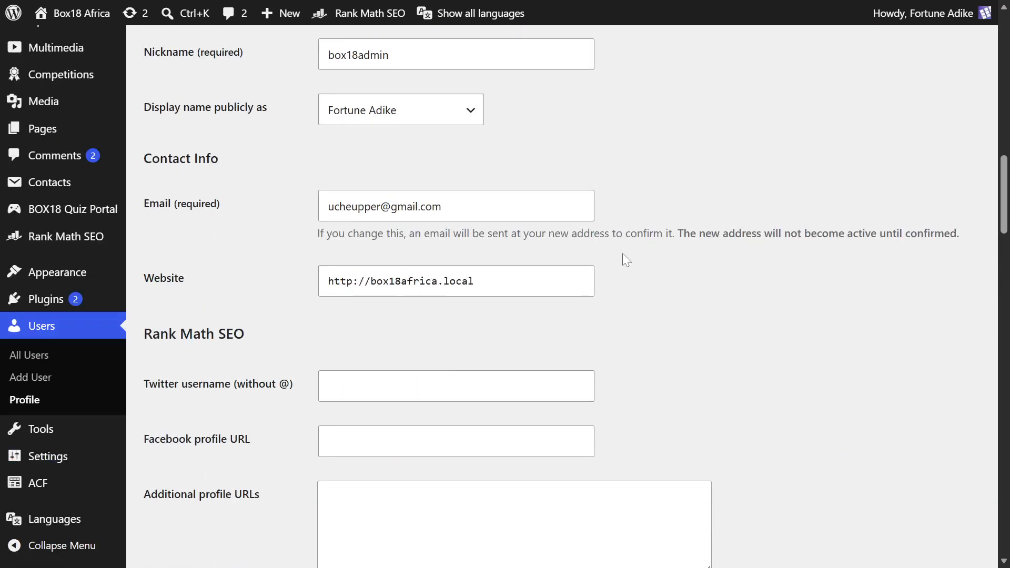
scroll(589, 259, "up", 8)
scroll(589, 259, "down", 9)
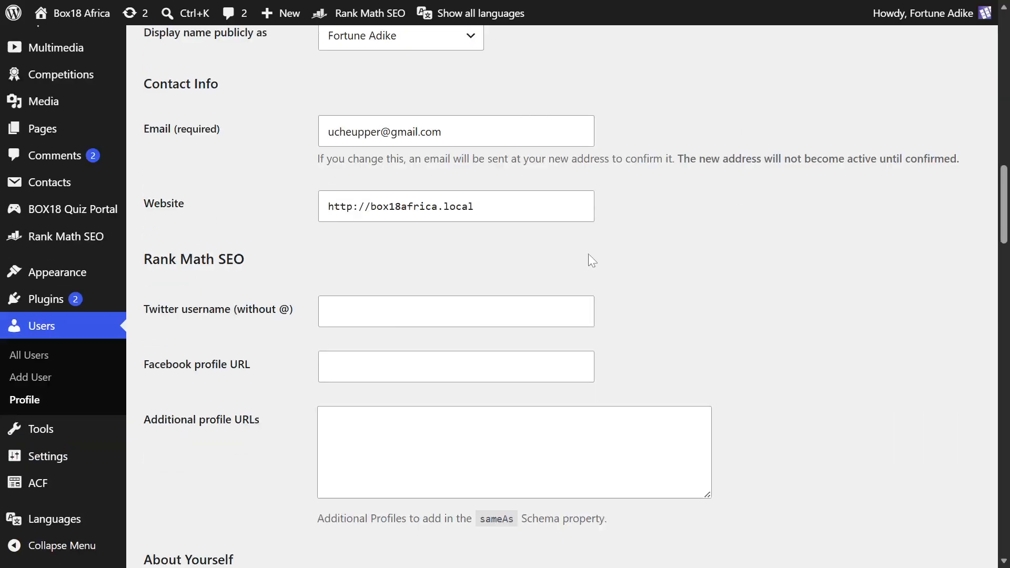
scroll(477, 207, "up", 6)
scroll(476, 206, "down", 9)
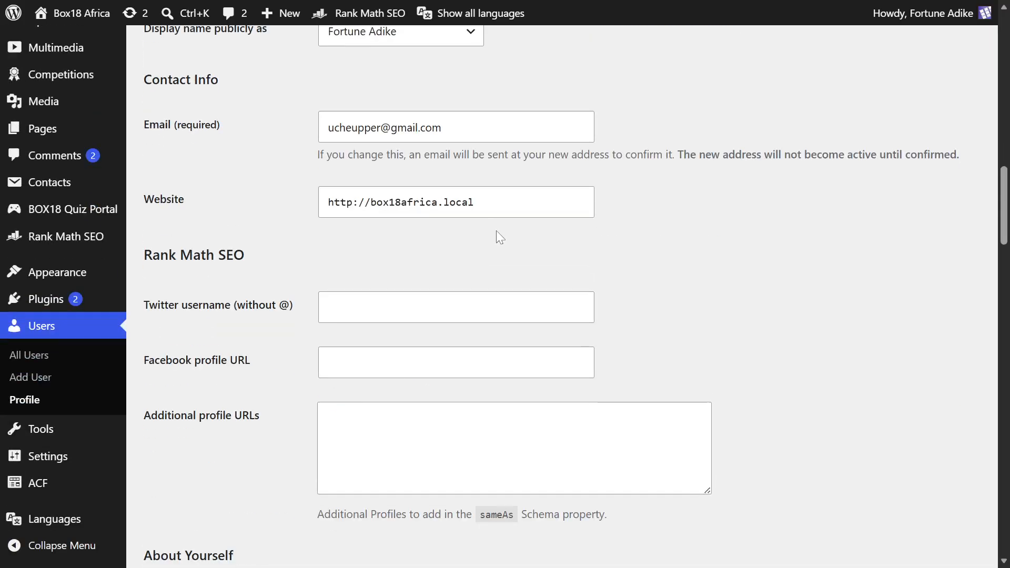
View the biographical info and profile picture, and highlight the "BOX18 — Author profile" heading before clearing the selection.
scroll(505, 258, "down", 15)
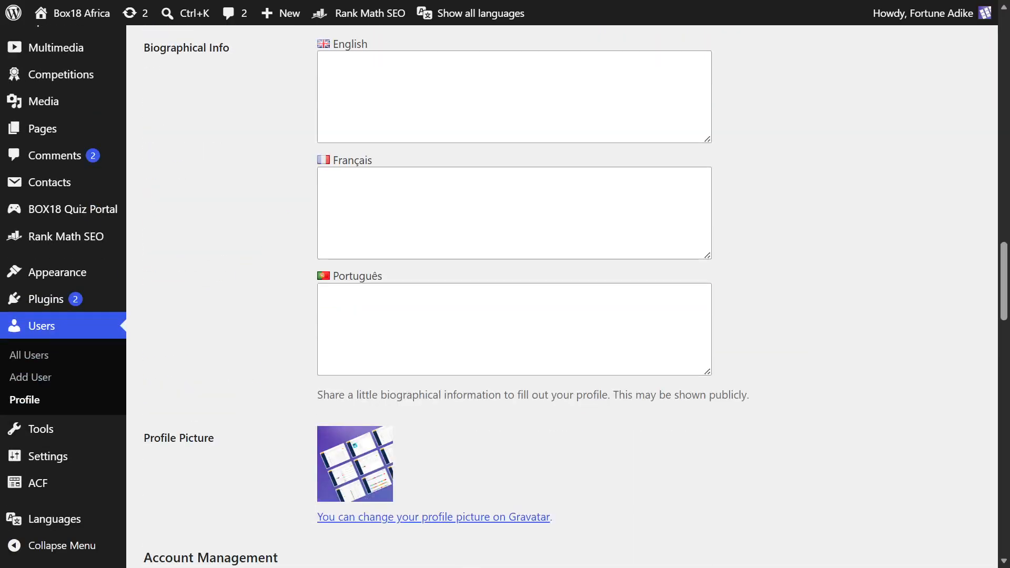
scroll(503, 264, "down", 9)
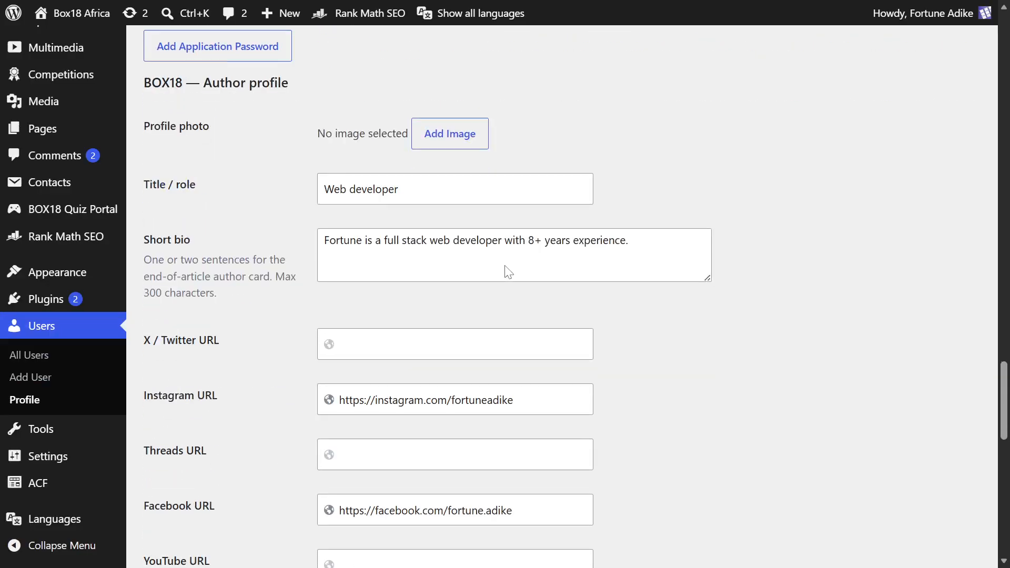
scroll(310, 206, "down", 3)
scroll(753, 258, "up", 5)
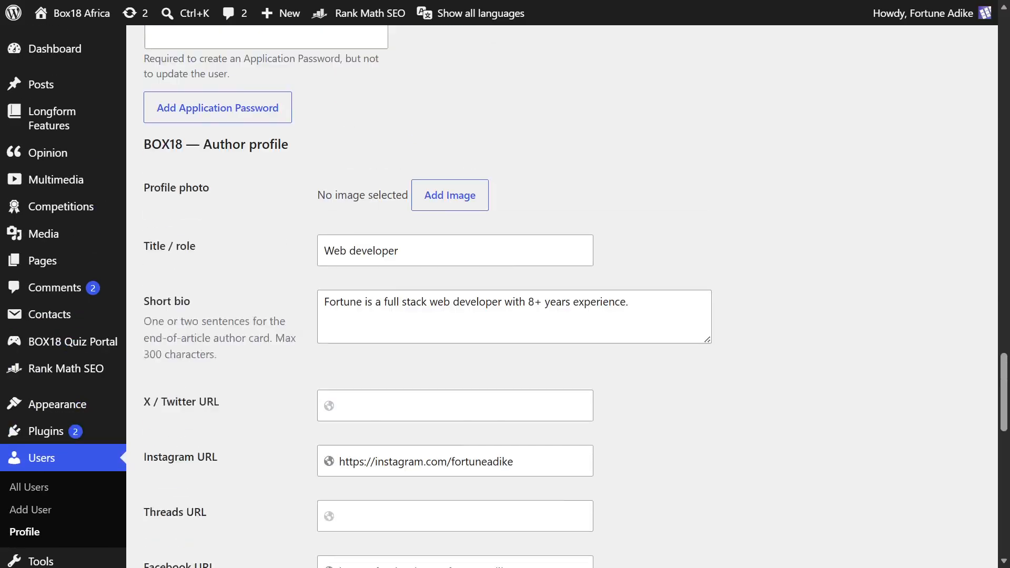
scroll(753, 262, "down", 2)
scroll(737, 232, "up", 2)
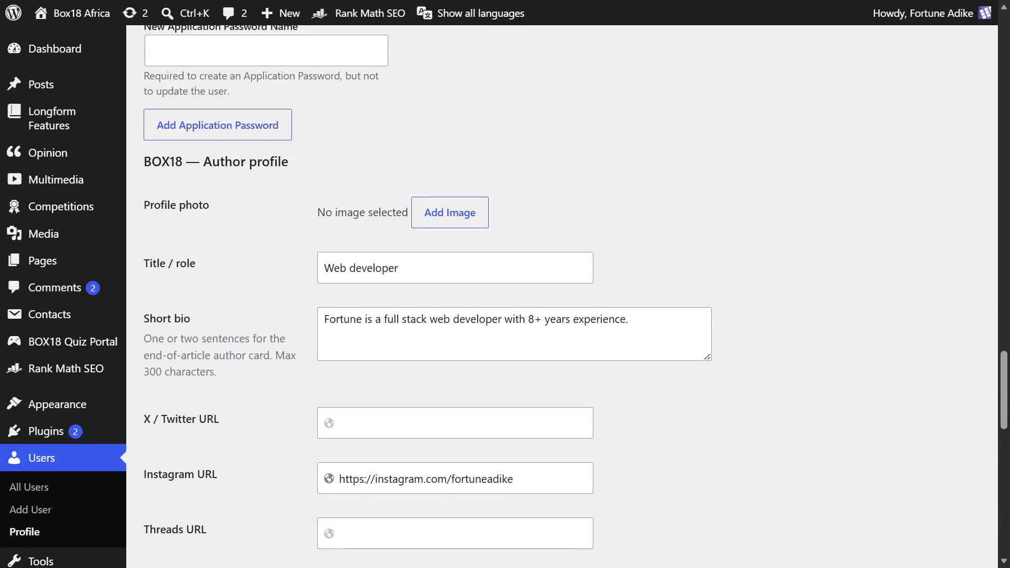
left_click_drag(290, 164, 143, 161)
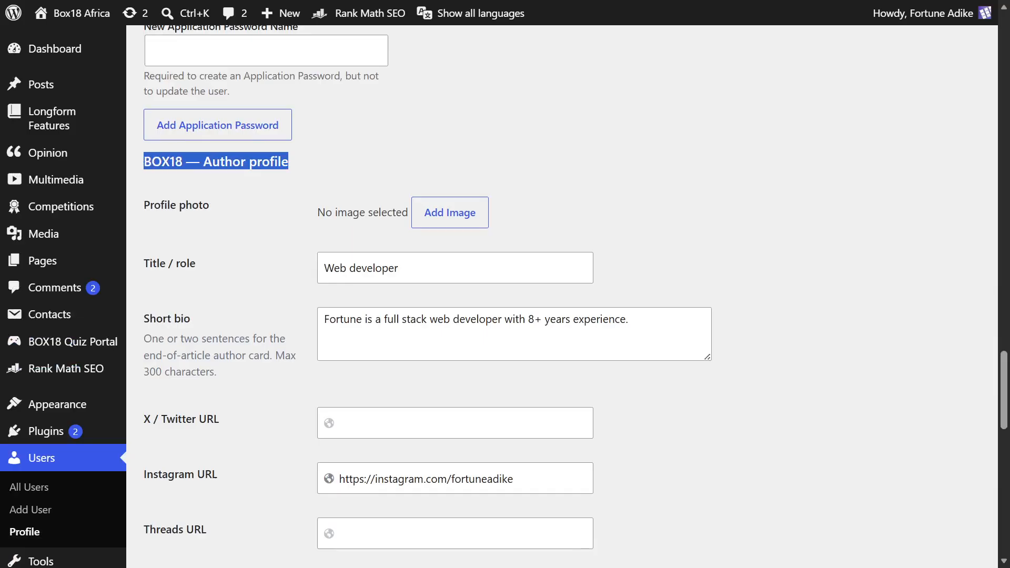
left_click(358, 187)
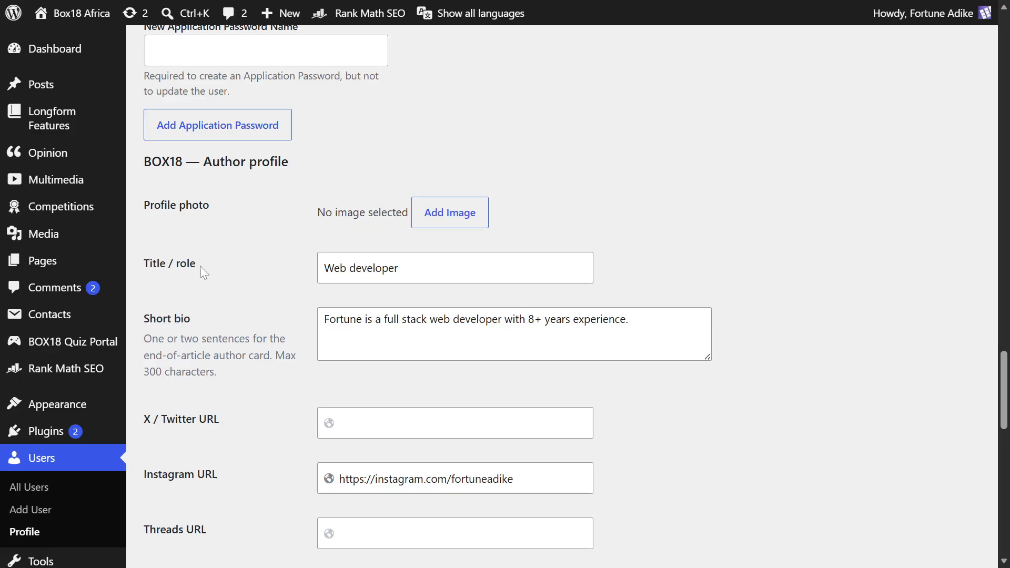
Inspect the Title / role and Short bio fields of the author profile, placing the cursor in each without editing.
left_click(421, 270)
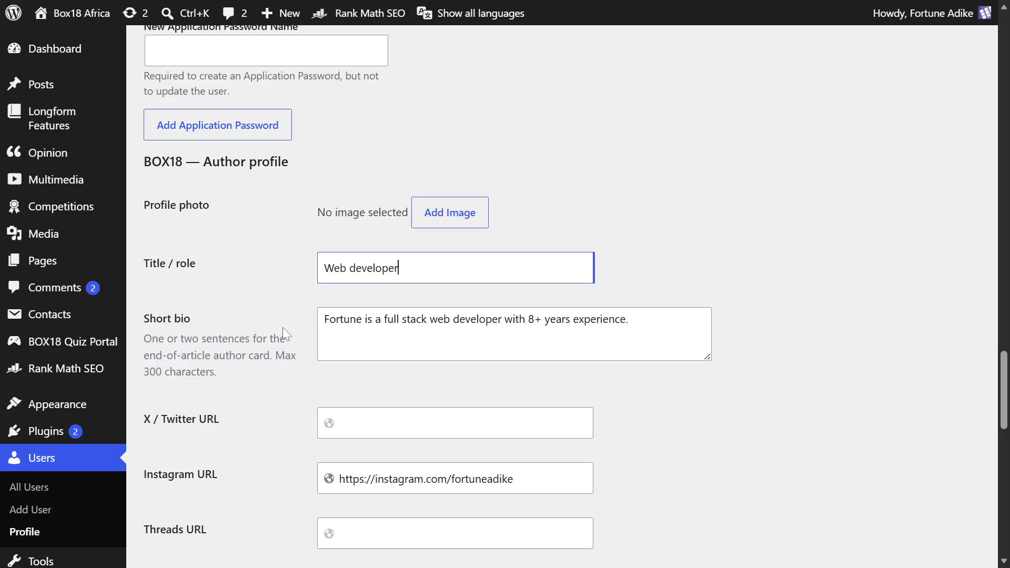
left_click(310, 325)
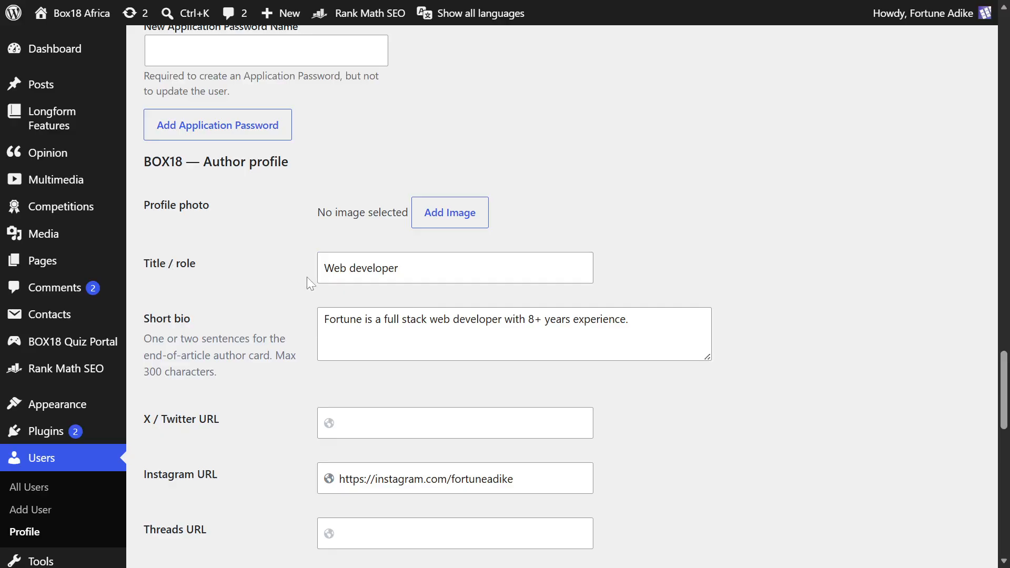
scroll(306, 345, "up", 1)
scroll(308, 331, "down", 2)
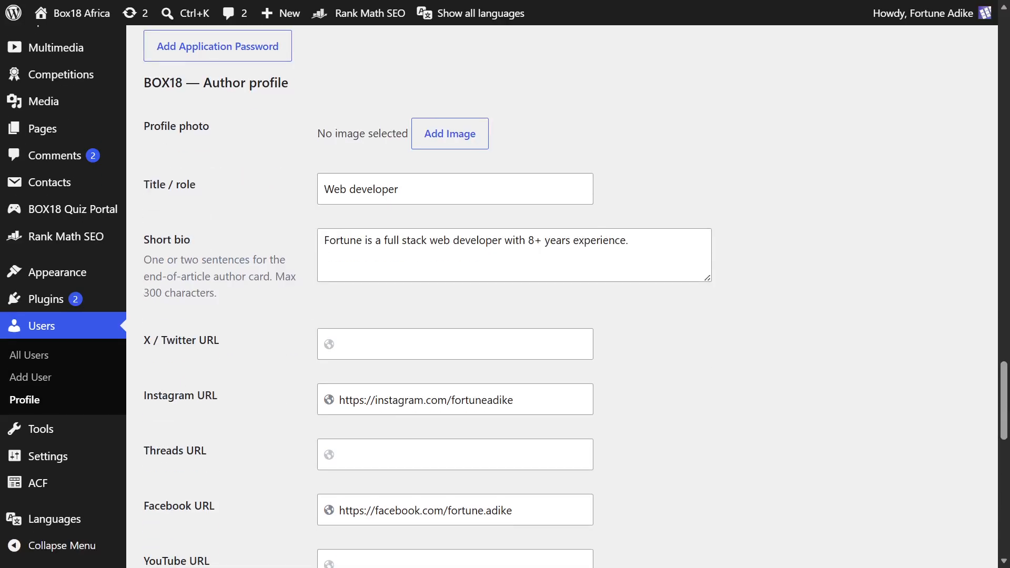
left_click(325, 190)
key("Tab")
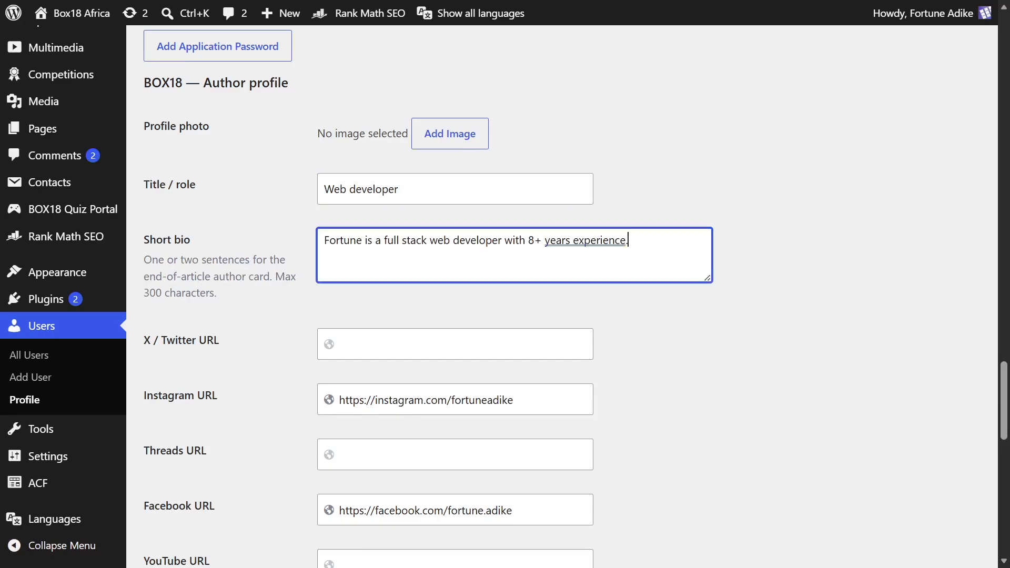
left_click(638, 208)
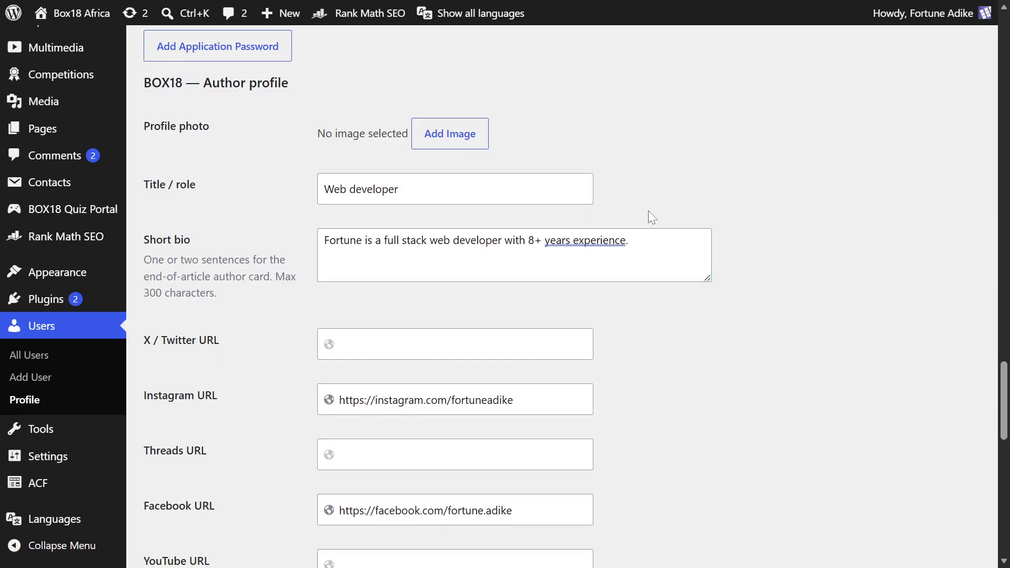
left_click(548, 190)
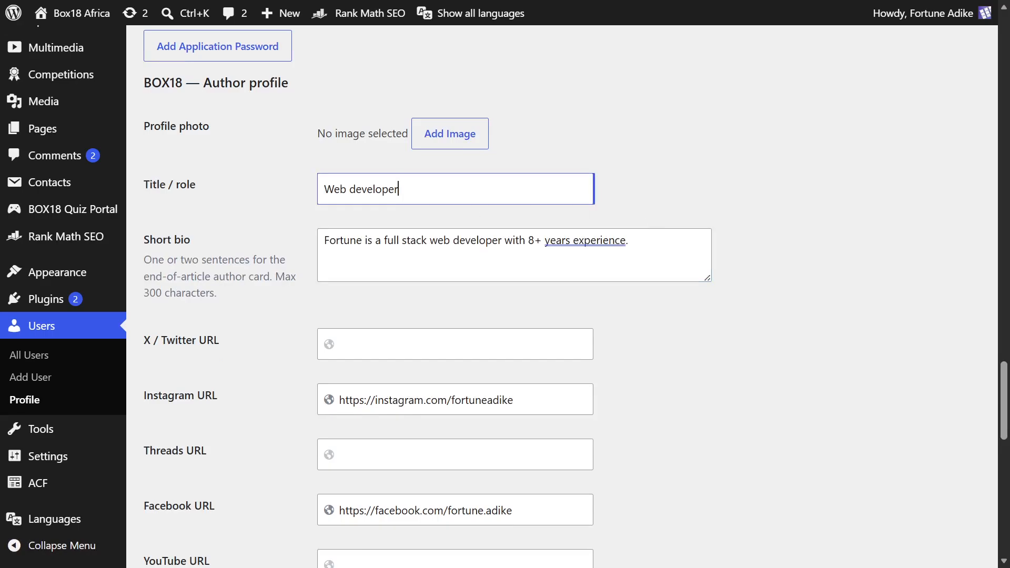
left_click(664, 192)
left_click(630, 242)
left_click(665, 216)
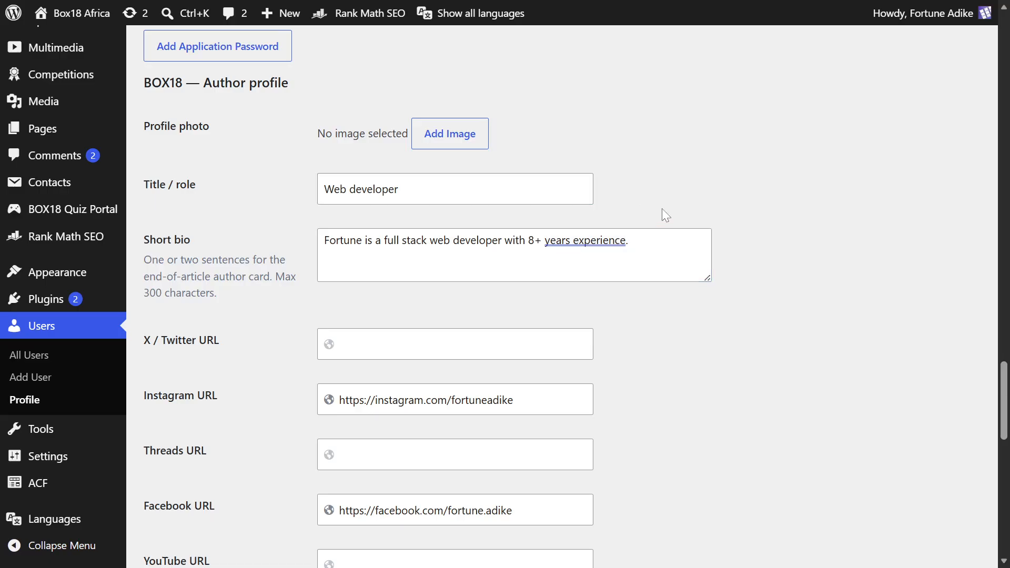
Highlight the Title / role text, and revisit the Short bio and Title / role fields without changing them.
left_click_drag(401, 191, 307, 190)
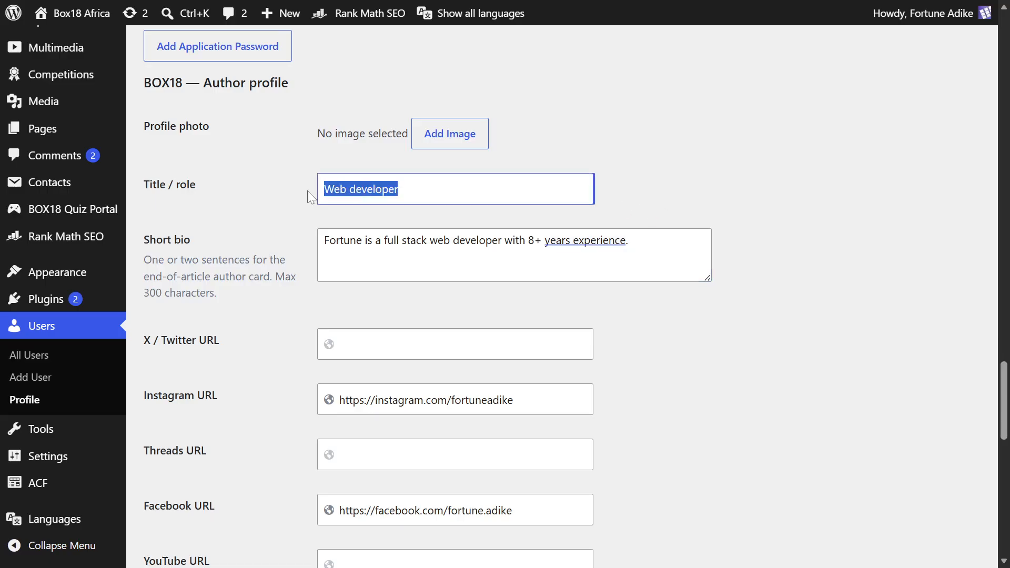
left_click(741, 228)
left_click(630, 242)
left_click(401, 191)
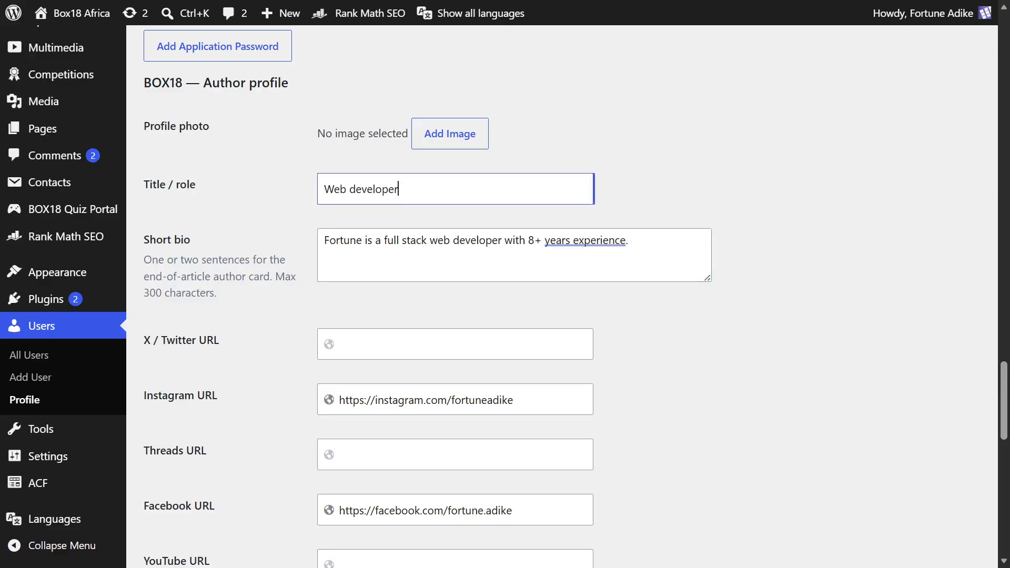
left_click(630, 242)
left_click(503, 192)
left_click(662, 138)
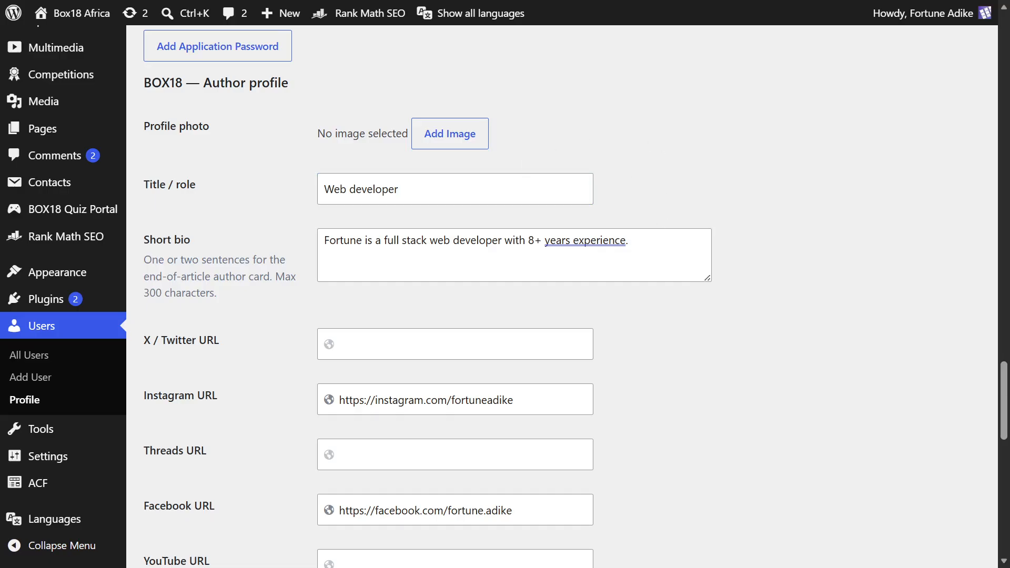
Look over the author profile's social URL fields from X / Twitter to TikTok, and highlight the Title / role text again.
scroll(302, 351, "down", 1)
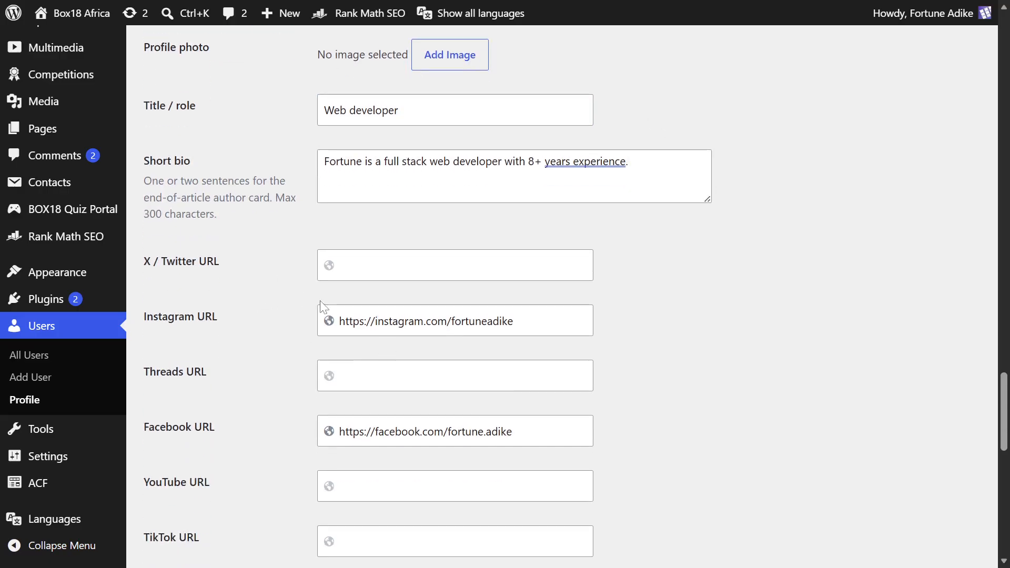
scroll(289, 309, "down", 1)
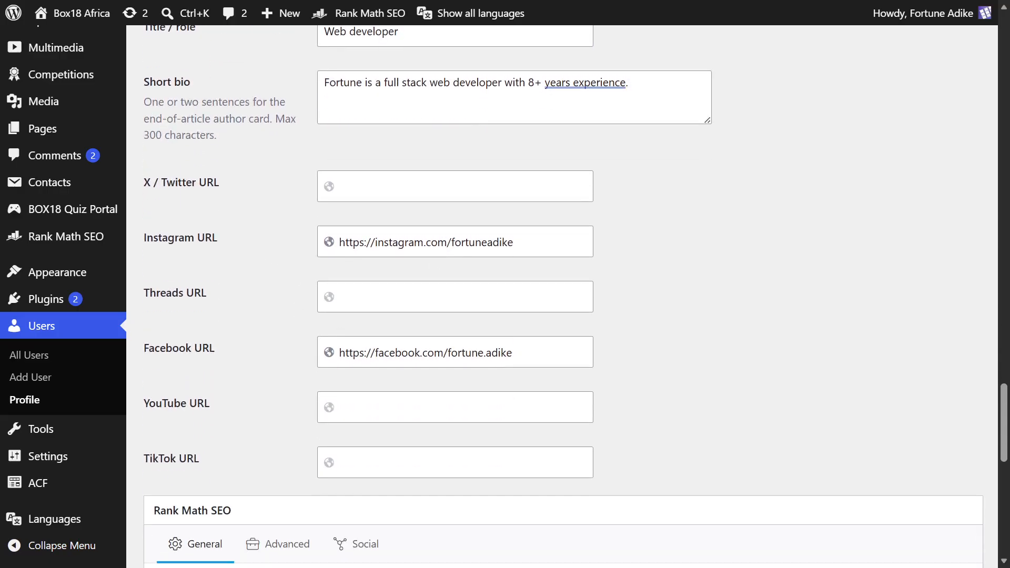
scroll(673, 229, "up", 1)
scroll(673, 229, "up", 2)
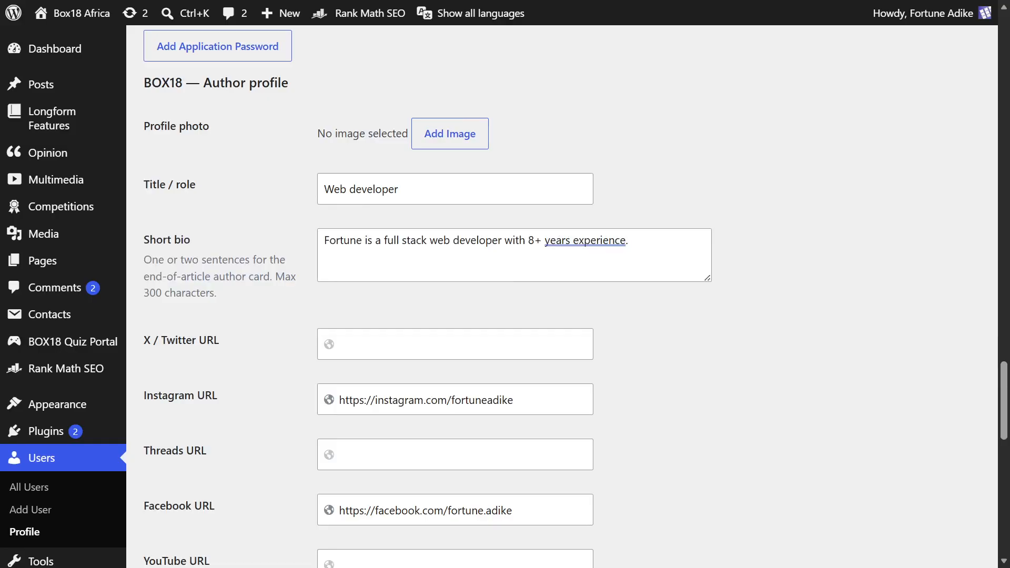
left_click_drag(401, 190, 322, 189)
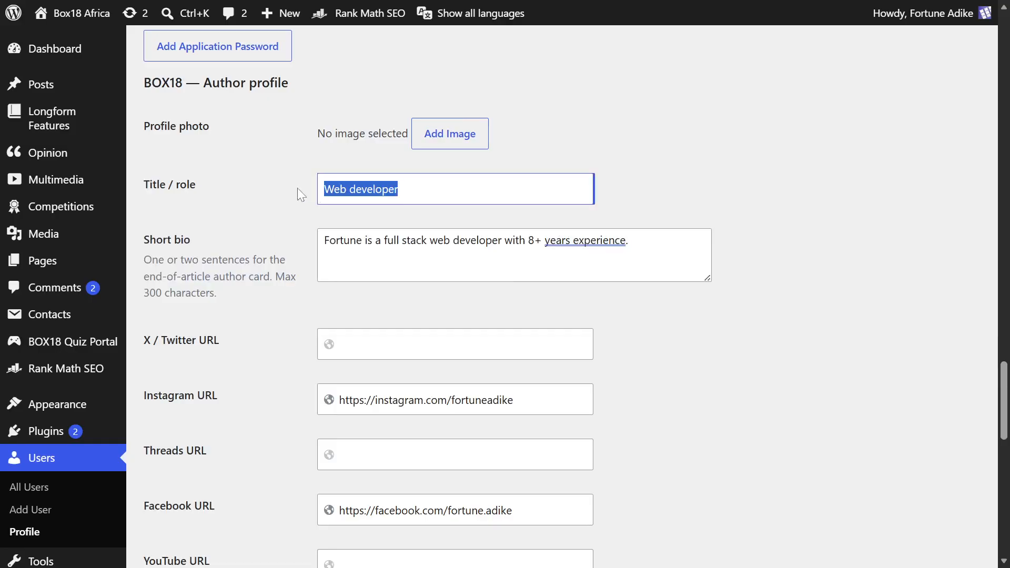
Clear the Title / role highlight and look over the social URL fields, placing the cursor in X / Twitter URL without editing.
left_click(707, 196)
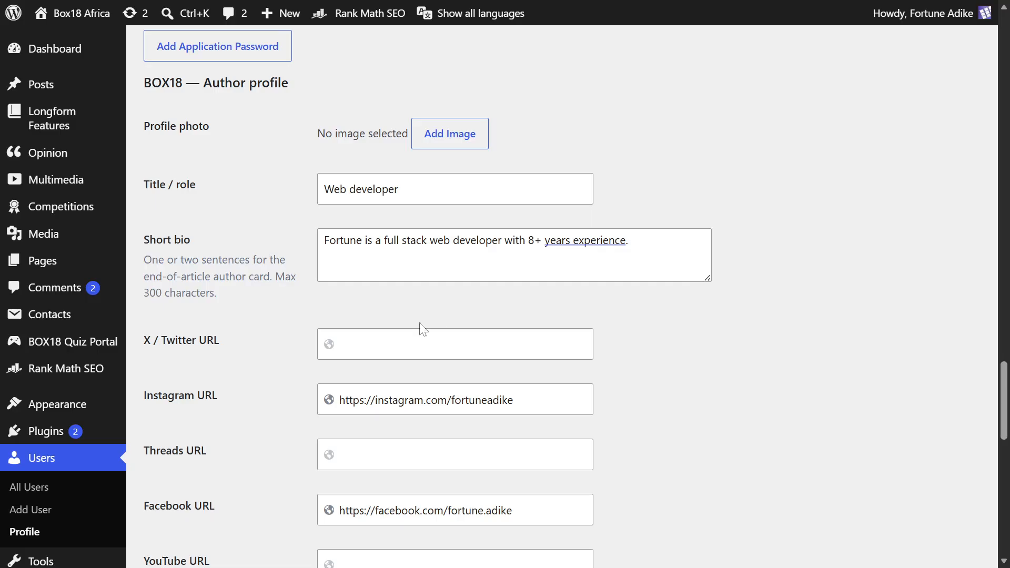
scroll(419, 300, "down", 3)
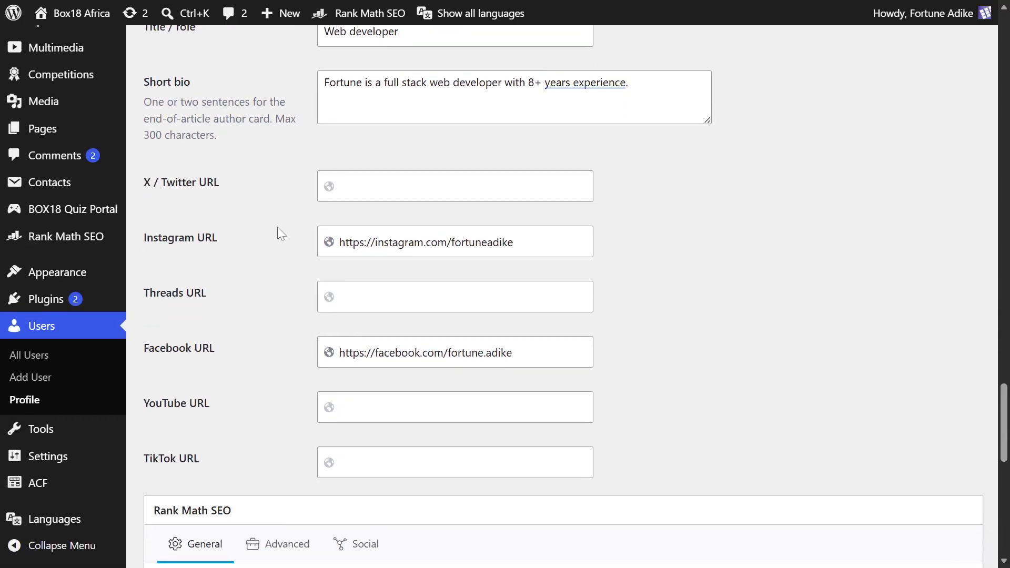
scroll(293, 235, "down", 2)
scroll(293, 235, "up", 2)
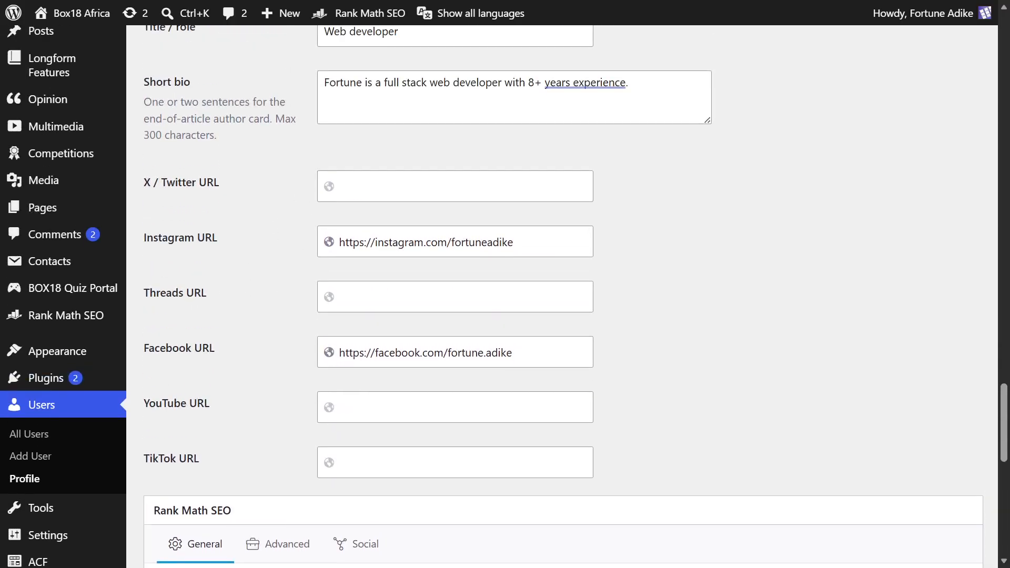
left_click(421, 187)
left_click(282, 188)
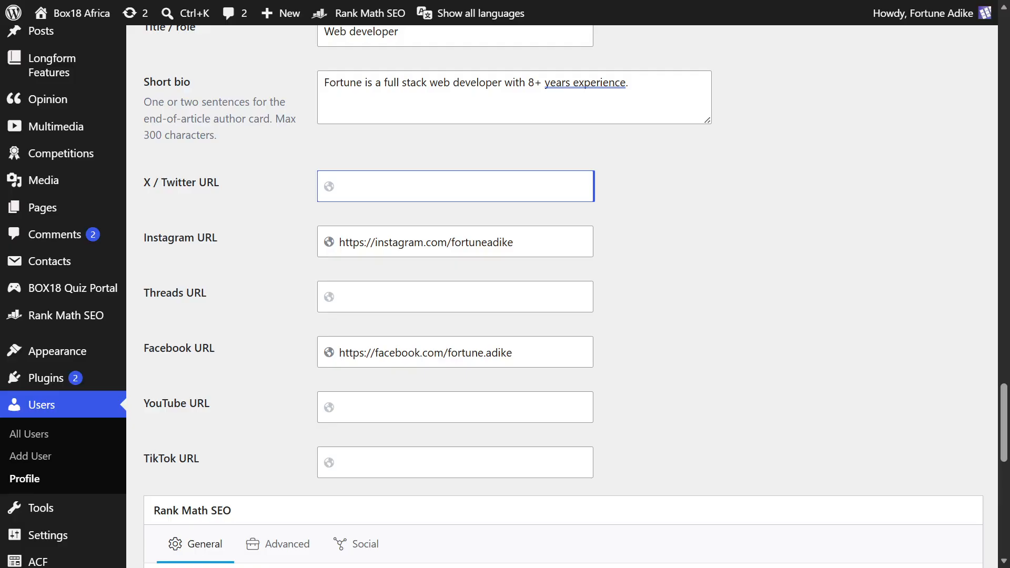
Inspect the profile's Rank Math SEO section, placing the cursor in the Focus Keyword field without entering anything.
scroll(472, 445, "down", 6)
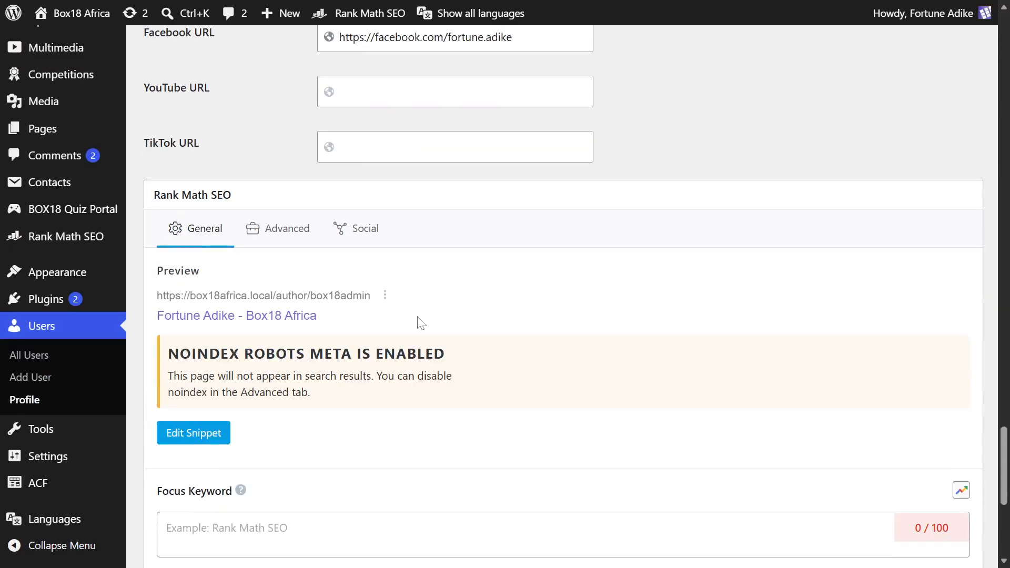
scroll(421, 323, "down", 6)
scroll(446, 323, "up", 5)
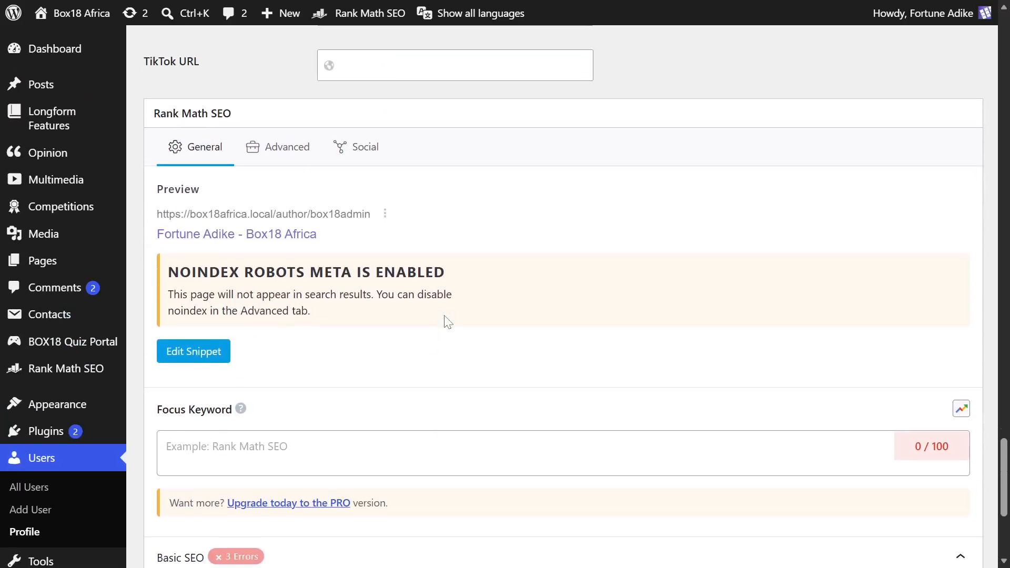
scroll(444, 321, "down", 2)
left_click(442, 371)
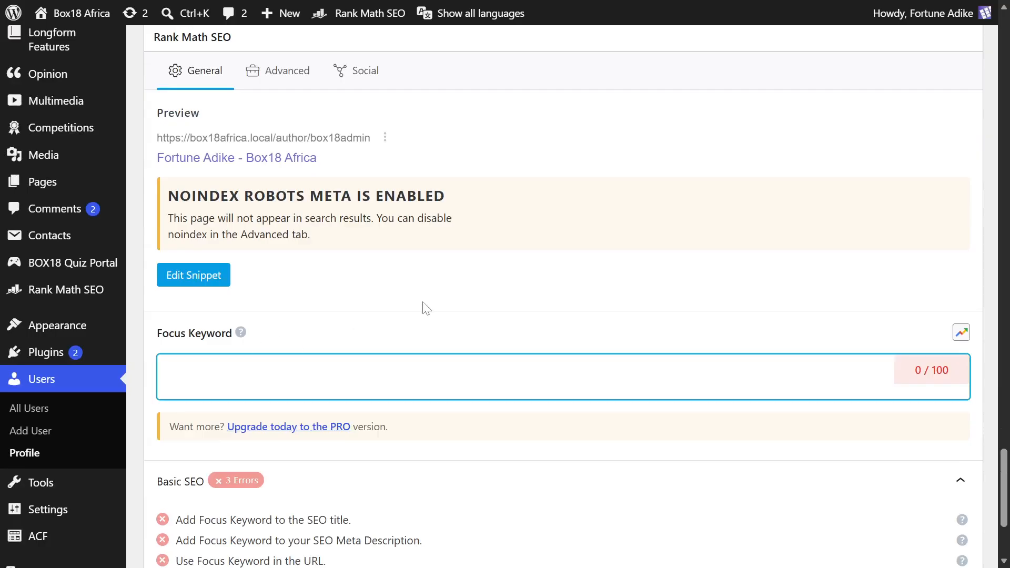
left_click(434, 322)
left_click(241, 370)
Examine the Rank Math SEO preview, Focus Keyword and Basic SEO checks through to the end of the profile page.
scroll(495, 318, "down", 3)
scroll(478, 341, "up", 6)
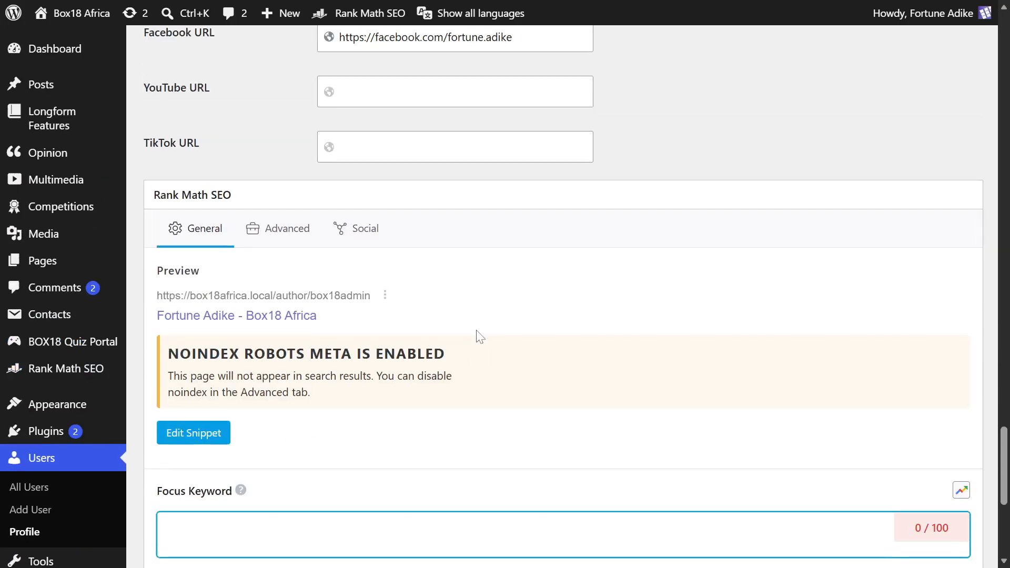
scroll(479, 335, "down", 5)
scroll(479, 329, "up", 6)
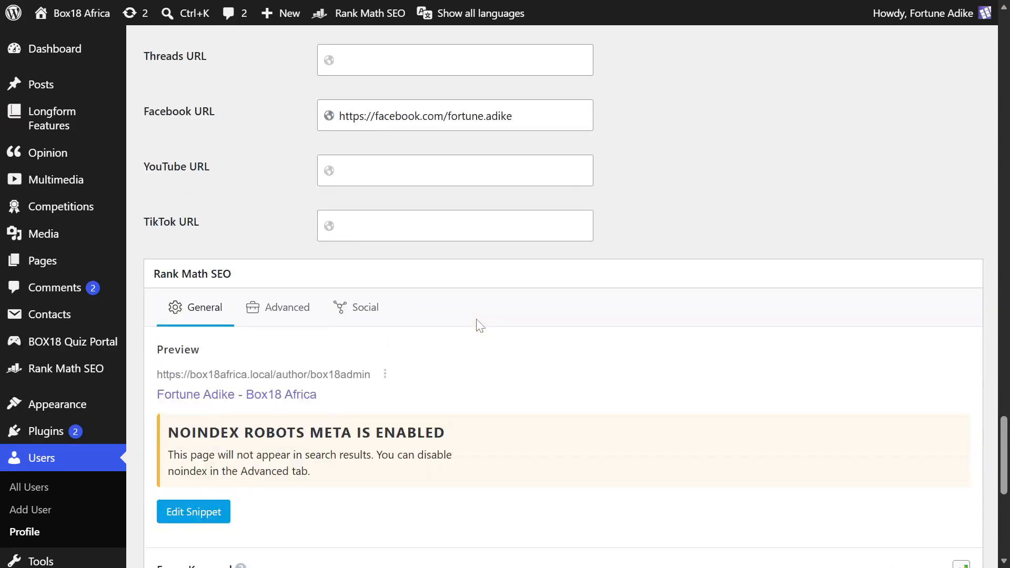
scroll(480, 326, "down", 4)
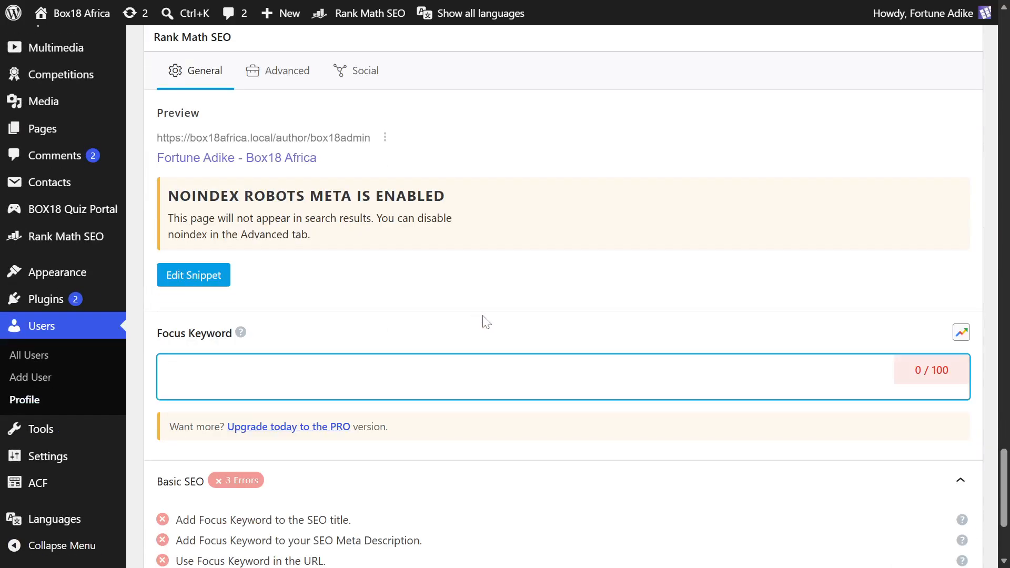
scroll(485, 320, "down", 3)
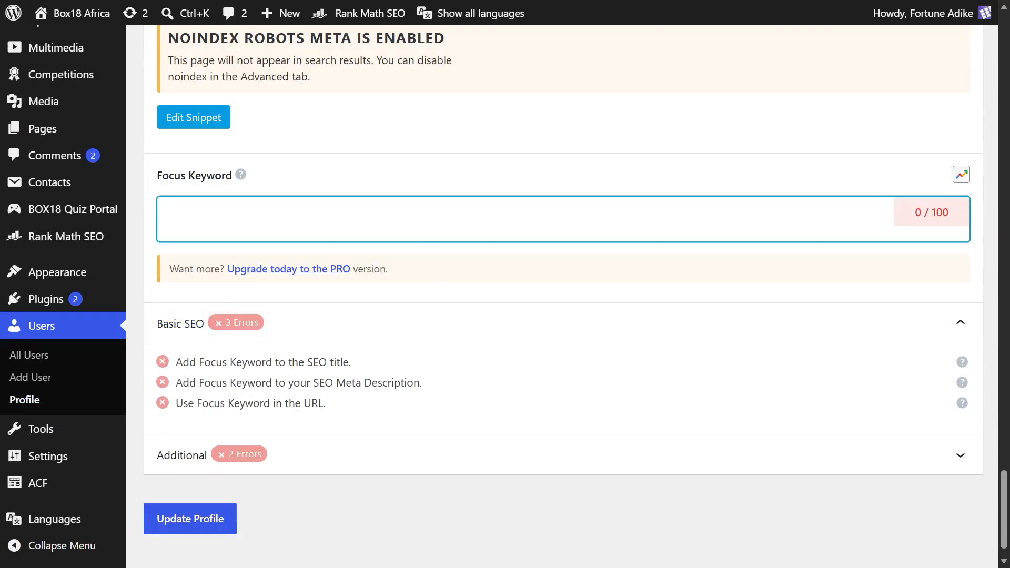
scroll(447, 230, "up", 5)
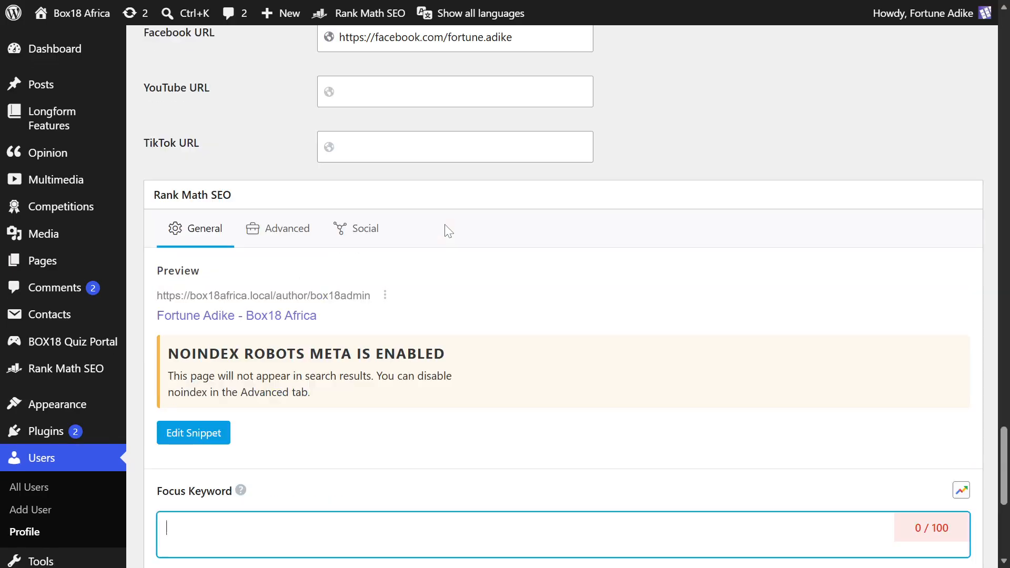
scroll(451, 232, "down", 6)
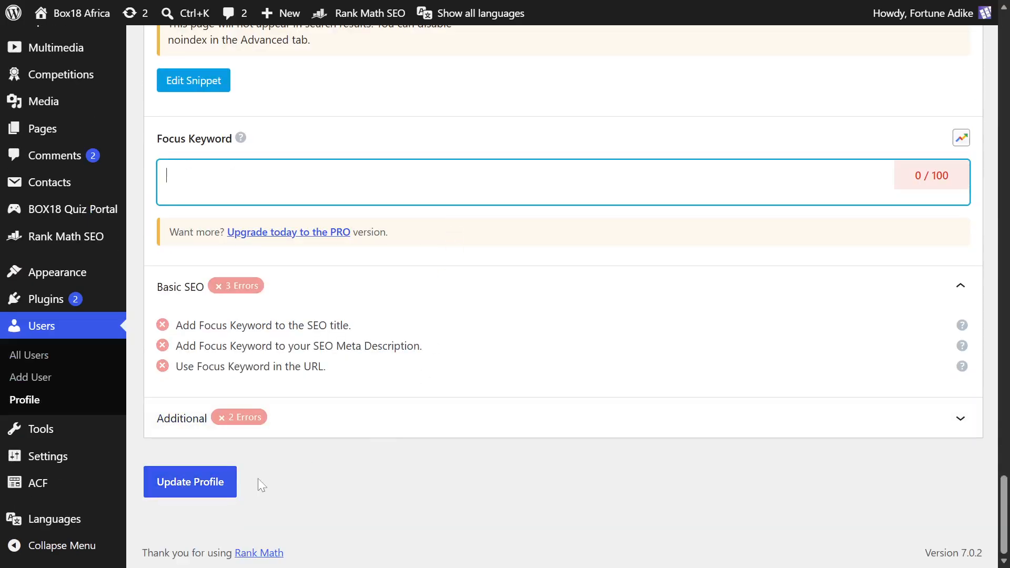
Return to the list of all users and open the subscriber's profile for editing.
left_click(32, 360)
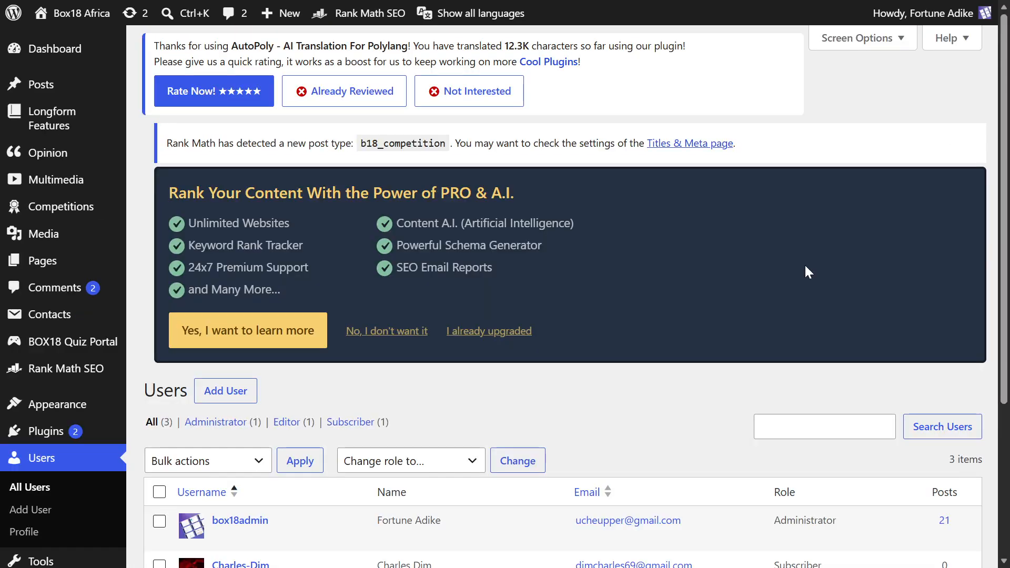
scroll(705, 481, "down", 4)
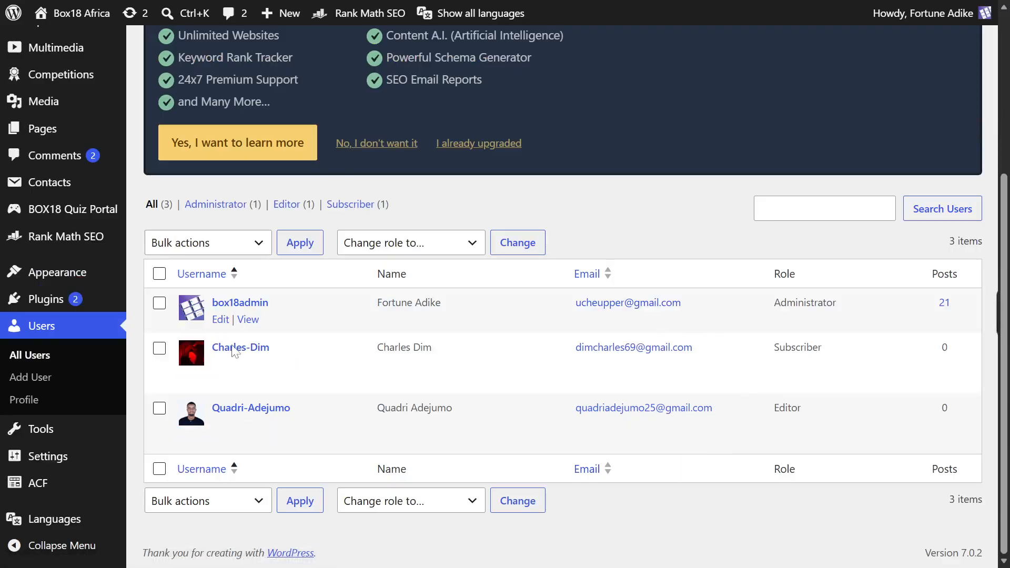
left_click(221, 365)
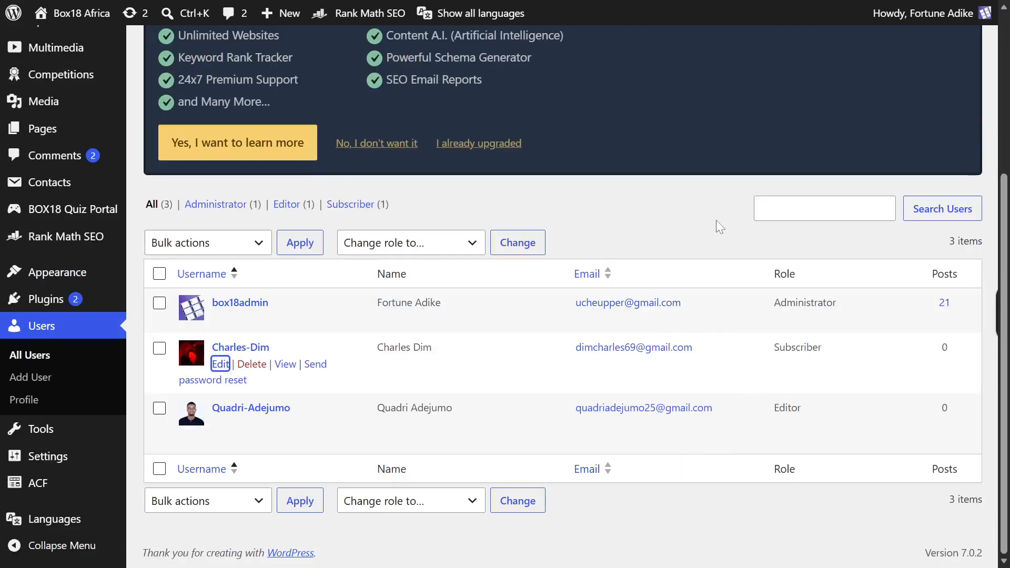
Find the Name section of the subscriber's profile and highlight the "Usernames cannot be changed." note, then clear the selection.
scroll(562, 253, "down", 20)
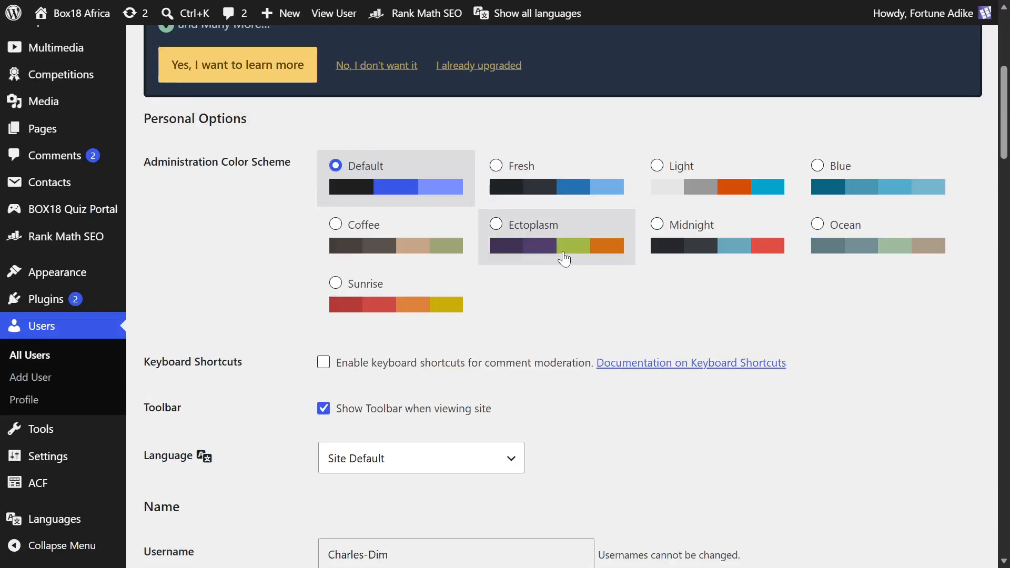
scroll(566, 255, "up", 6)
scroll(571, 259, "up", 3)
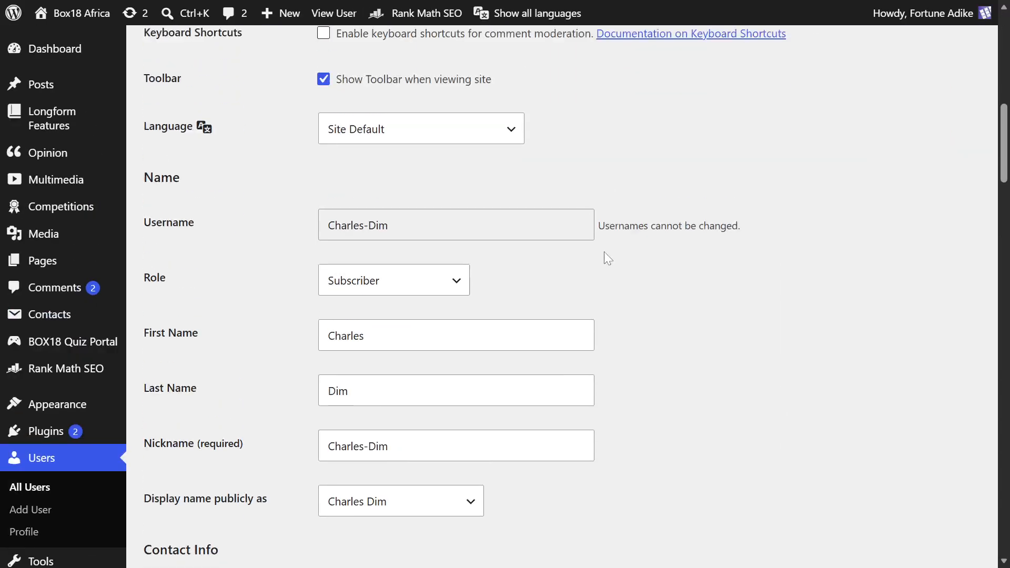
left_click_drag(765, 245, 575, 243)
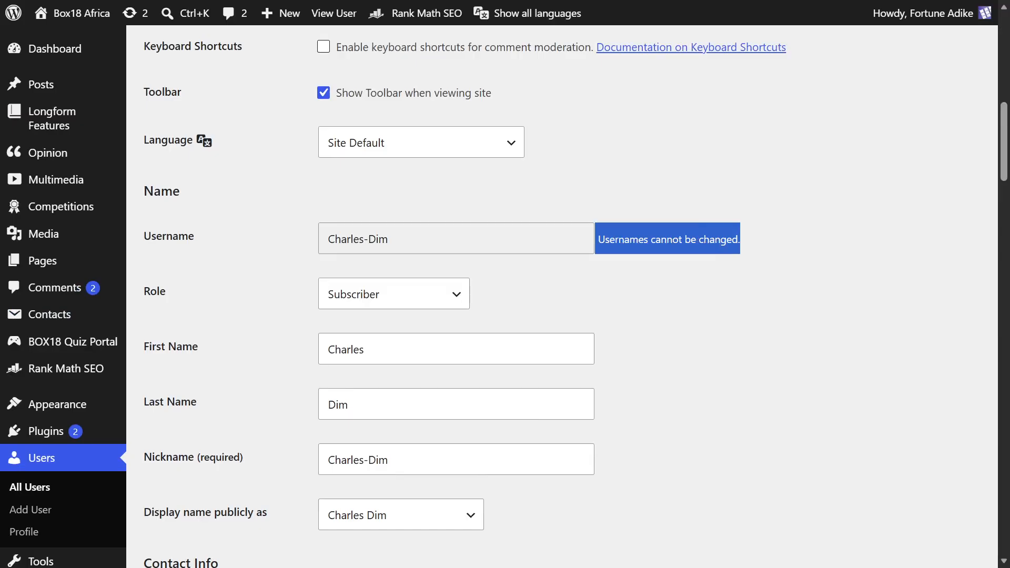
left_click(633, 288)
scroll(632, 288, "down", 6)
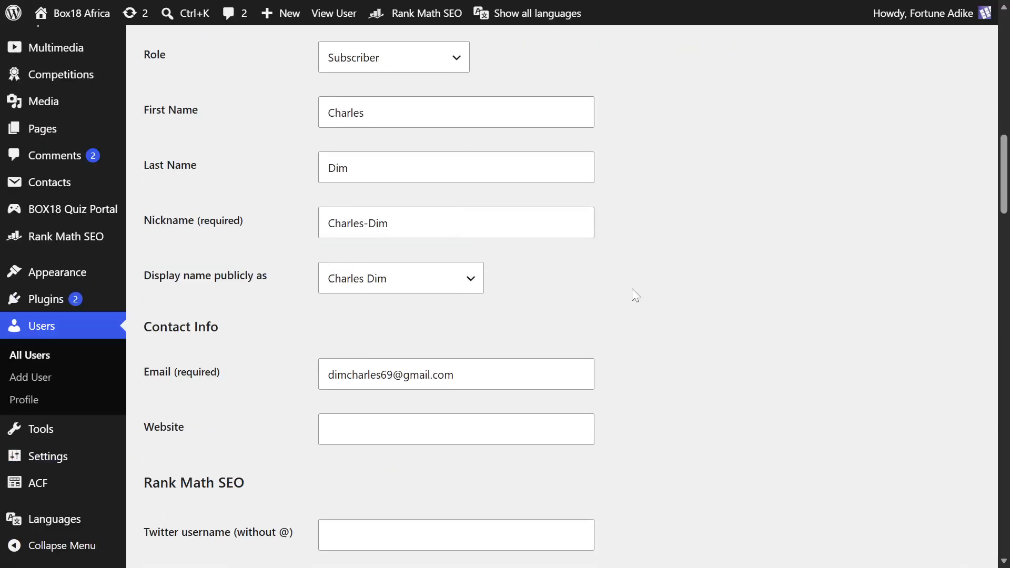
Look over the subscriber's profile from Personal Options to Application Passwords, placing the cursor in New Application Password Name without editing.
scroll(633, 289, "up", 11)
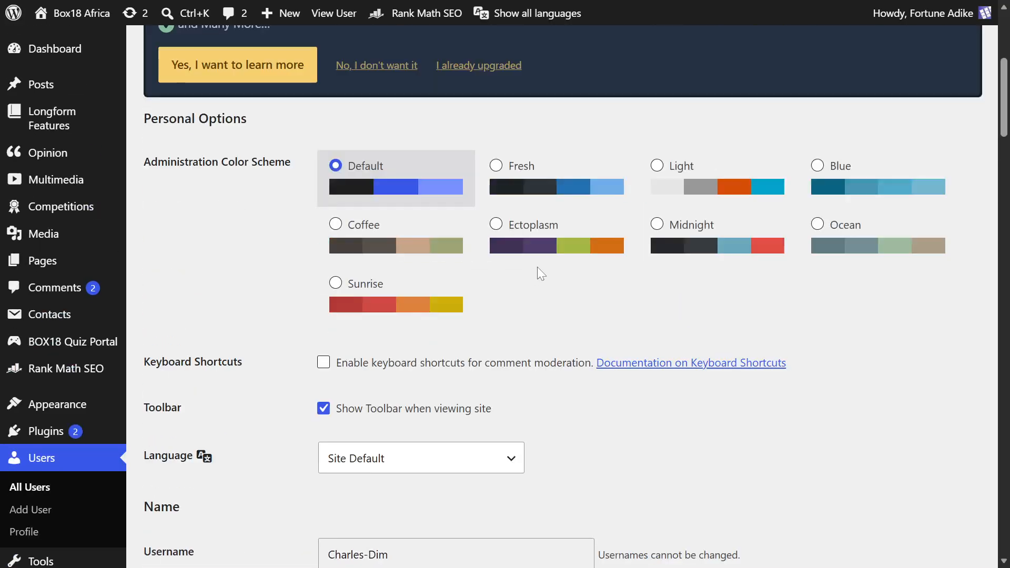
scroll(538, 268, "down", 7)
scroll(538, 266, "down", 20)
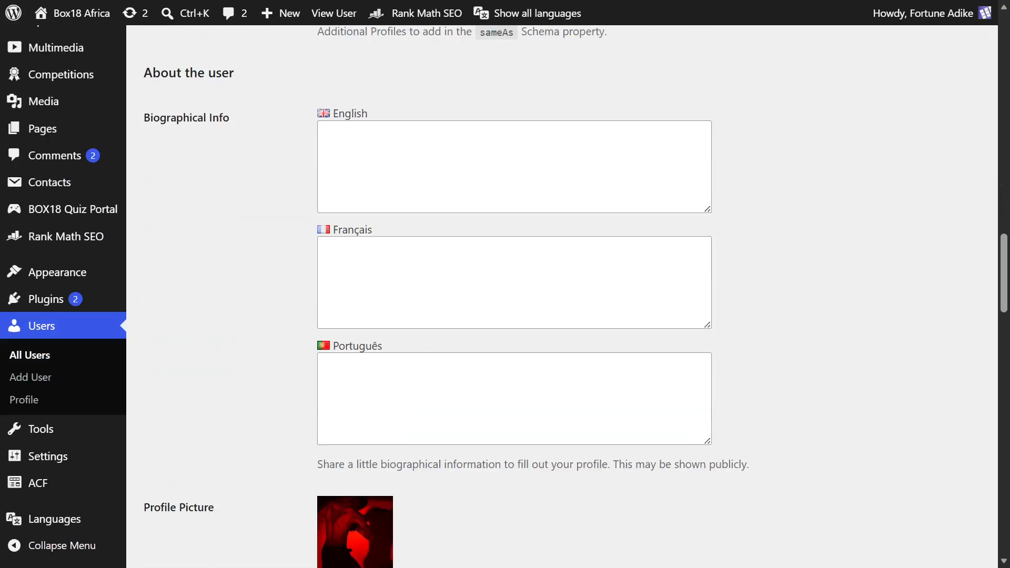
scroll(542, 274, "down", 6)
scroll(542, 274, "up", 7)
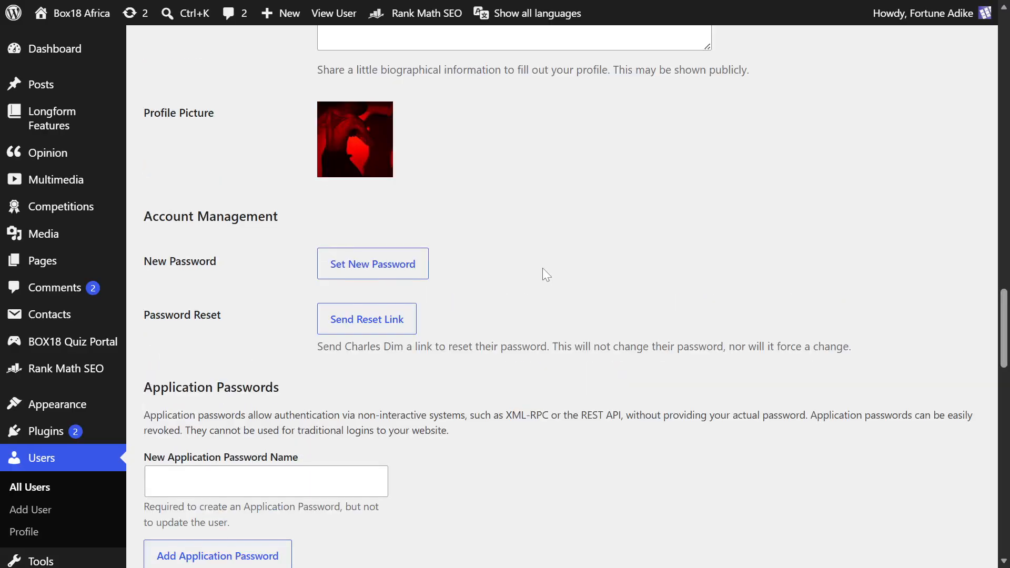
scroll(546, 275, "down", 3)
left_click(273, 322)
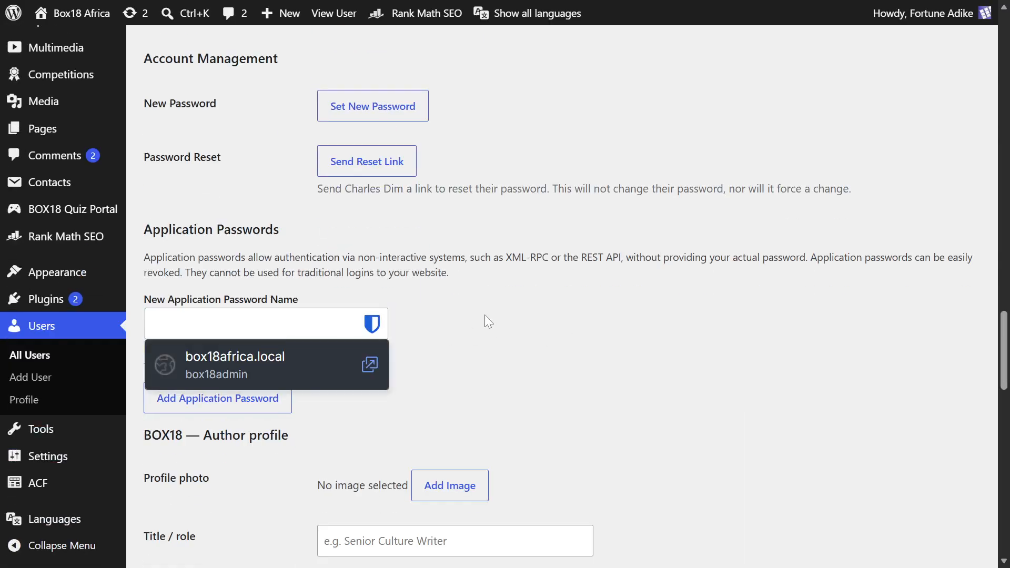
View the subscriber's BOX18 author profile fields and Rank Math SEO section down to the end of the page and back.
scroll(623, 291, "down", 7)
scroll(472, 267, "up", 2)
scroll(471, 267, "down", 6)
scroll(571, 298, "down", 8)
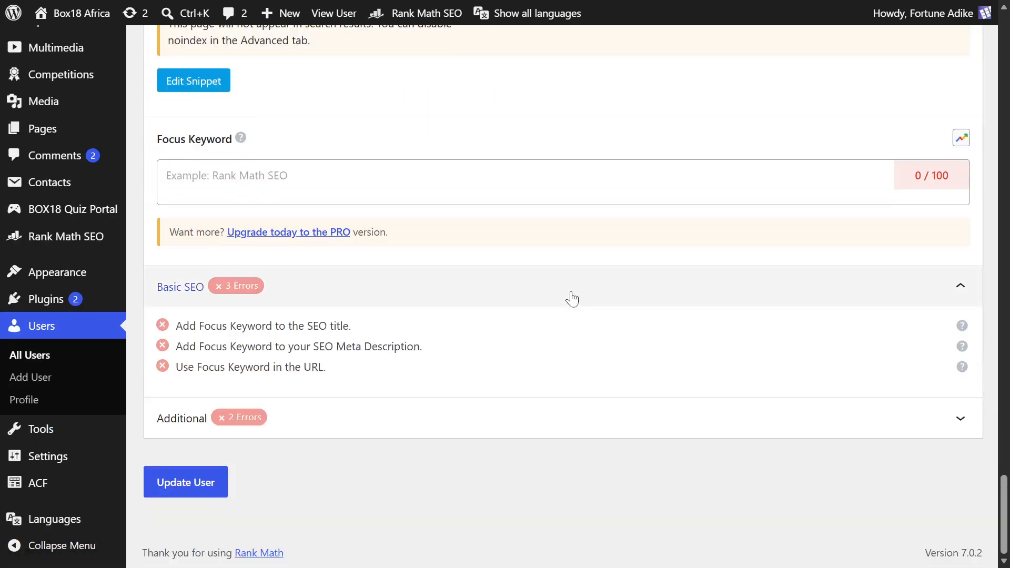
scroll(399, 286, "up", 3)
scroll(506, 276, "up", 15)
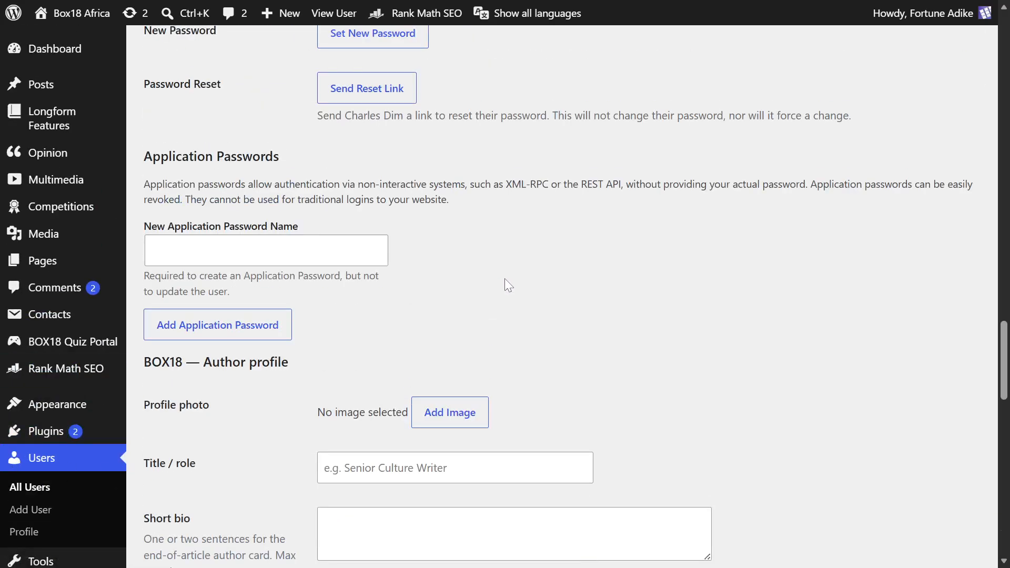
Review the subscriber's Name and Role fields again, and the profile sections down to Biographical Info.
scroll(505, 279, "up", 10)
scroll(266, 249, "up", 15)
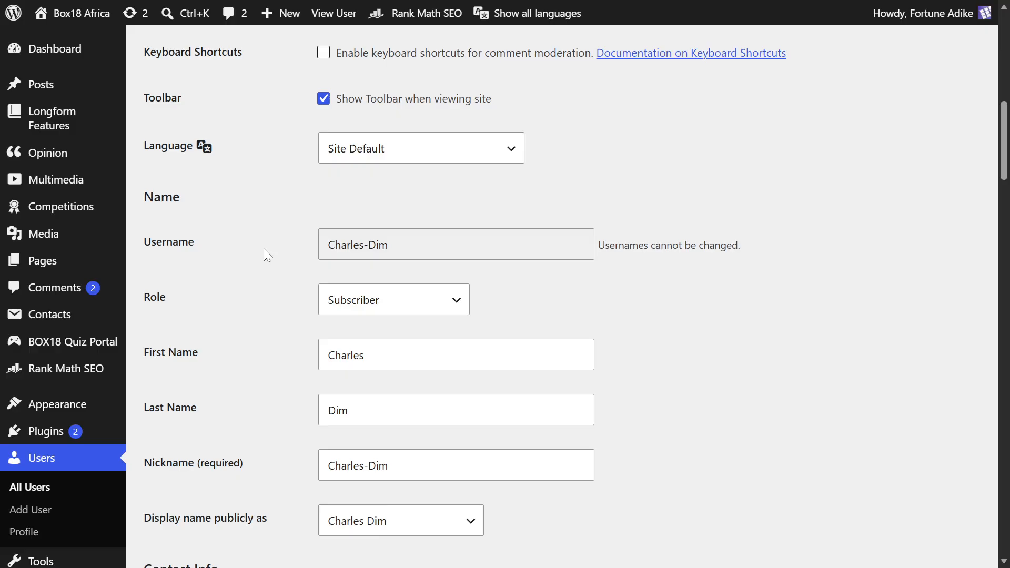
scroll(265, 251, "up", 5)
scroll(267, 255, "down", 6)
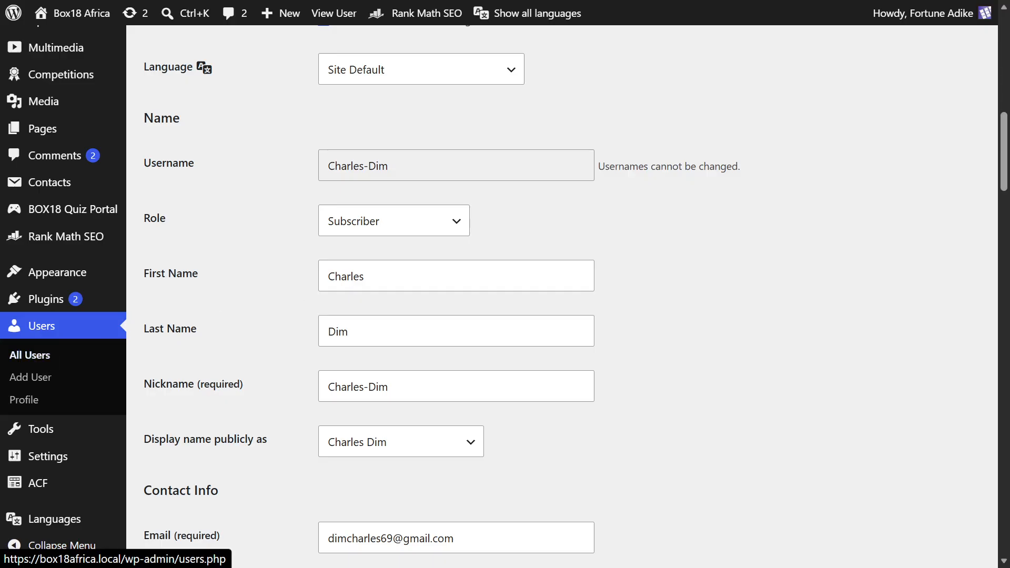
scroll(634, 233, "down", 8)
scroll(614, 276, "up", 15)
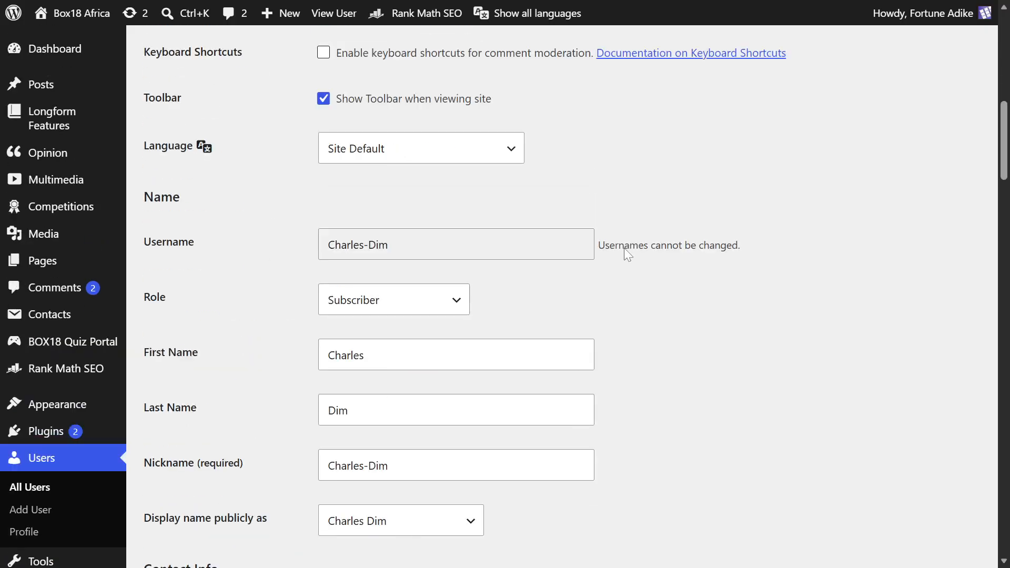
scroll(625, 246, "down", 15)
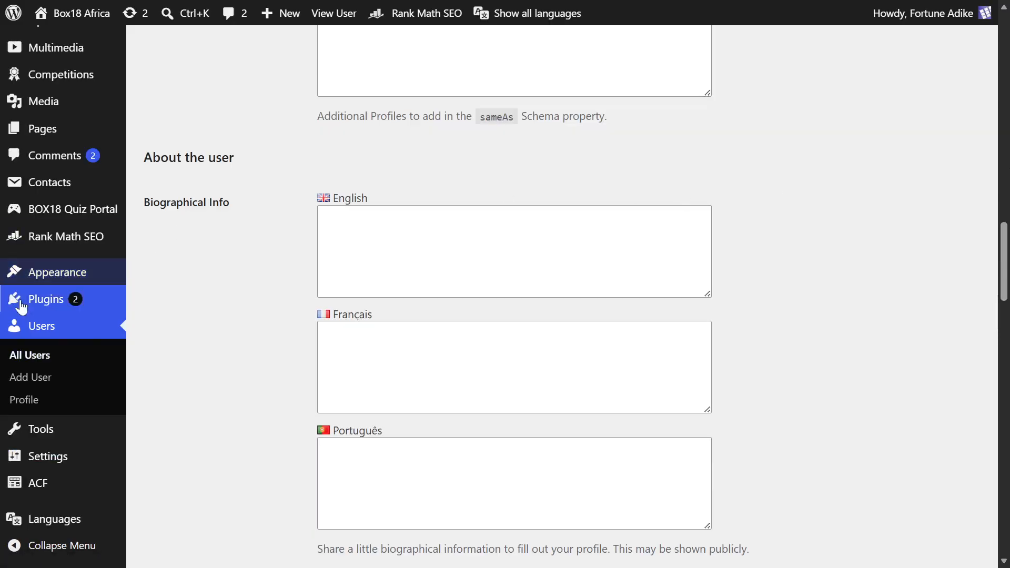
Open the form for adding a new user and look over its fields.
left_click(48, 380)
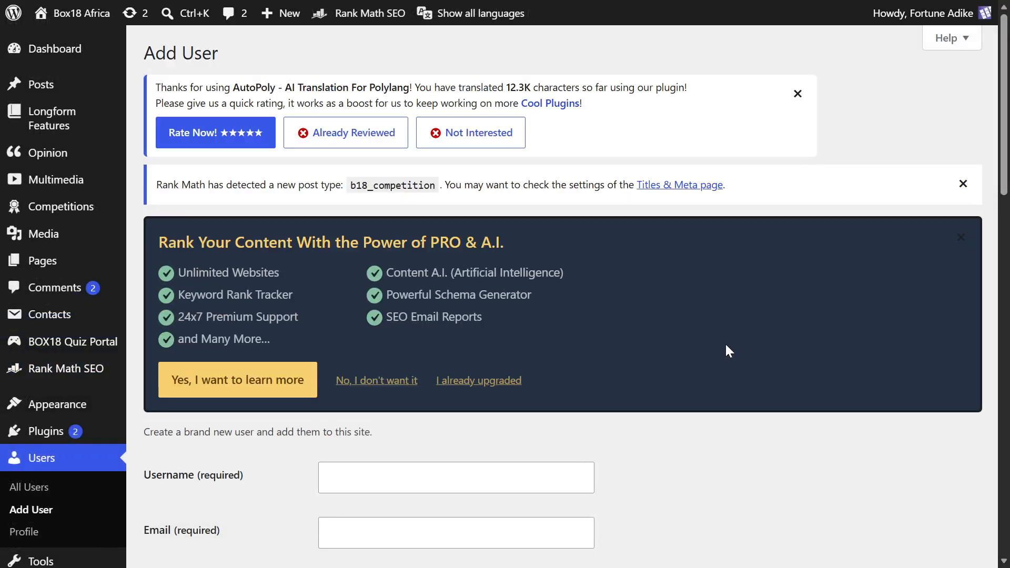
scroll(726, 343, "down", 5)
scroll(709, 313, "up", 1)
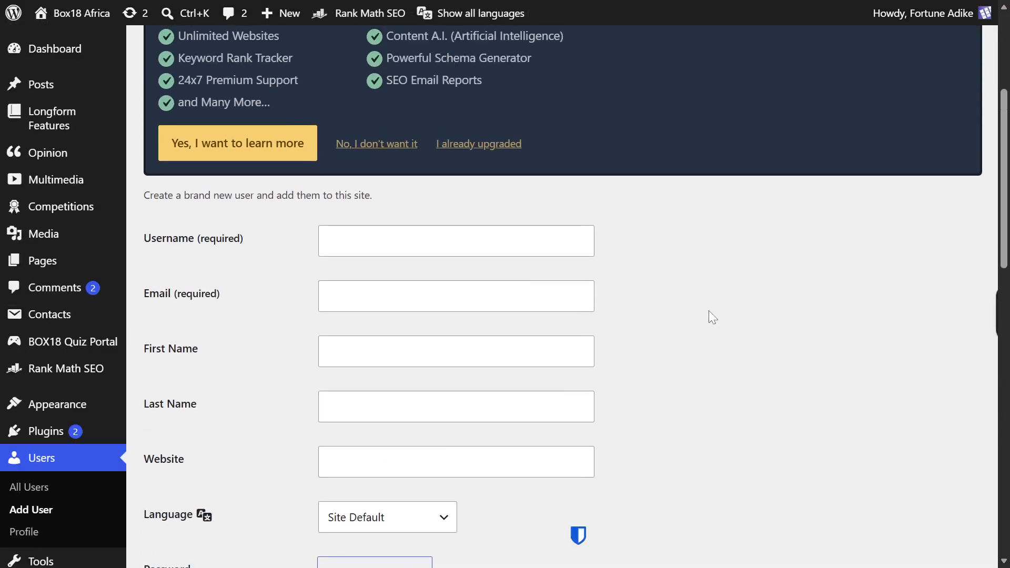
scroll(709, 312, "down", 2)
scroll(708, 313, "up", 2)
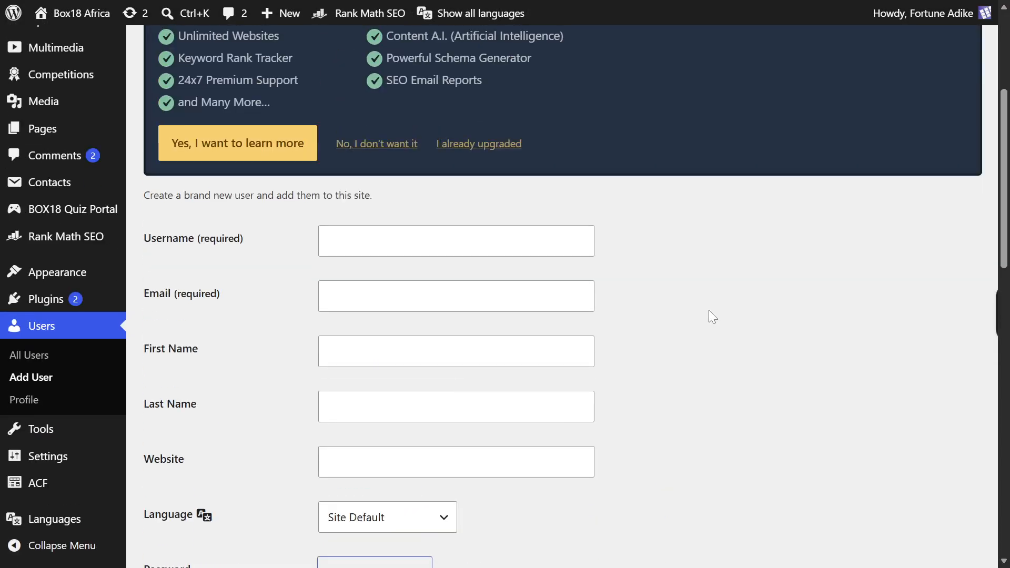
Point out the required Username and Email fields of the new user form, placing the cursor in each without entering anything.
left_click(447, 250)
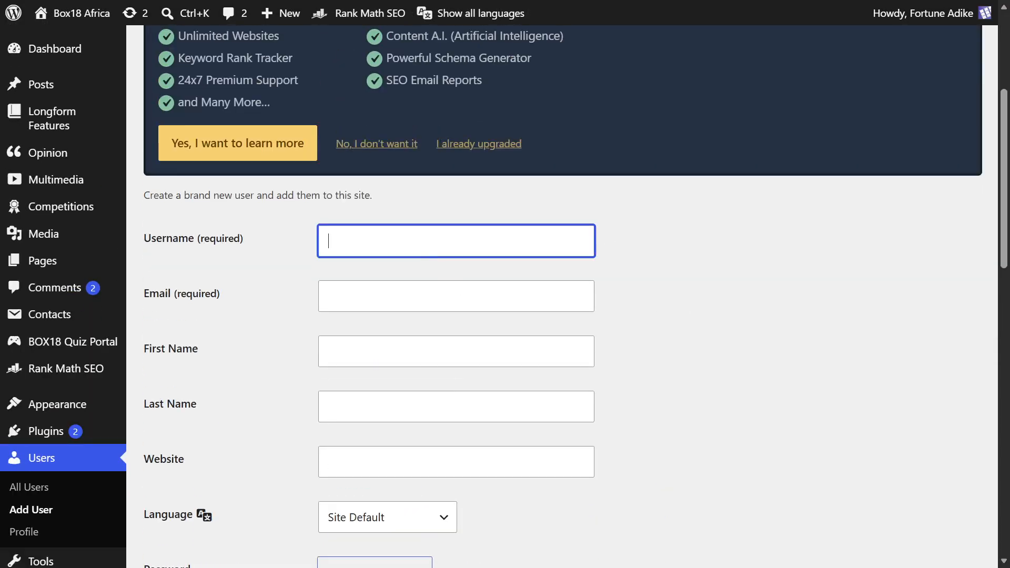
left_click(651, 228)
left_click(531, 297)
left_click(632, 298)
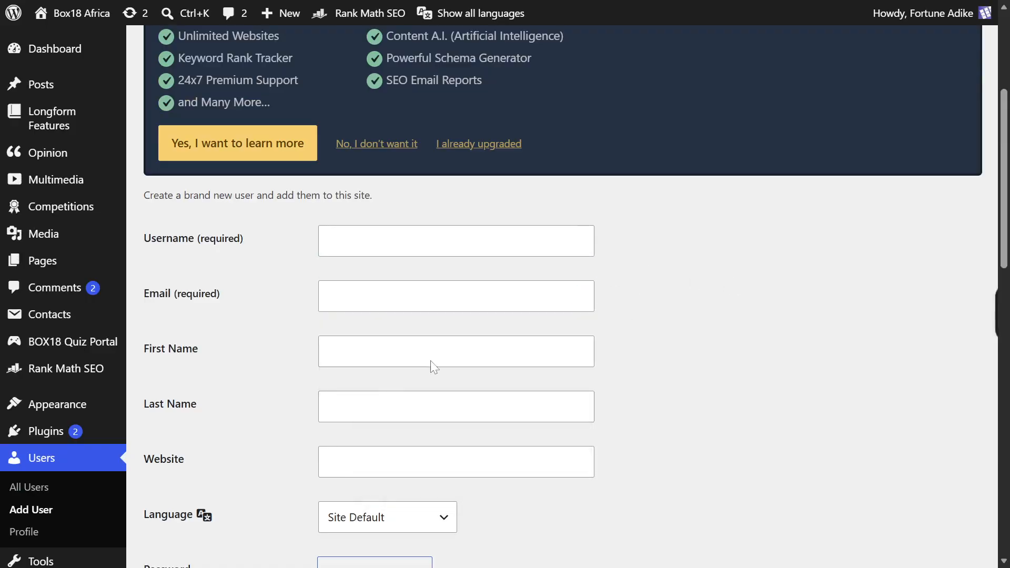
Review the new user form's fields from Username and Email through Language, Password and Send User Notification.
scroll(757, 298, "down", 4)
scroll(473, 255, "up", 4)
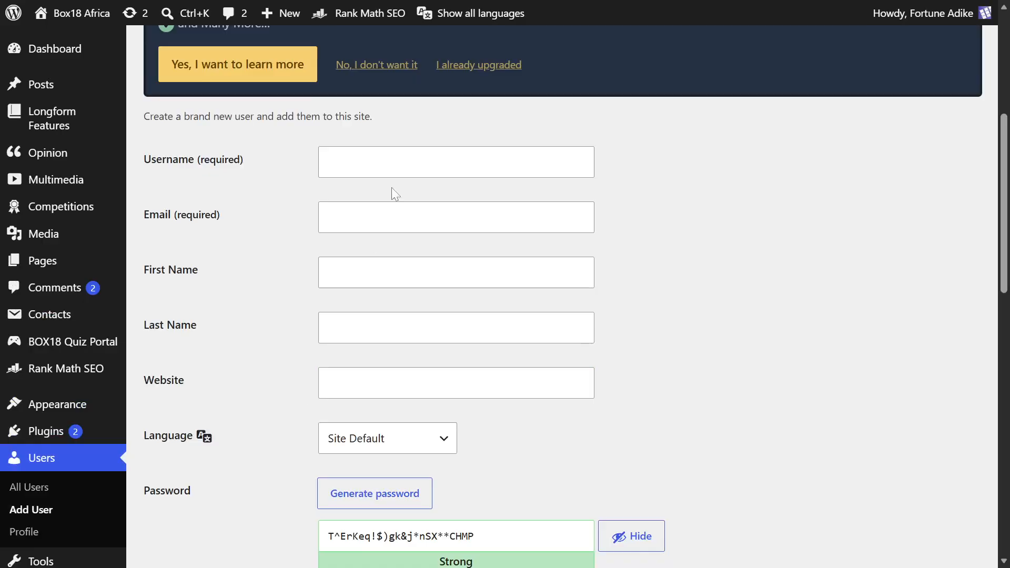
scroll(600, 287, "down", 3)
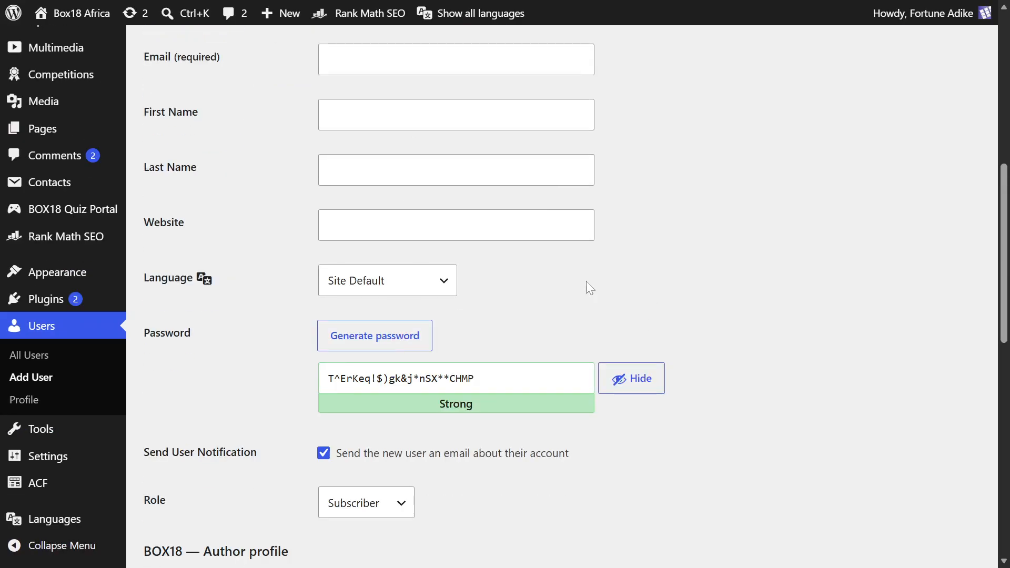
scroll(505, 295, "up", 3)
scroll(550, 324, "down", 6)
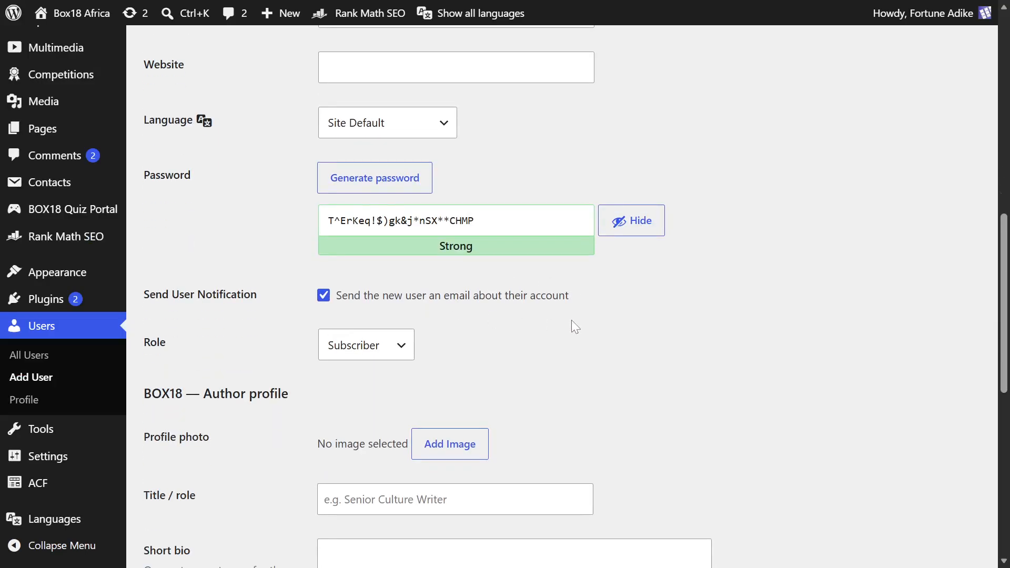
scroll(672, 324, "up", 3)
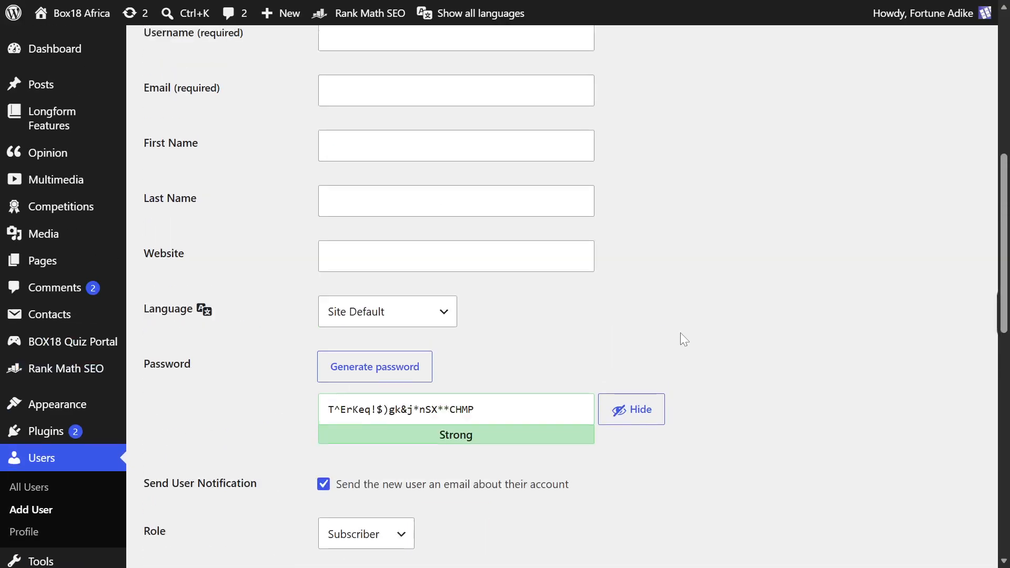
scroll(683, 339, "up", 2)
scroll(681, 339, "down", 3)
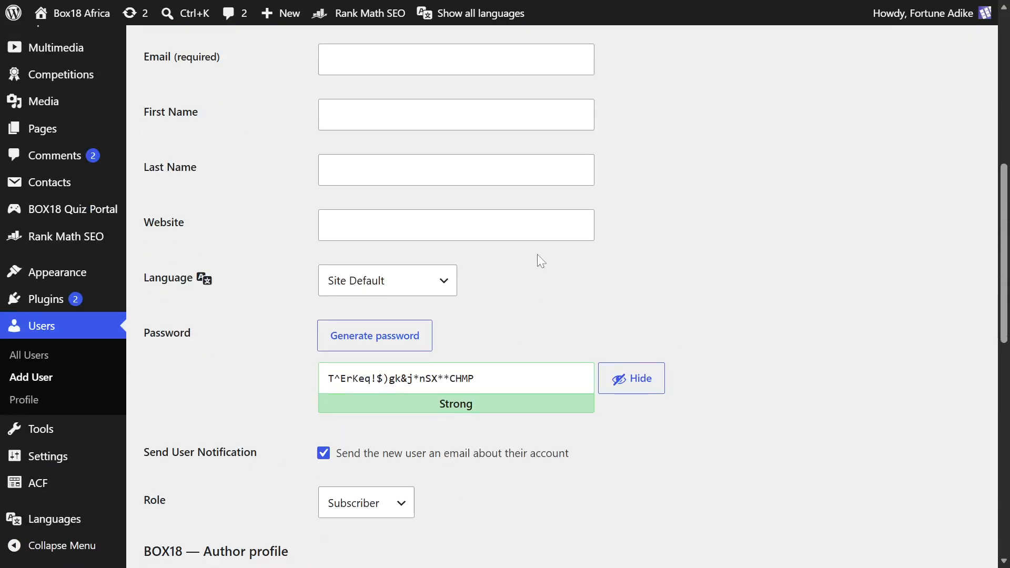
scroll(559, 298, "up", 3)
scroll(474, 326, "down", 3)
scroll(322, 453, "down", 2)
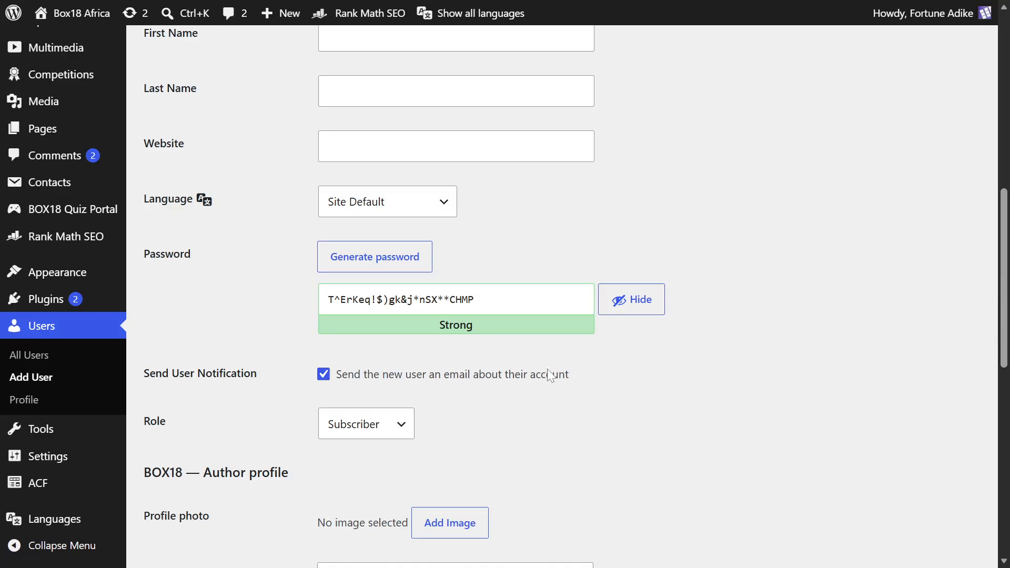
View the roles that can be assigned to the new user, from Subscriber to Administrator, without choosing one.
scroll(550, 389, "down", 3)
left_click(379, 272)
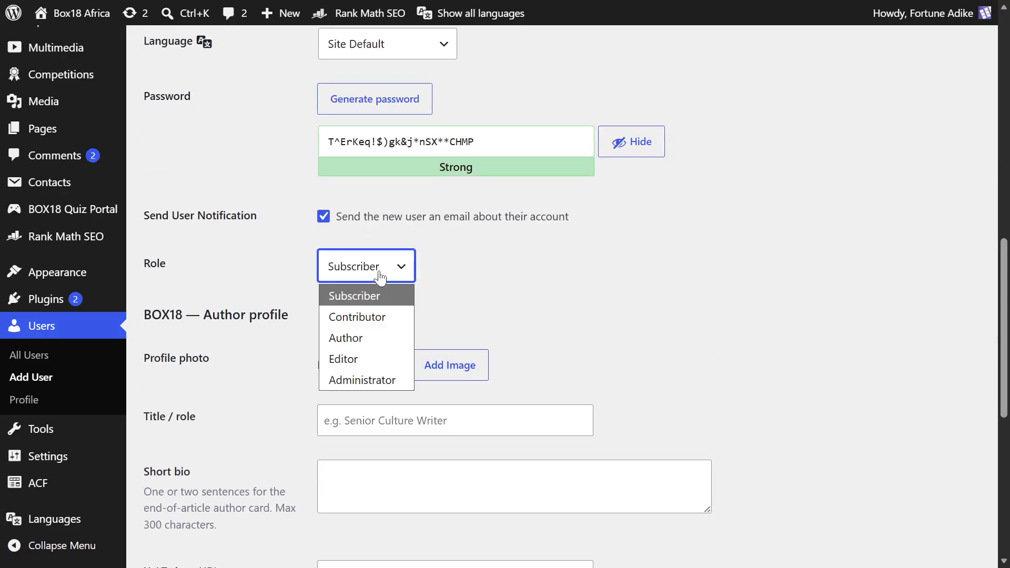
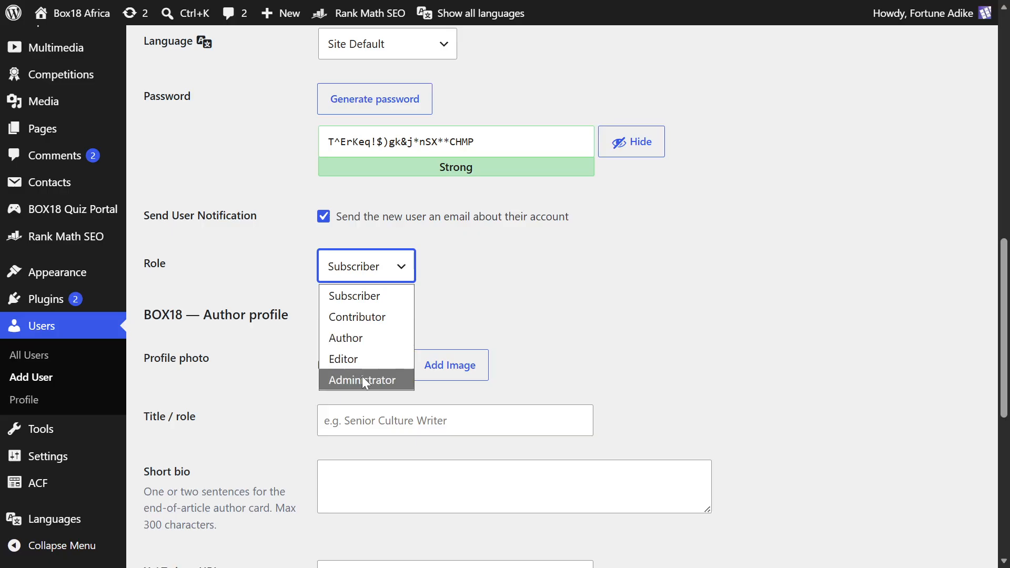
left_click(541, 330)
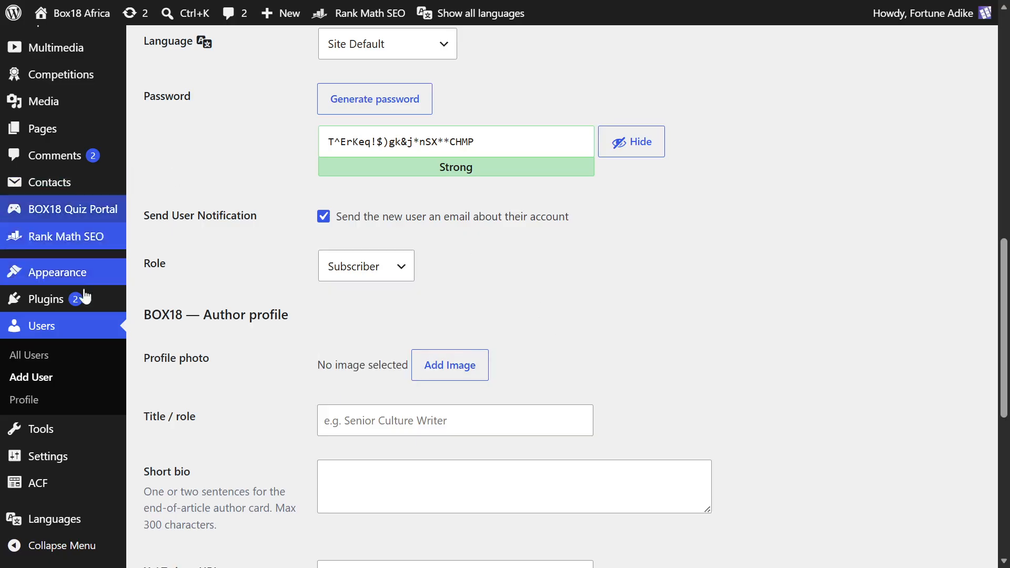
Look over the admin menu alongside the new user form, and recheck the Role options several times without selecting any.
scroll(45, 368, "up", 6)
scroll(48, 335, "down", 6)
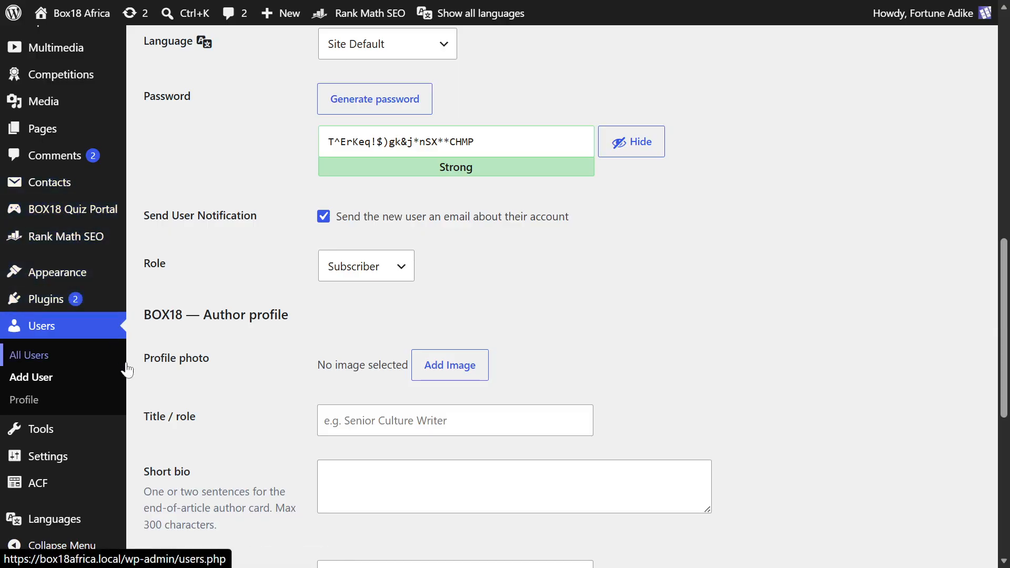
scroll(79, 83, "up", 12)
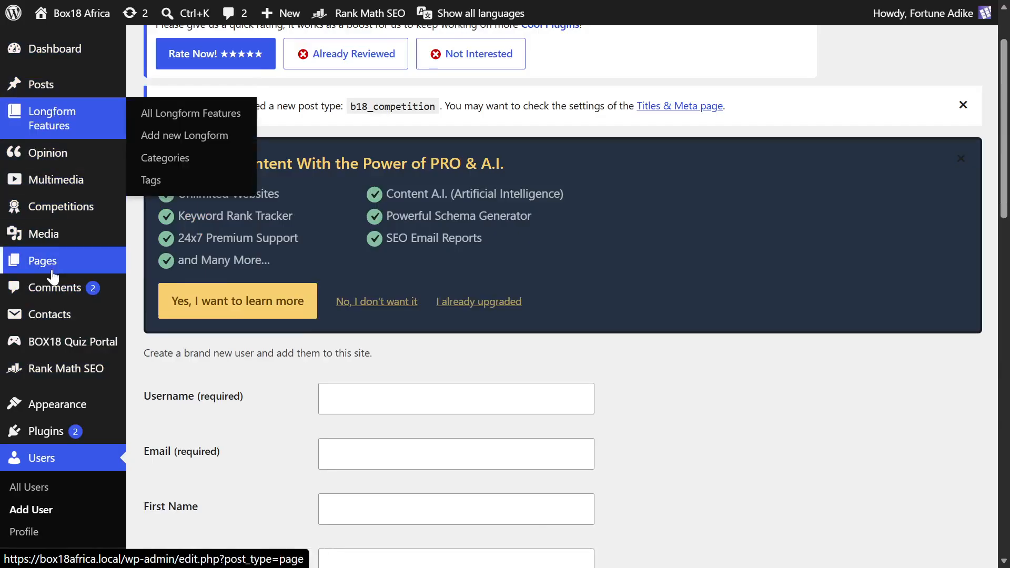
scroll(68, 386, "down", 9)
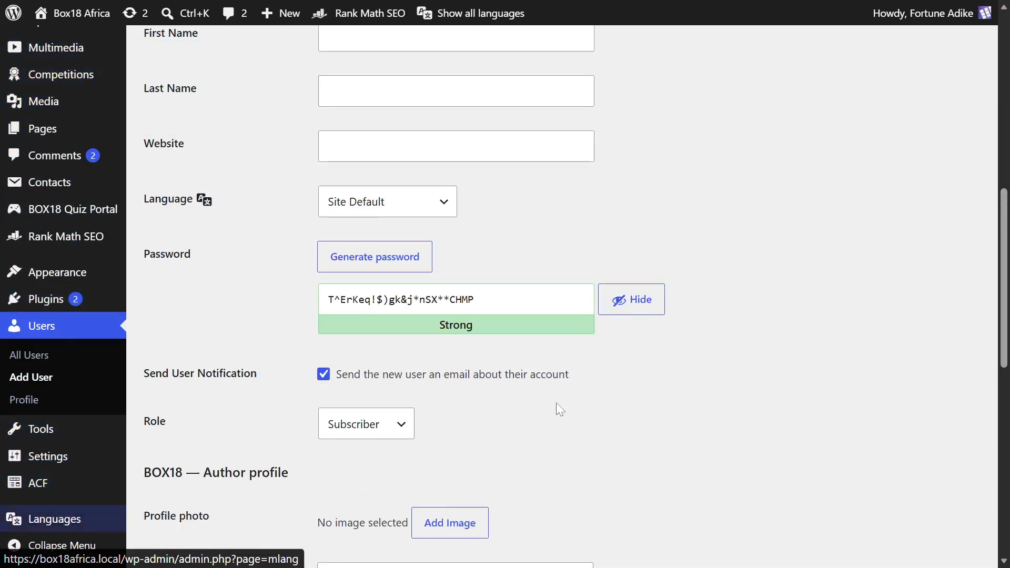
left_click(377, 440)
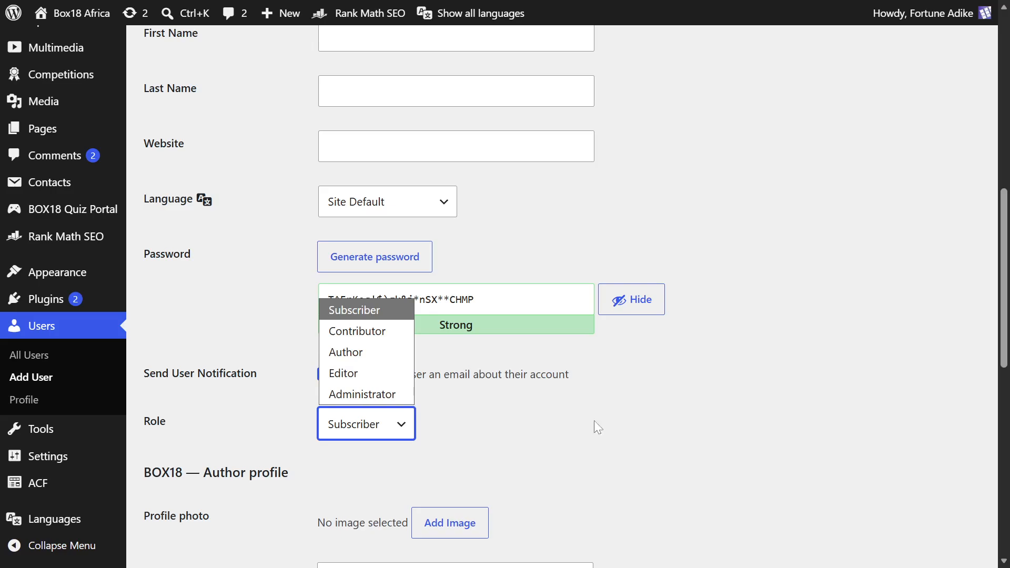
left_click(510, 412)
left_click(375, 421)
left_click(592, 424)
left_click(392, 437)
left_click(472, 426)
left_click(388, 422)
left_click(495, 417)
Examine the new user form's BOX18 author profile fields, from Profile photo and Title / role to the social media URLs.
scroll(491, 410, "down", 5)
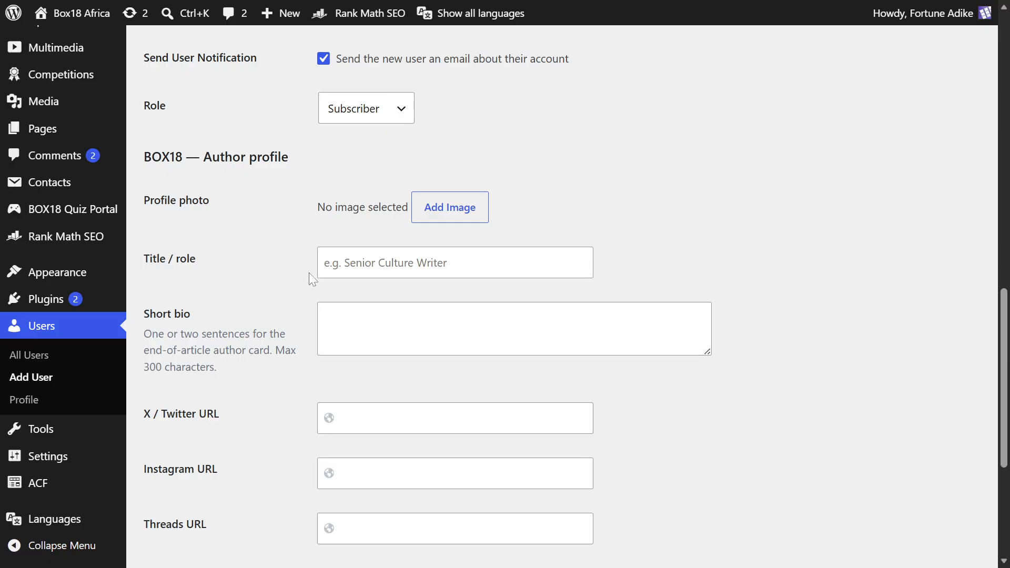
scroll(306, 288, "down", 5)
scroll(306, 289, "up", 5)
scroll(312, 256, "up", 2)
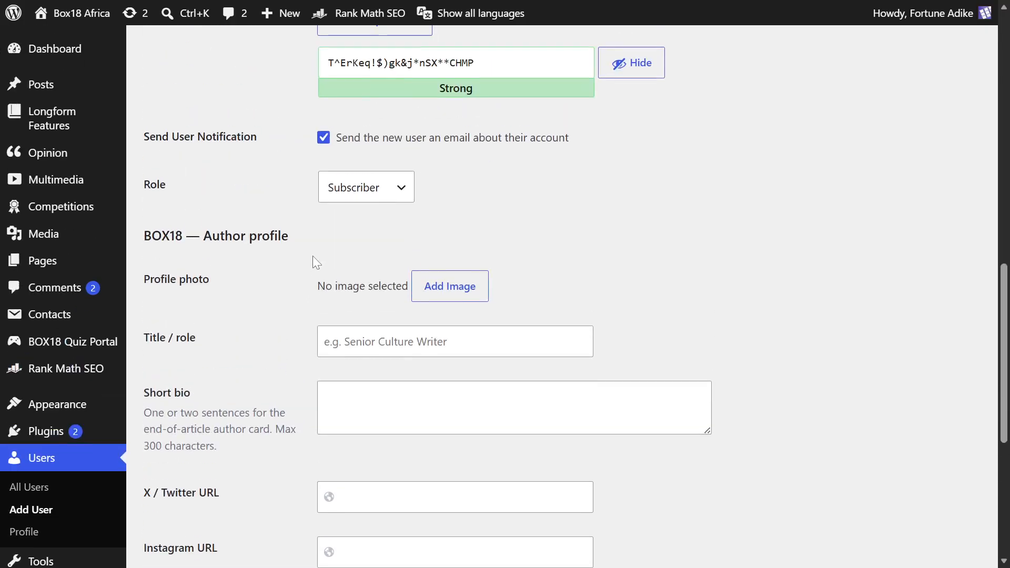
scroll(311, 263, "down", 5)
scroll(314, 406, "up", 7)
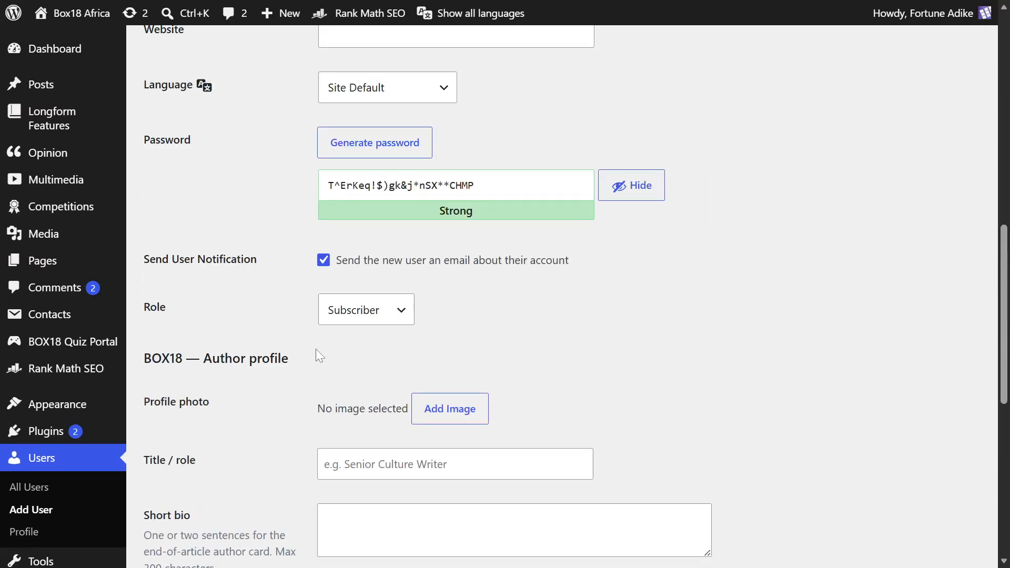
scroll(292, 426, "down", 5)
scroll(303, 439, "up", 4)
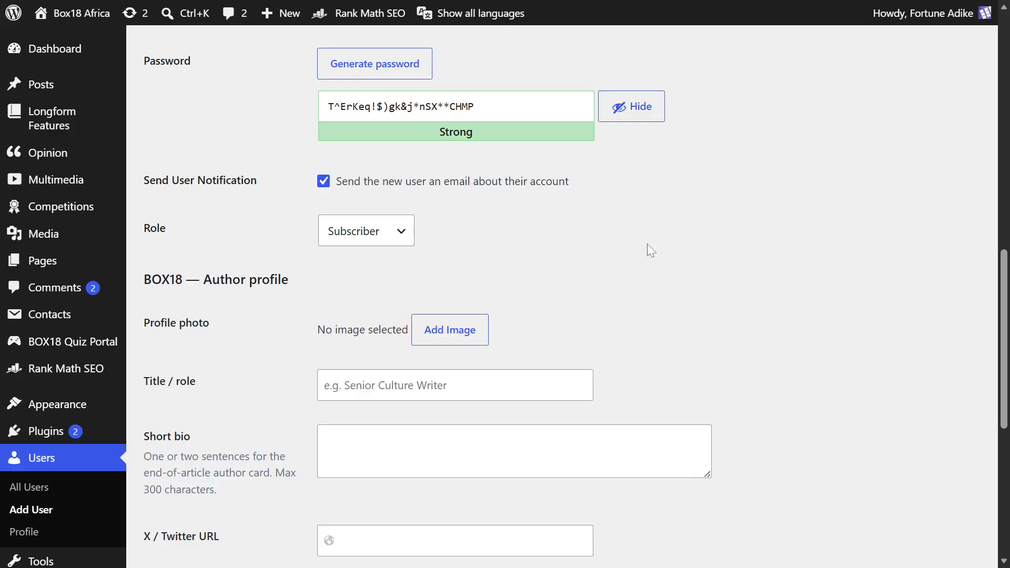
scroll(279, 415, "down", 5)
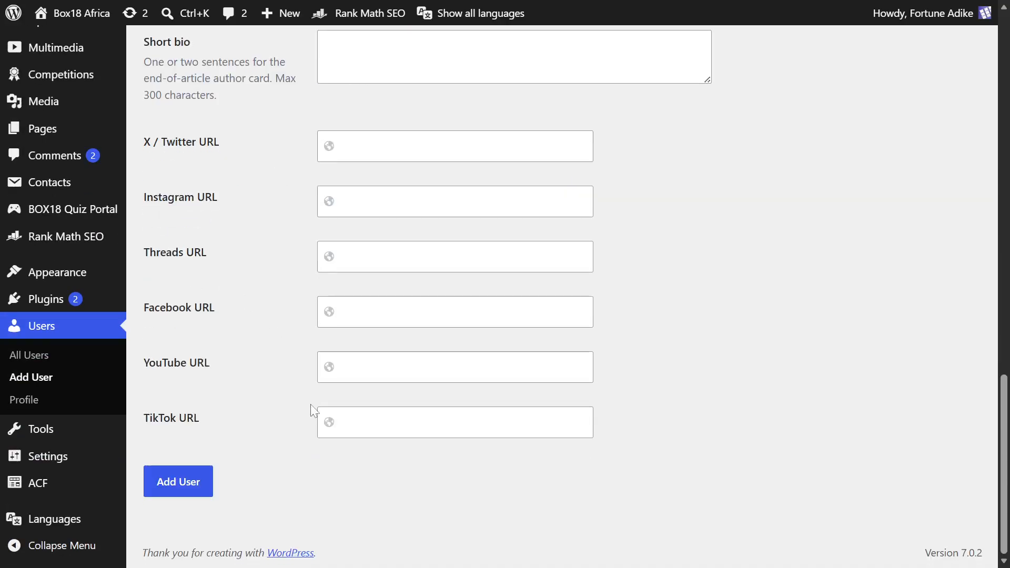
scroll(278, 425, "up", 5)
scroll(270, 416, "down", 5)
scroll(297, 334, "up", 3)
scroll(298, 333, "down", 3)
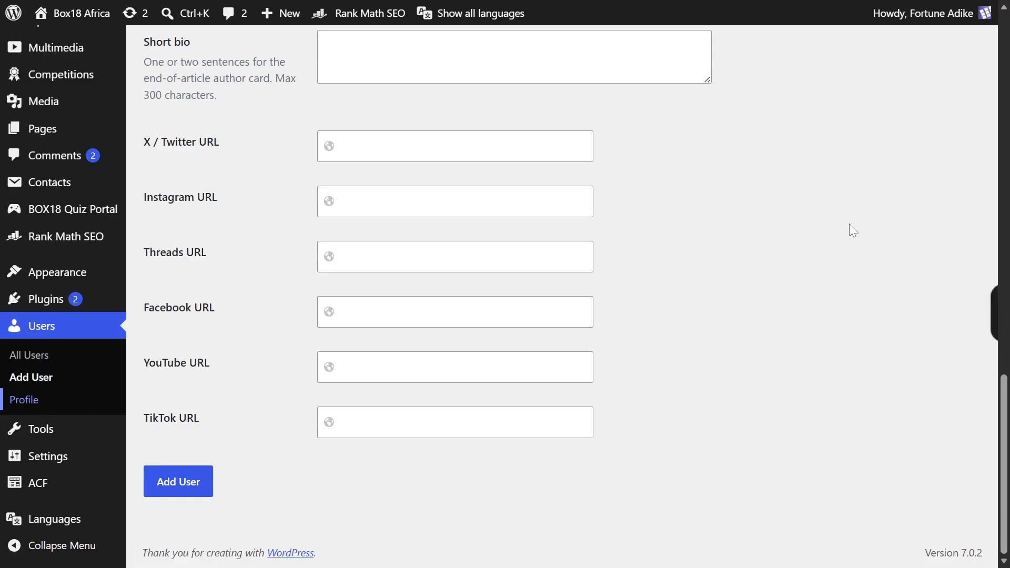
Open your own user profile and look over its Personal Options, Name, Contact Info and Rank Math SEO fields.
scroll(631, 432, "down", 5)
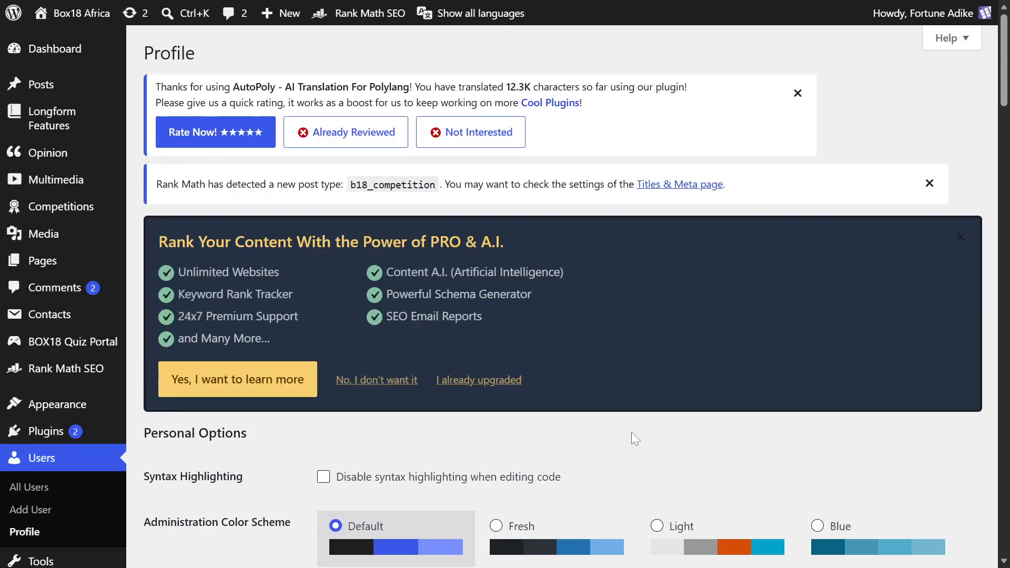
scroll(625, 407, "down", 7)
scroll(618, 382, "down", 6)
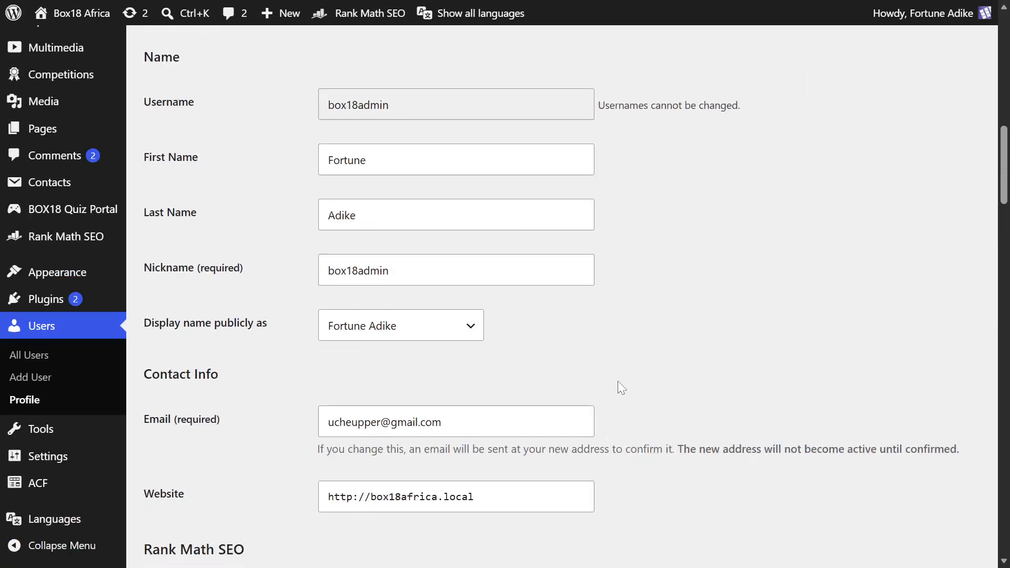
scroll(625, 392, "down", 12)
scroll(626, 392, "up", 18)
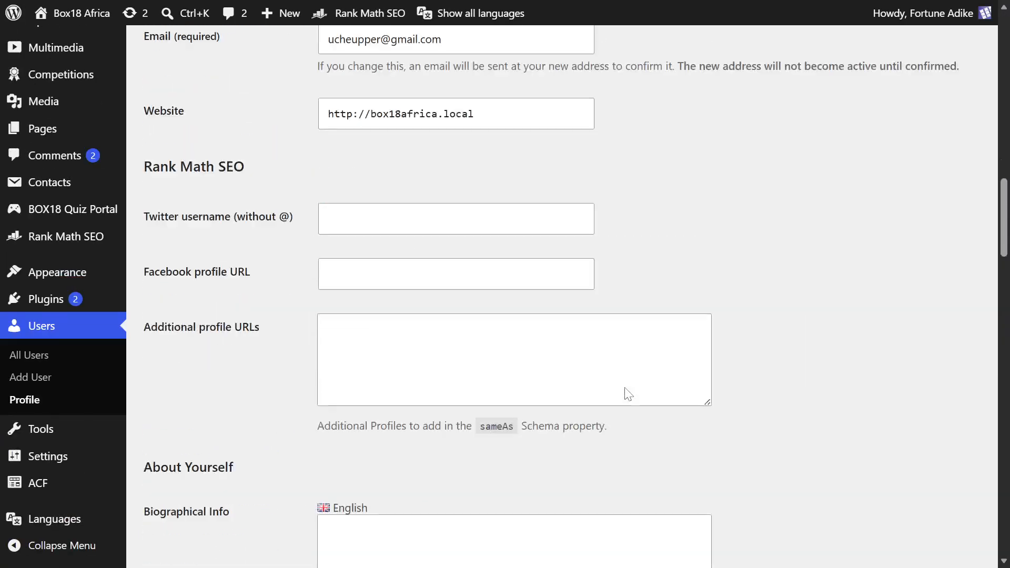
scroll(626, 392, "up", 7)
scroll(649, 384, "down", 11)
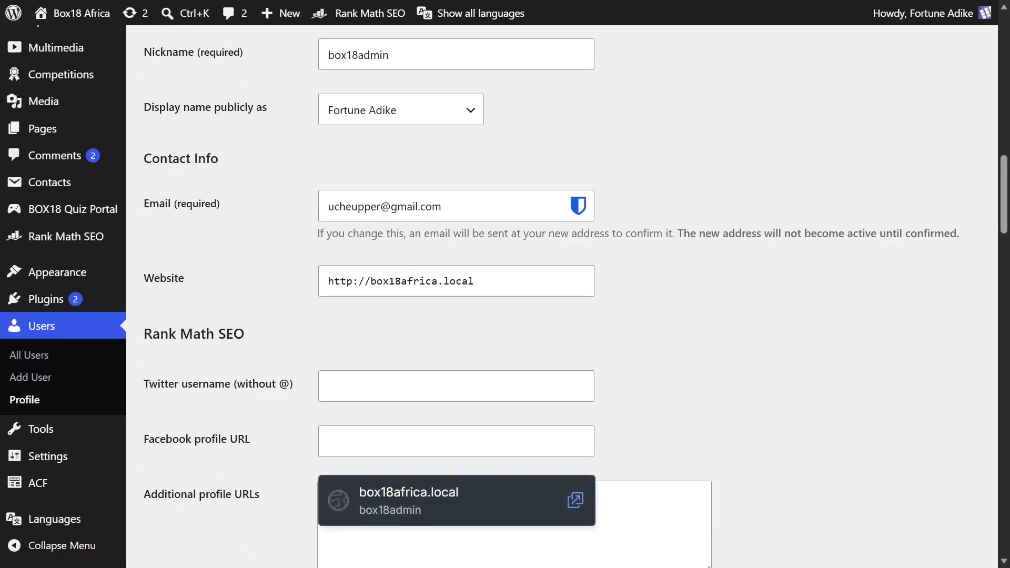
scroll(653, 352, "up", 15)
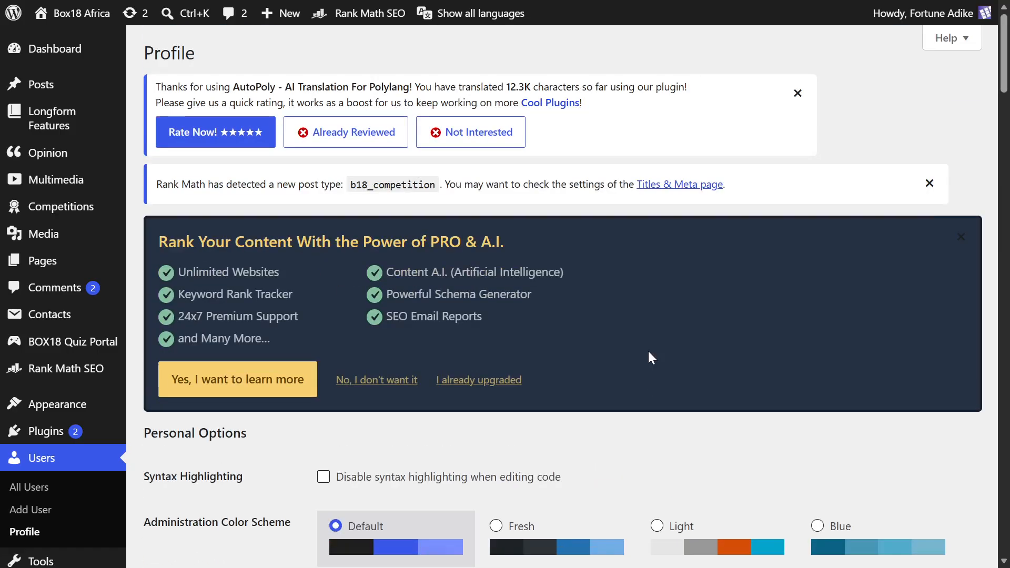
View the rest of your own profile, through Account Management, Application Passwords, BOX18 author profile and Rank Math SEO, to its end.
scroll(648, 350, "down", 8)
scroll(644, 351, "up", 8)
scroll(561, 322, "down", 16)
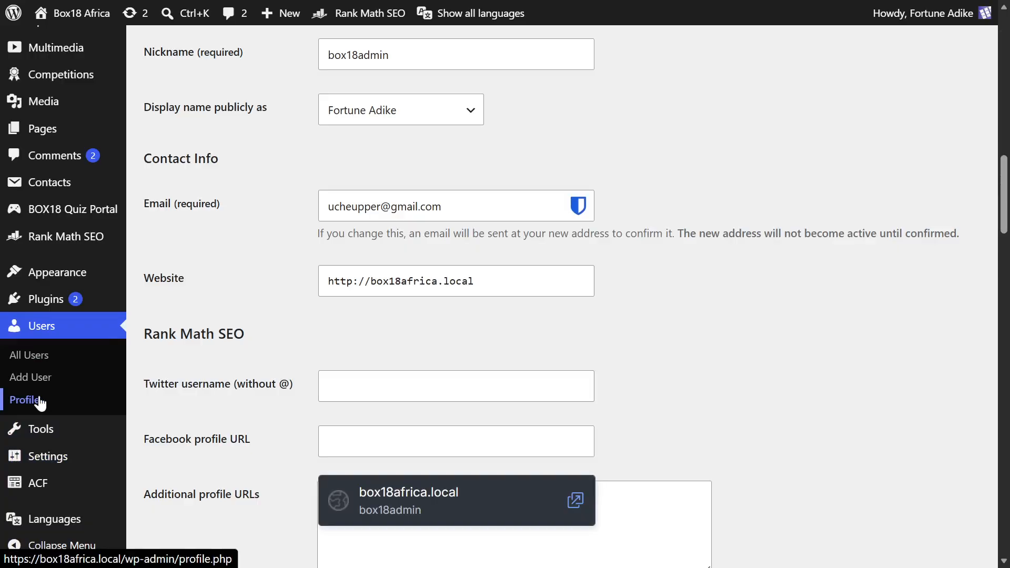
scroll(635, 394, "down", 20)
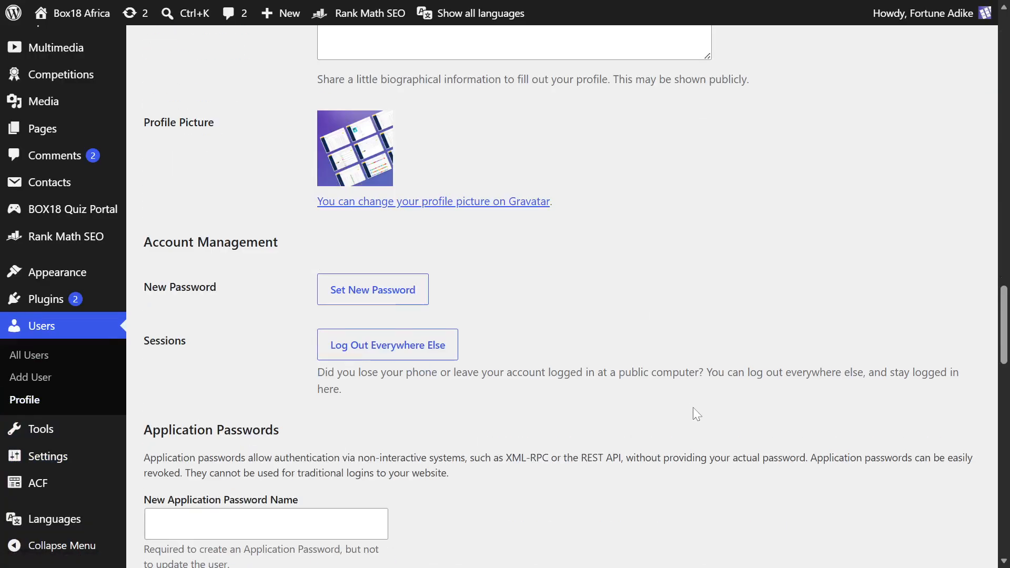
scroll(606, 363, "down", 14)
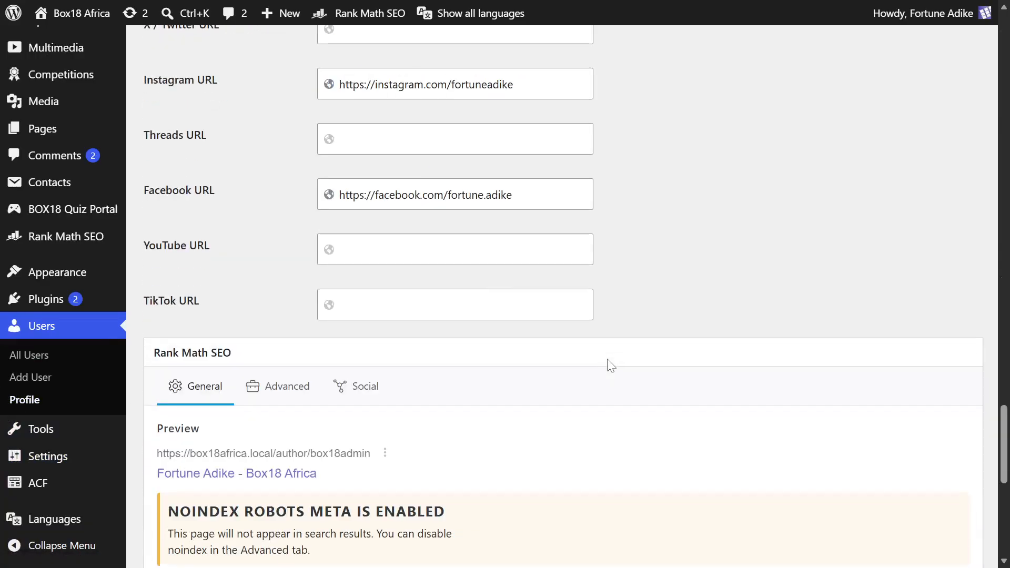
scroll(605, 363, "up", 6)
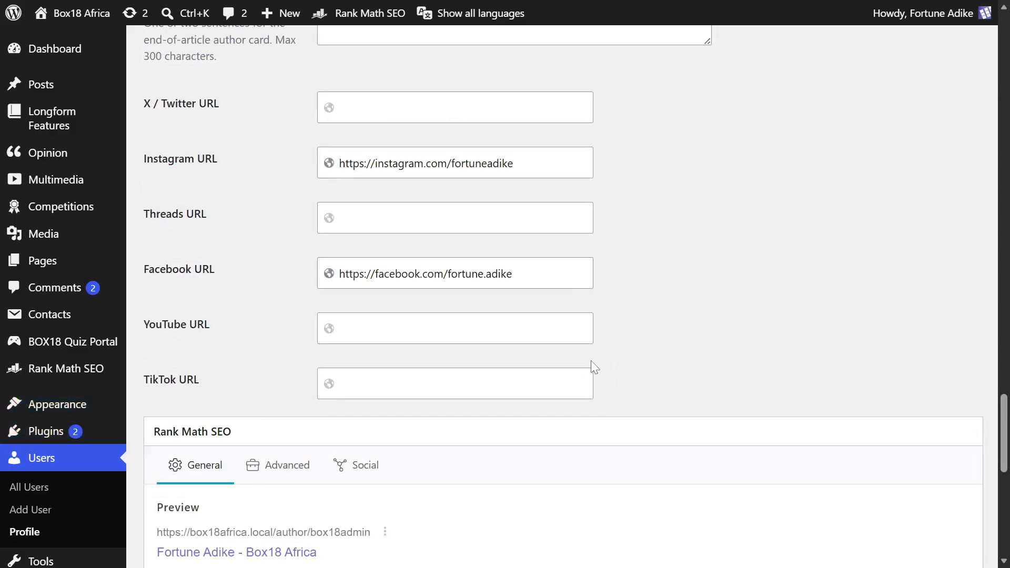
scroll(739, 365, "down", 10)
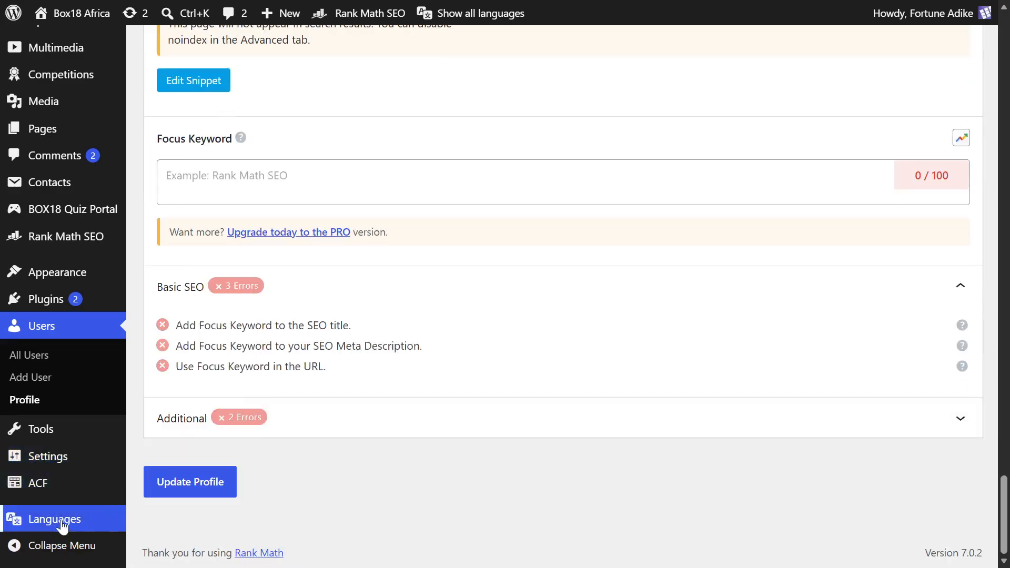
Look through the admin menu's sections from Posts down to Languages, and show the Settings subpages.
mouse_move(67, 466)
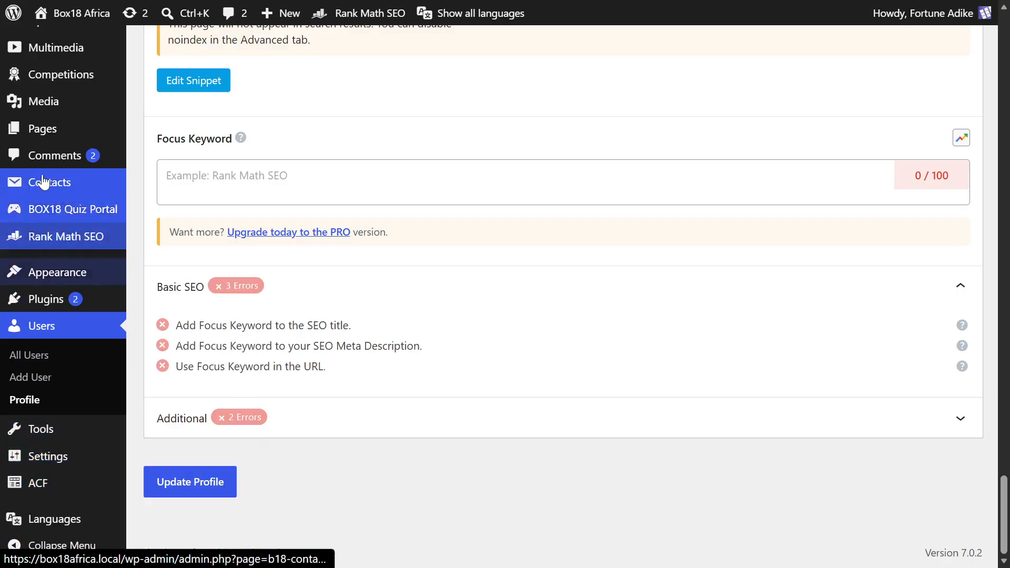
scroll(46, 255, "up", 10)
scroll(48, 255, "up", 3)
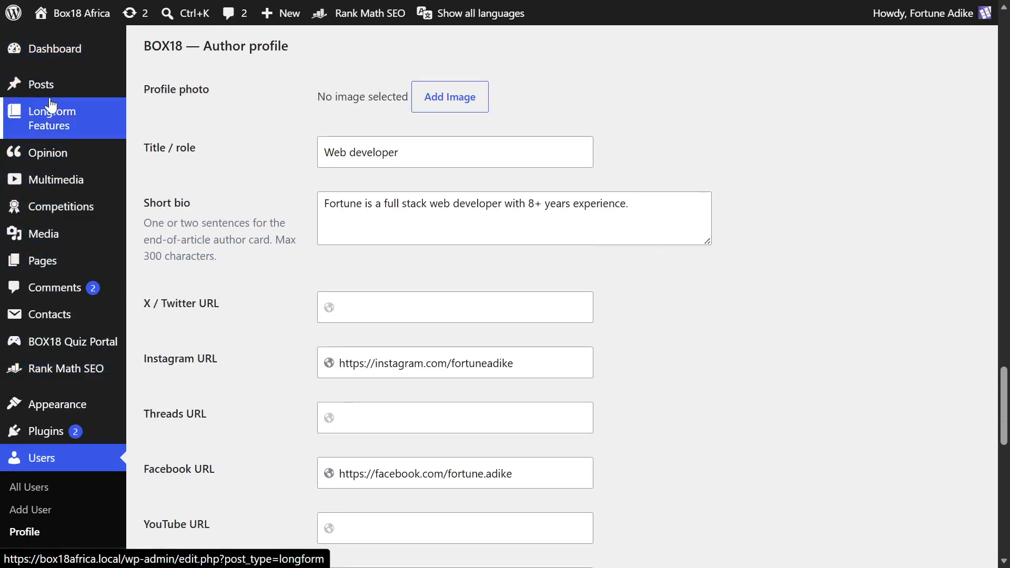
scroll(33, 322, "down", 3)
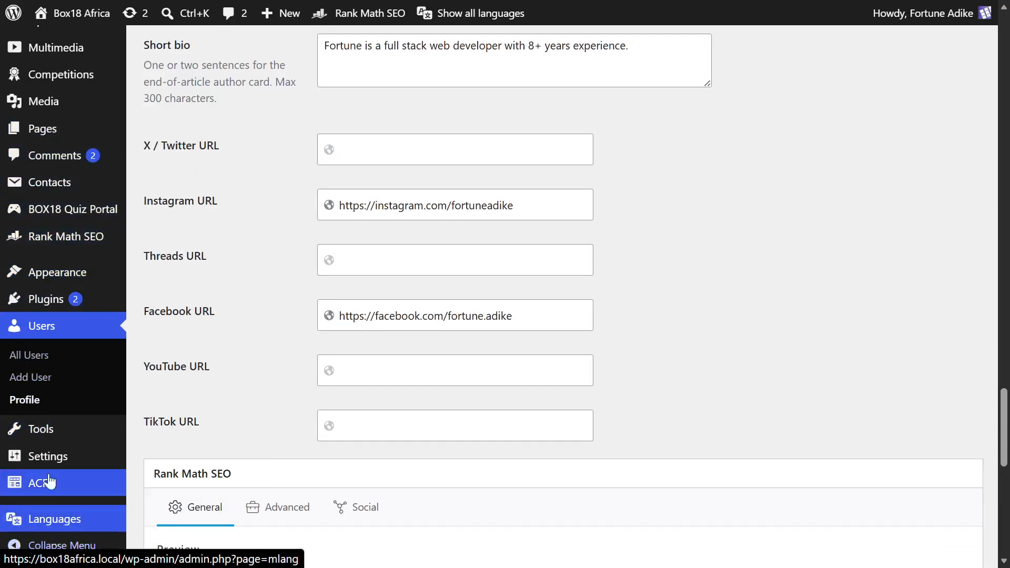
scroll(47, 487, "down", 6)
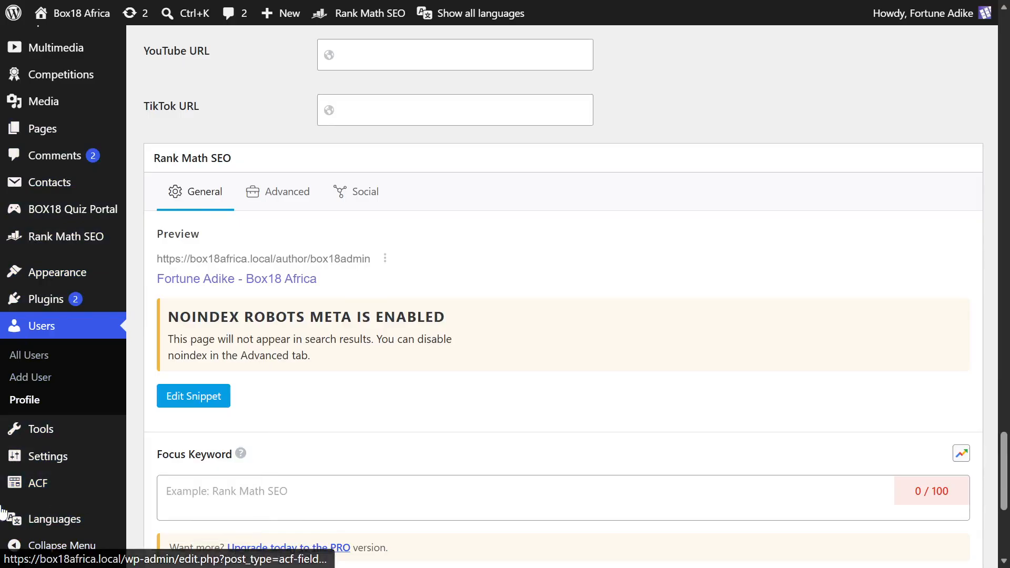
mouse_move(73, 239)
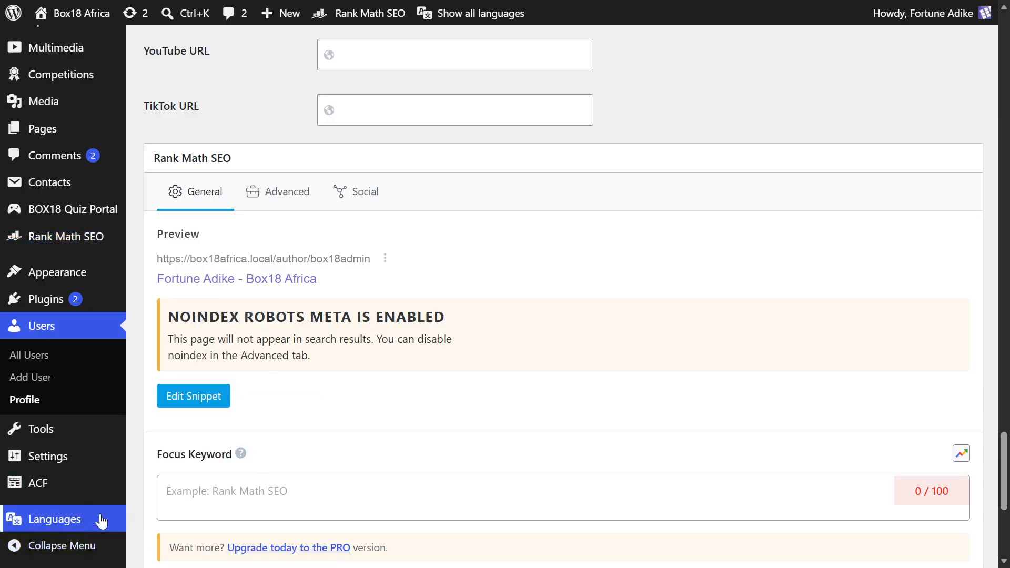
mouse_move(70, 499)
scroll(70, 500, "down", 1)
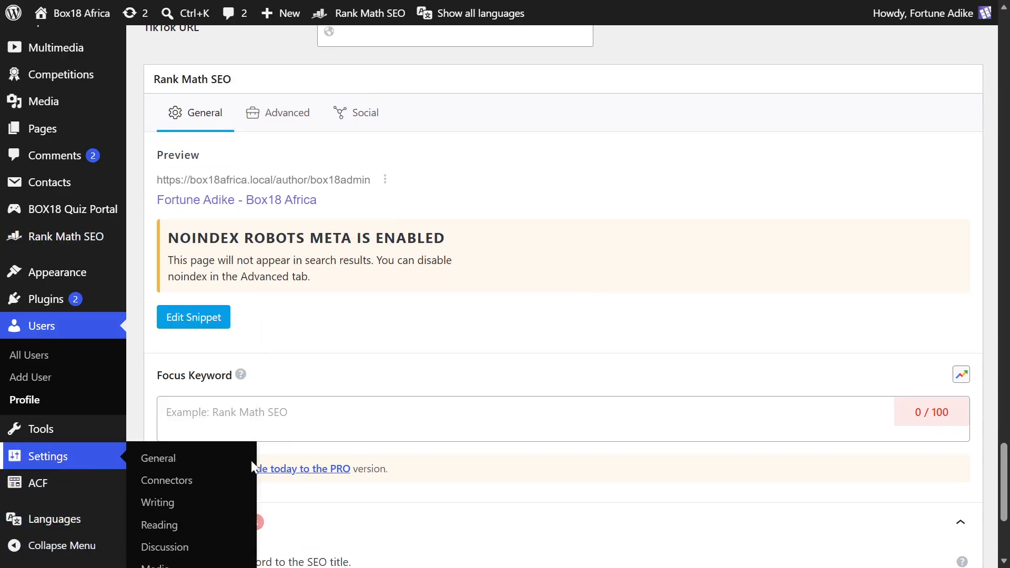
Open the General settings and look over the fields from Site Title down to Date Format.
left_click(54, 457)
scroll(79, 527, "down", 1)
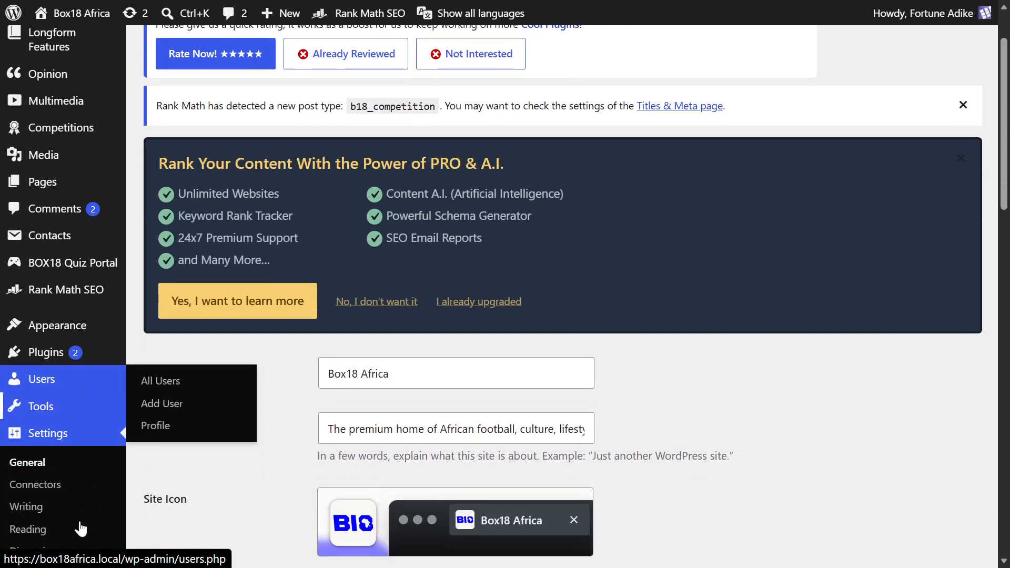
scroll(81, 529, "down", 3)
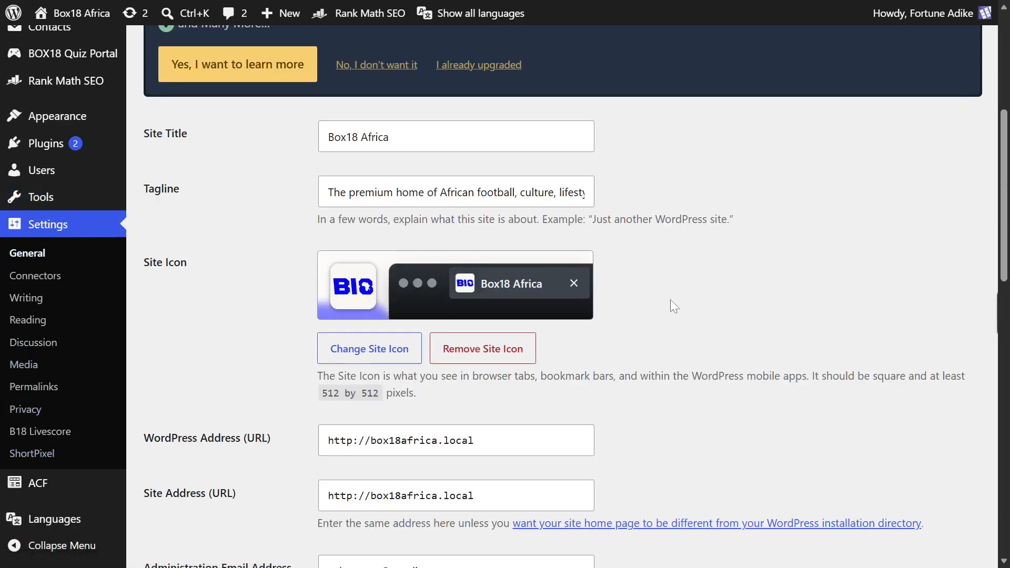
scroll(673, 287, "up", 3)
scroll(684, 316, "down", 4)
scroll(679, 379, "down", 5)
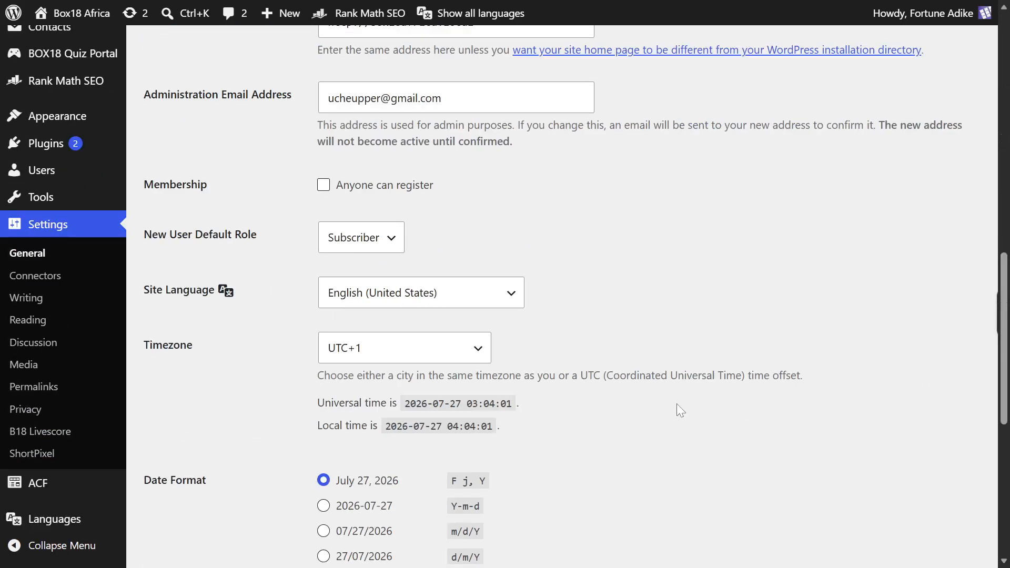
scroll(677, 405, "up", 7)
scroll(679, 395, "down", 6)
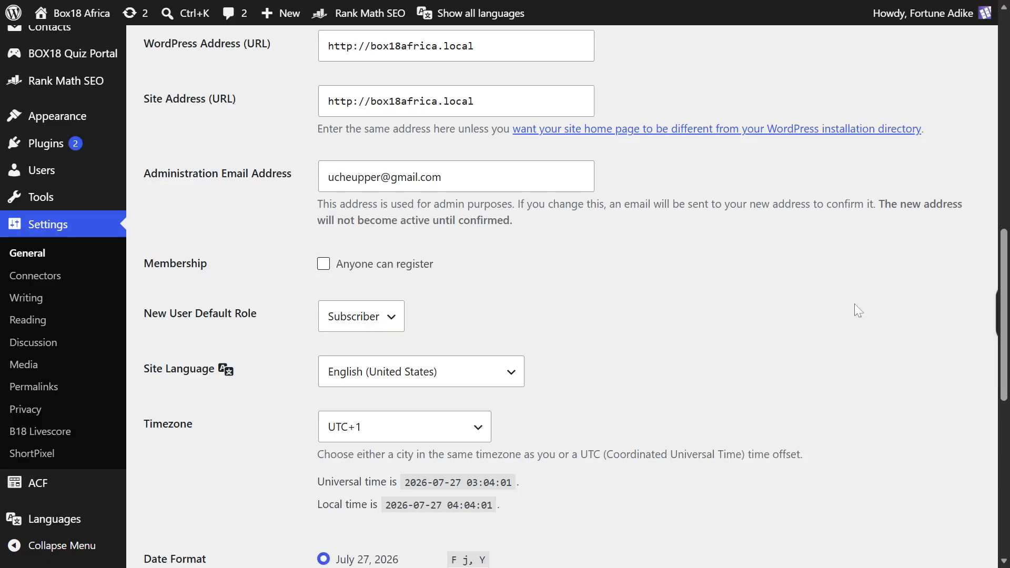
Review the General settings' site icon, site addresses, administration email, membership, default role and language fields again.
scroll(694, 377, "down", 3)
scroll(693, 377, "up", 5)
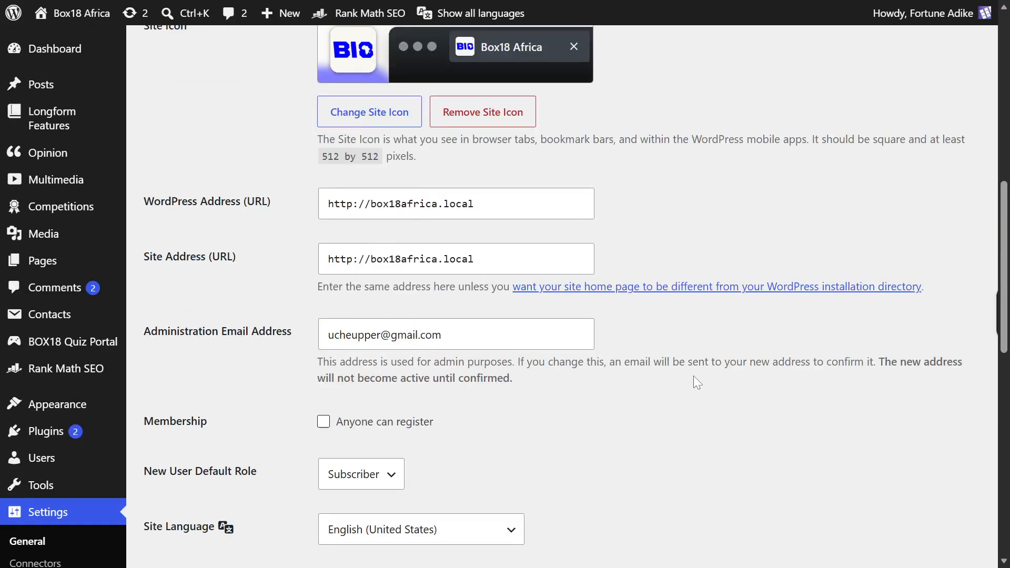
scroll(695, 377, "down", 3)
scroll(699, 378, "up", 6)
scroll(700, 379, "down", 4)
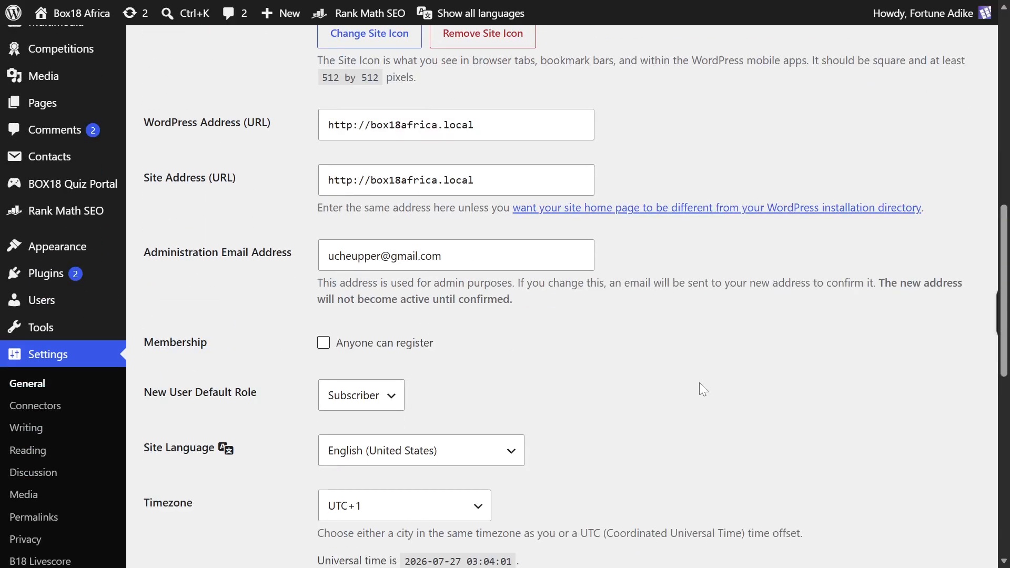
scroll(711, 368, "down", 3)
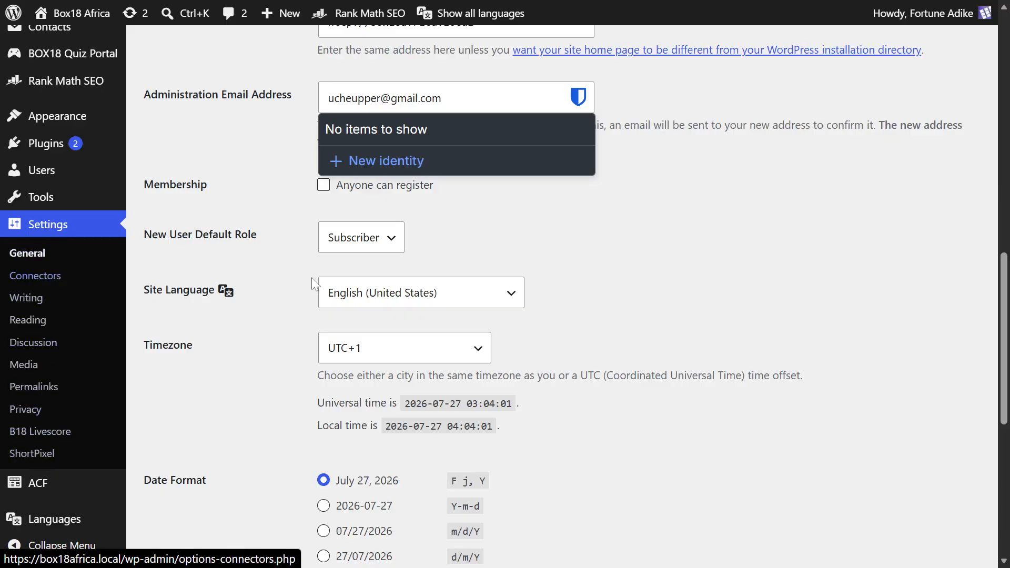
scroll(790, 315, "up", 4)
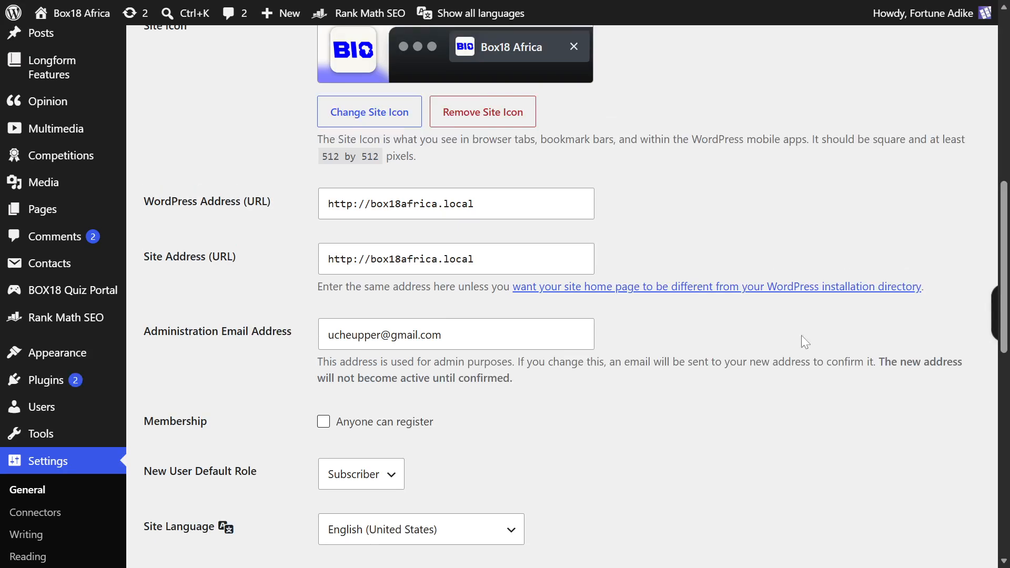
scroll(702, 398, "up", 5)
scroll(769, 419, "down", 3)
scroll(771, 409, "up", 4)
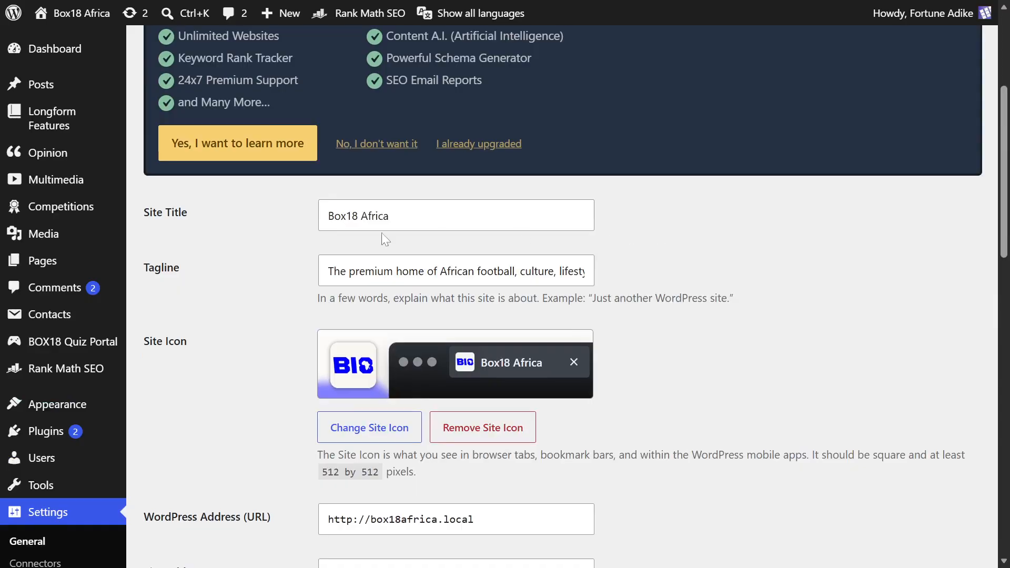
Point out the Site Title and Tagline values and view the Site Icon setting.
left_click_drag(396, 217, 322, 222)
left_click(771, 253)
left_click(375, 271)
left_click(669, 267)
scroll(668, 280, "down", 3)
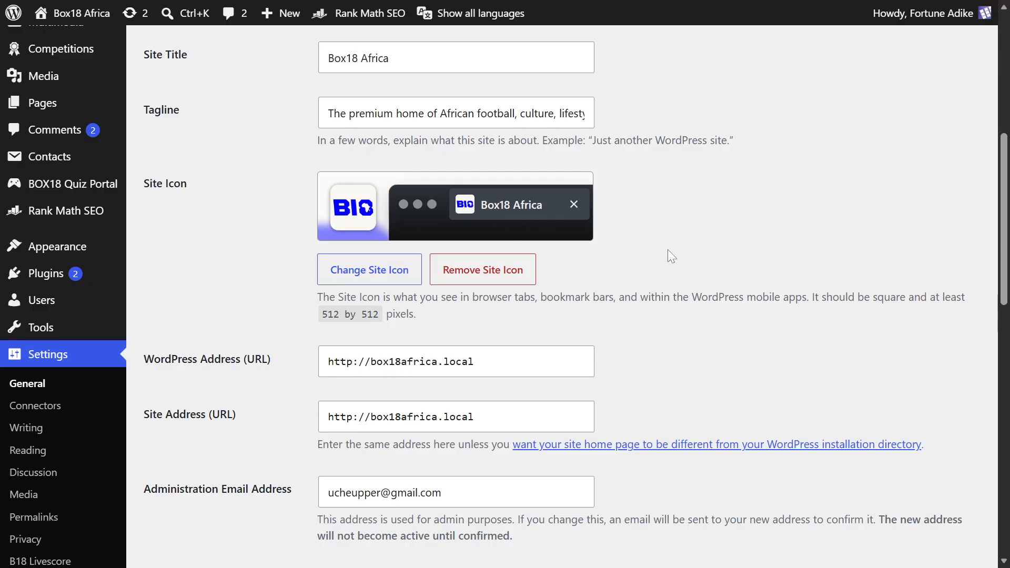
scroll(667, 251, "down", 3)
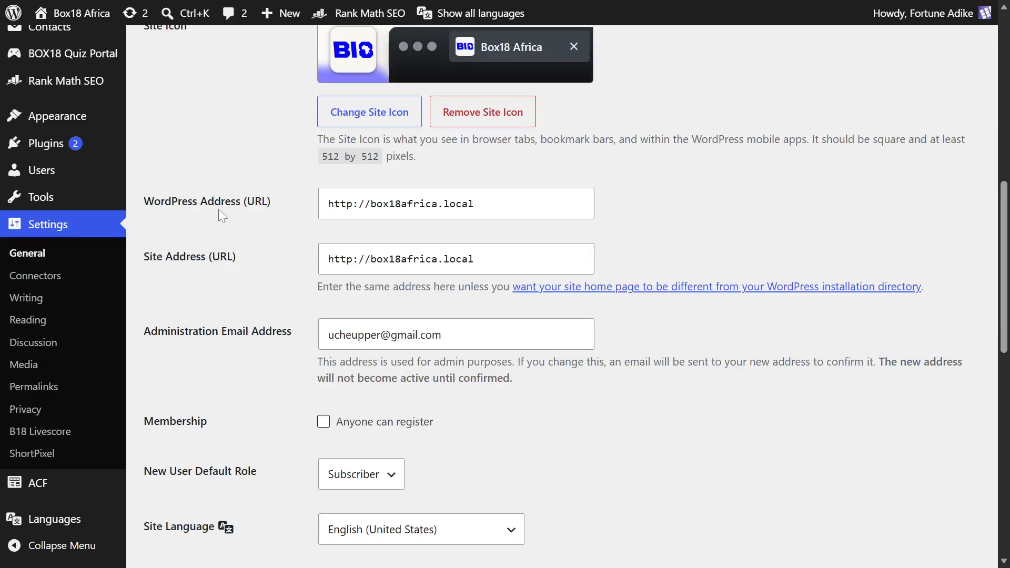
Highlight the WordPress Address (URL) value, including its domain ending, without changing it.
left_click_drag(488, 204, 288, 205)
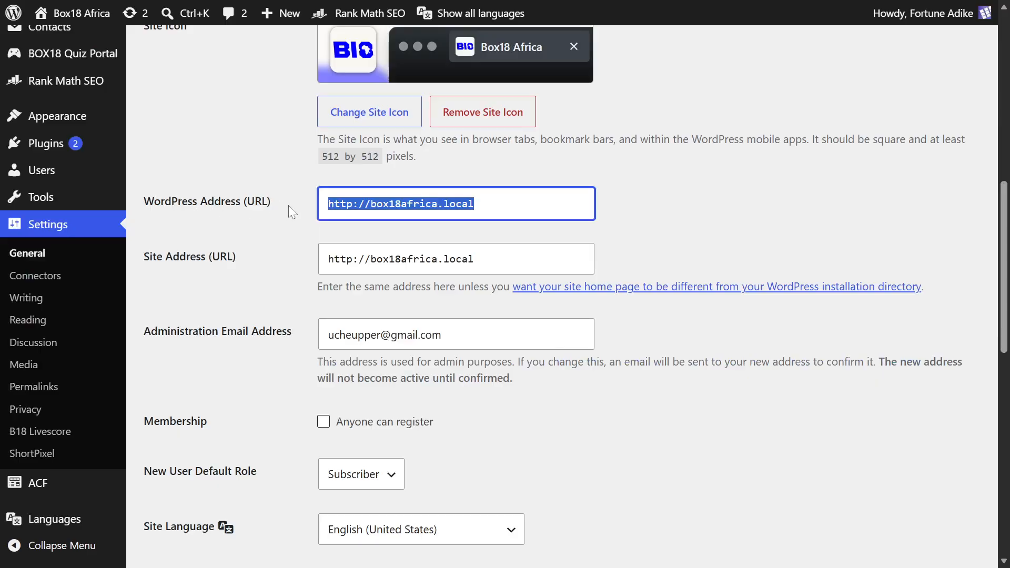
left_click(752, 210)
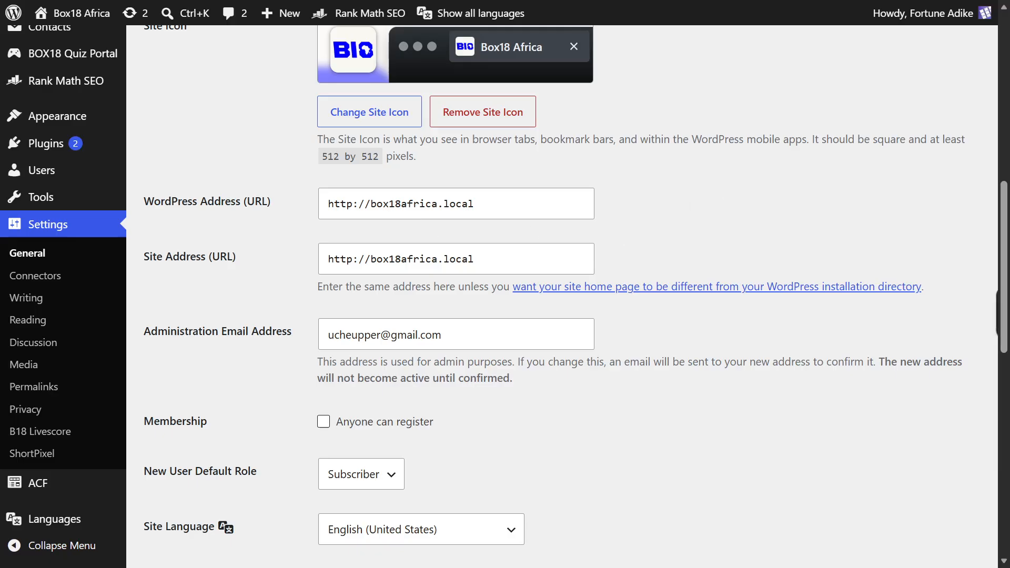
left_click_drag(488, 204, 457, 204)
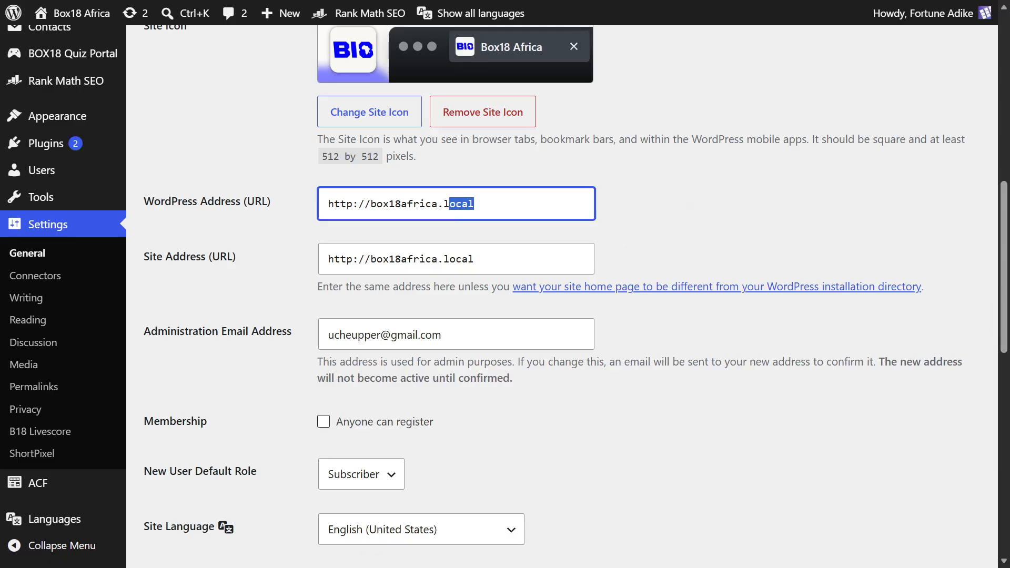
left_click(352, 205)
left_click(683, 228)
scroll(382, 329, "down", 1)
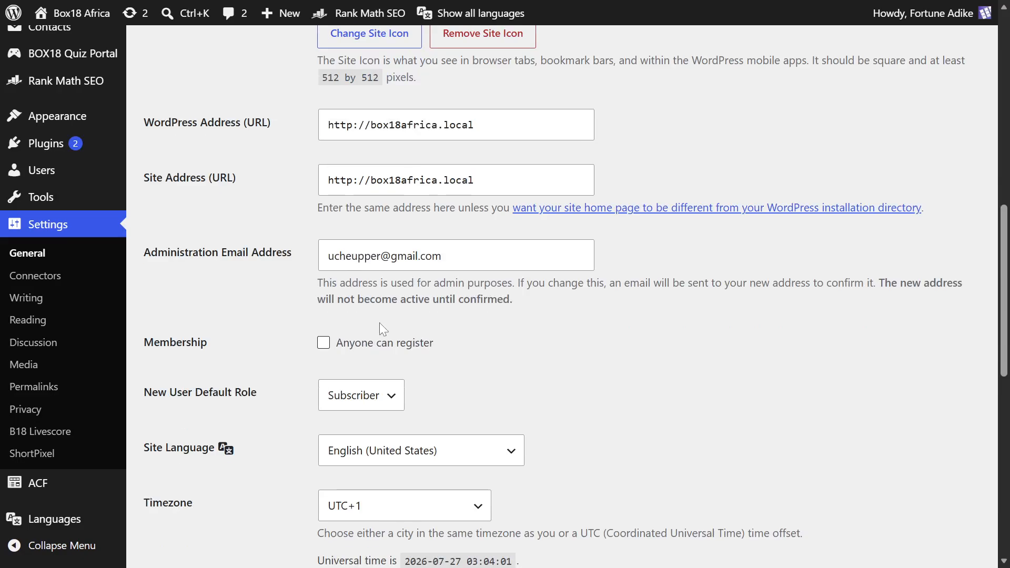
Highlight the administration email address, and view the site language, timezone, date format and time format settings.
left_click_drag(445, 256, 335, 256)
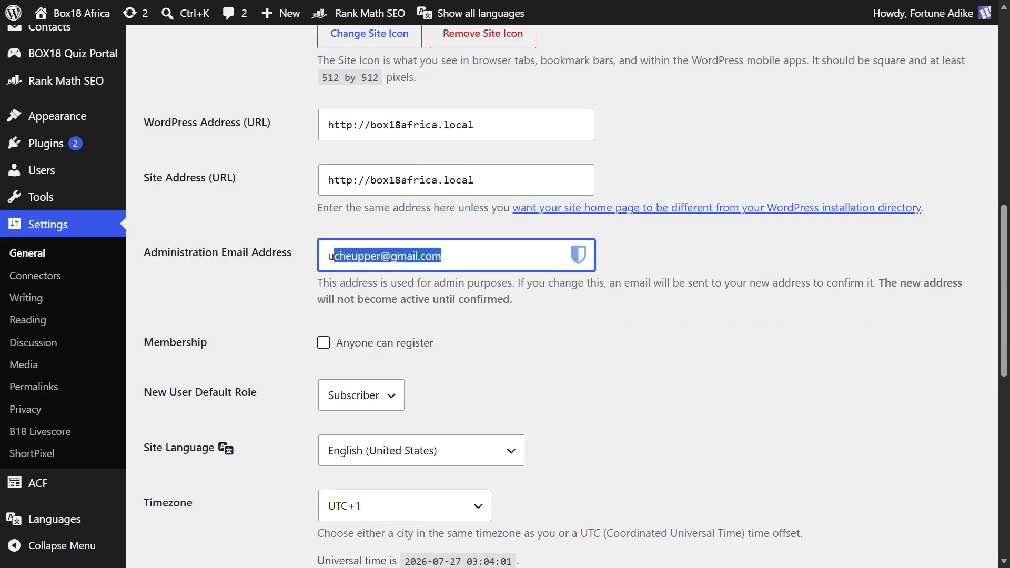
left_click(652, 338)
scroll(646, 345, "down", 3)
scroll(529, 311, "down", 7)
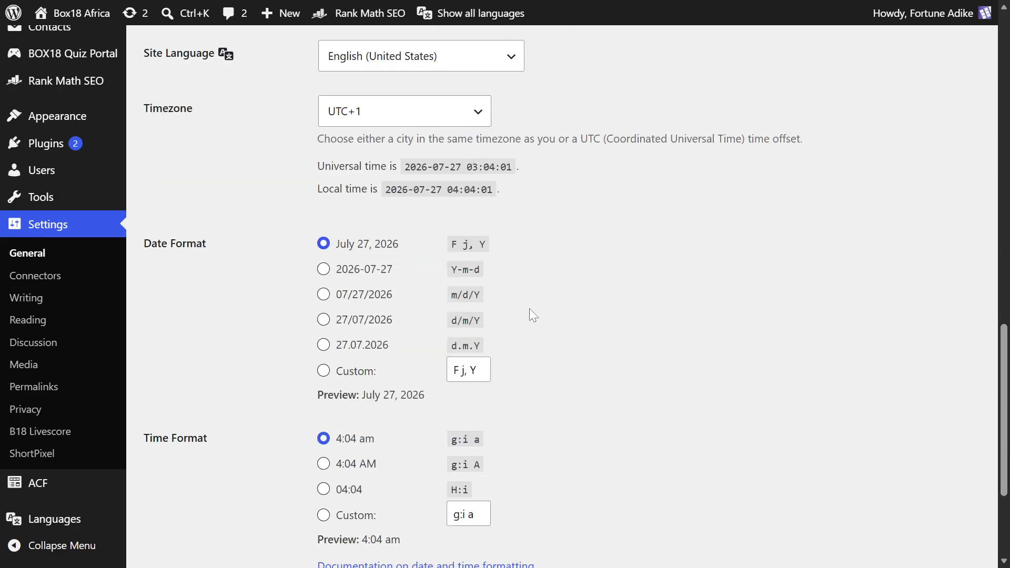
Skim the whole General settings page once more, from Site Title to Week Starts On.
scroll(542, 379, "up", 15)
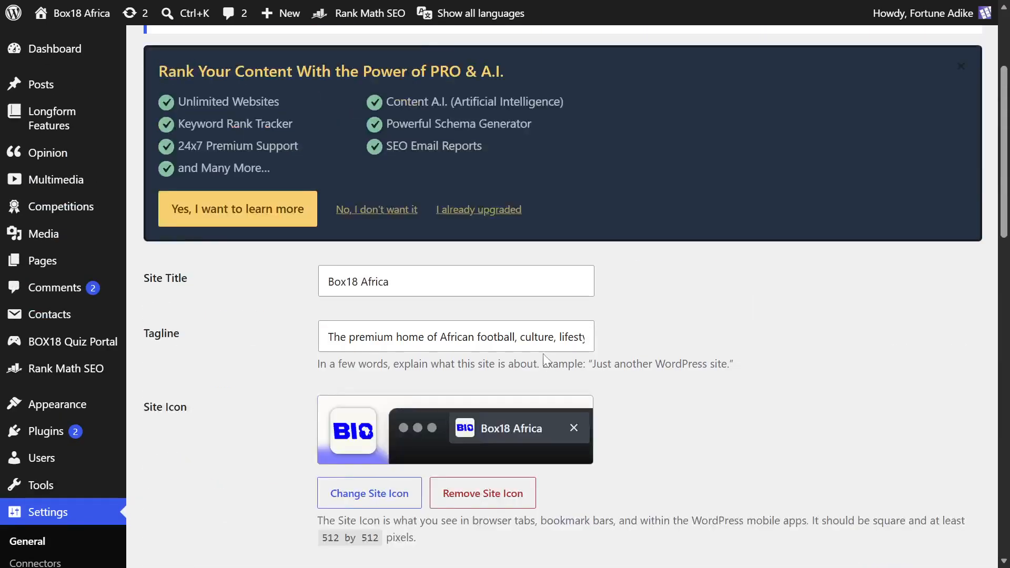
scroll(546, 353, "down", 15)
scroll(548, 352, "up", 15)
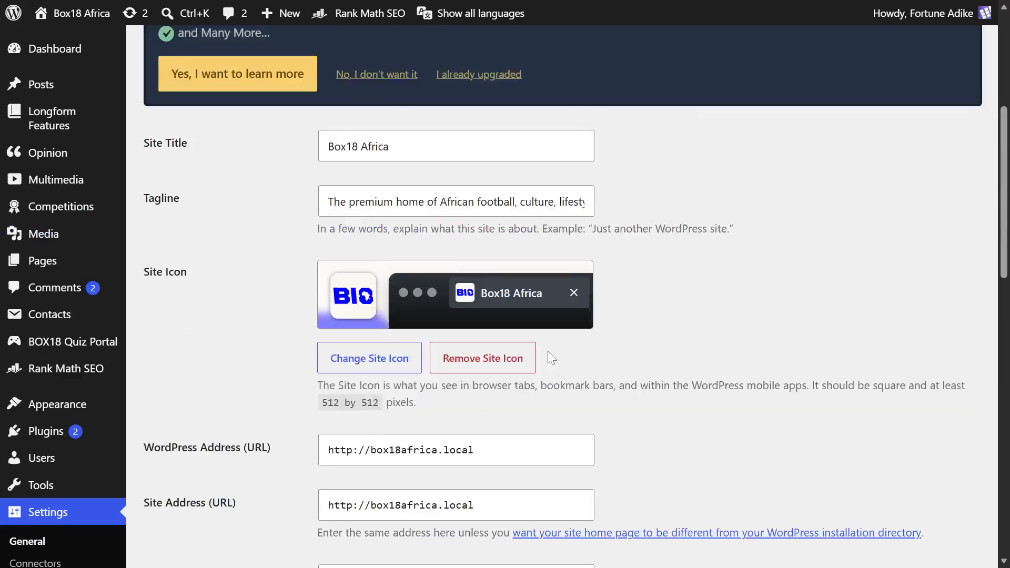
scroll(548, 337, "down", 15)
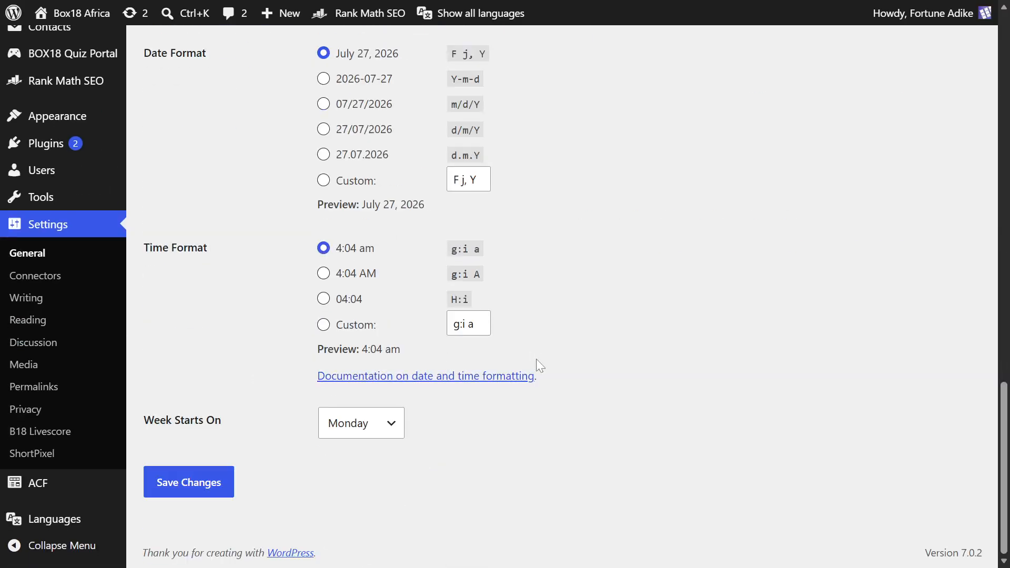
scroll(575, 358, "up", 10)
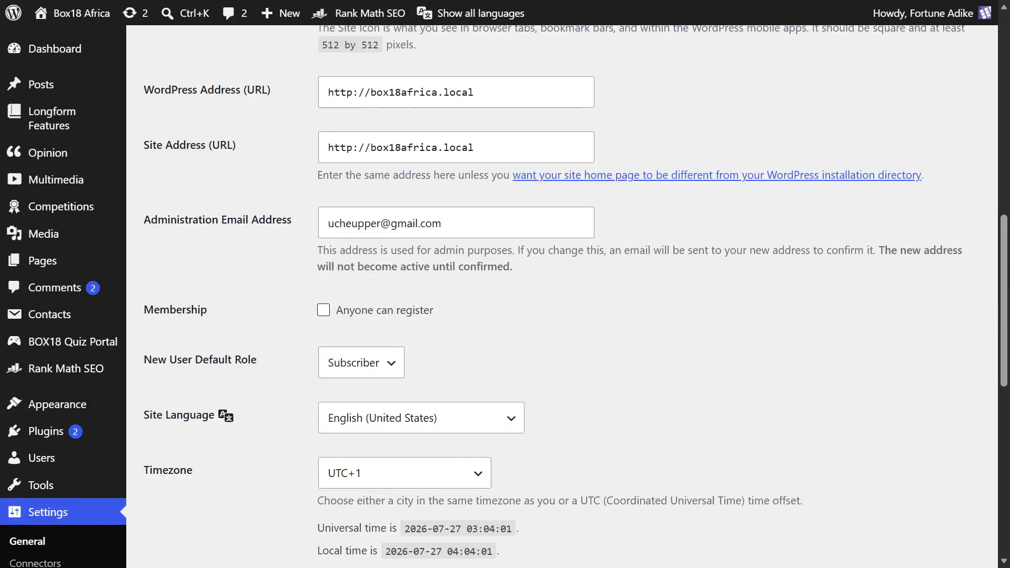
scroll(579, 355, "up", 2)
Open the Connectors settings and examine the AI plugin offer and the Anthropic, Google and OpenAI connectors.
scroll(579, 355, "down", 6)
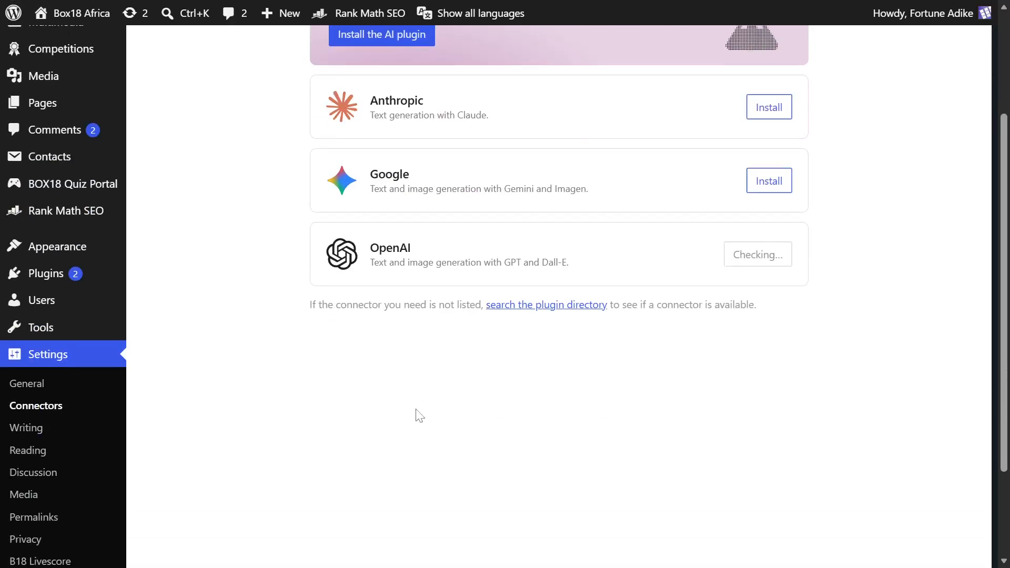
scroll(158, 421, "down", 3)
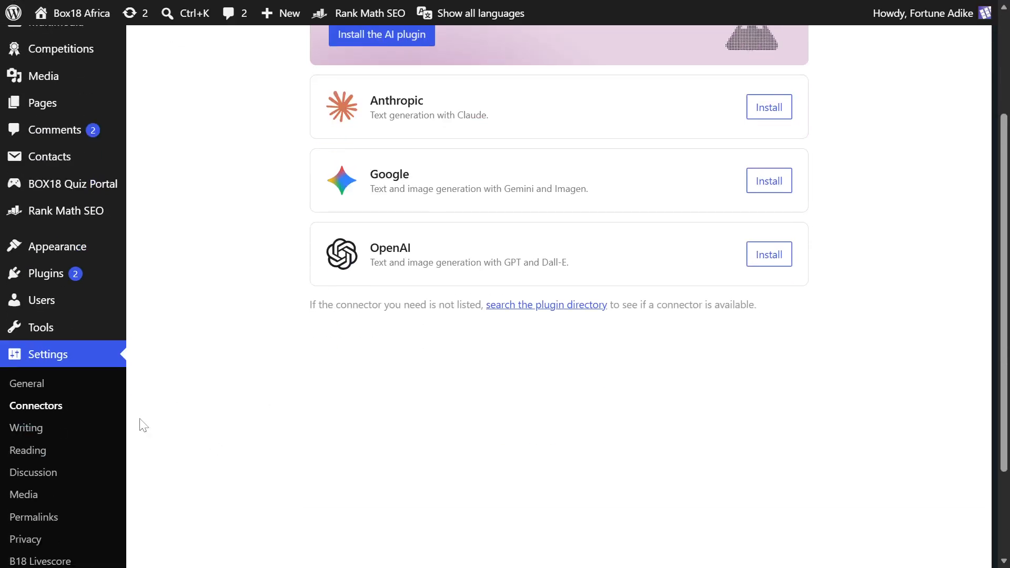
scroll(333, 426, "up", 3)
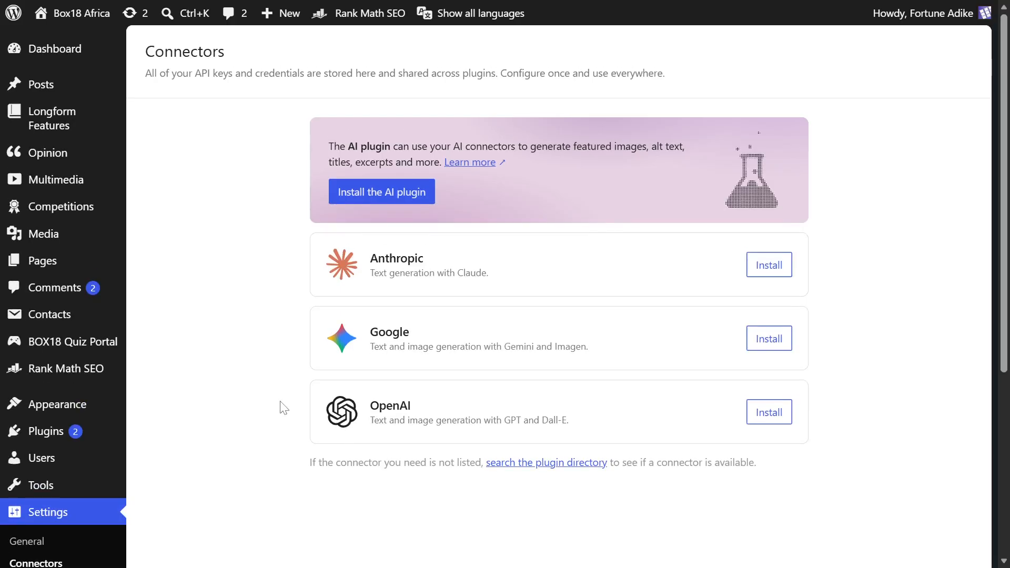
scroll(286, 409, "down", 3)
scroll(282, 409, "up", 3)
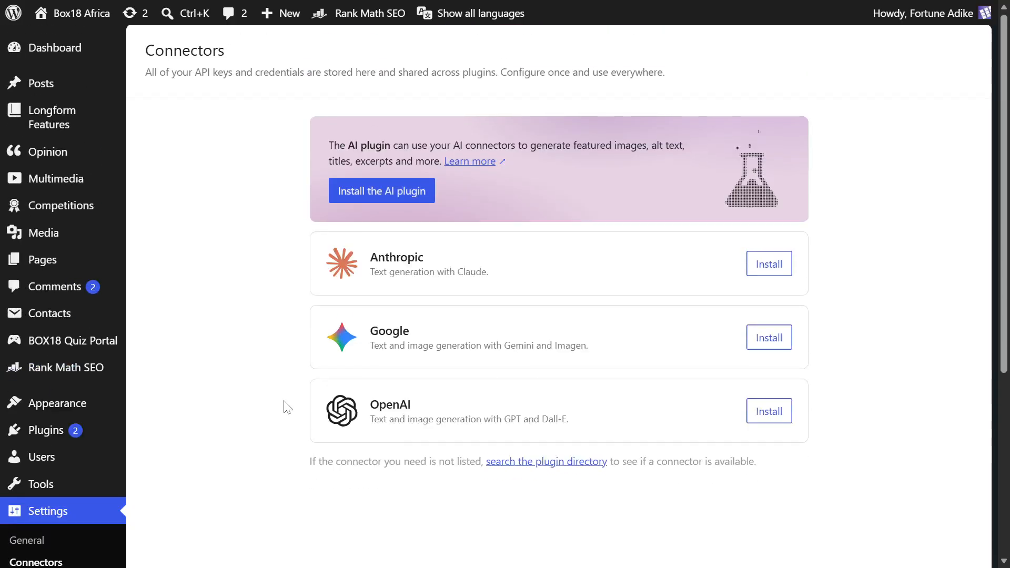
scroll(277, 419, "down", 2)
mouse_move(73, 354)
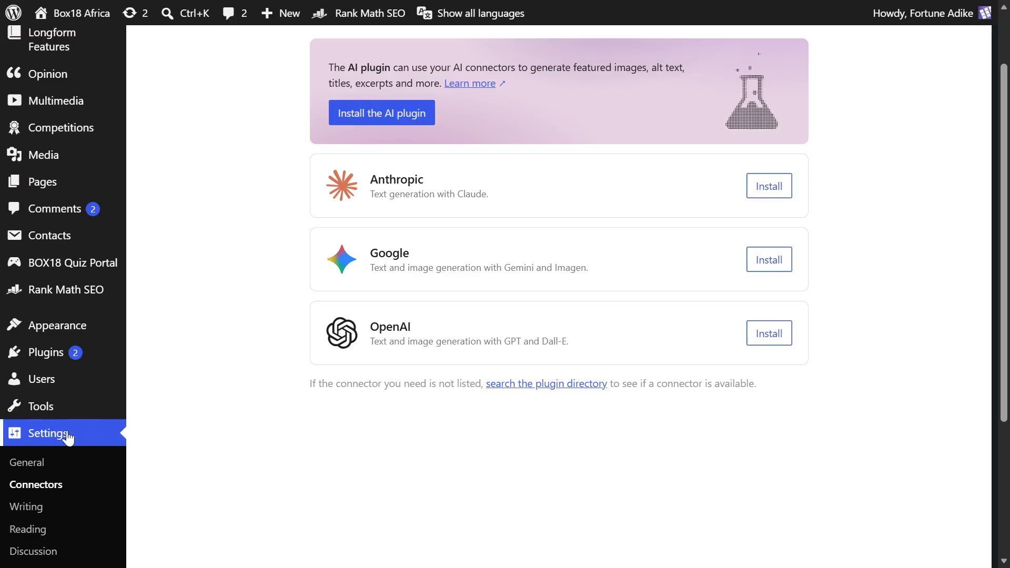
scroll(199, 425, "up", 2)
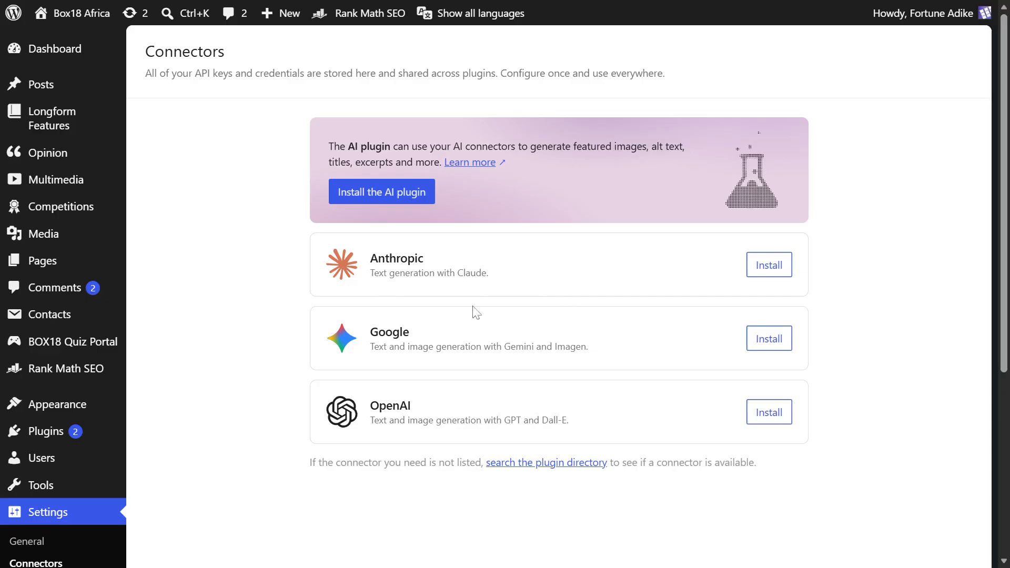
scroll(282, 368, "down", 2)
scroll(289, 374, "up", 2)
scroll(273, 342, "down", 2)
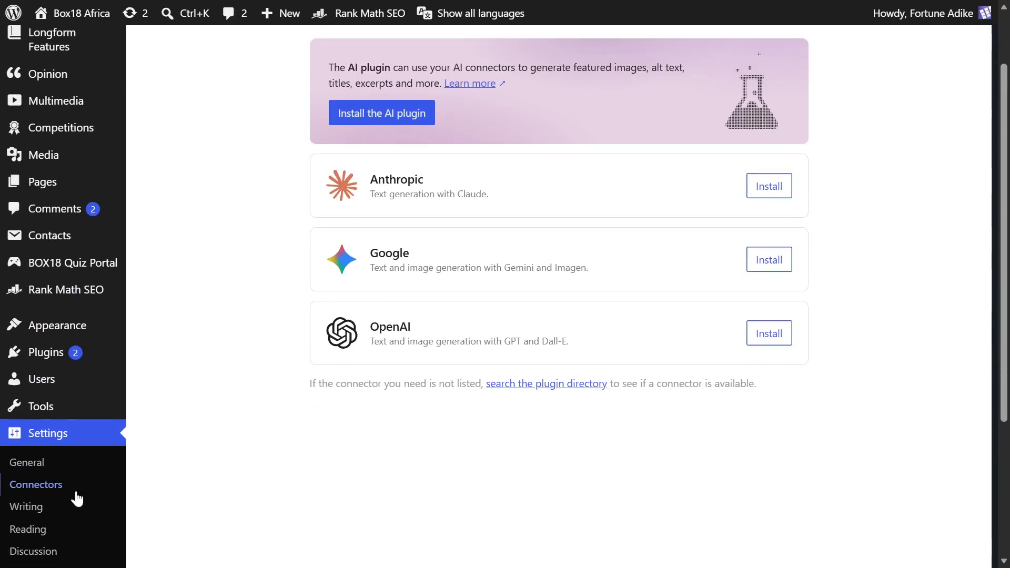
Open the Writing settings and look over the default post category and format, Post via email and Update Services.
scroll(68, 494, "down", 2)
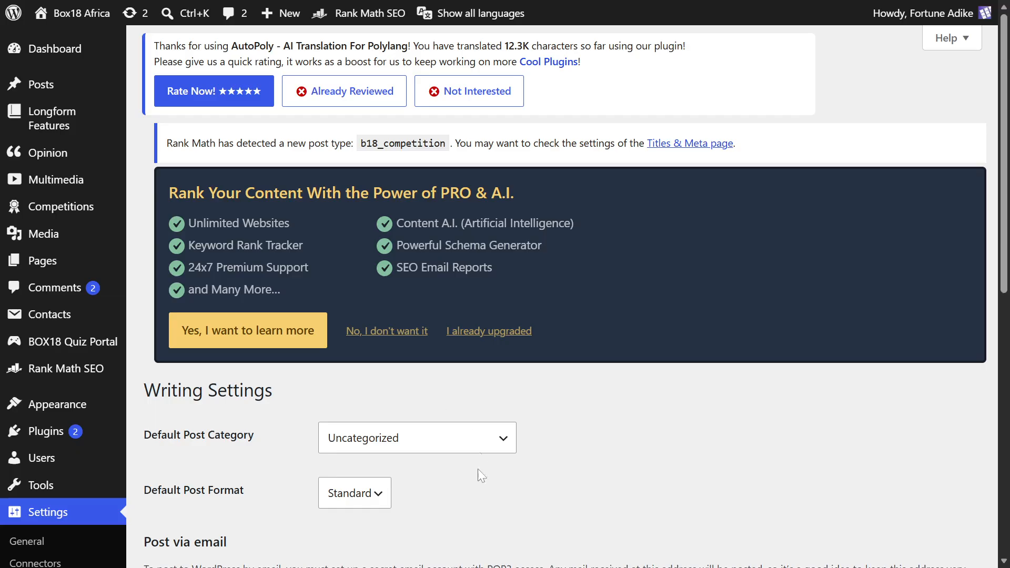
scroll(665, 404, "down", 4)
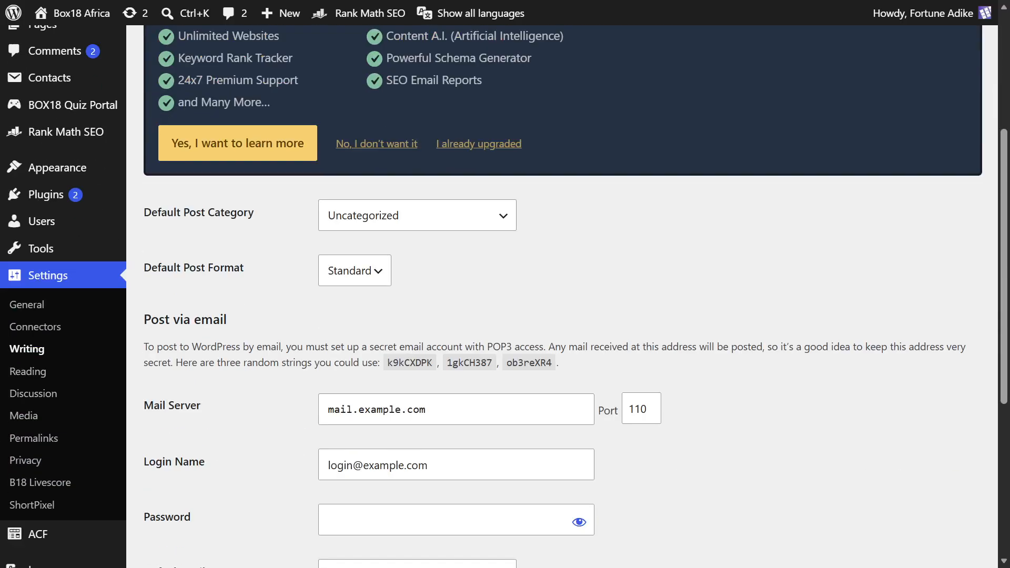
scroll(661, 421, "down", 3)
scroll(613, 450, "down", 1)
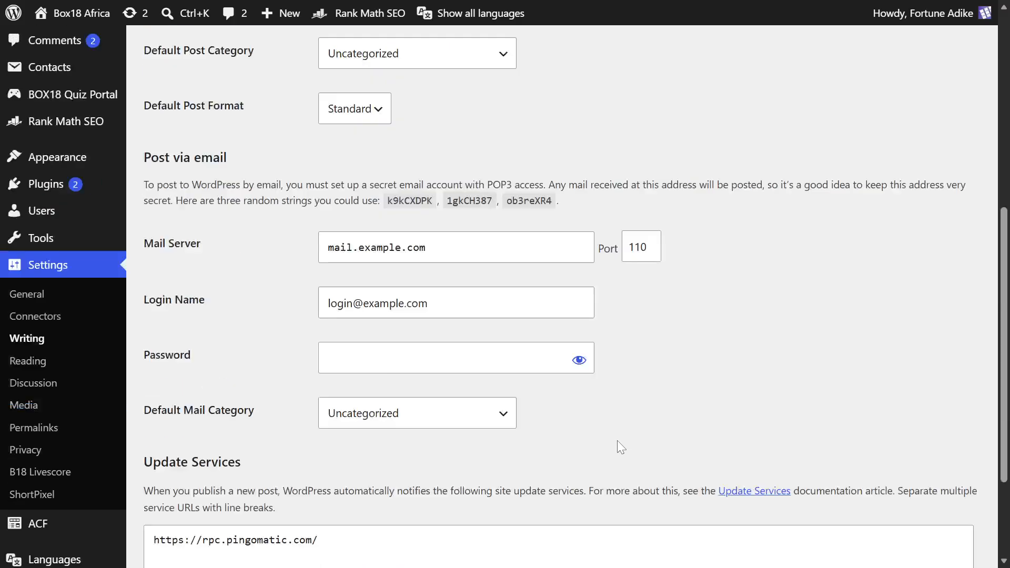
scroll(620, 446, "up", 4)
scroll(623, 455, "up", 3)
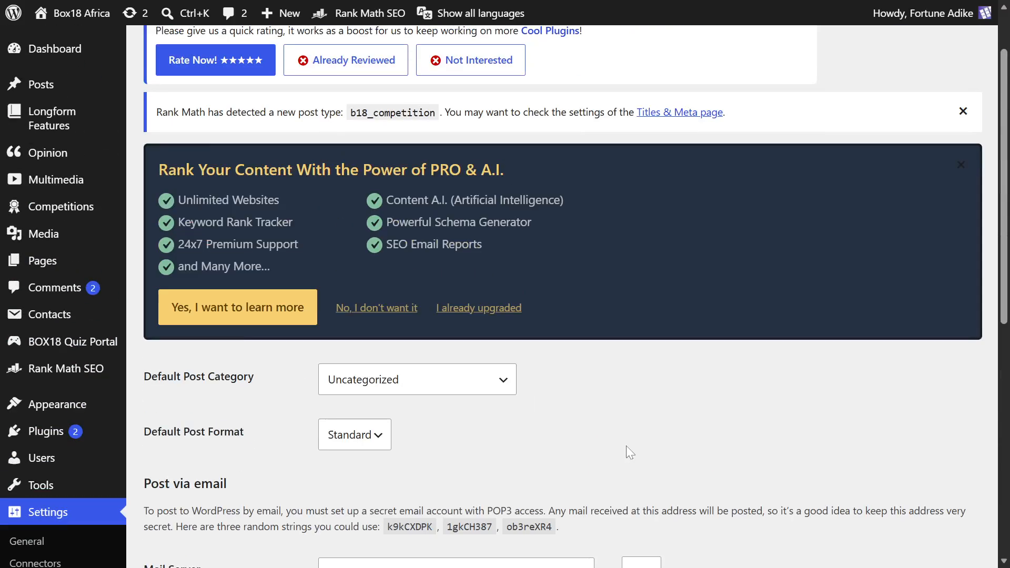
scroll(627, 448, "down", 7)
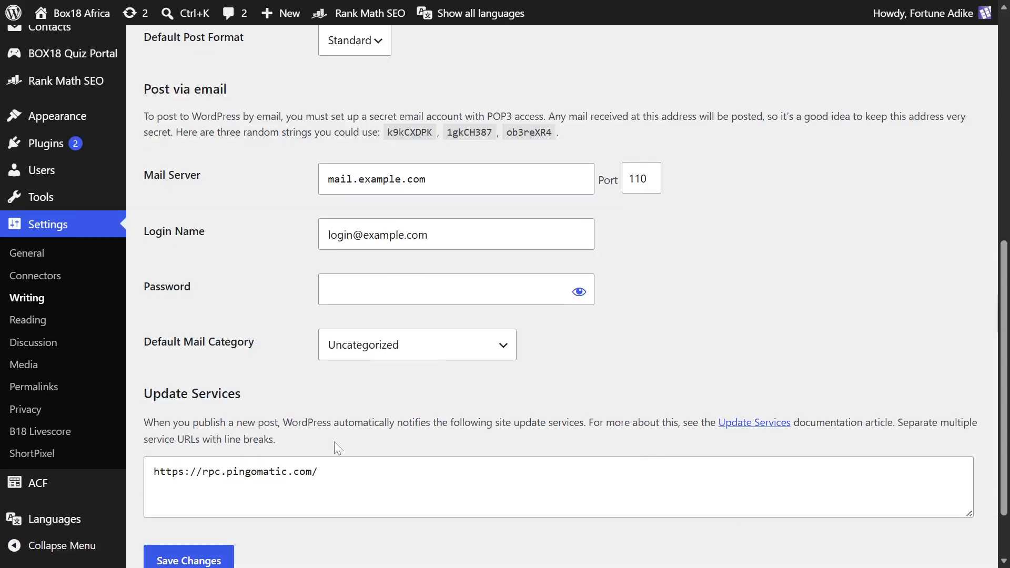
Open the Reading settings and view the homepage display options, including the pages available for the static Homepage.
left_click(33, 320)
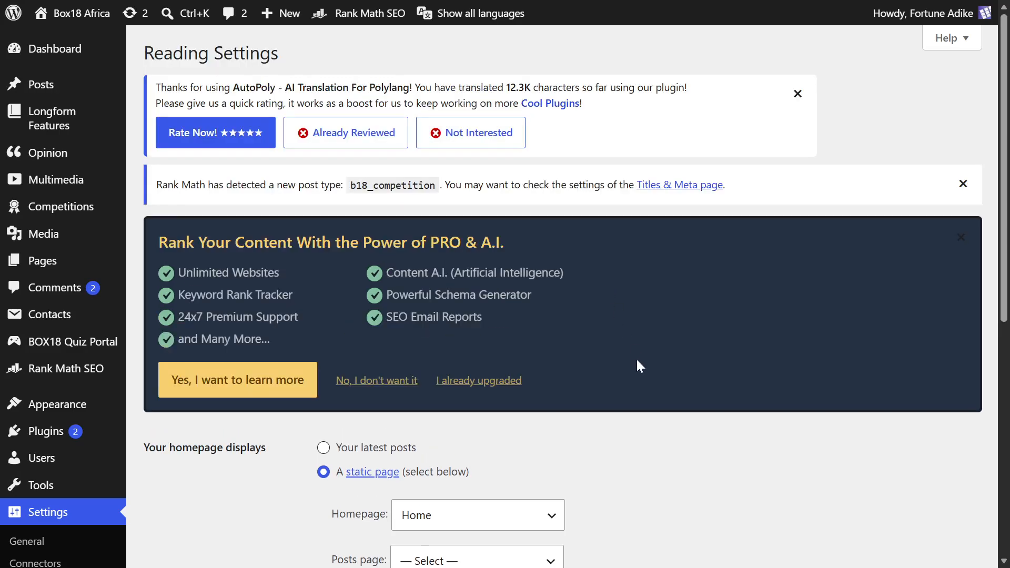
scroll(637, 358, "down", 4)
scroll(651, 361, "up", 2)
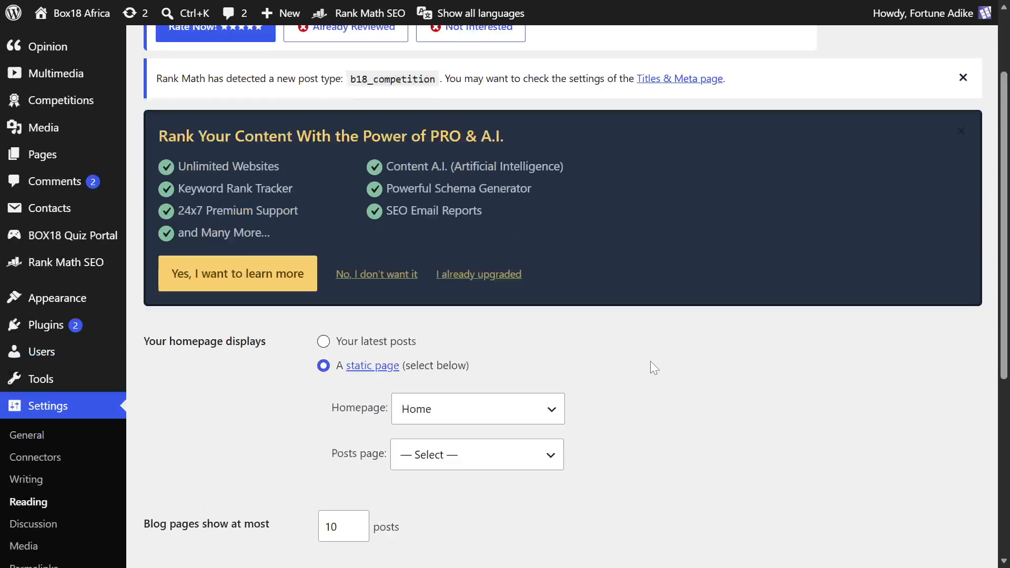
scroll(656, 362, "down", 2)
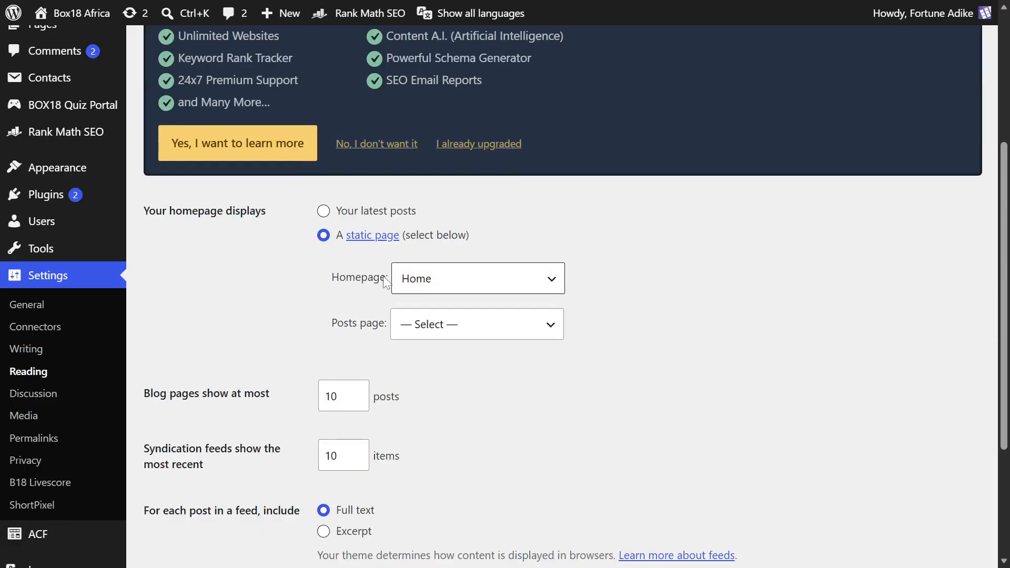
left_click(485, 277)
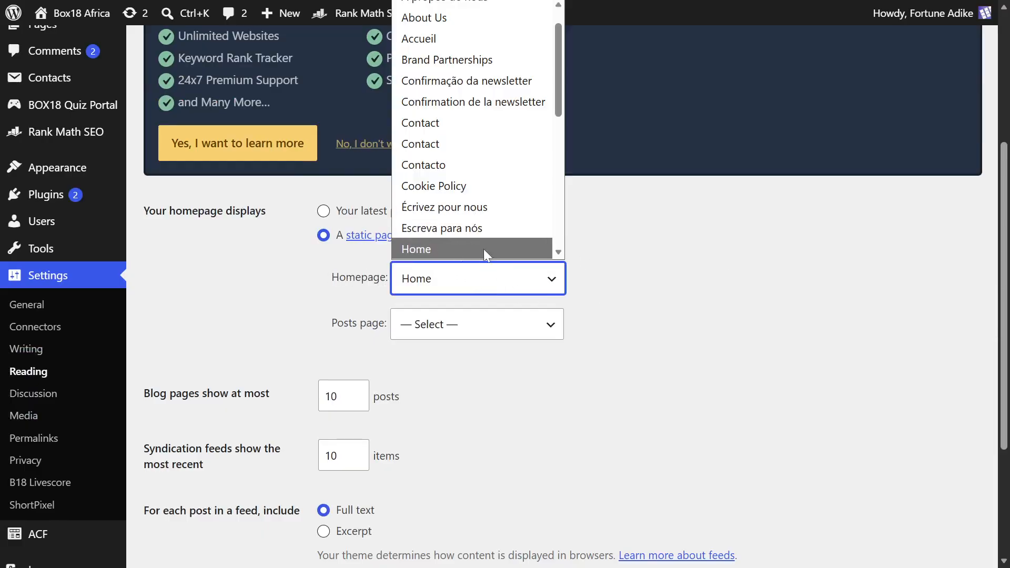
left_click(660, 280)
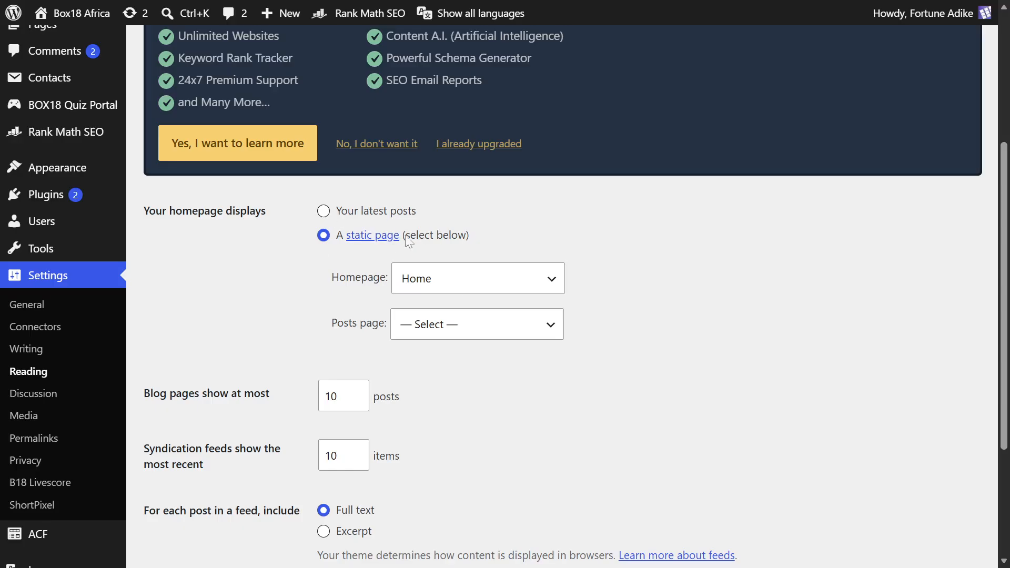
Look over the blog page and syndication feed limits, feed content options and search engine visibility in the Reading settings.
scroll(383, 256, "down", 3)
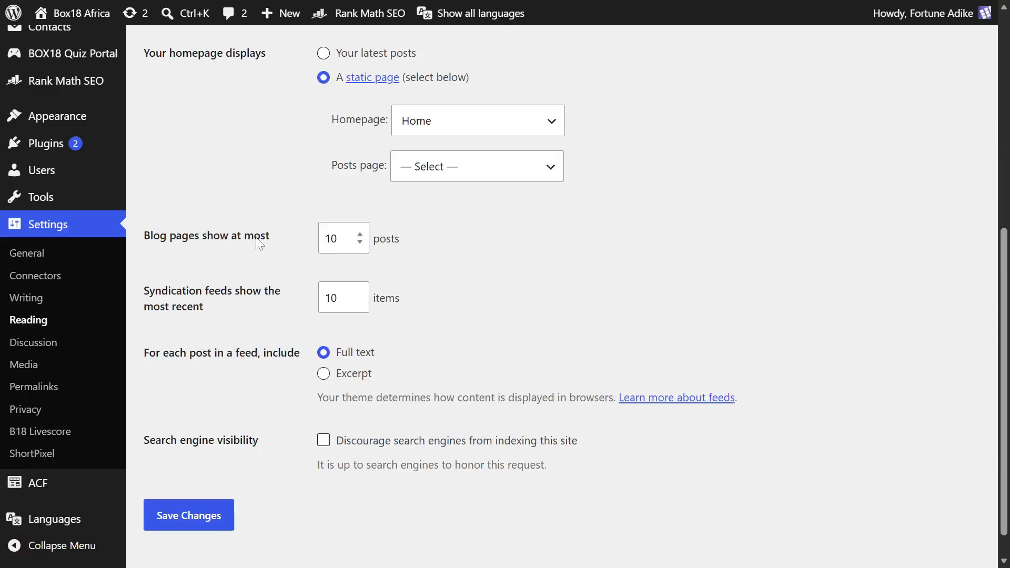
left_click(345, 297)
left_click(496, 249)
scroll(433, 292, "down", 1)
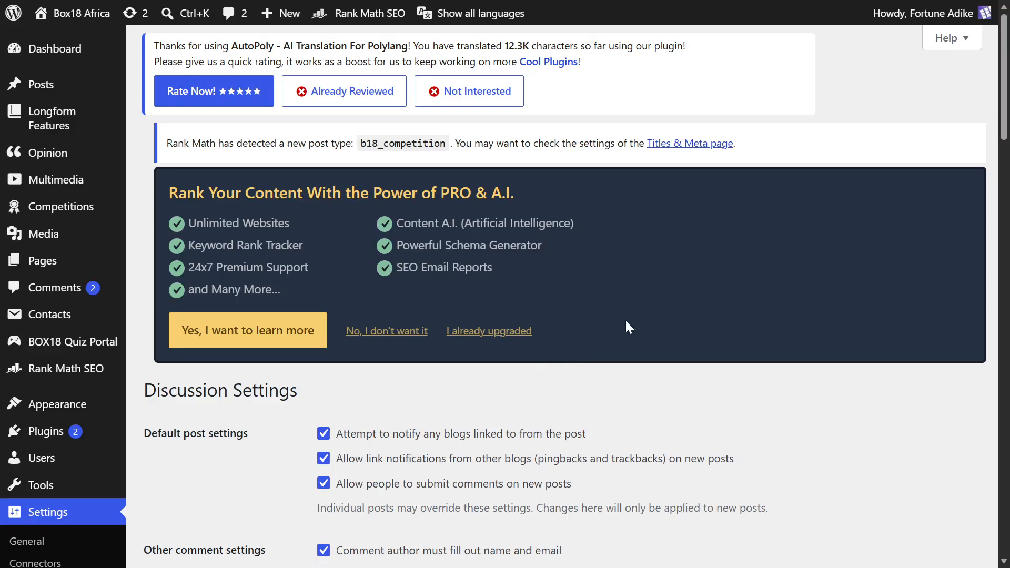
Open the Discussion settings and examine the default post, comment, email notification, moderation and avatar options.
scroll(588, 396, "down", 5)
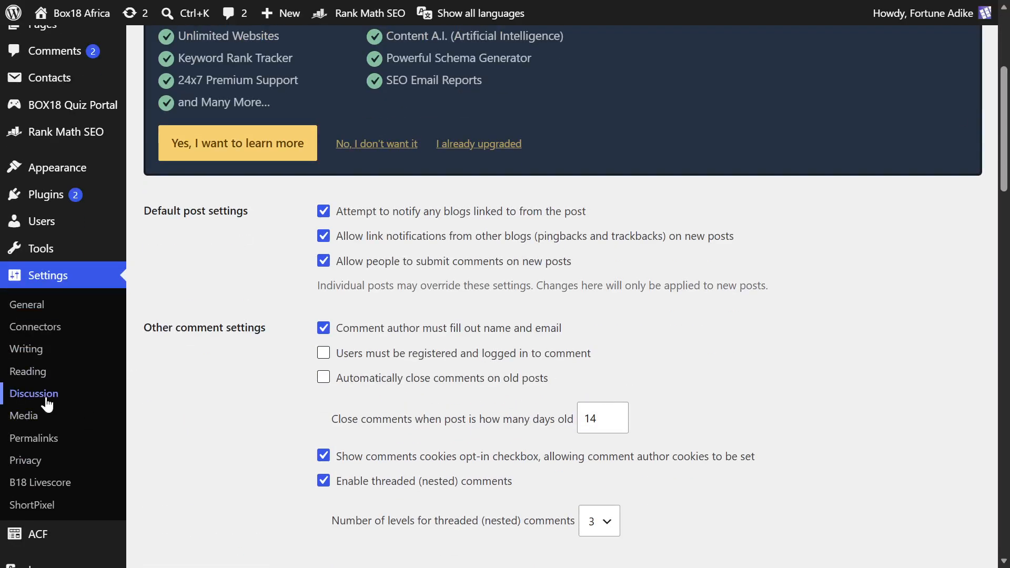
scroll(476, 337, "down", 4)
scroll(475, 336, "up", 4)
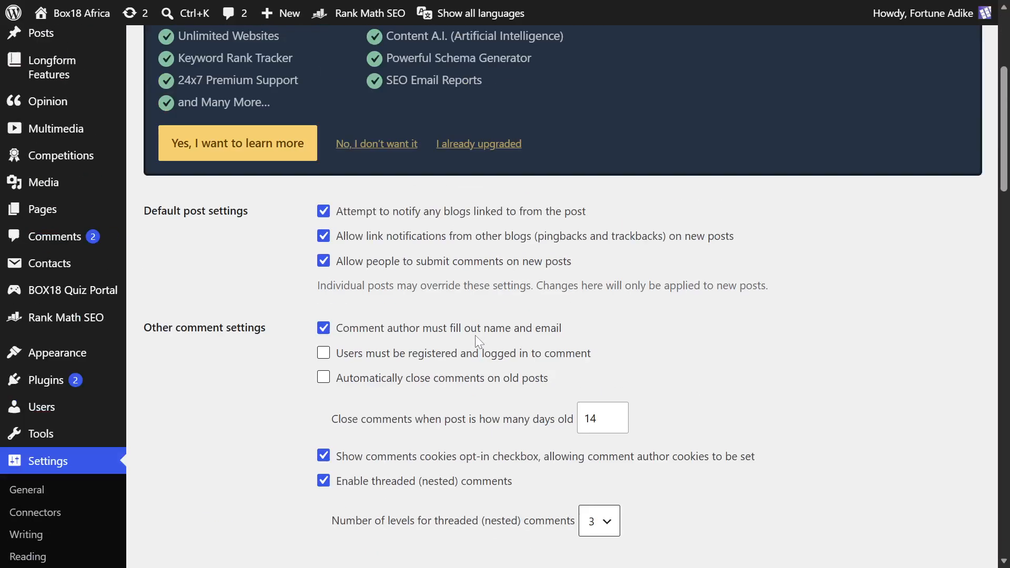
scroll(523, 299, "up", 5)
scroll(520, 294, "down", 8)
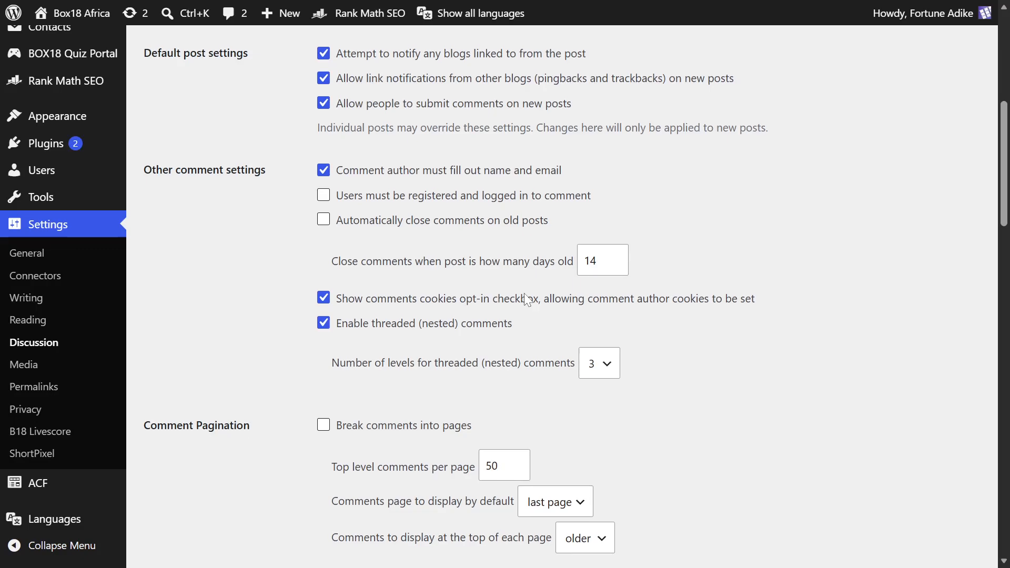
scroll(527, 299, "down", 8)
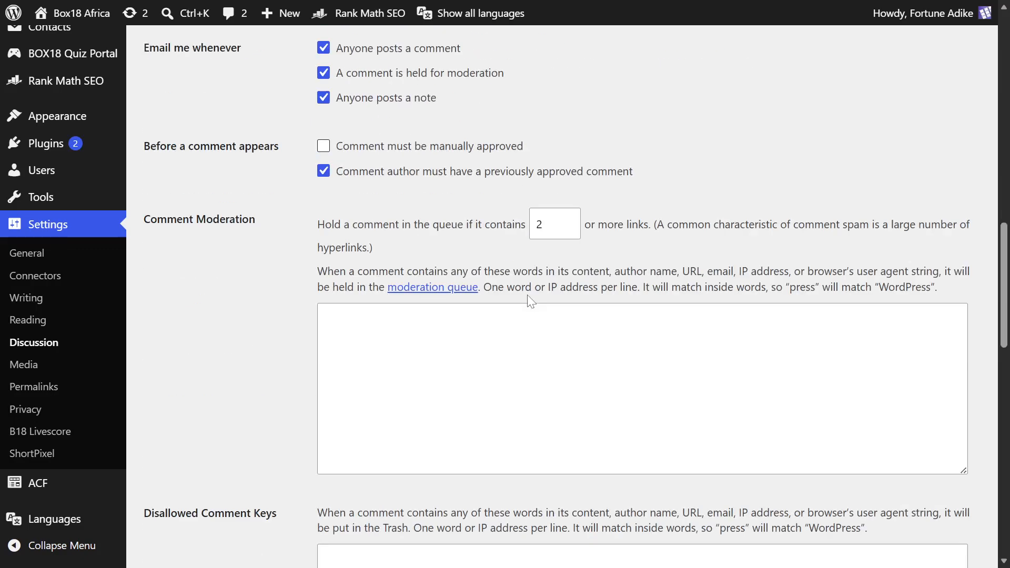
scroll(527, 295, "down", 4)
scroll(279, 335, "down", 6)
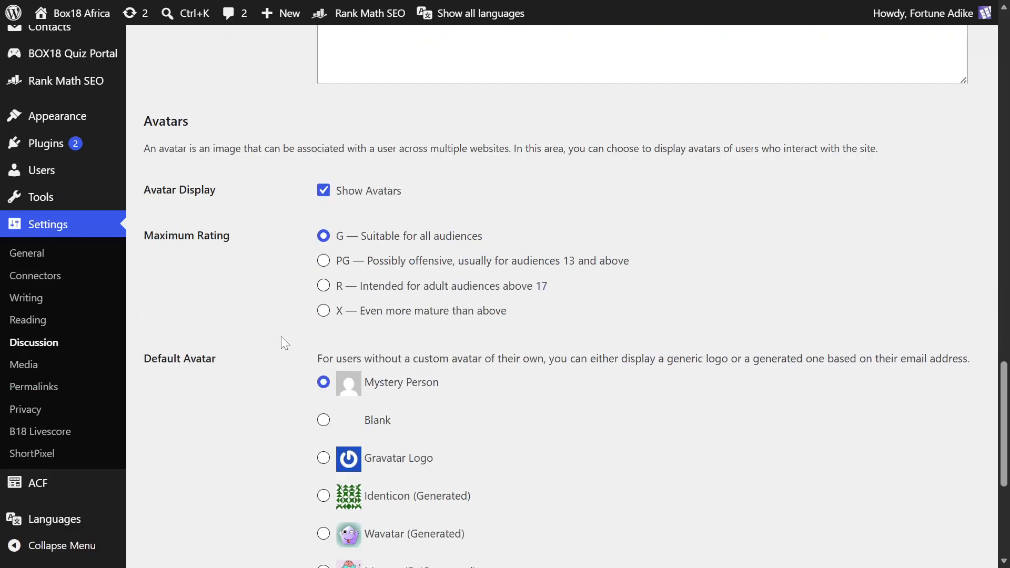
scroll(283, 337, "down", 5)
Go back over the Discussion settings, reviewing the default post settings, comment pagination and comment moderation sections again.
scroll(289, 339, "up", 20)
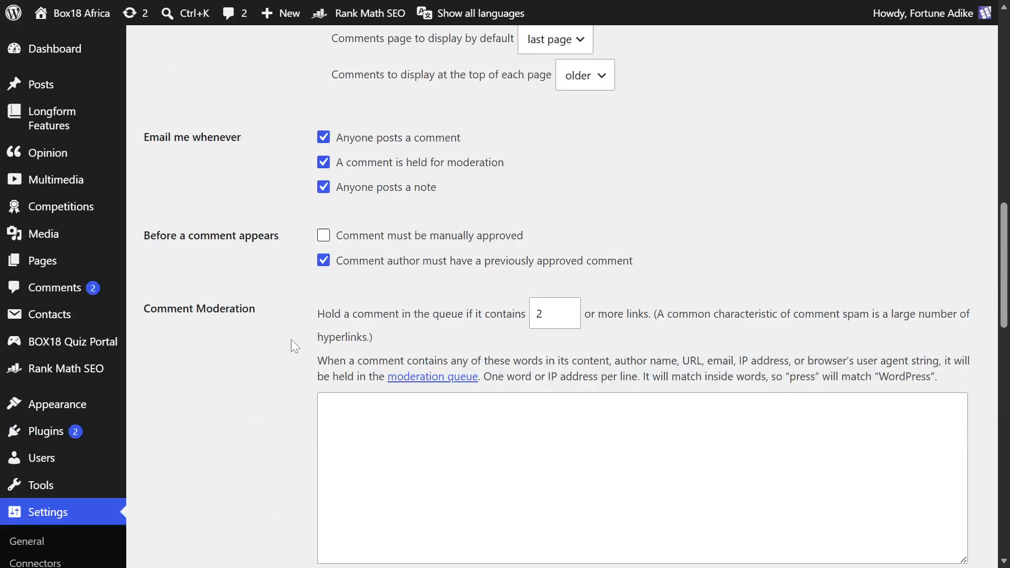
scroll(294, 339, "up", 5)
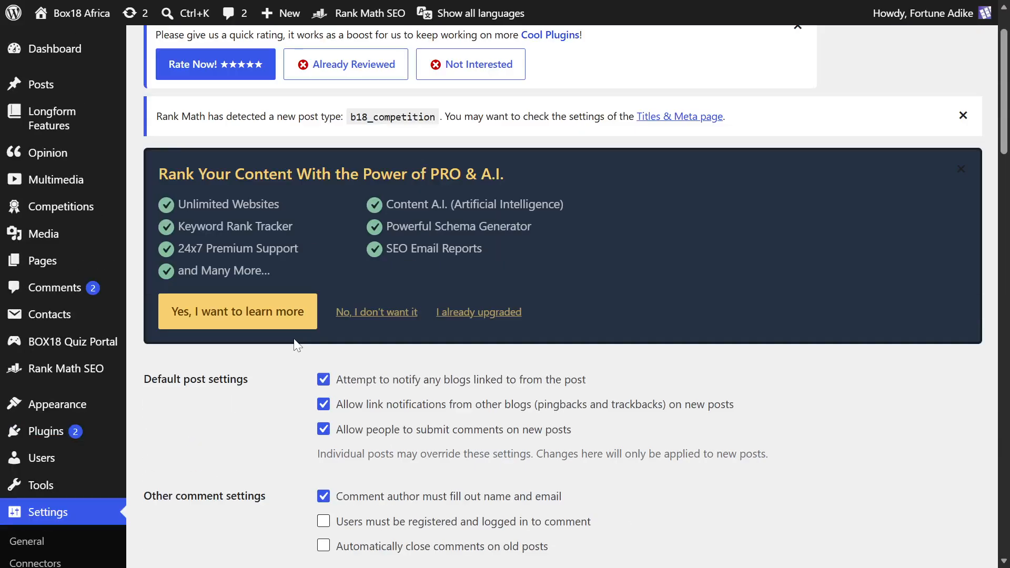
scroll(295, 339, "down", 4)
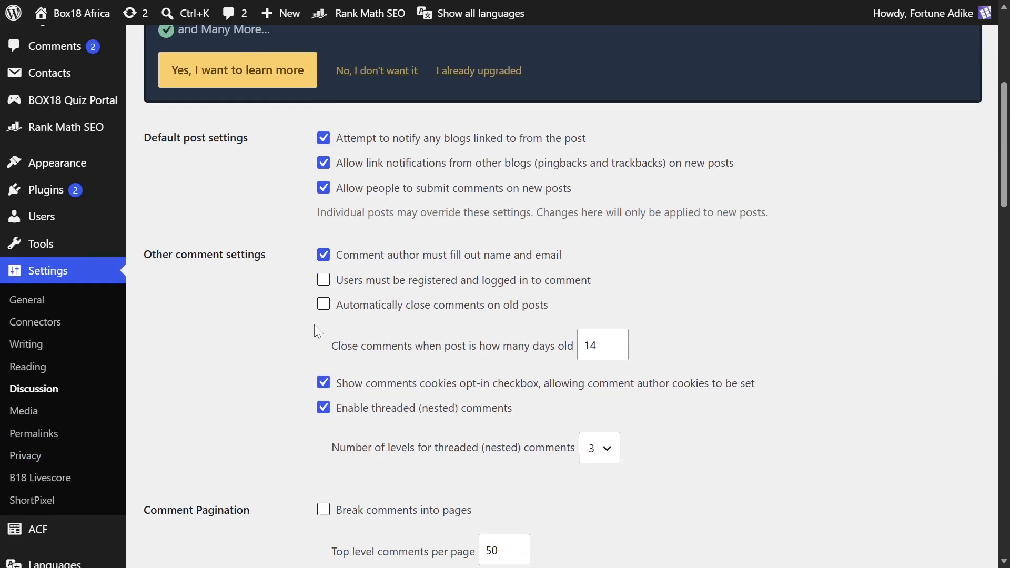
scroll(314, 325, "down", 3)
scroll(315, 324, "up", 1)
scroll(315, 324, "down", 12)
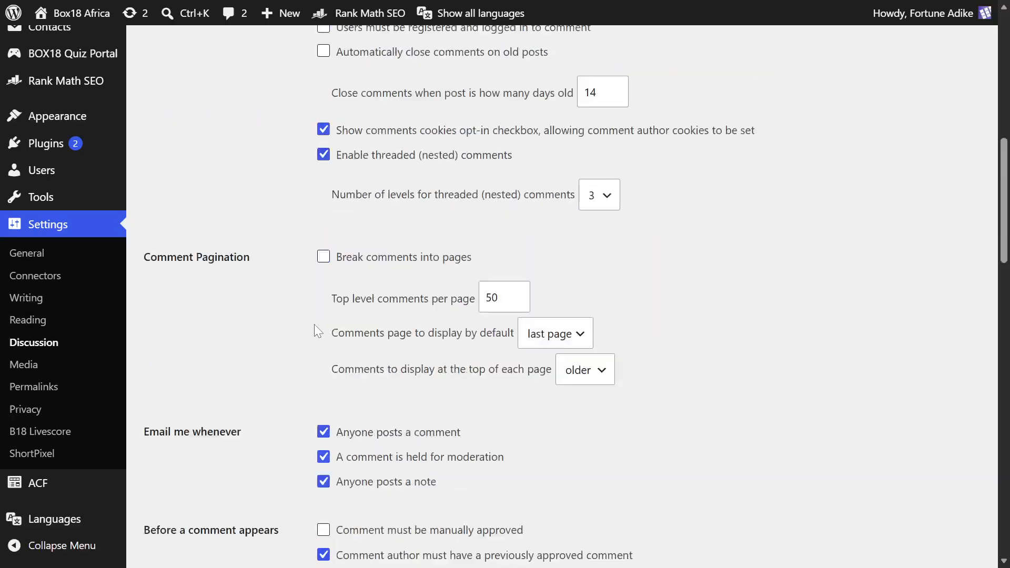
scroll(315, 324, "up", 9)
scroll(315, 324, "up", 6)
scroll(317, 321, "down", 14)
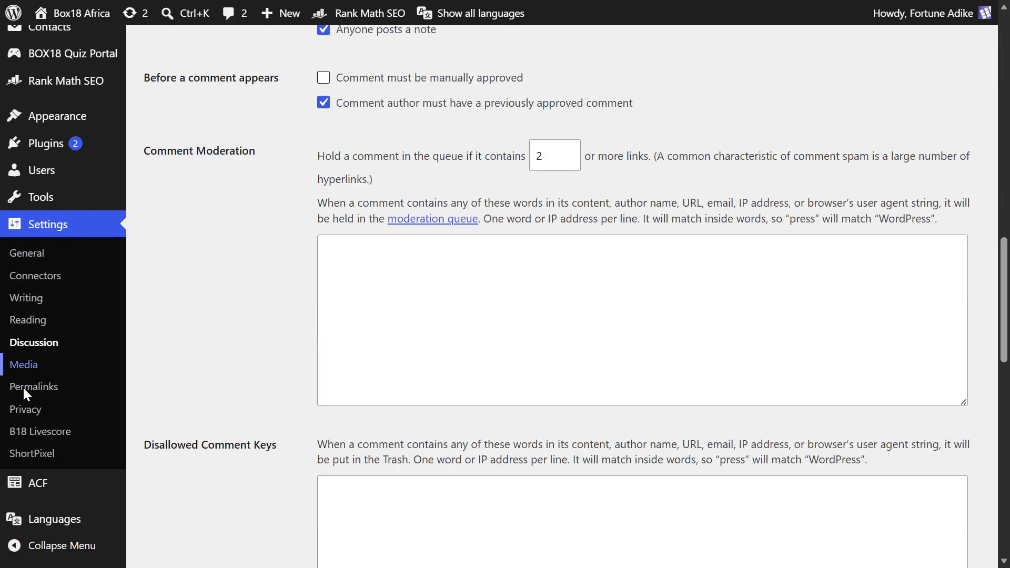
Open the Media settings and look over the thumbnail, medium and large image sizes.
left_click(24, 365)
scroll(420, 338, "down", 3)
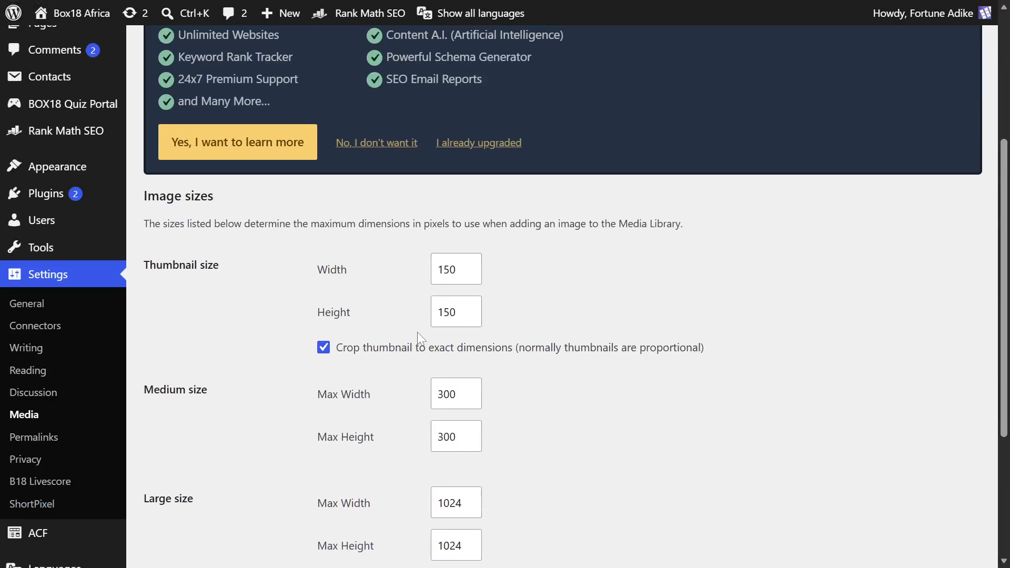
scroll(419, 337, "down", 3)
scroll(418, 332, "up", 3)
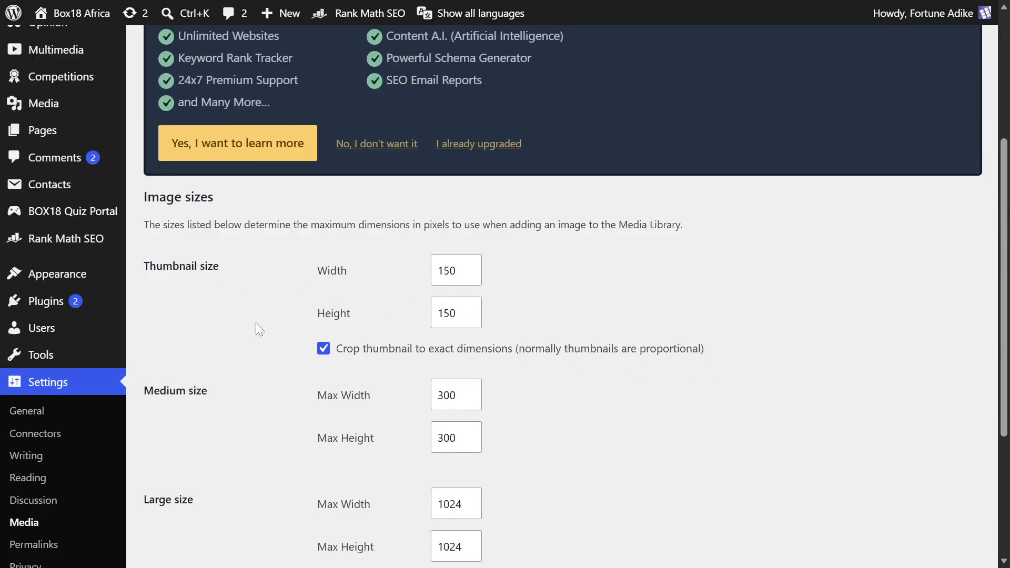
scroll(238, 308, "down", 3)
scroll(262, 293, "up", 3)
scroll(221, 367, "down", 2)
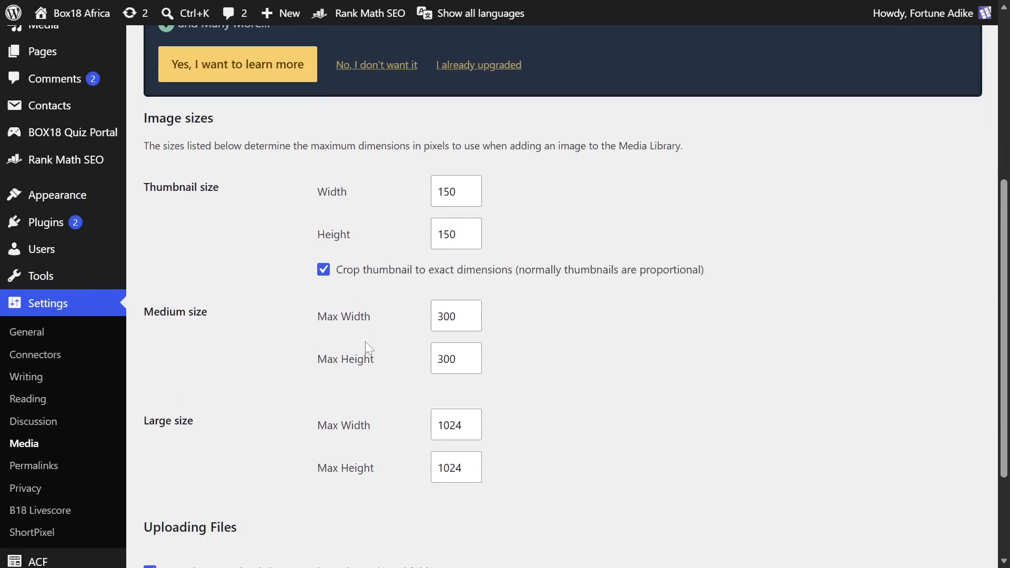
scroll(367, 343, "up", 2)
scroll(420, 314, "down", 3)
scroll(309, 374, "down", 1)
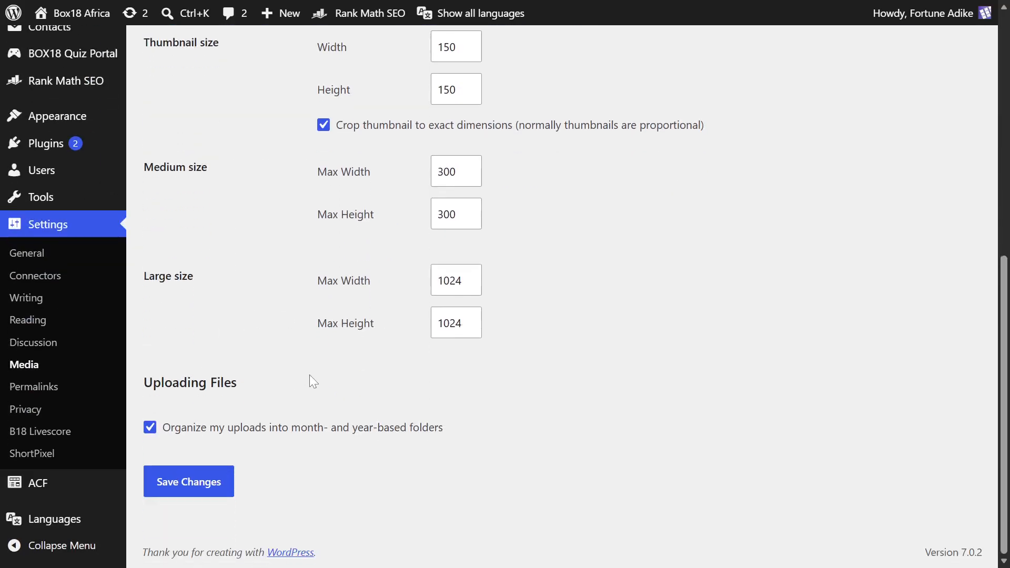
Review the image sizes once more, along with the option to organize uploads into month- and year-based folders.
scroll(314, 366, "up", 5)
scroll(315, 369, "up", 3)
scroll(316, 368, "down", 7)
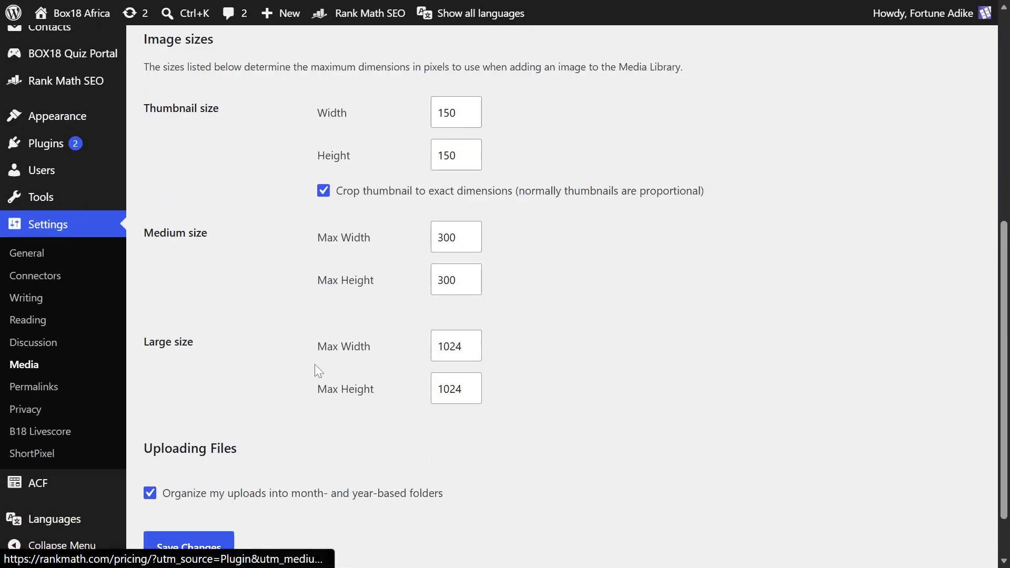
scroll(368, 390, "down", 1)
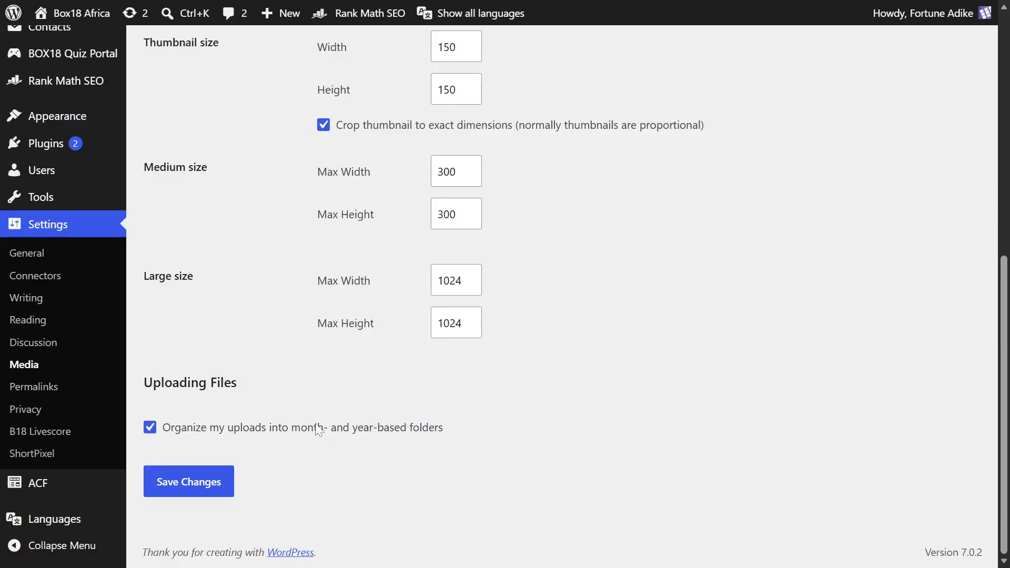
scroll(380, 457, "up", 1)
scroll(379, 456, "down", 1)
Open the Permalinks settings and view the available permalink structures, from Plain to Custom Structure.
scroll(446, 415, "down", 3)
scroll(475, 380, "down", 5)
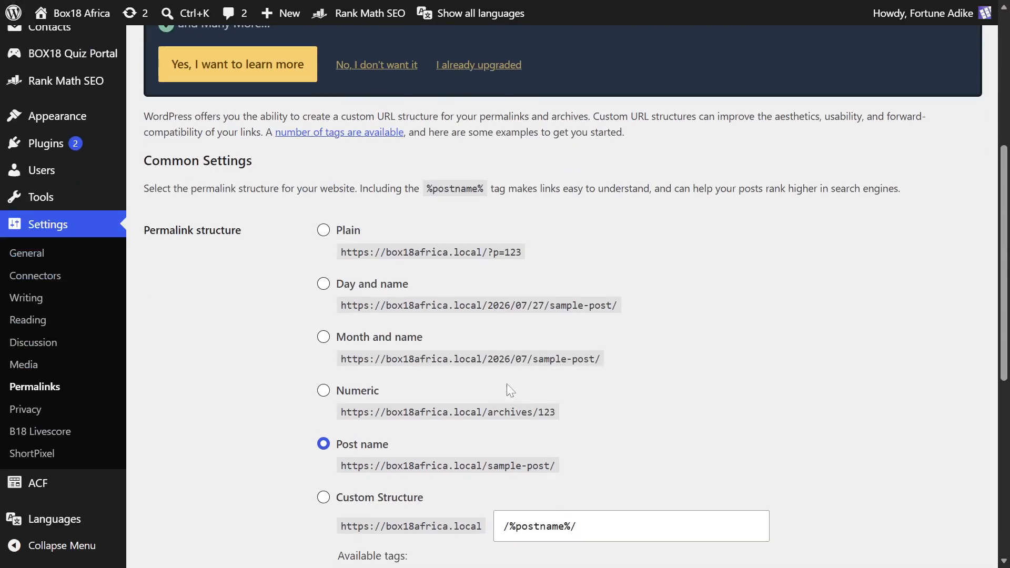
scroll(599, 333, "up", 1)
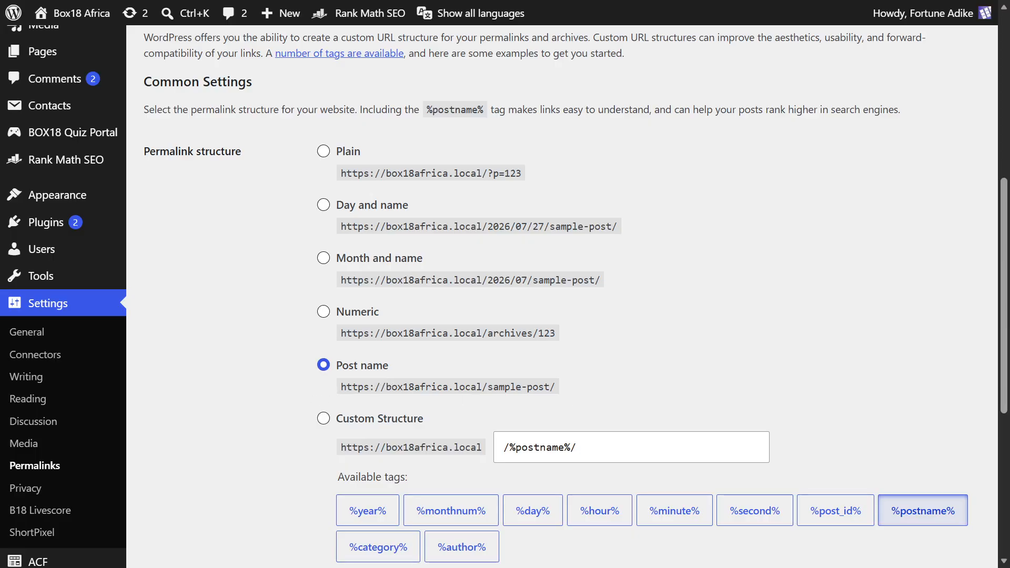
Highlight parts of the sample URL under the Post name permalink structure, and clear the selection.
left_click_drag(490, 388, 323, 390)
left_click(504, 401)
left_click_drag(483, 388, 343, 391)
left_click(570, 390)
mouse_move(487, 387)
left_mouse_down()
mouse_move(550, 387)
mouse_move(482, 387)
left_mouse_up()
left_click(558, 384)
left_click(658, 386)
Look over the rest of the Permalinks page, including the custom structure tags and the optional category and tag bases.
scroll(658, 386, "down", 5)
scroll(476, 388, "up", 8)
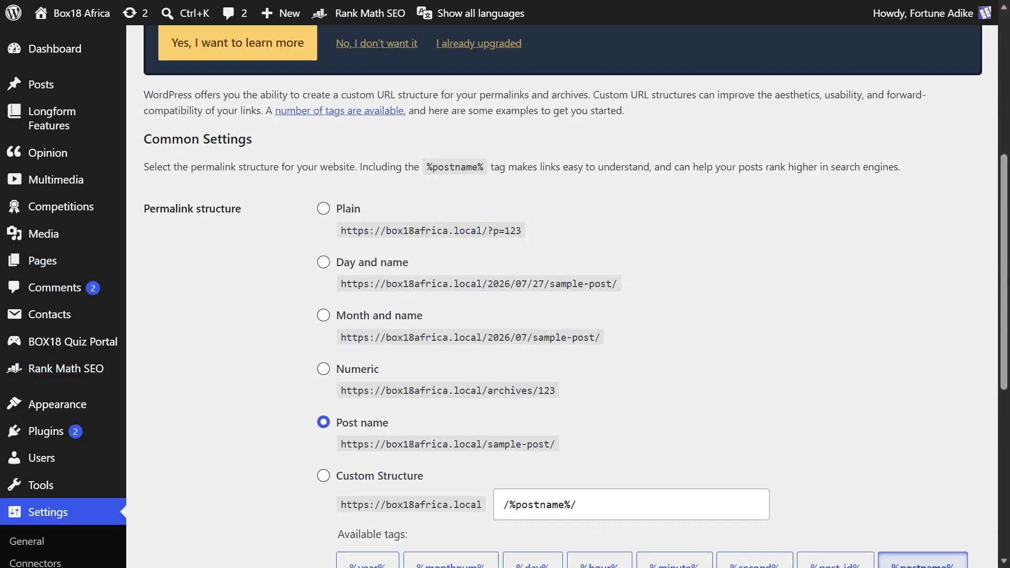
scroll(486, 374, "down", 8)
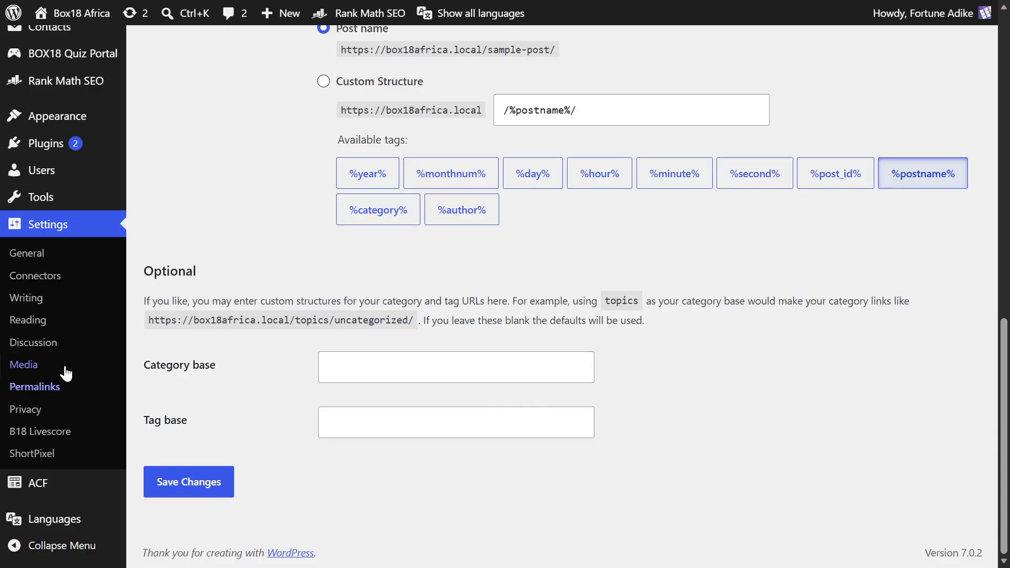
Open the Privacy settings and read through the privacy policy guidance and page options.
left_click(23, 410)
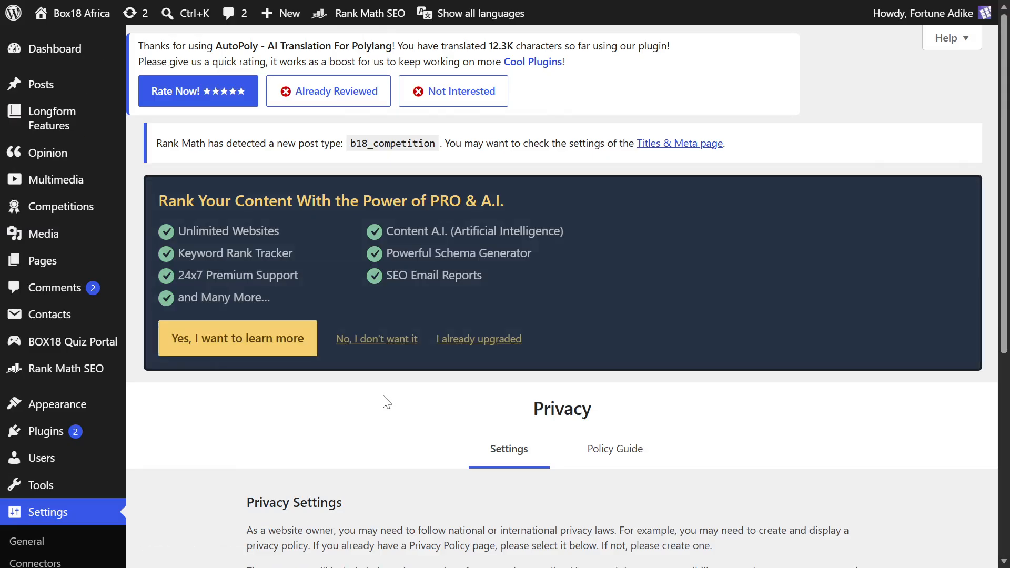
scroll(427, 415, "down", 7)
scroll(497, 327, "up", 7)
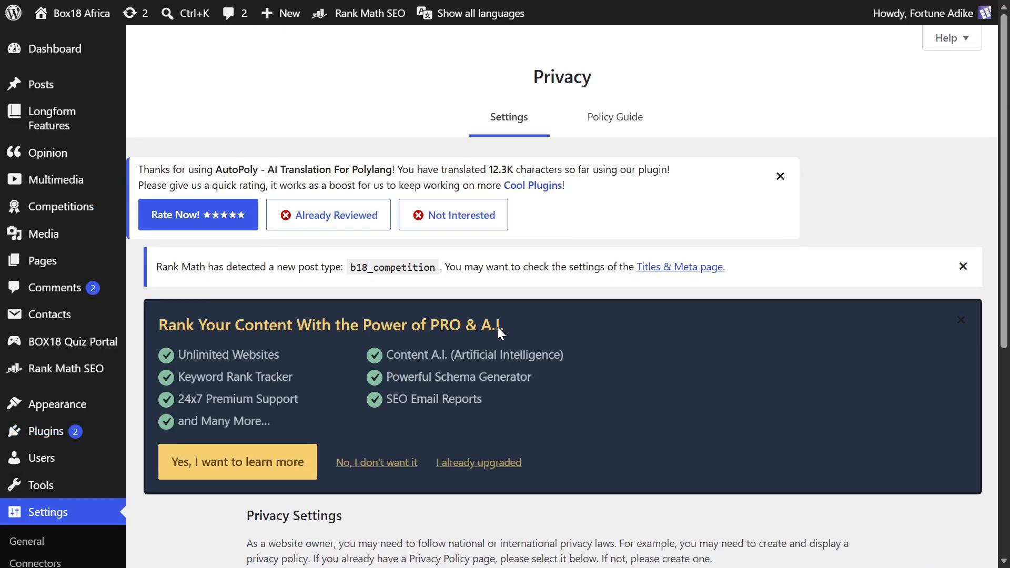
scroll(514, 333, "down", 6)
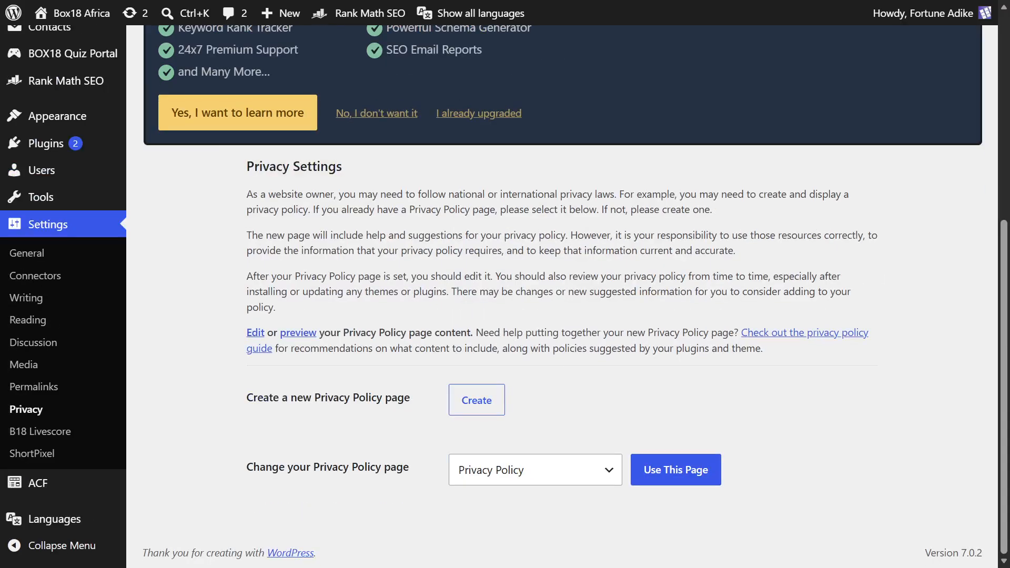
View the pages that can be chosen as the Privacy Policy page, and close the list without changing the selection.
left_click(576, 479)
left_click(350, 459)
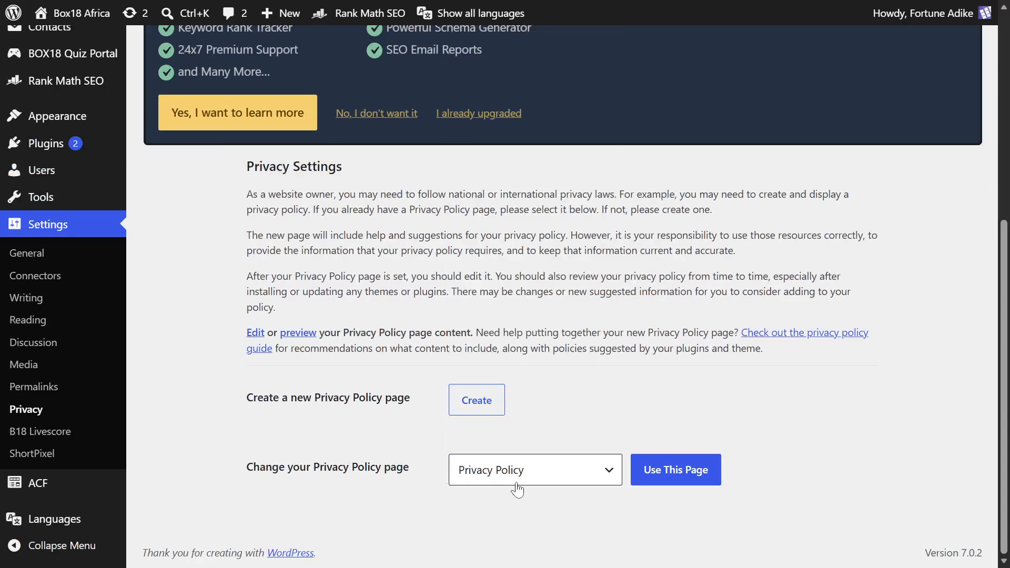
left_click(520, 476)
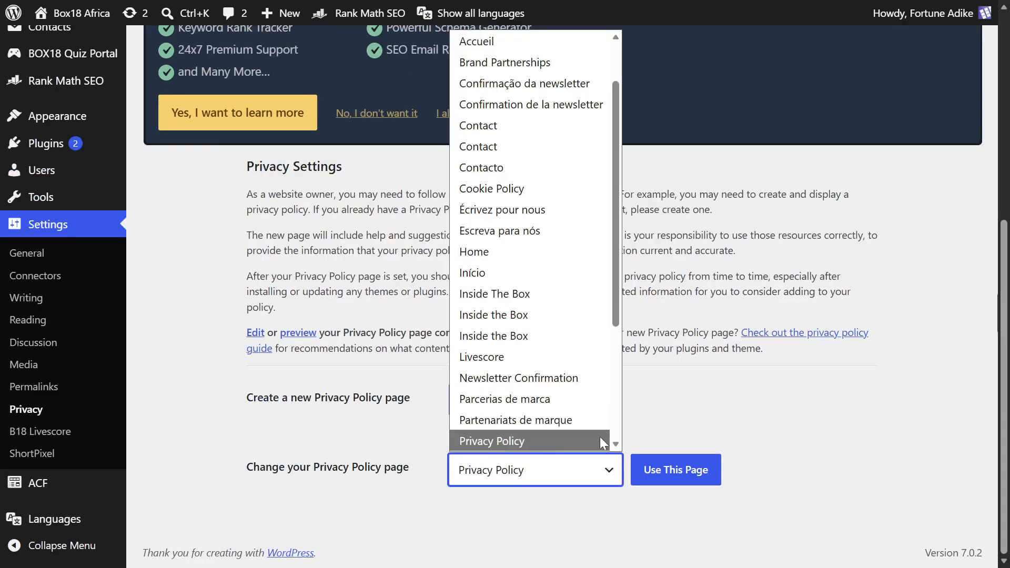
left_click(733, 408)
Skim the Privacy settings page once more and open the Policy Guide.
scroll(579, 422, "up", 4)
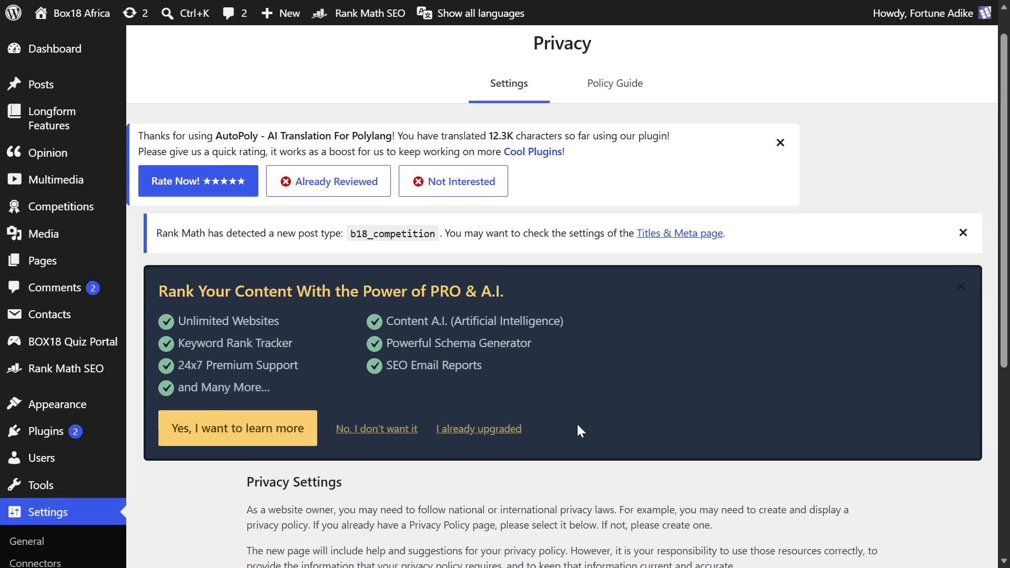
scroll(510, 291, "down", 6)
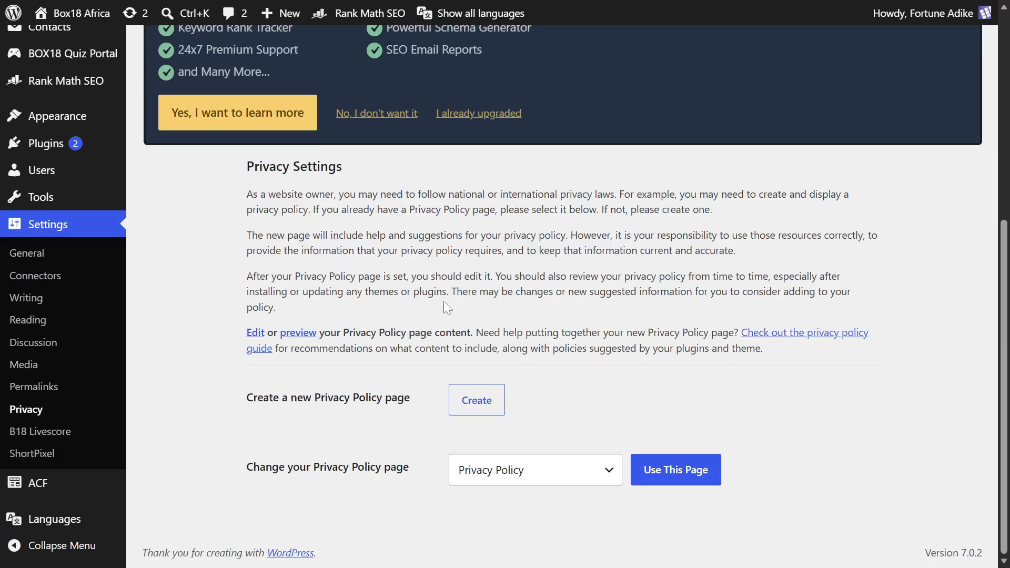
scroll(510, 291, "up", 6)
left_click(616, 91)
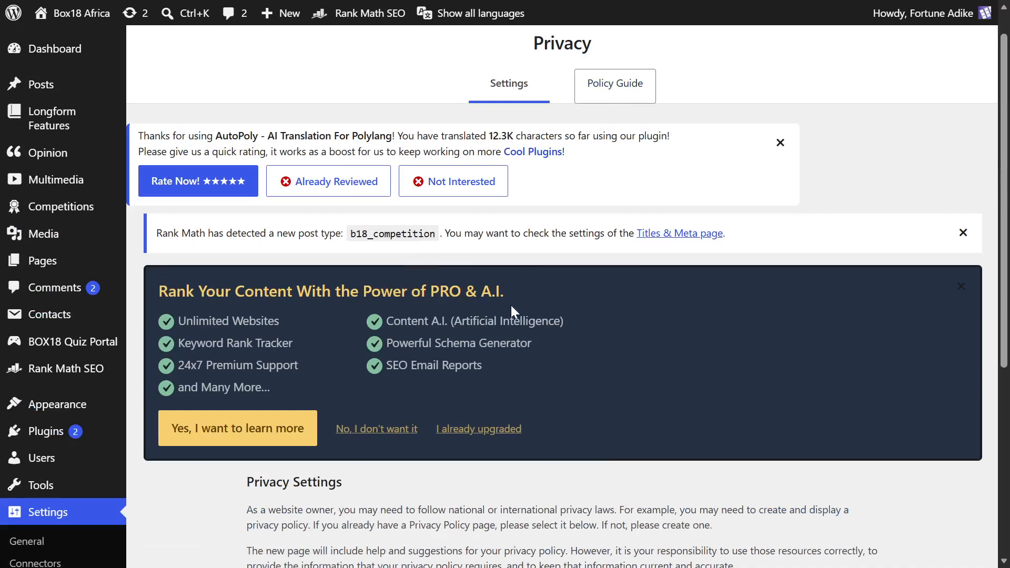
Read the Privacy Policy Guide introduction and policies sections, and open the B18 Livescore settings.
scroll(459, 375, "down", 5)
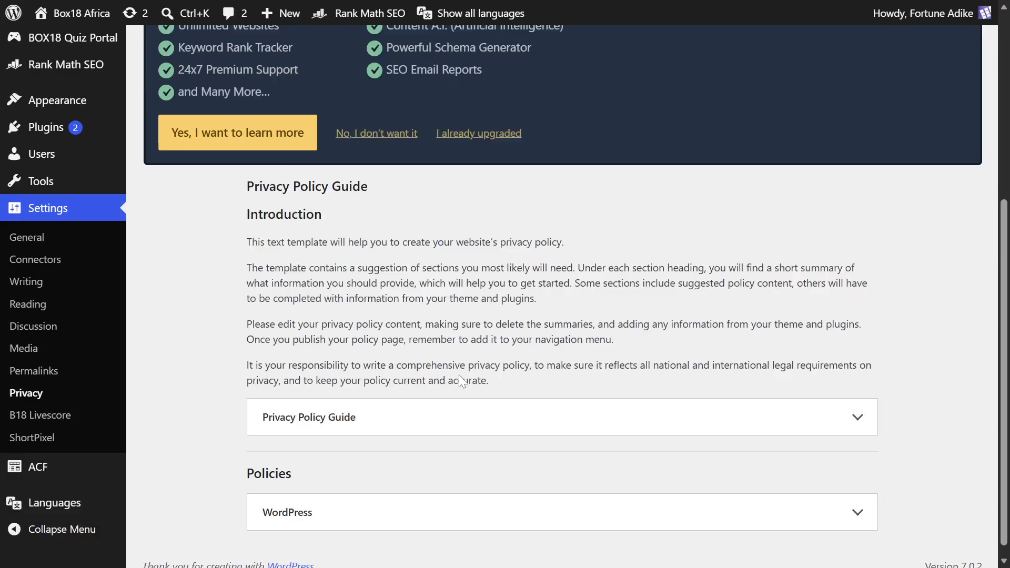
scroll(459, 374, "down", 1)
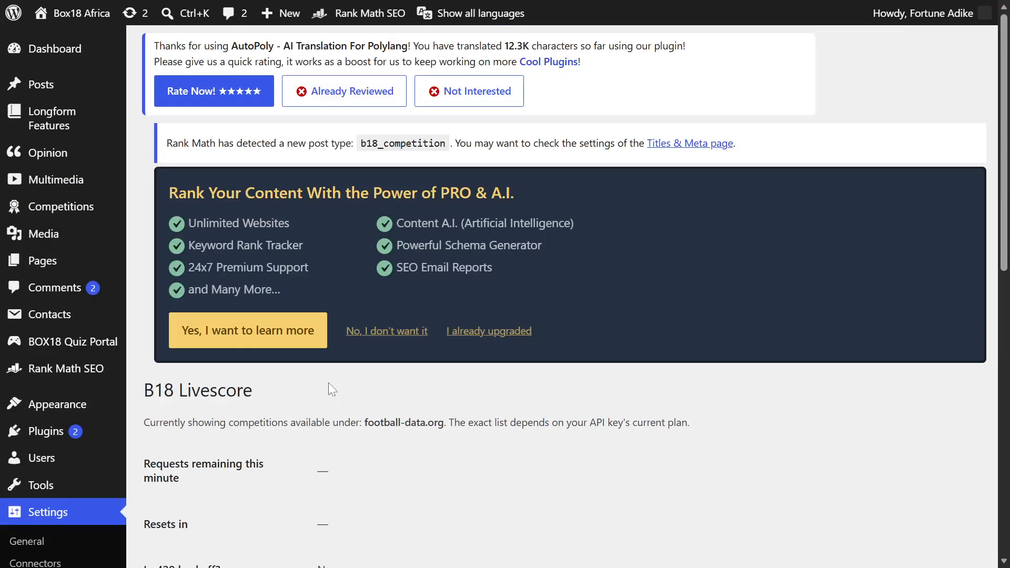
Look over the B18 Livescore settings, covering the data source, API request status, refresh option and competition lists.
scroll(225, 400, "down", 5)
scroll(225, 400, "up", 5)
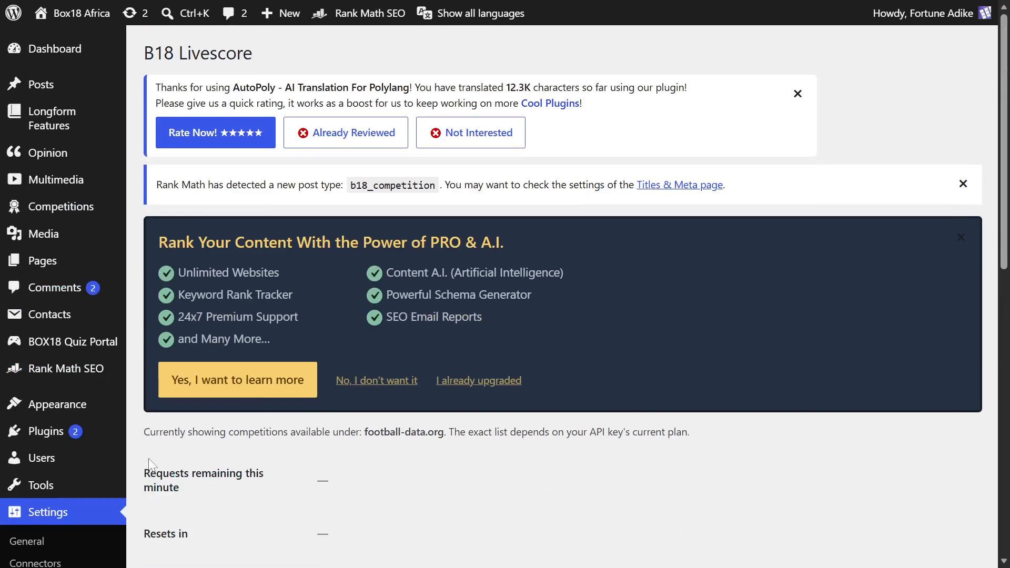
scroll(53, 381, "down", 7)
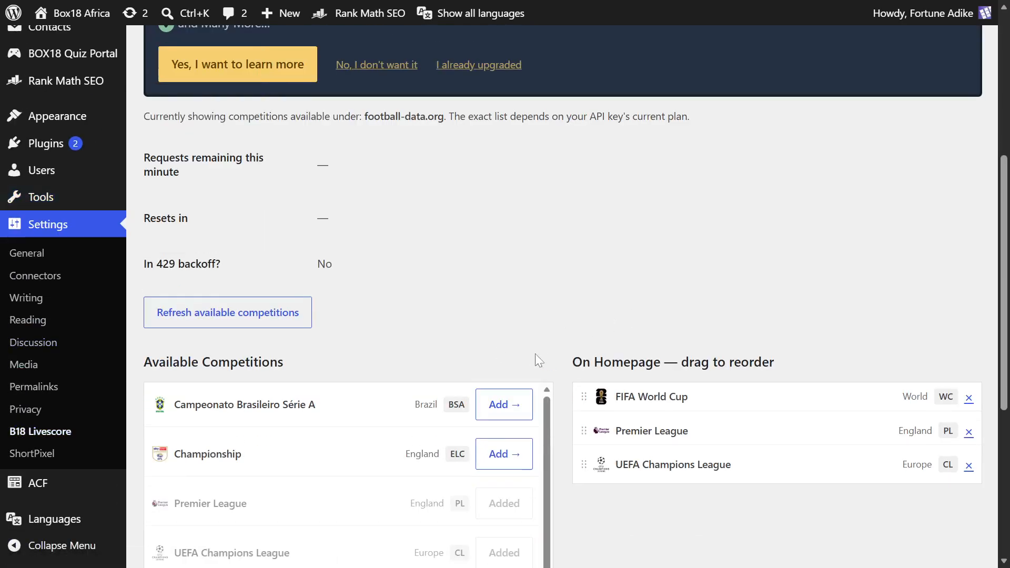
scroll(532, 342, "up", 4)
scroll(544, 352, "down", 2)
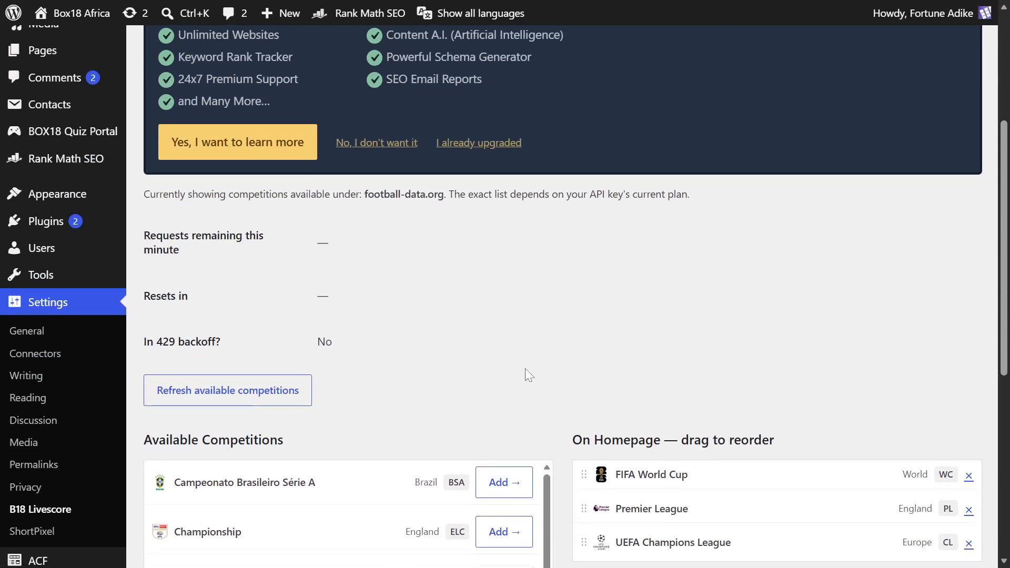
scroll(528, 375, "down", 3)
scroll(559, 365, "up", 3)
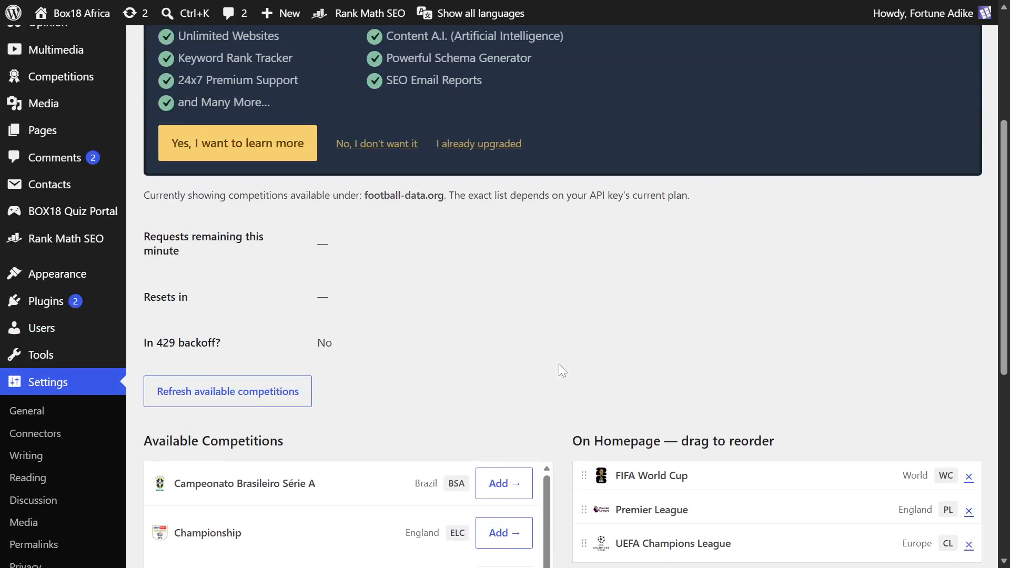
scroll(559, 364, "down", 3)
scroll(559, 364, "up", 4)
scroll(558, 366, "down", 4)
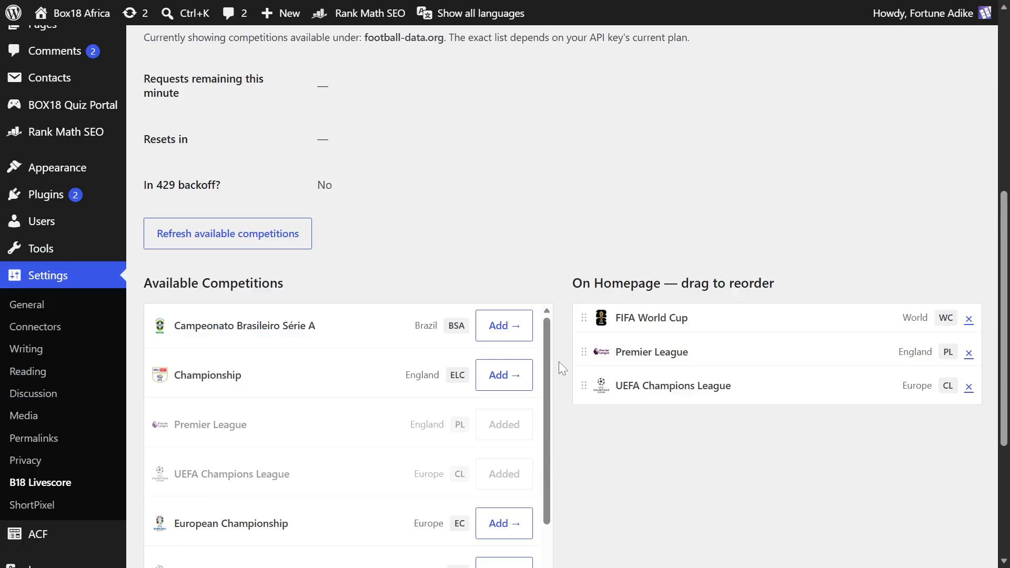
scroll(560, 329, "up", 5)
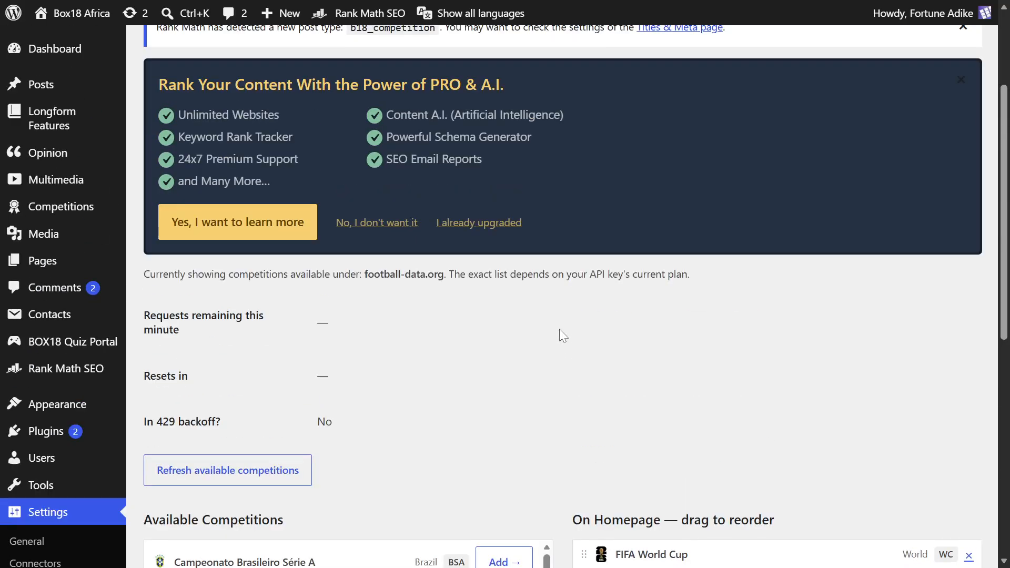
scroll(560, 363, "down", 4)
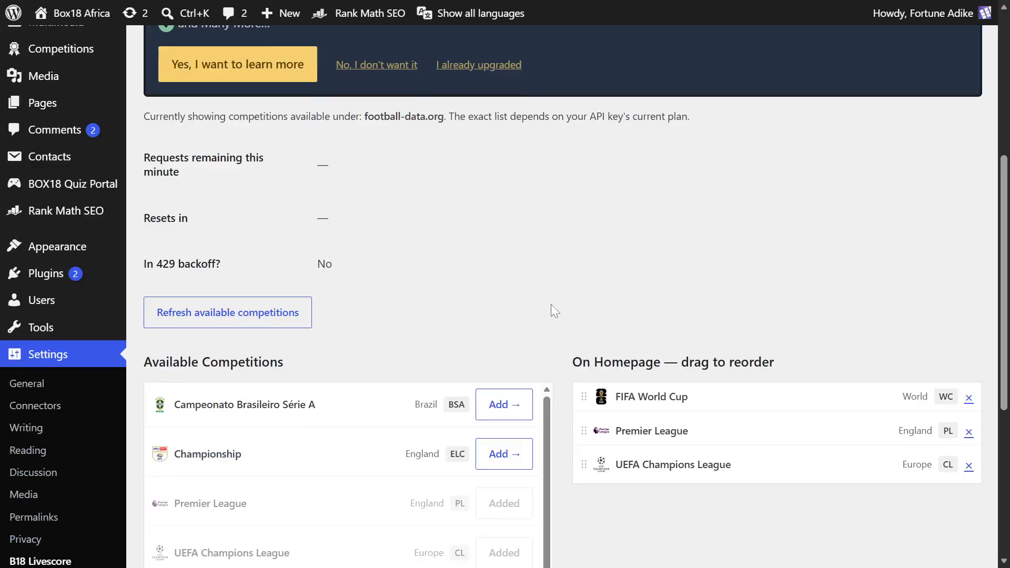
Browse the whole Available Competitions list and compare it with the competitions chosen for the homepage.
scroll(562, 305, "down", 4)
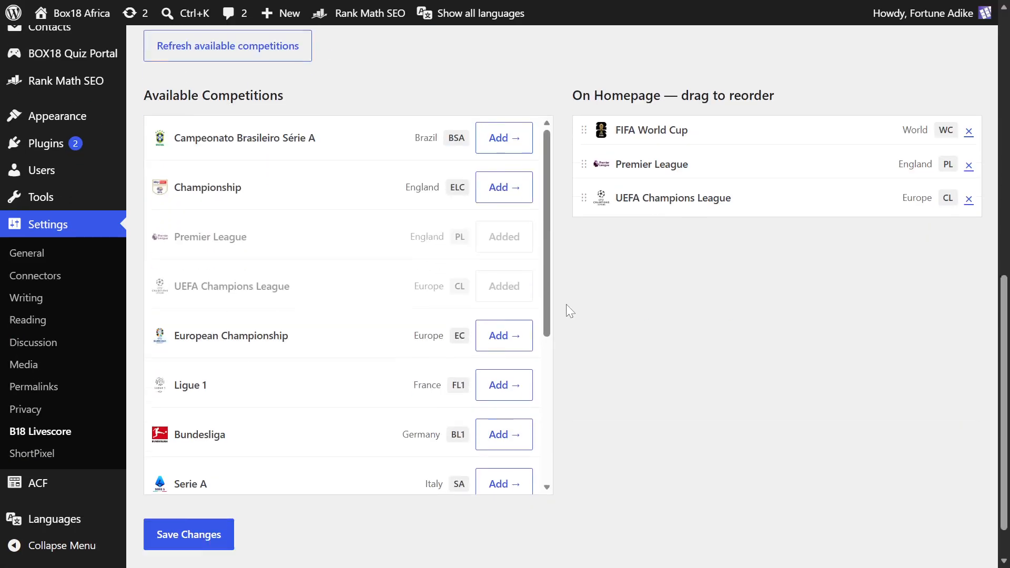
scroll(566, 305, "down", 1)
scroll(567, 305, "up", 1)
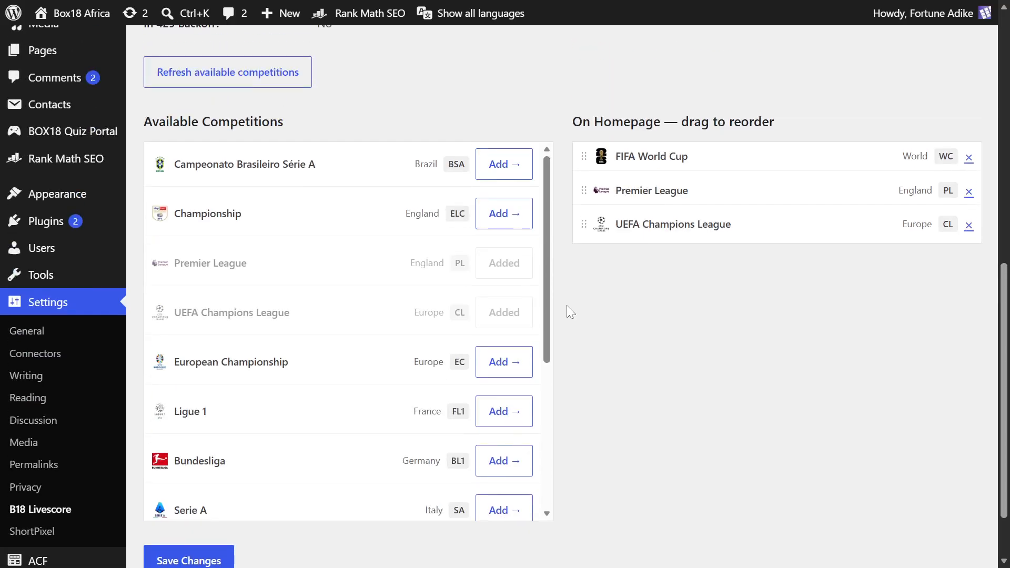
left_click_drag(546, 248, 536, 220)
scroll(382, 337, "down", 5)
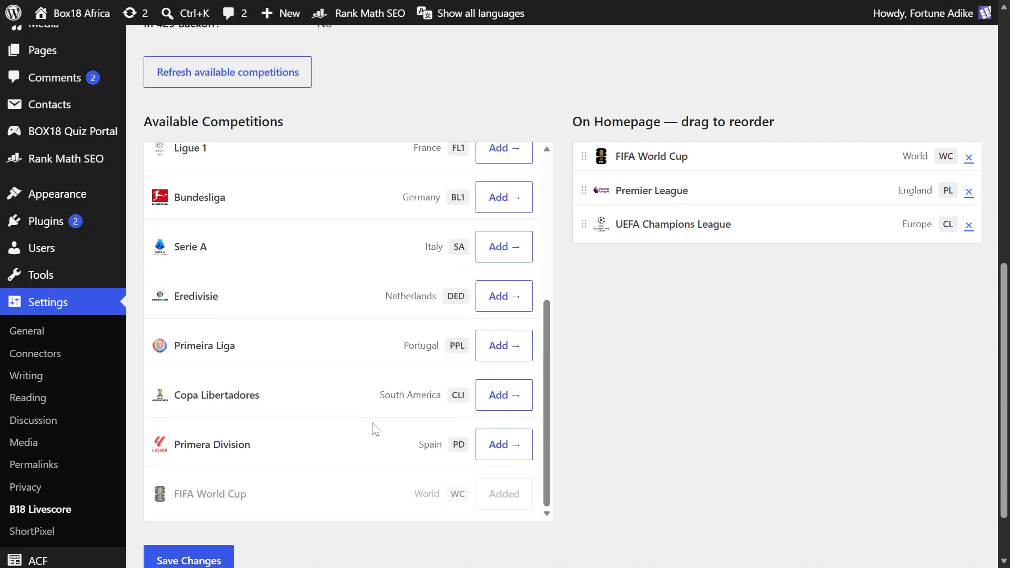
scroll(376, 423, "up", 5)
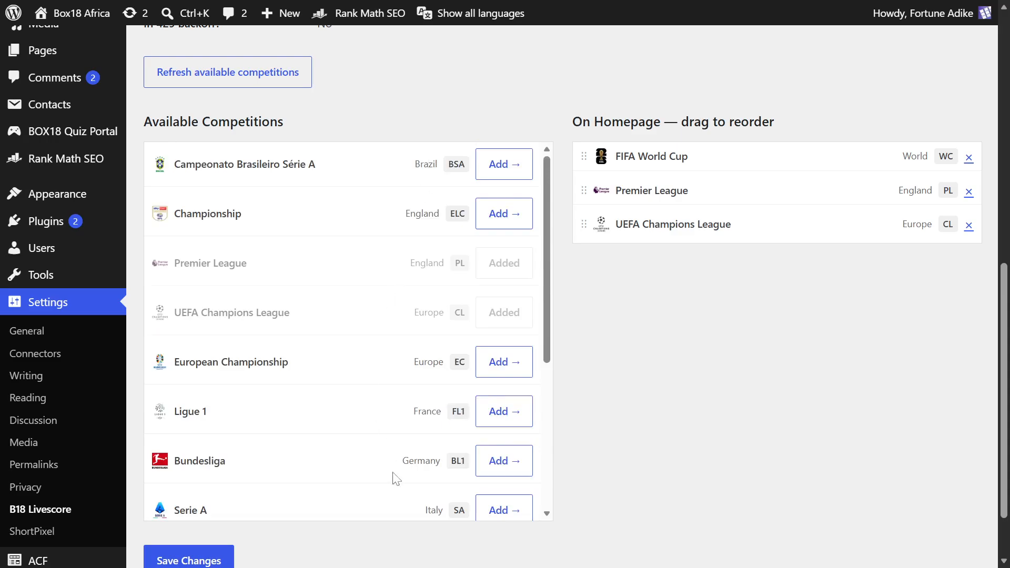
scroll(400, 447, "down", 5)
scroll(413, 436, "up", 5)
scroll(416, 369, "down", 5)
scroll(401, 443, "up", 5)
Switch to the public website, open its homepage and view the competitions in the Follow the Actions section.
left_click(405, 16)
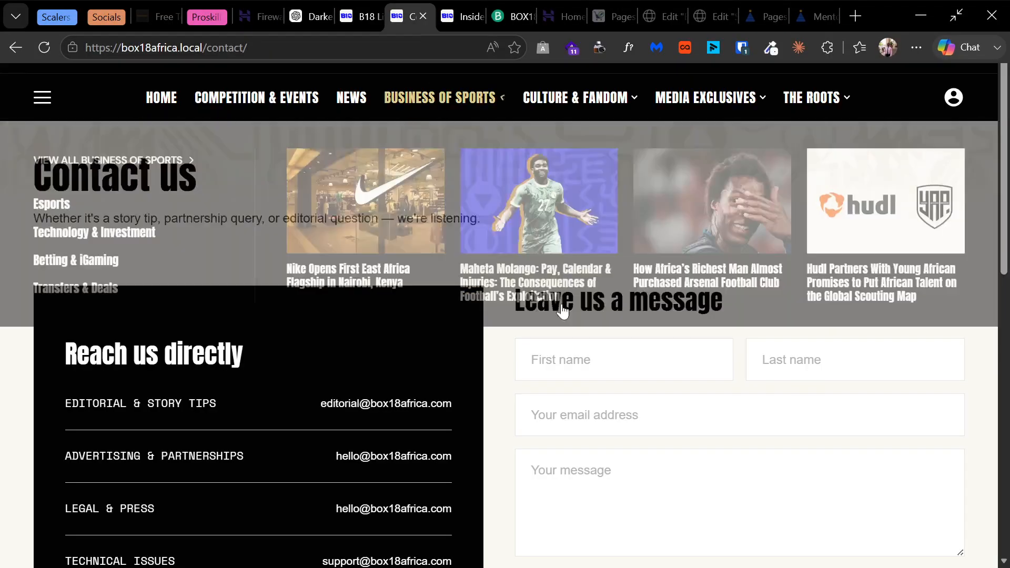
left_click(162, 99)
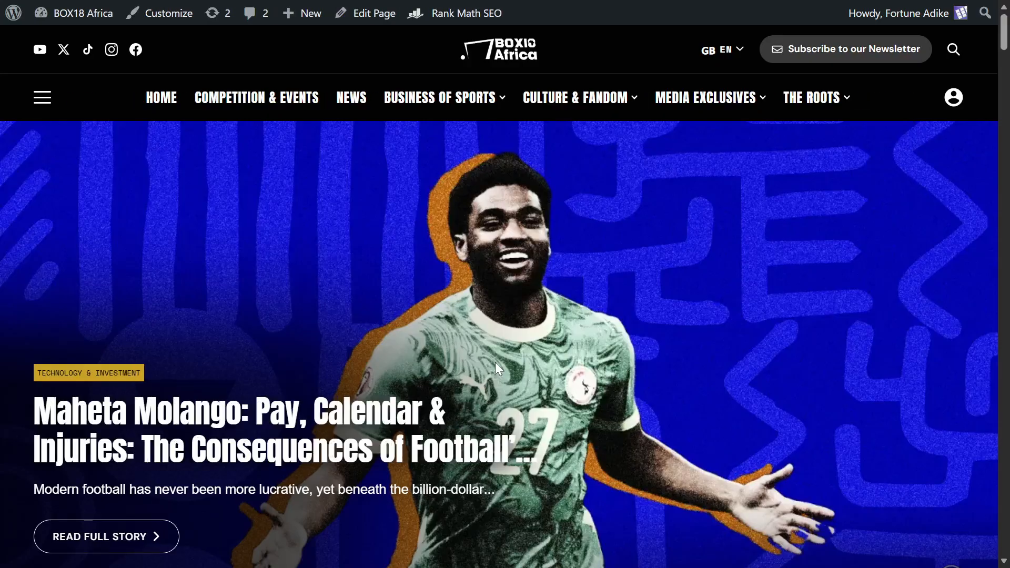
scroll(534, 395, "down", 10)
scroll(572, 360, "up", 4)
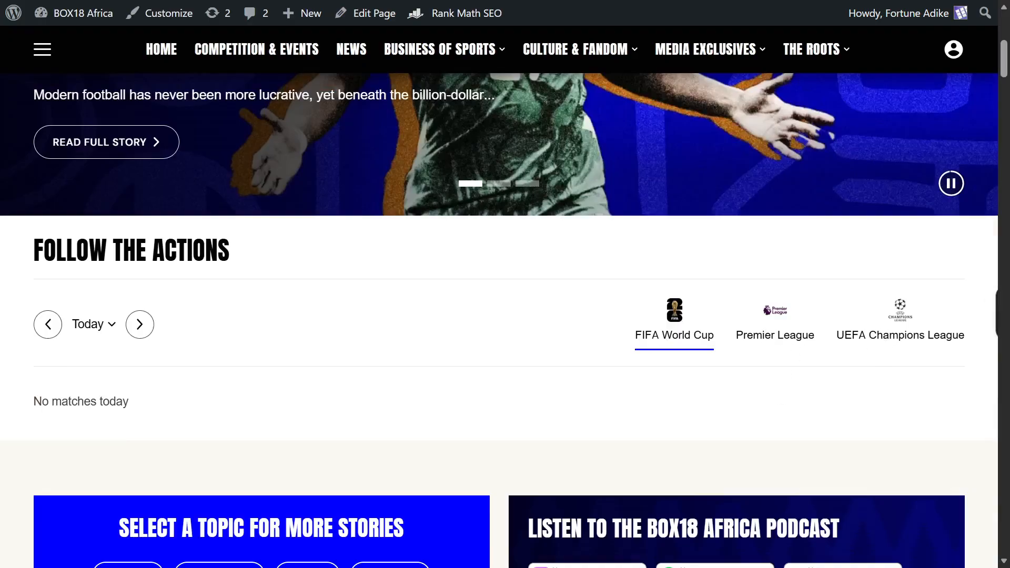
In the B18 Livescore settings, add Championship to the homepage list and order it Premier League, FIFA World Cup, Championship, UEFA Champions League.
left_click(353, 16)
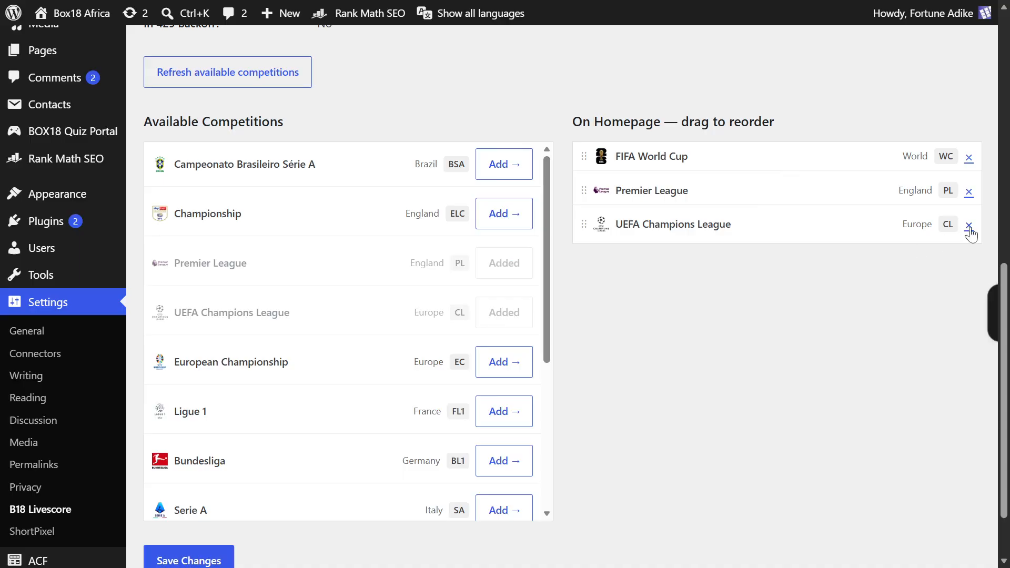
left_click(505, 228)
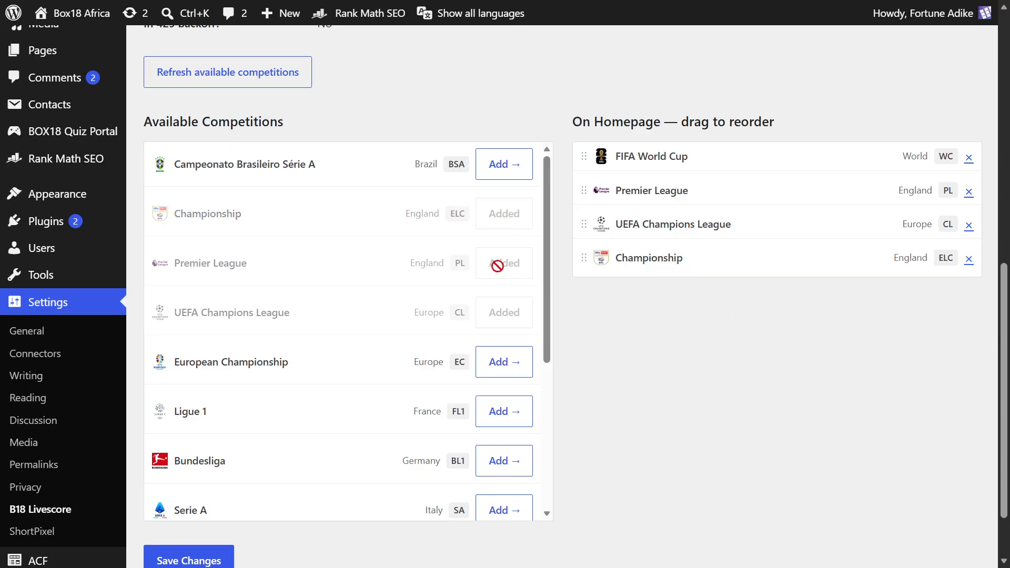
left_click_drag(583, 258, 587, 185)
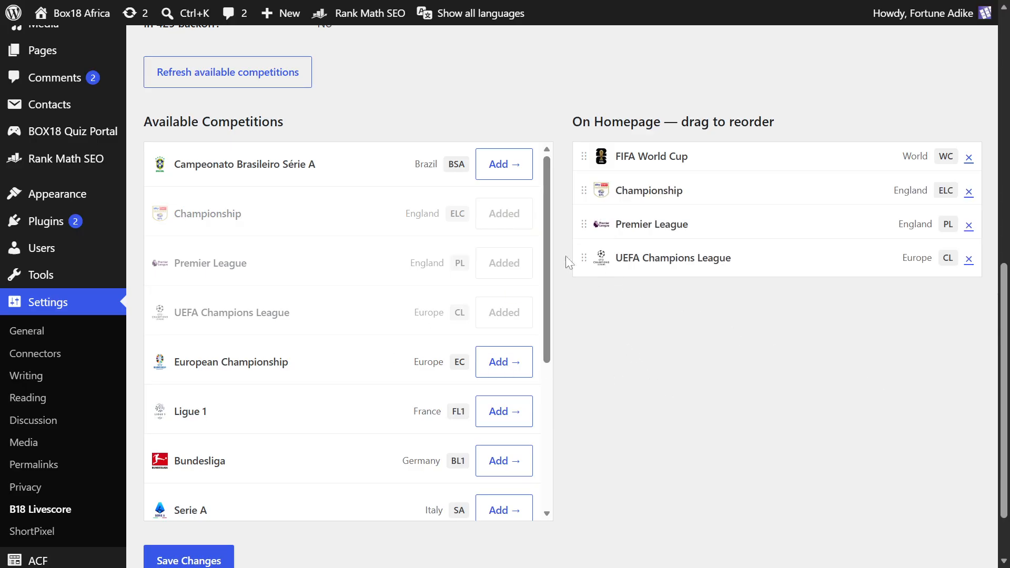
left_click_drag(584, 234, 584, 155)
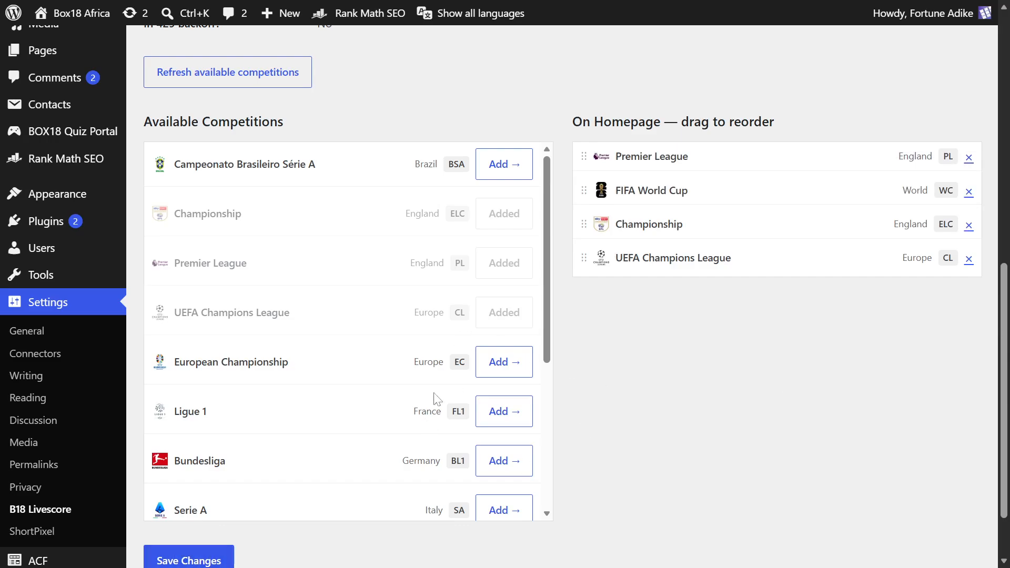
Skim the available competitions again and check the competition row in the public homepage's Follow the Actions section.
scroll(435, 399, "down", 5)
scroll(438, 421, "up", 5)
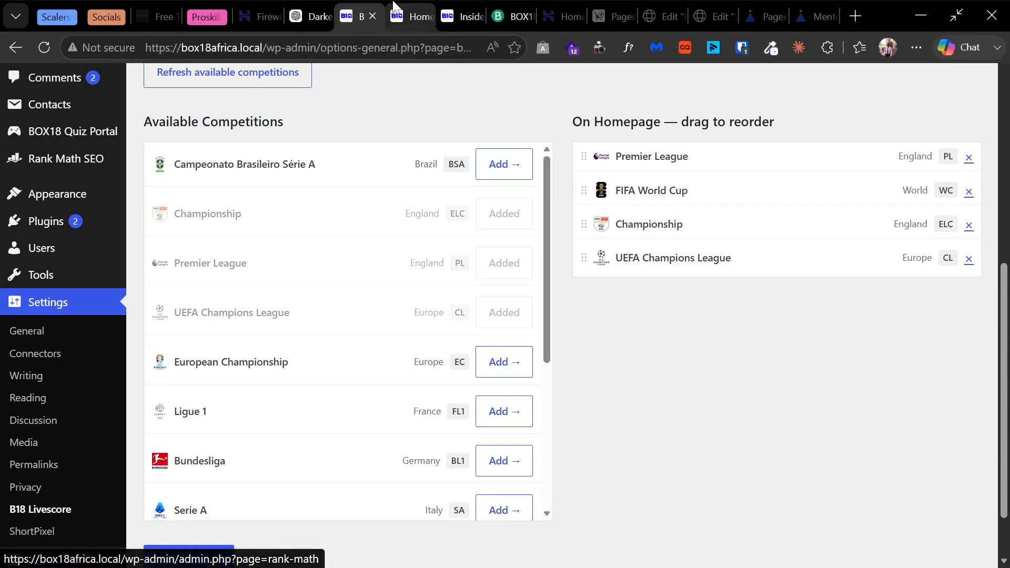
left_click(407, 17)
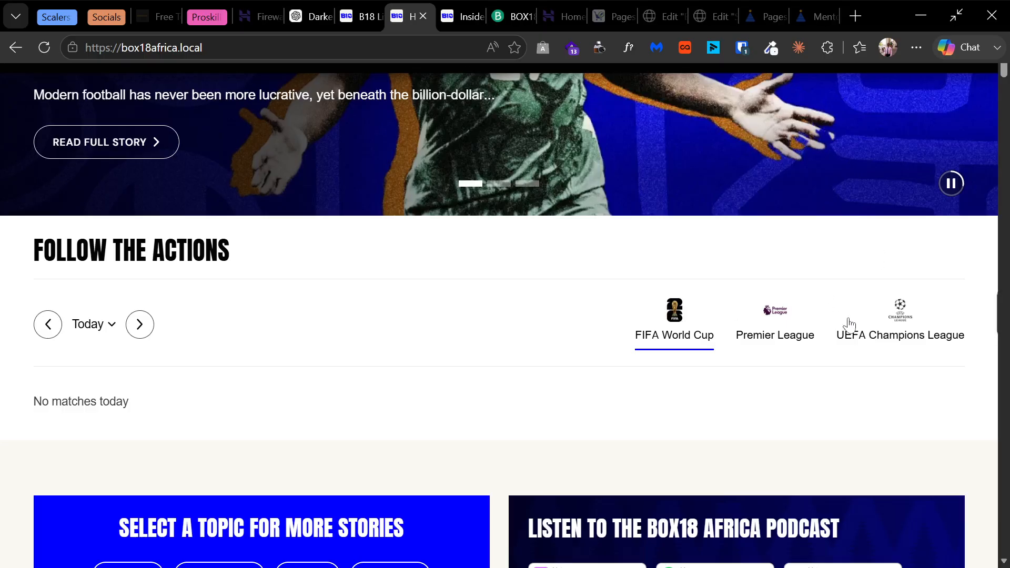
Return to the B18 Livescore settings in full screen and review the page from the request status down to the save option.
left_click(365, 14)
scroll(548, 326, "down", 2)
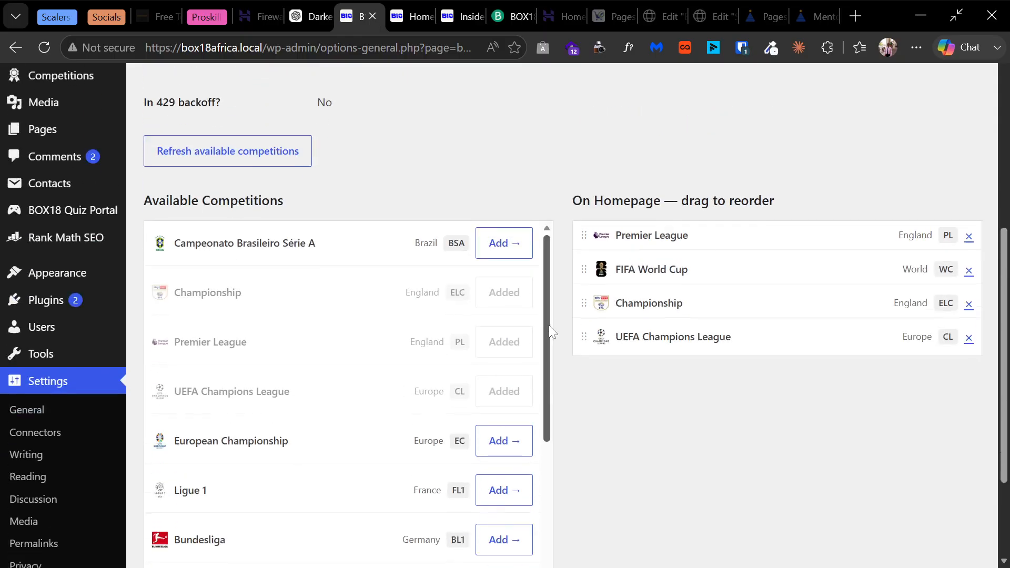
scroll(549, 325, "up", 4)
key("F11")
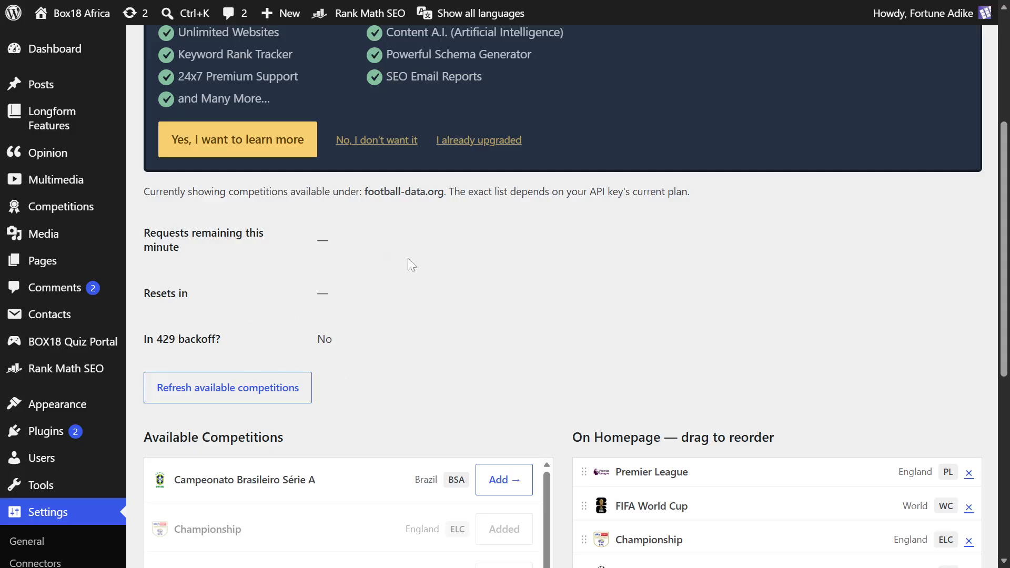
scroll(568, 353, "down", 3)
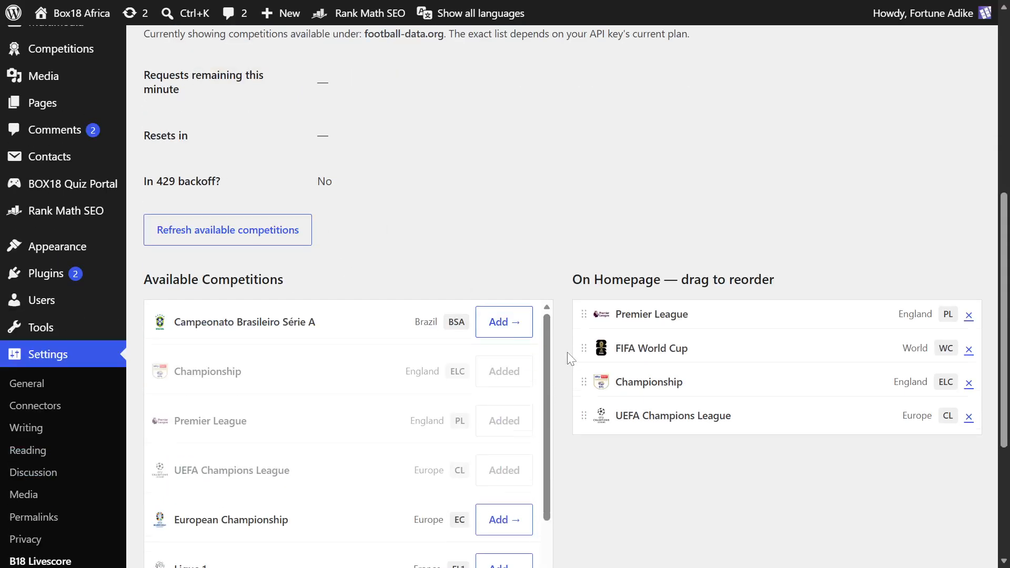
scroll(567, 394, "down", 5)
scroll(571, 390, "up", 9)
scroll(571, 387, "down", 9)
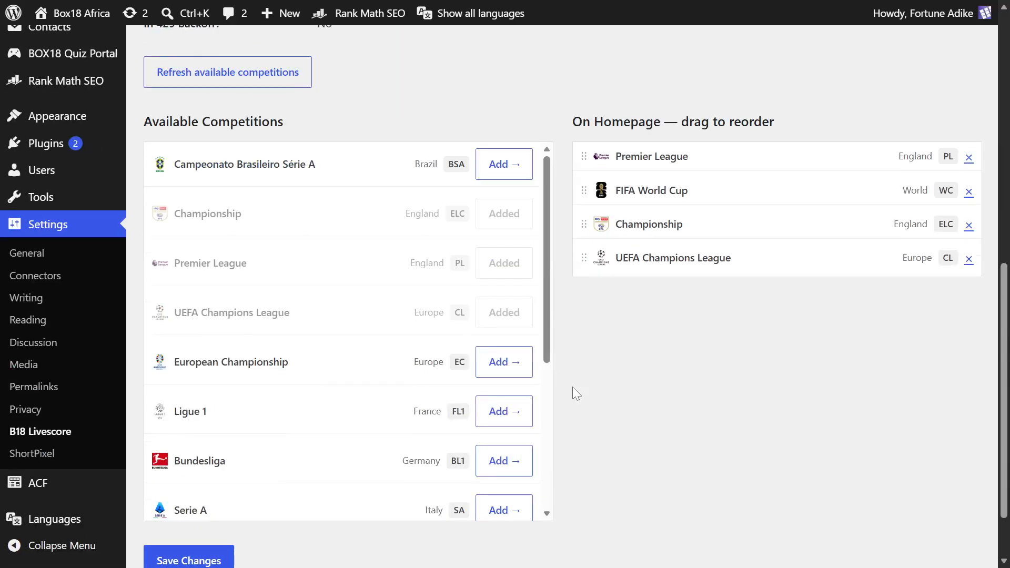
scroll(577, 388, "up", 3)
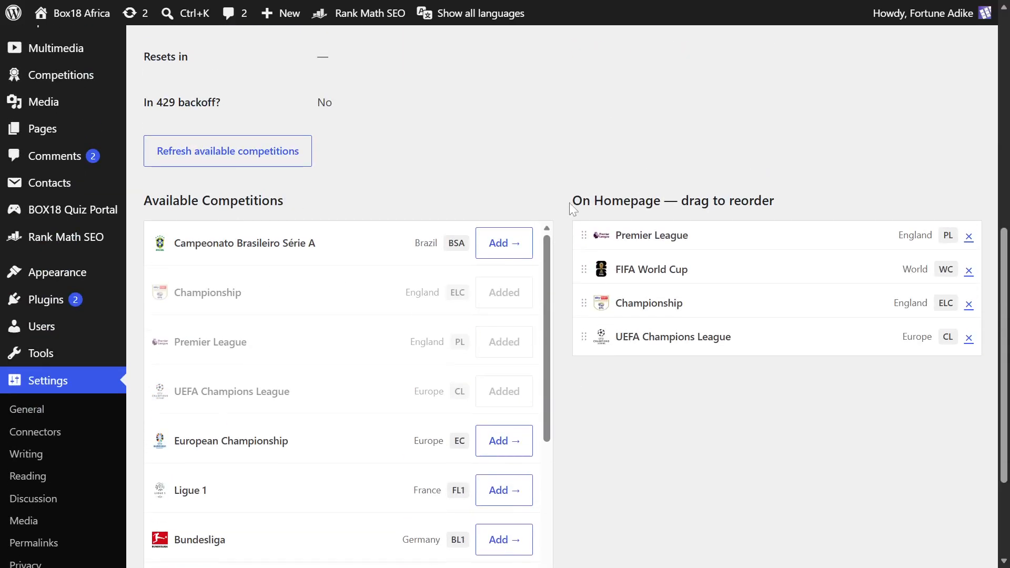
scroll(582, 342, "down", 3)
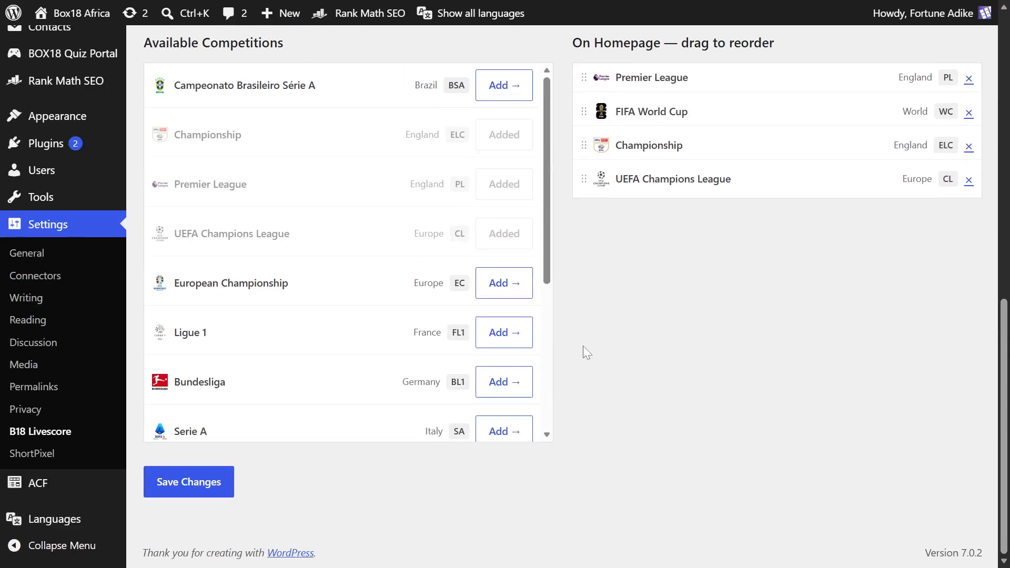
scroll(581, 339, "up", 5)
scroll(570, 341, "down", 5)
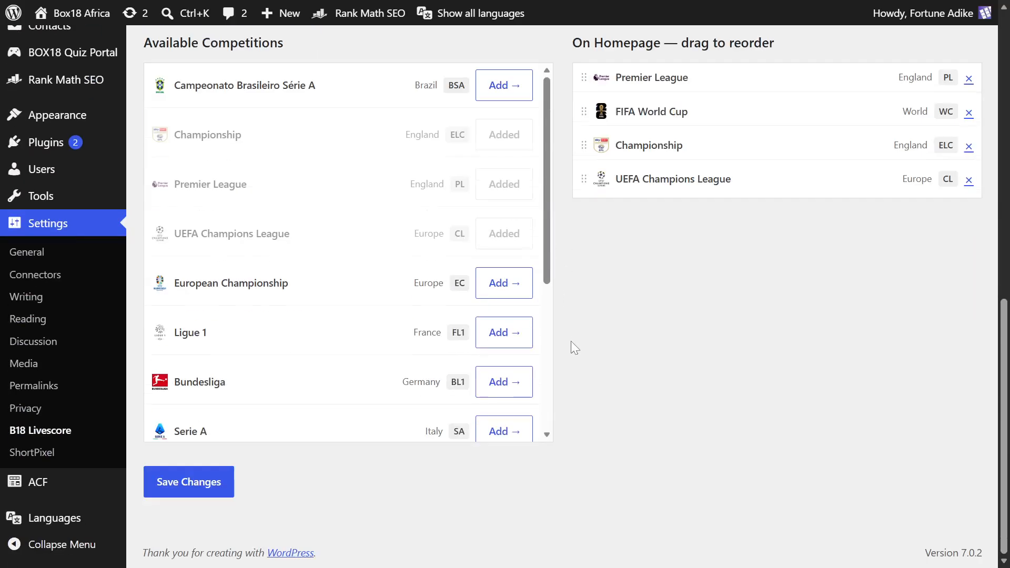
scroll(567, 324, "up", 3)
scroll(573, 306, "down", 3)
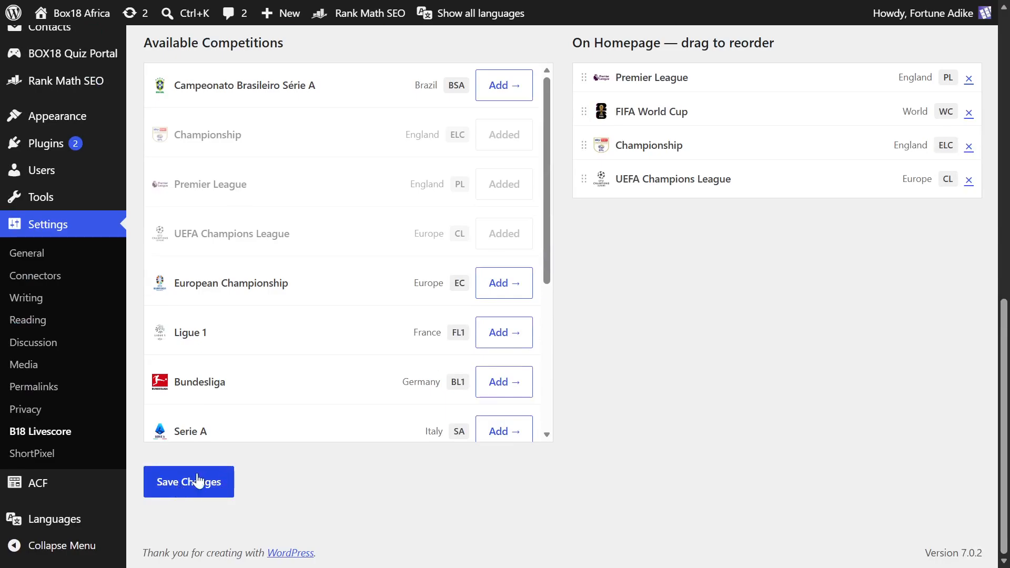
Open the ShortPixel settings and look over the Overview page, including its optimization cards, API key section and settings sections.
left_click(43, 461)
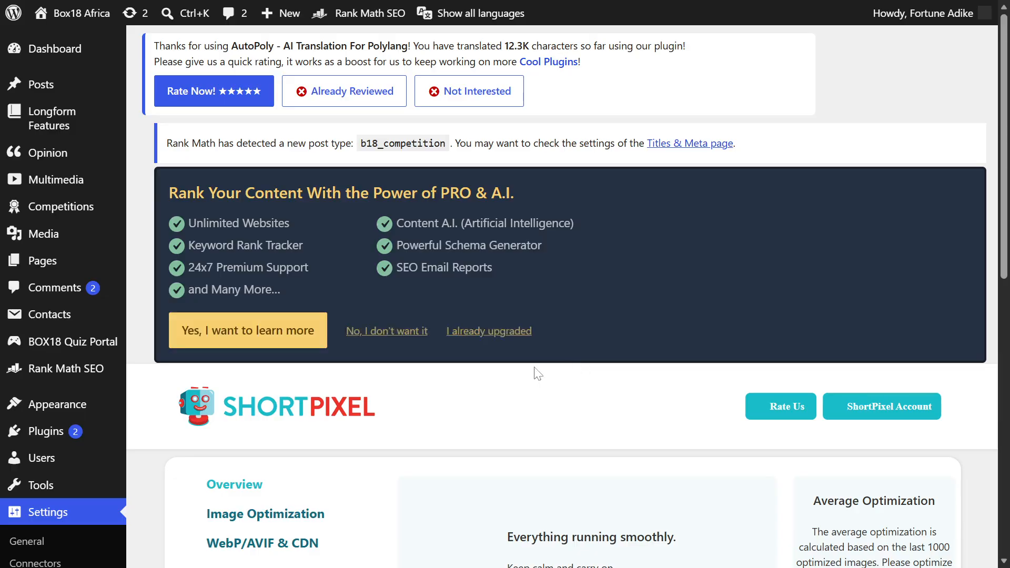
scroll(537, 372, "down", 5)
scroll(440, 393, "down", 5)
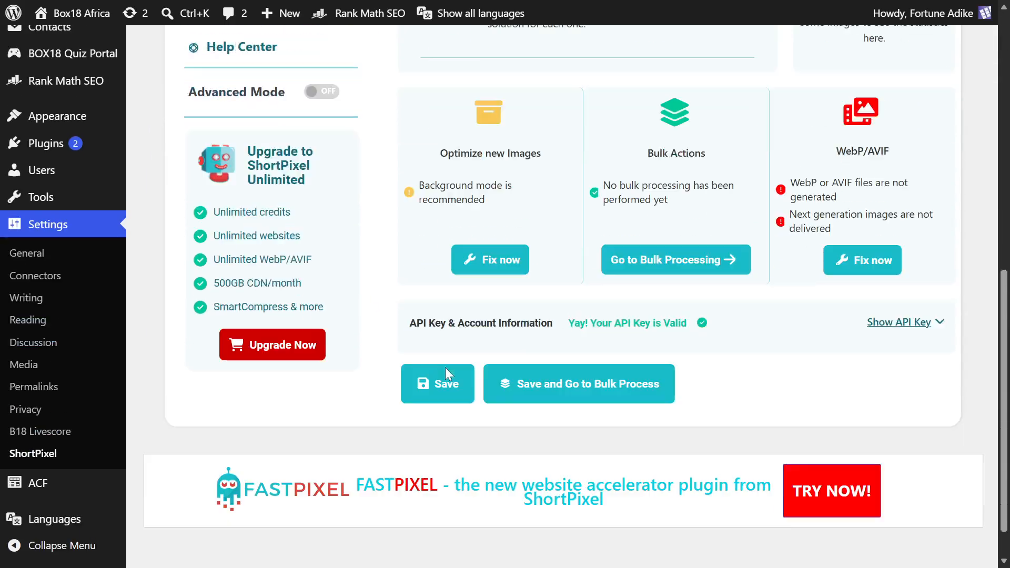
scroll(451, 375, "up", 7)
scroll(451, 375, "up", 3)
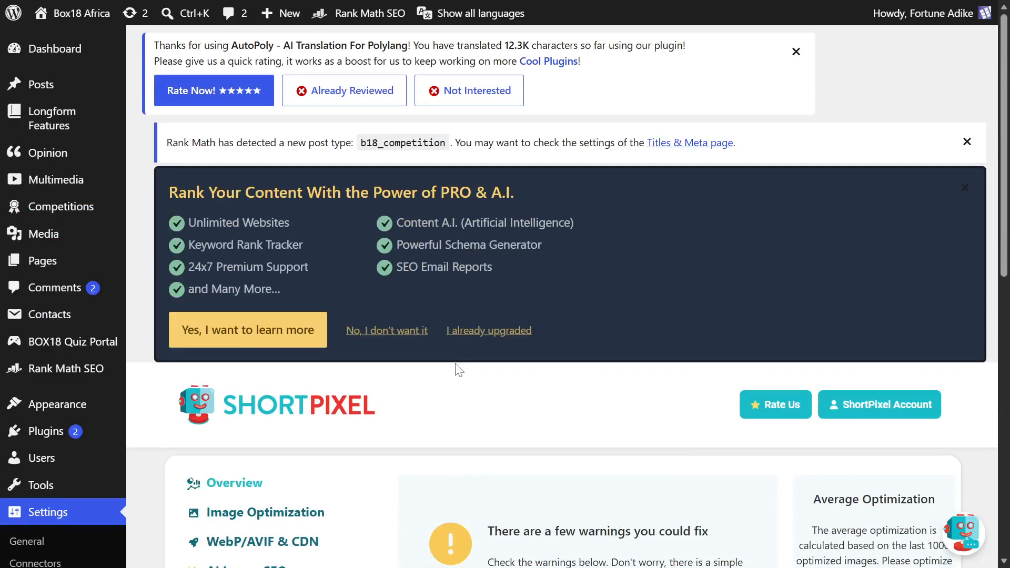
scroll(472, 366, "down", 5)
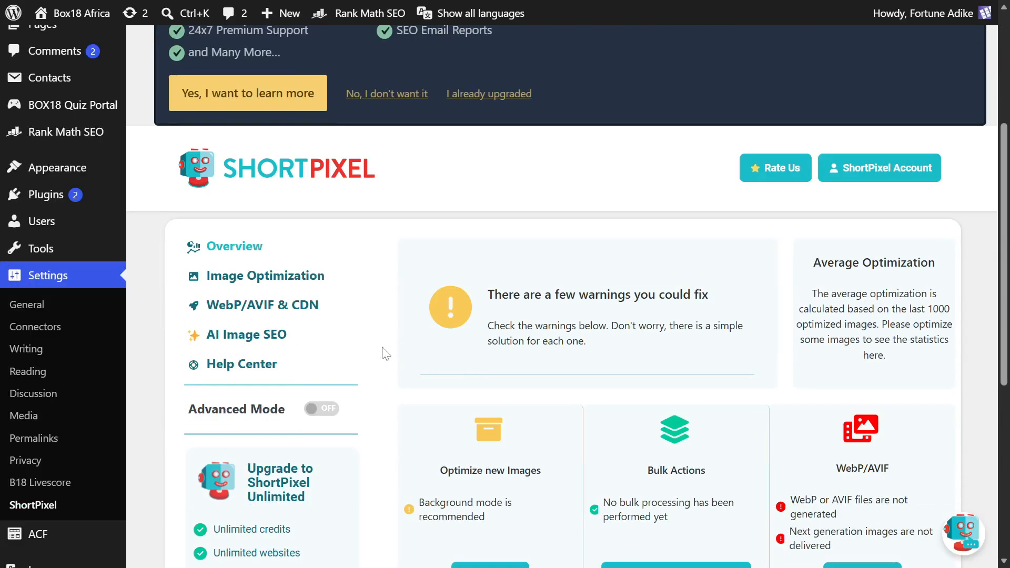
scroll(384, 350, "down", 5)
scroll(408, 340, "up", 3)
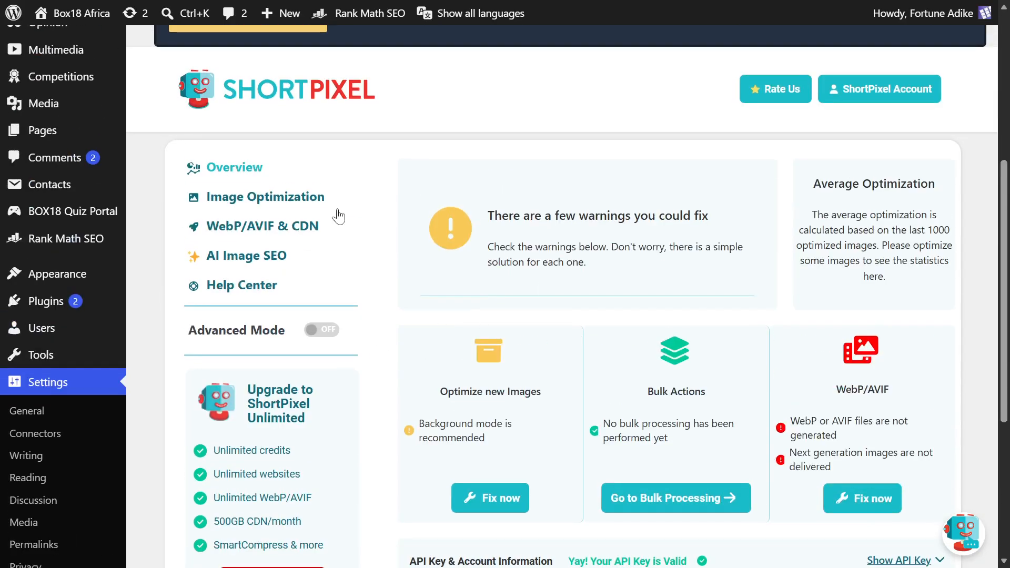
Open ShortPixel's Image Optimization settings and examine the Lossy, Glossy and Lossless compression types.
scroll(405, 284, "down", 1)
scroll(409, 270, "down", 3)
scroll(396, 334, "up", 5)
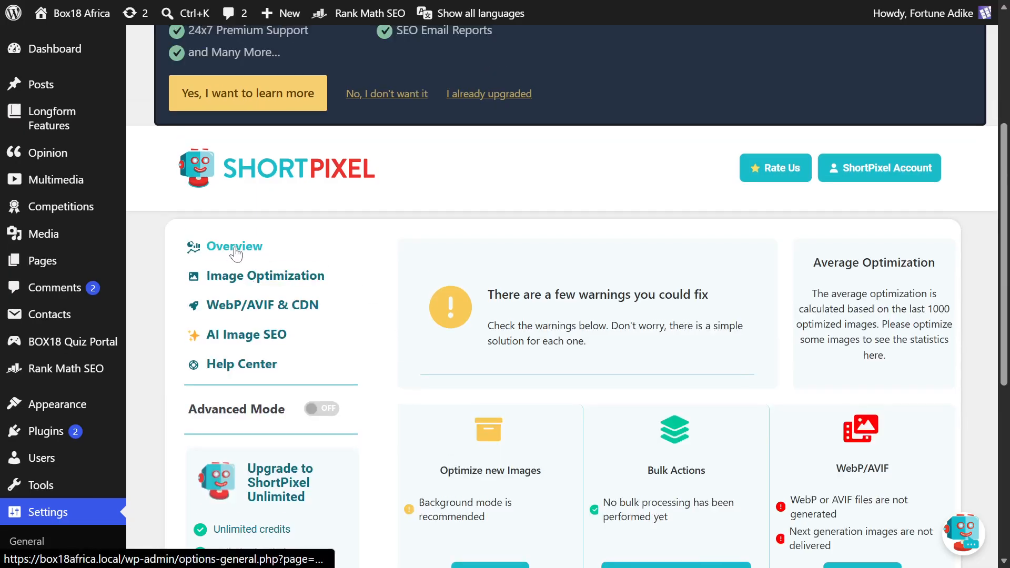
left_click(258, 277)
scroll(600, 326, "down", 3)
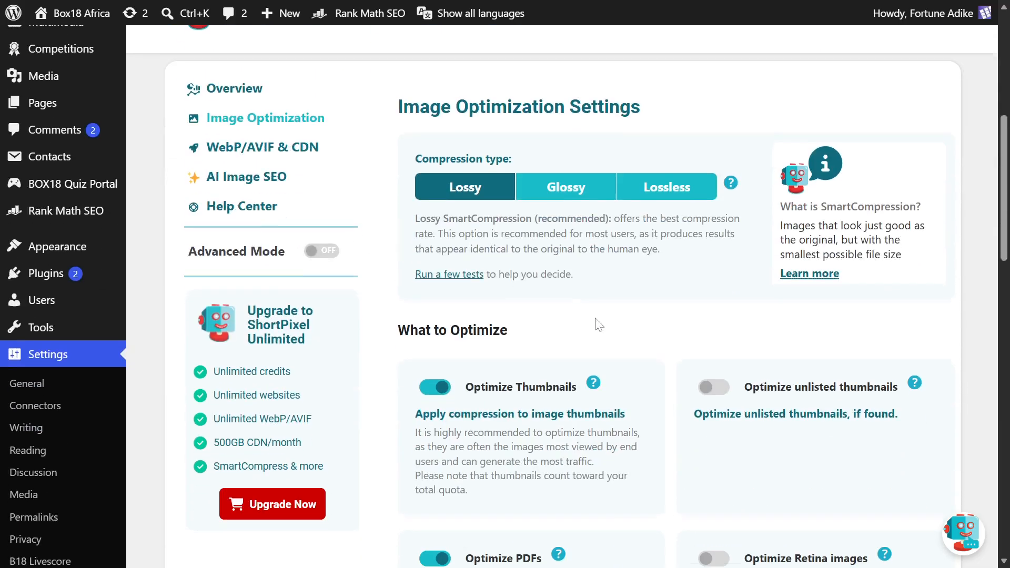
scroll(463, 226, "up", 4)
scroll(474, 284, "down", 1)
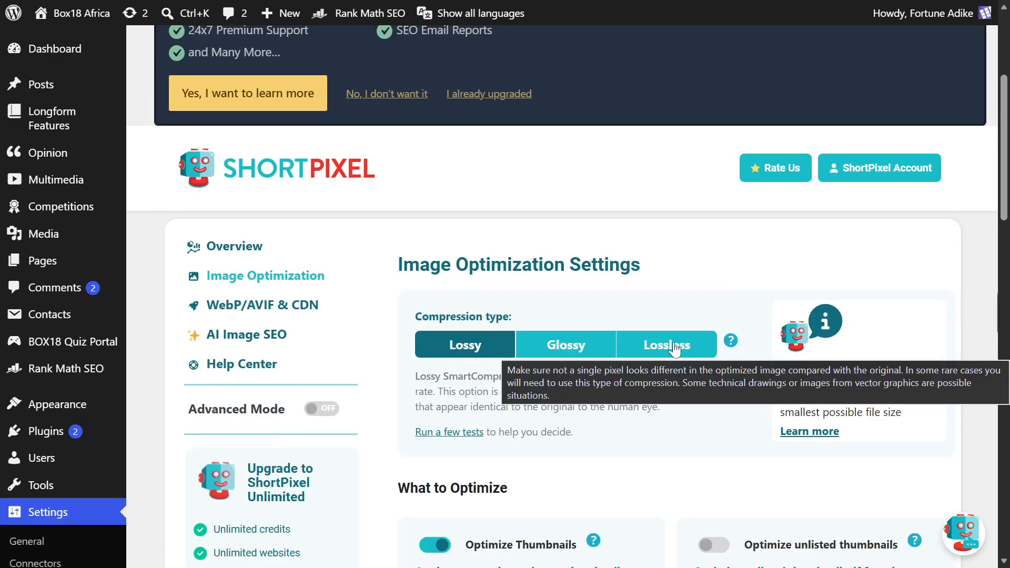
Review the What to Optimize and Conversions options in the Image Optimization settings, including thumbnails, PDFs, Retina images and PNG to JPEG conversion.
scroll(693, 297, "down", 4)
scroll(686, 298, "up", 3)
scroll(686, 299, "down", 7)
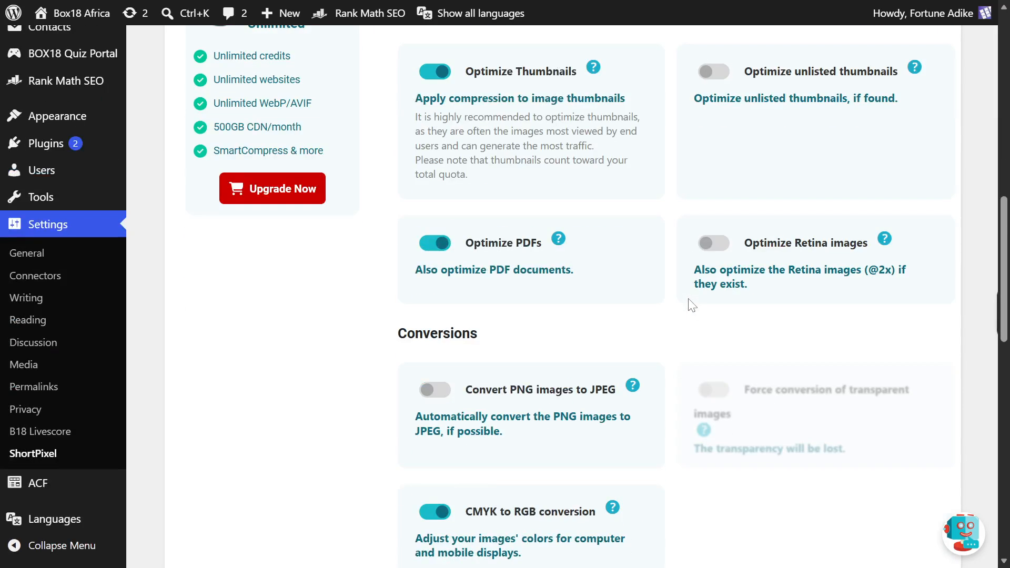
scroll(689, 298, "up", 7)
scroll(719, 339, "down", 5)
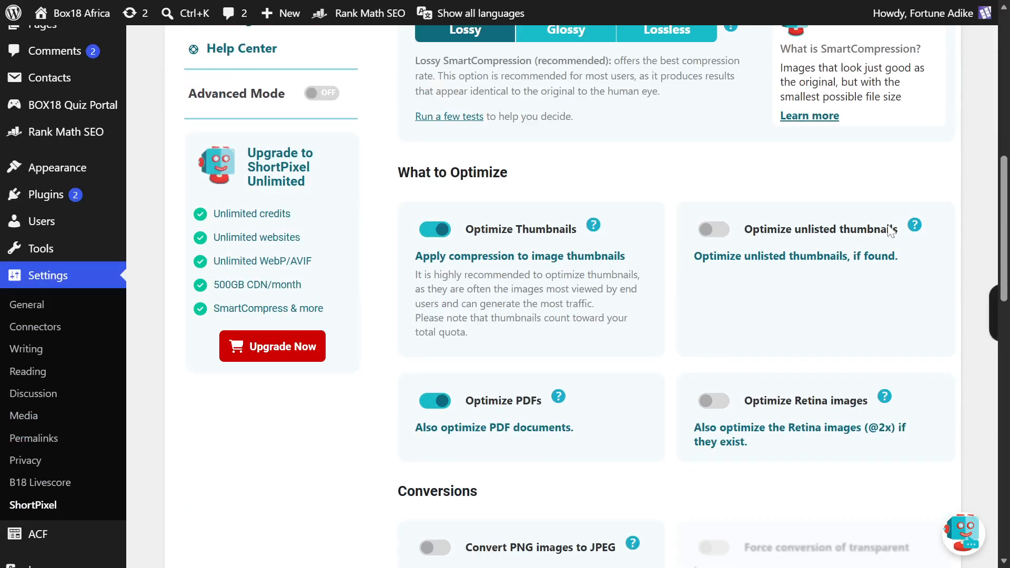
scroll(593, 445, "down", 1)
scroll(593, 445, "down", 5)
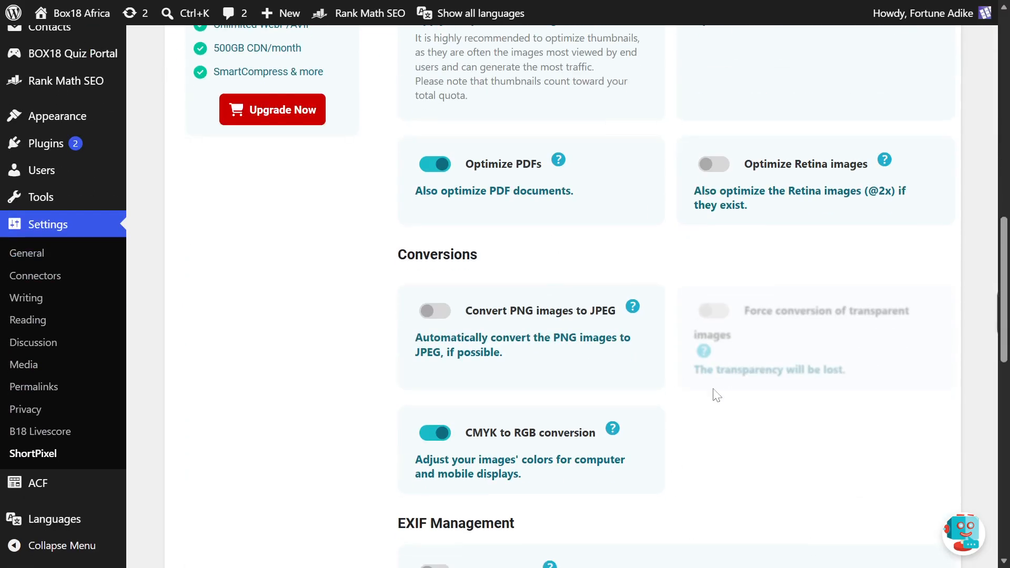
scroll(716, 395, "up", 10)
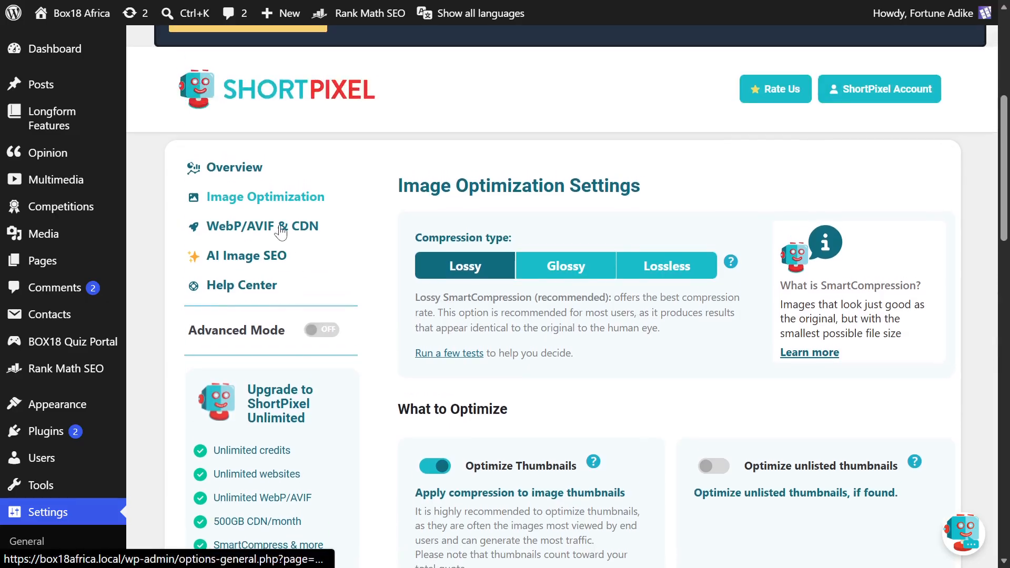
Open the WebP/AVIF & CDN settings and look over the WebP, AVIF, CDN delivery and local serving options.
left_click(282, 232)
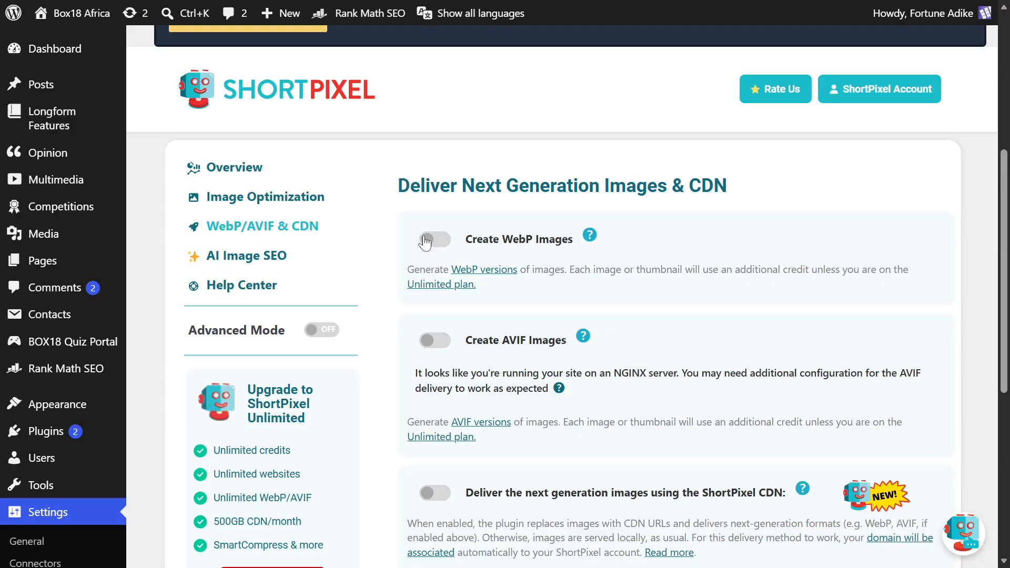
scroll(433, 318, "down", 1)
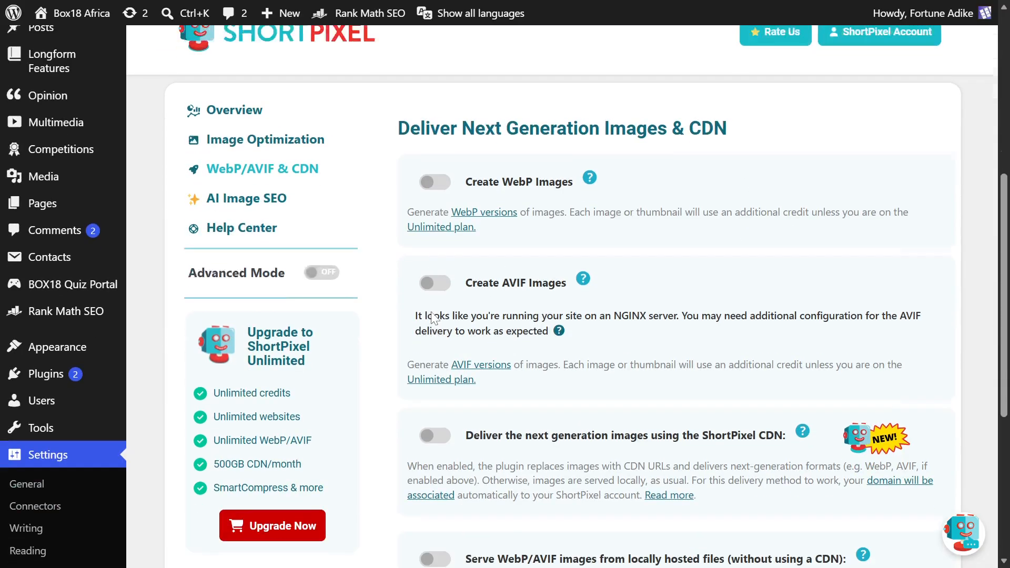
scroll(753, 289, "down", 1)
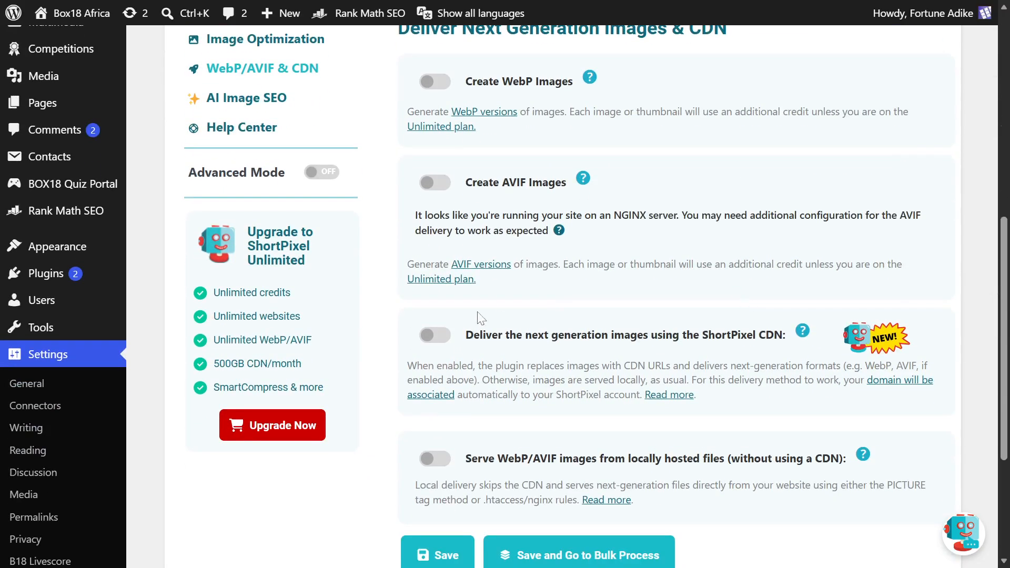
scroll(552, 348, "down", 3)
scroll(490, 345, "up", 5)
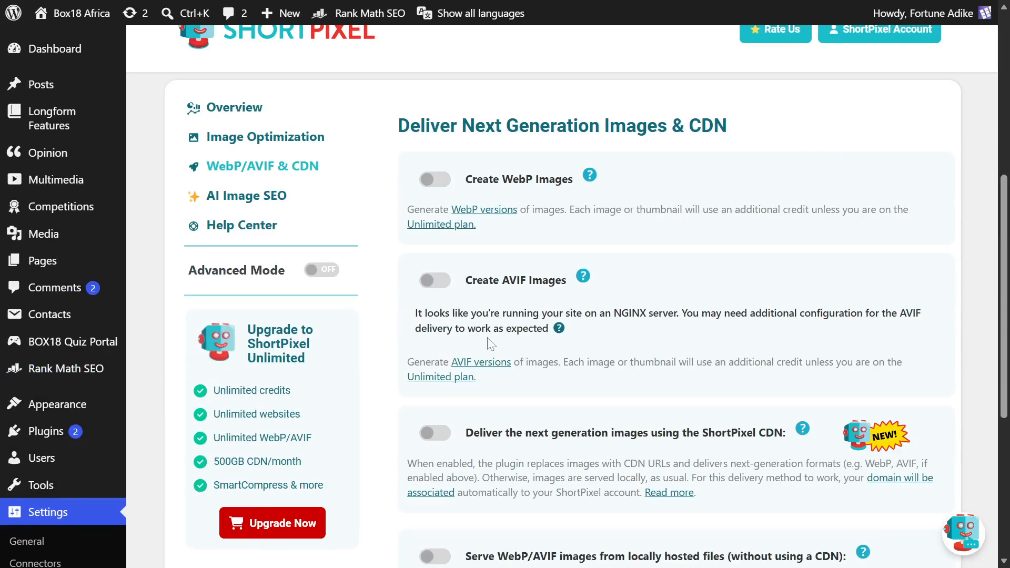
Open the AI Image SEO settings and examine the options for enabling it, generating data on upload or in bulk, and preserving existing data.
left_click(263, 202)
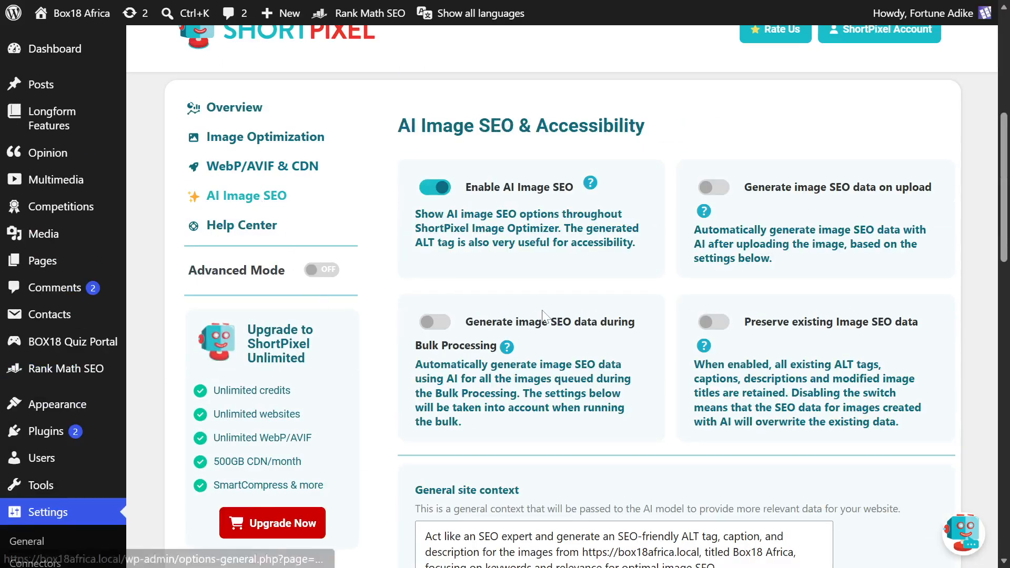
scroll(476, 324, "up", 3)
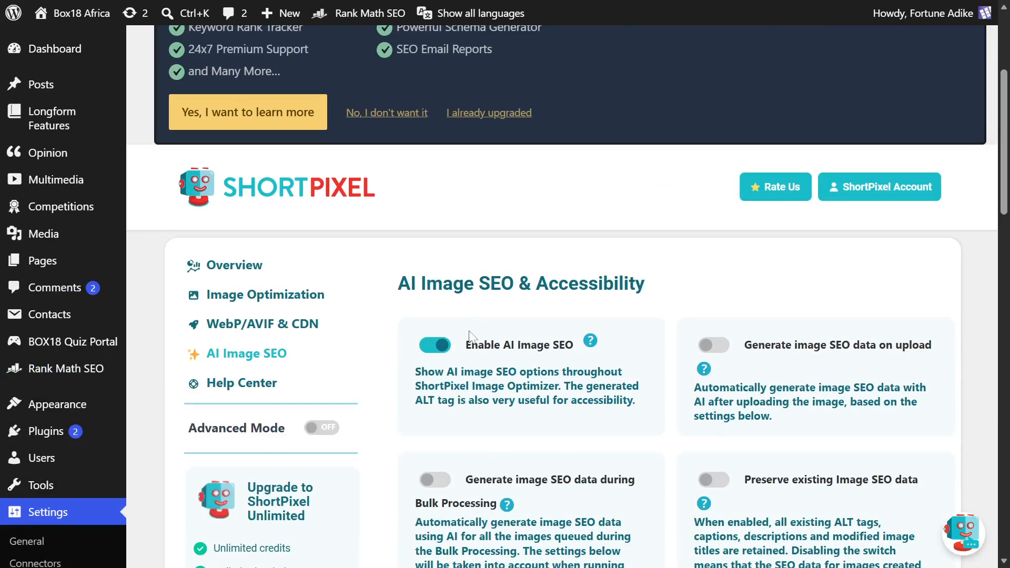
scroll(503, 351, "down", 3)
scroll(658, 350, "up", 3)
scroll(657, 344, "down", 2)
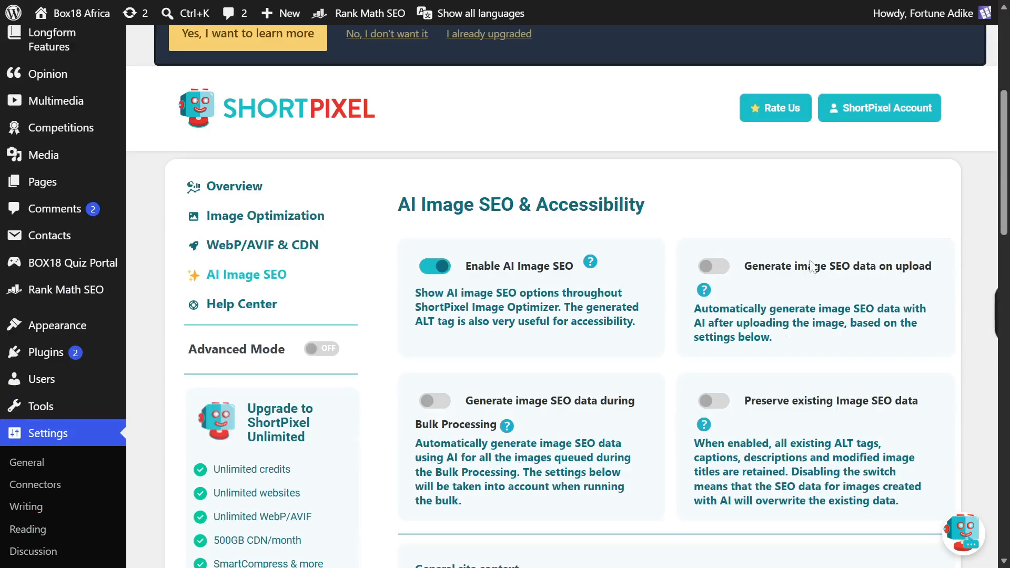
scroll(659, 301, "down", 1)
scroll(674, 316, "up", 1)
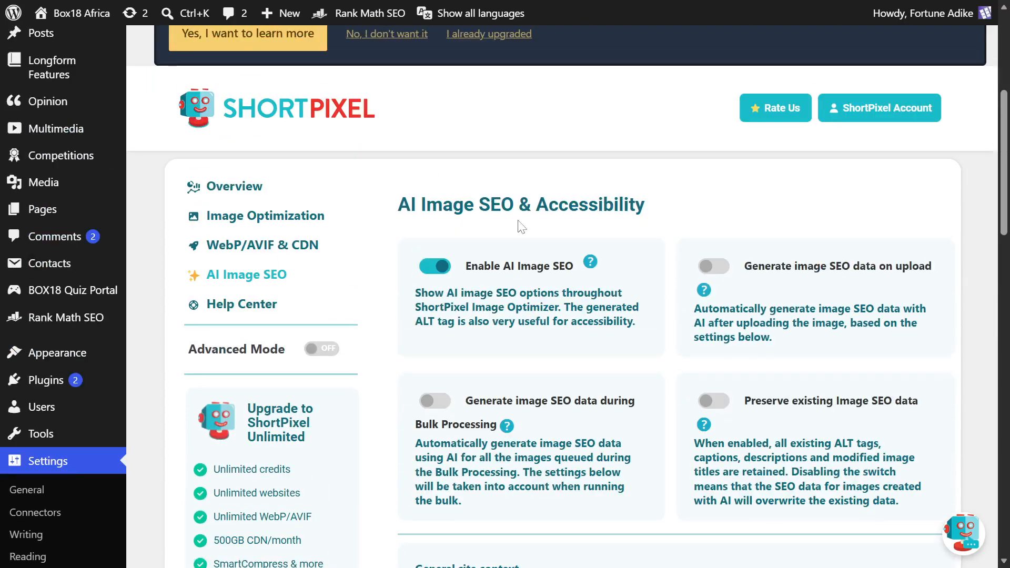
Review the rest of the AI Image SEO page down to the SEO data preview and save options, and return to its beginning.
scroll(667, 267, "down", 4)
scroll(630, 231, "up", 5)
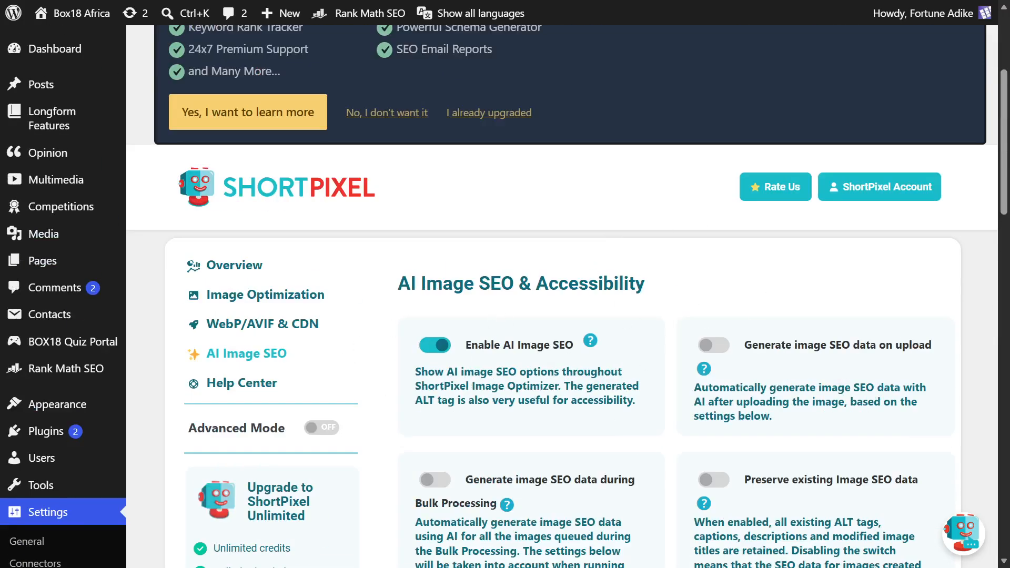
scroll(593, 343, "down", 5)
scroll(586, 351, "up", 8)
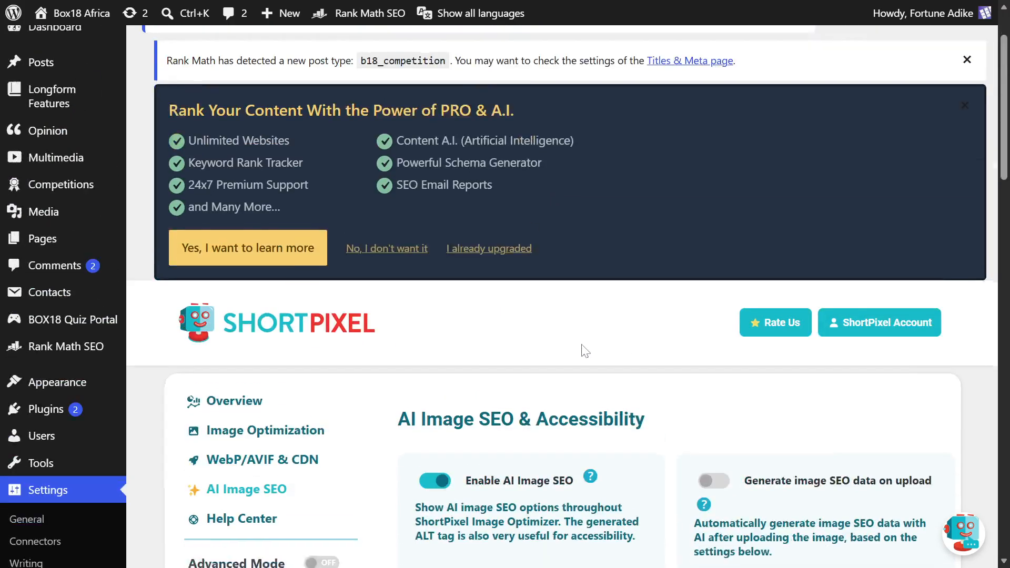
scroll(586, 351, "down", 15)
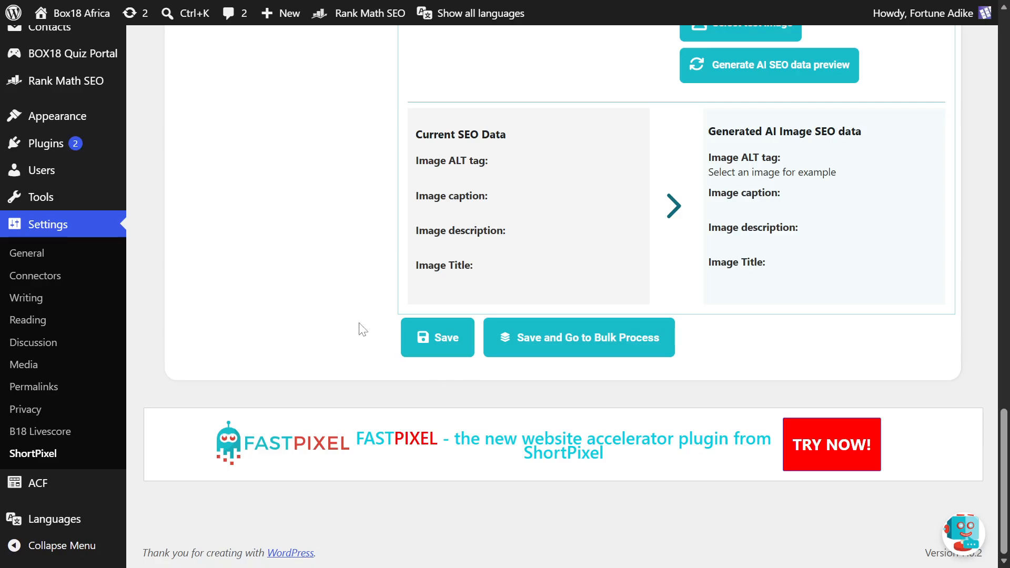
scroll(362, 329, "up", 15)
scroll(362, 330, "up", 10)
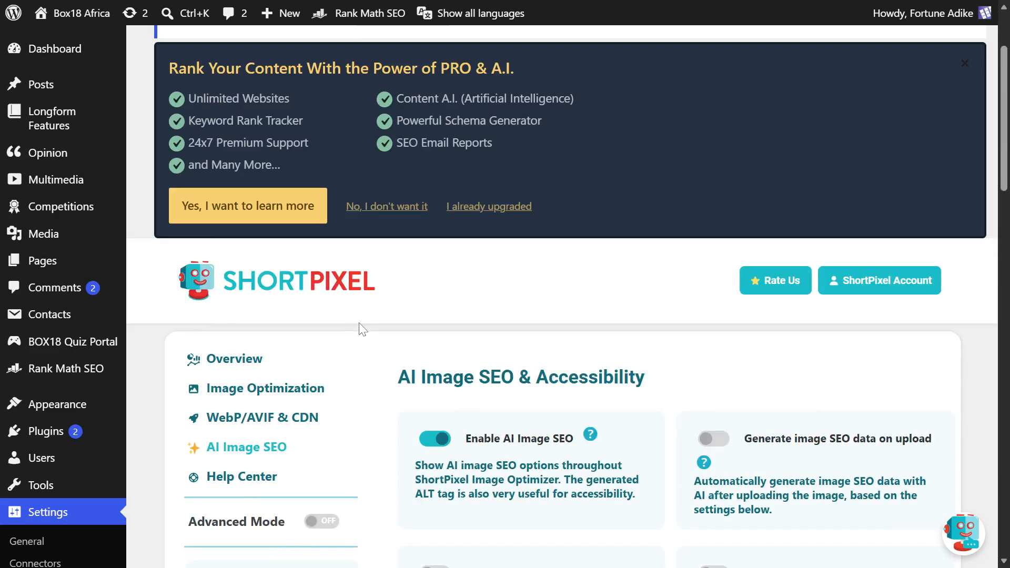